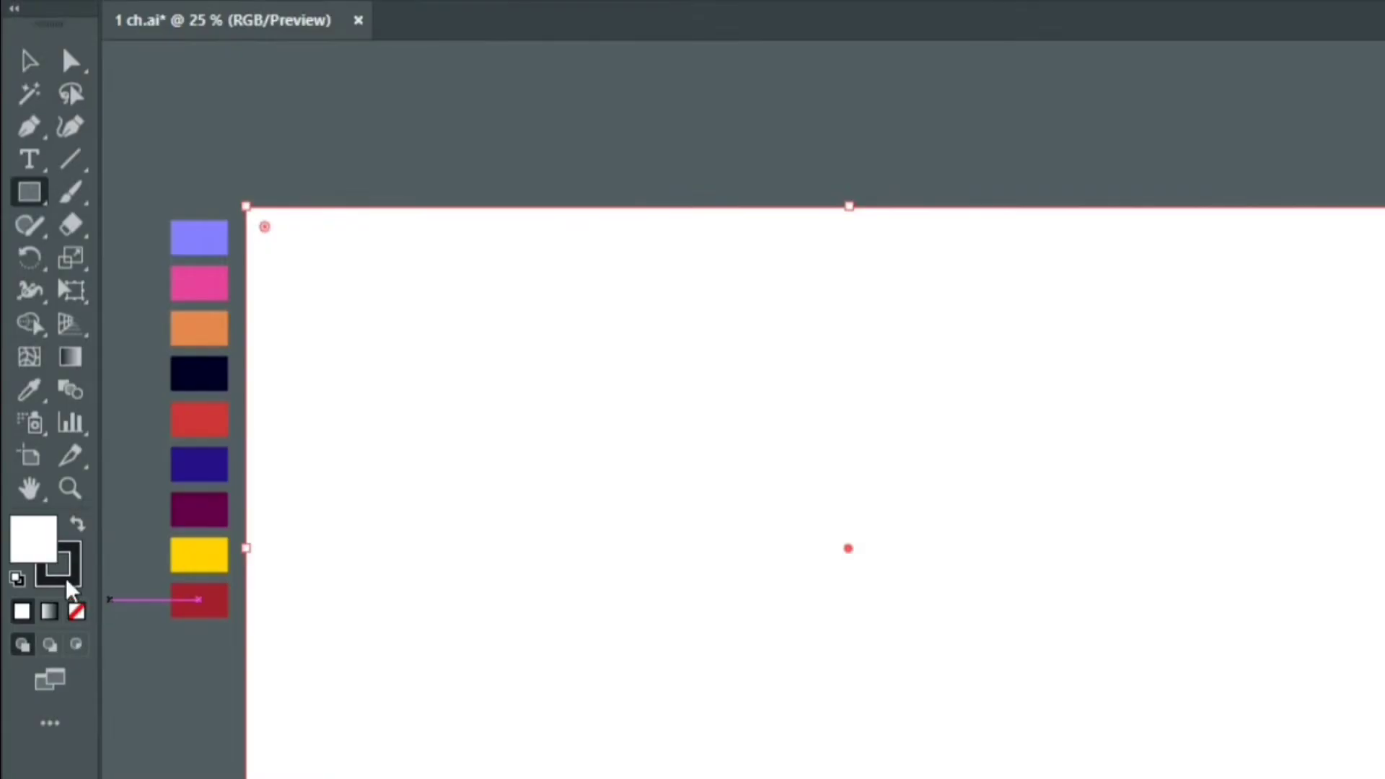
- Remove the stroke from the white rectangle covering the artboard, keeping its white fill
left_click(66, 581)
left_click(75, 611)
left_click(27, 535)
- Draw a straight vertical Pen line through the artboard's centre, extending past its upper and lower edges
left_click(29, 126)
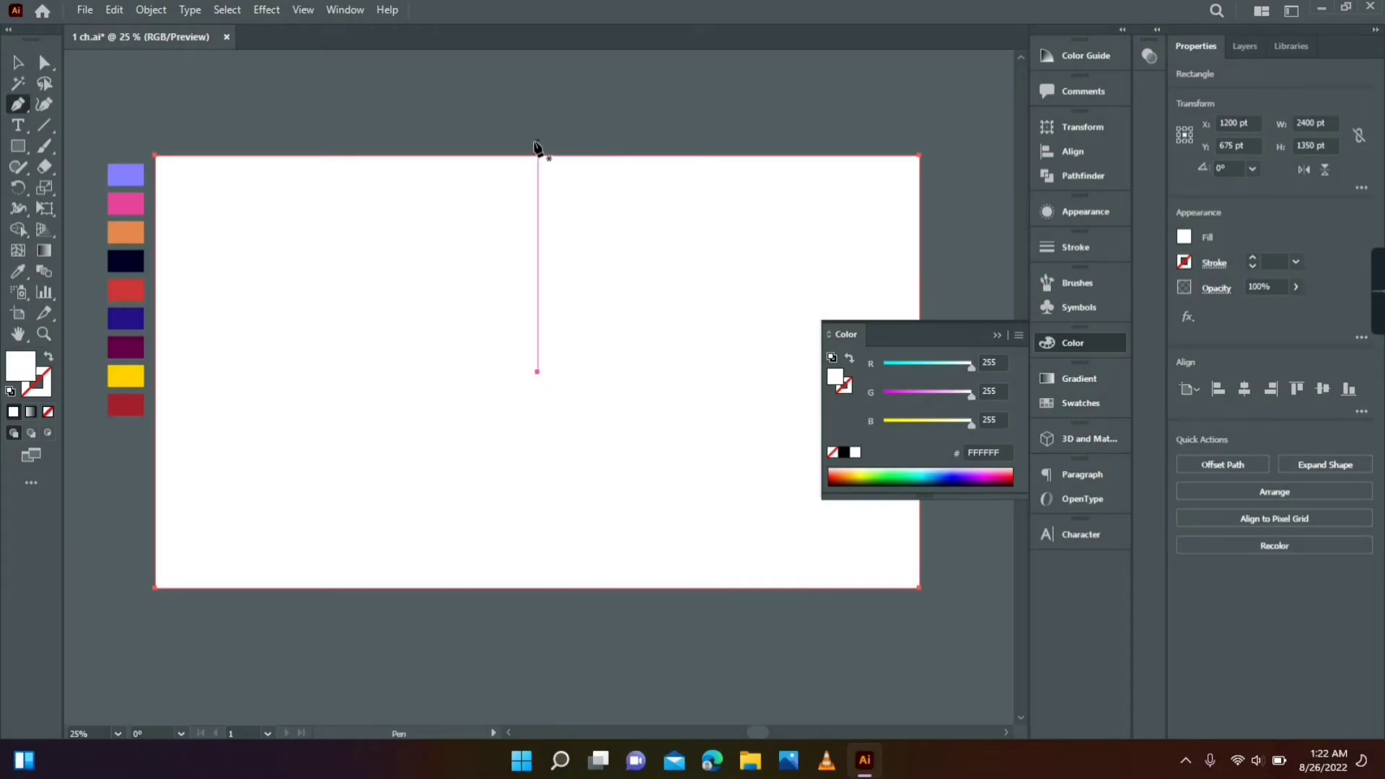
left_click(537, 137)
left_click(538, 619)
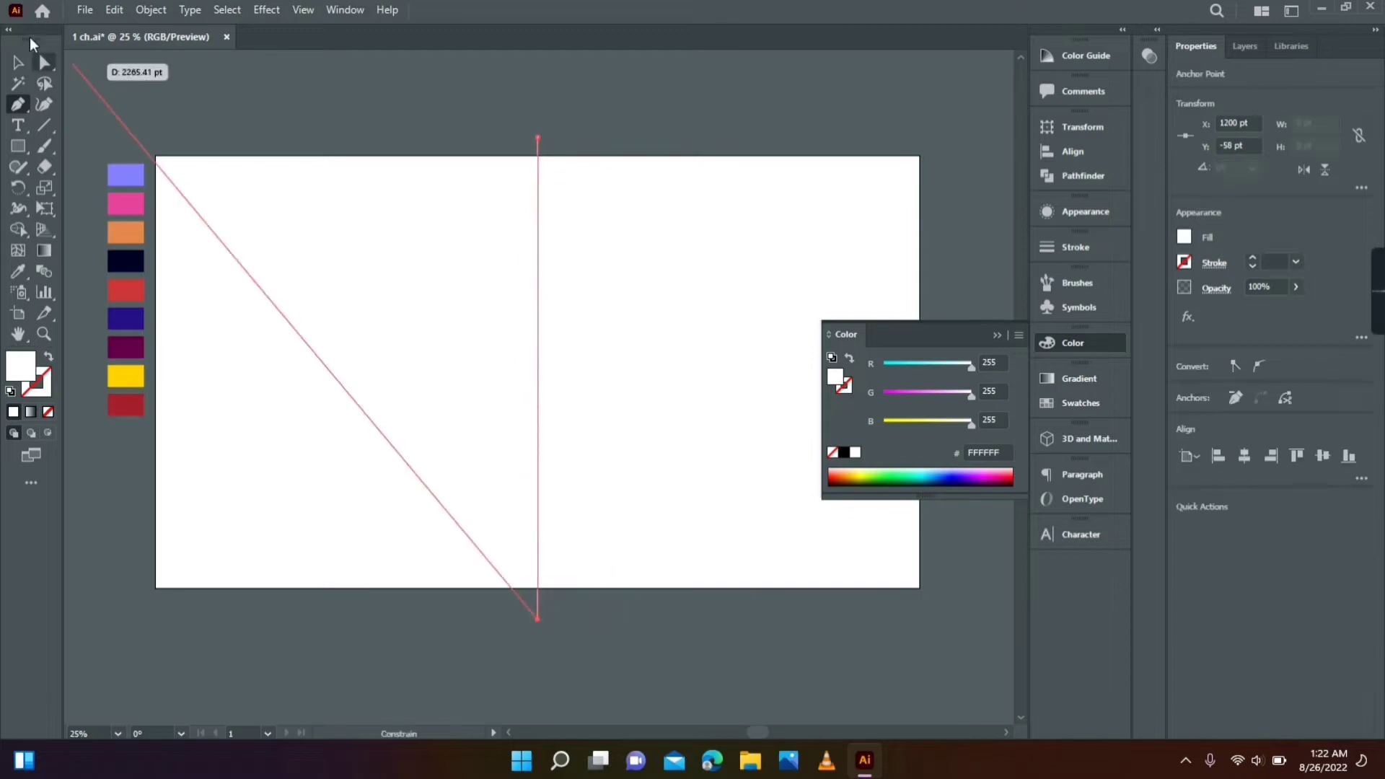
- Divide the white rectangle along the vertical line with Pathfinder and ungroup the resulting halves
left_click(18, 62)
left_click(693, 231, "shift")
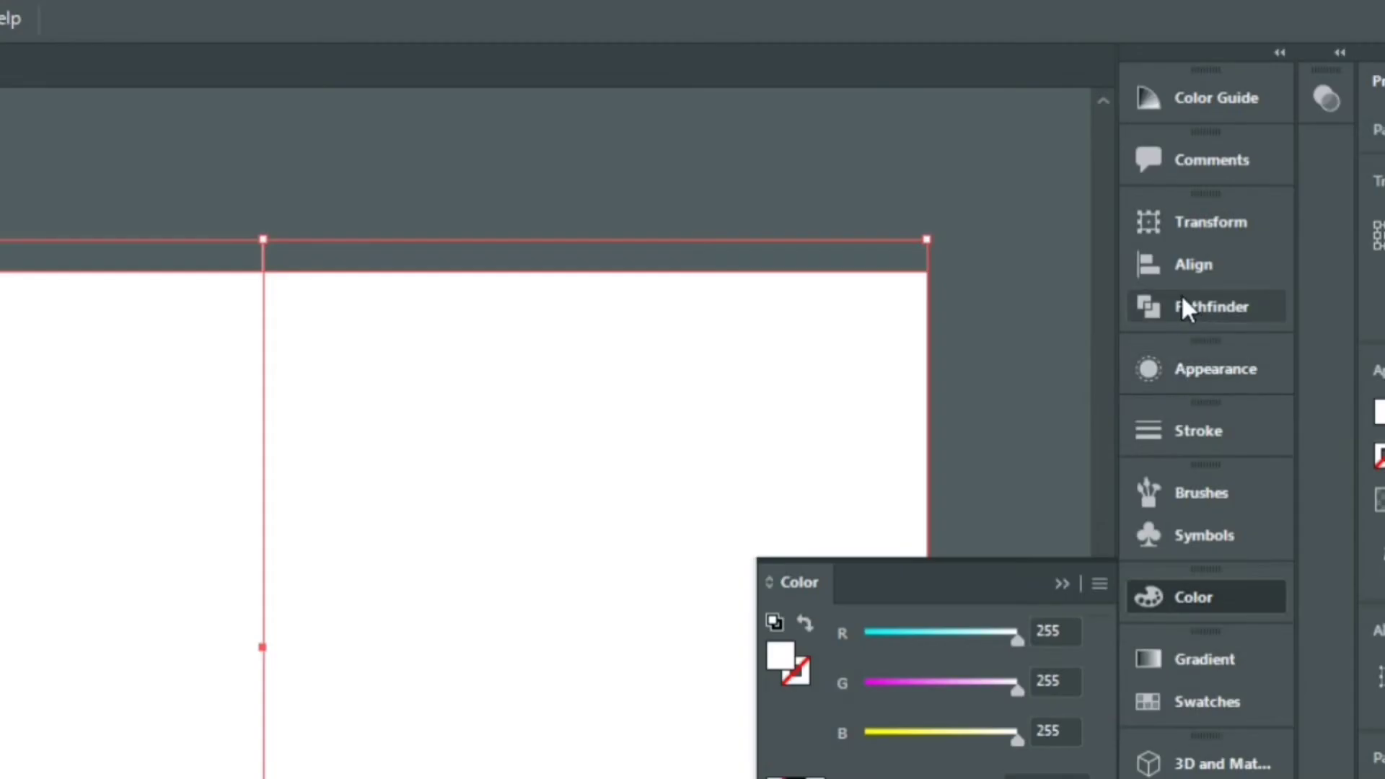
left_click(1066, 176)
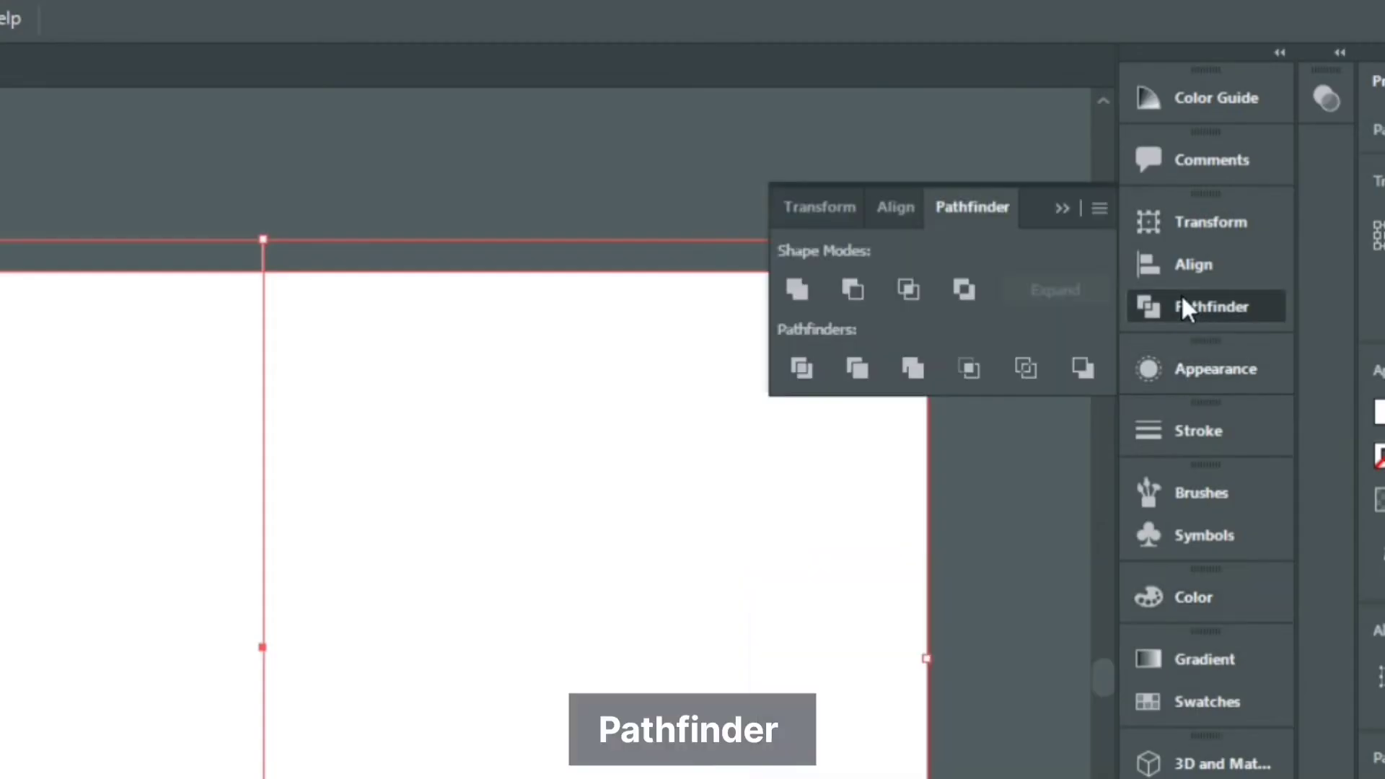
left_click(800, 370)
right_click(312, 462)
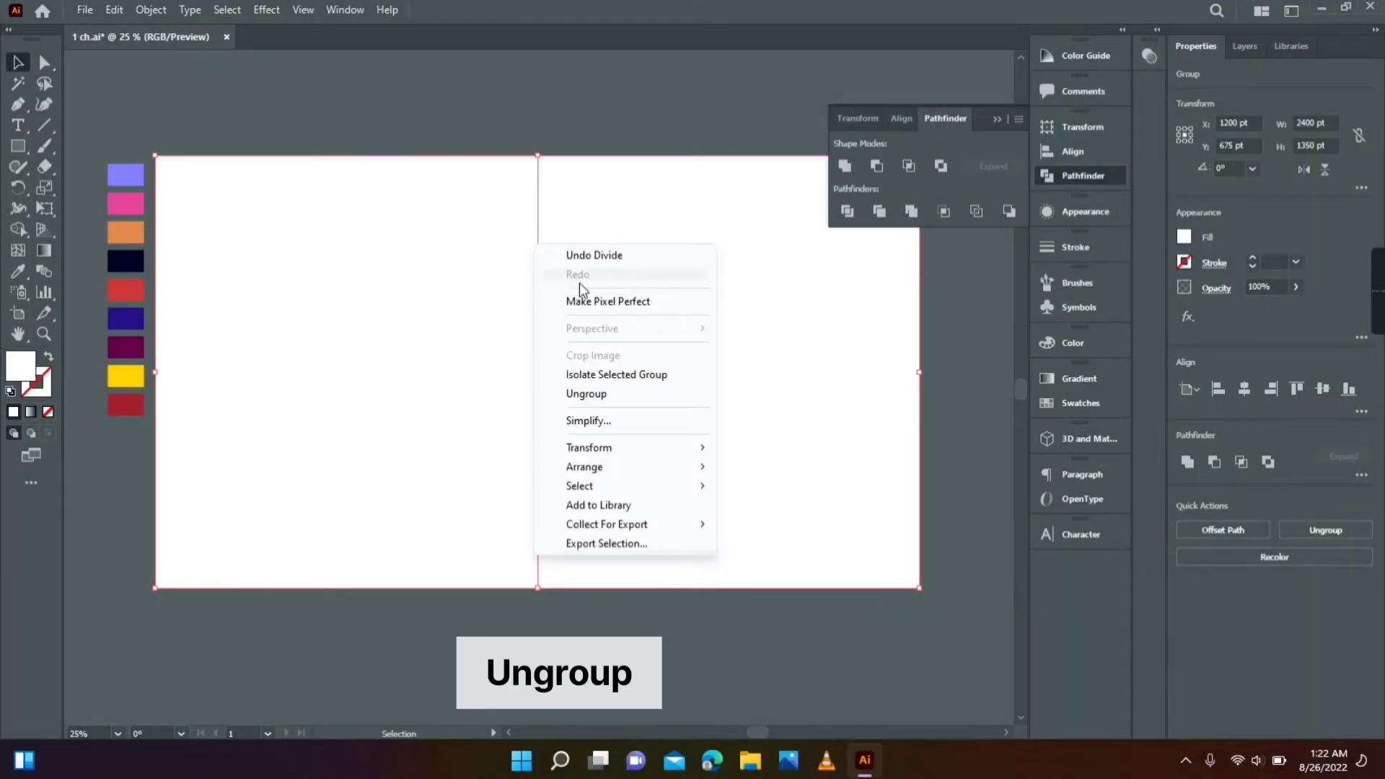
left_click(605, 393)
- Fill the right half with the pink swatch and the left half with the periwinkle swatch, using the Eyedropper
left_click(590, 231)
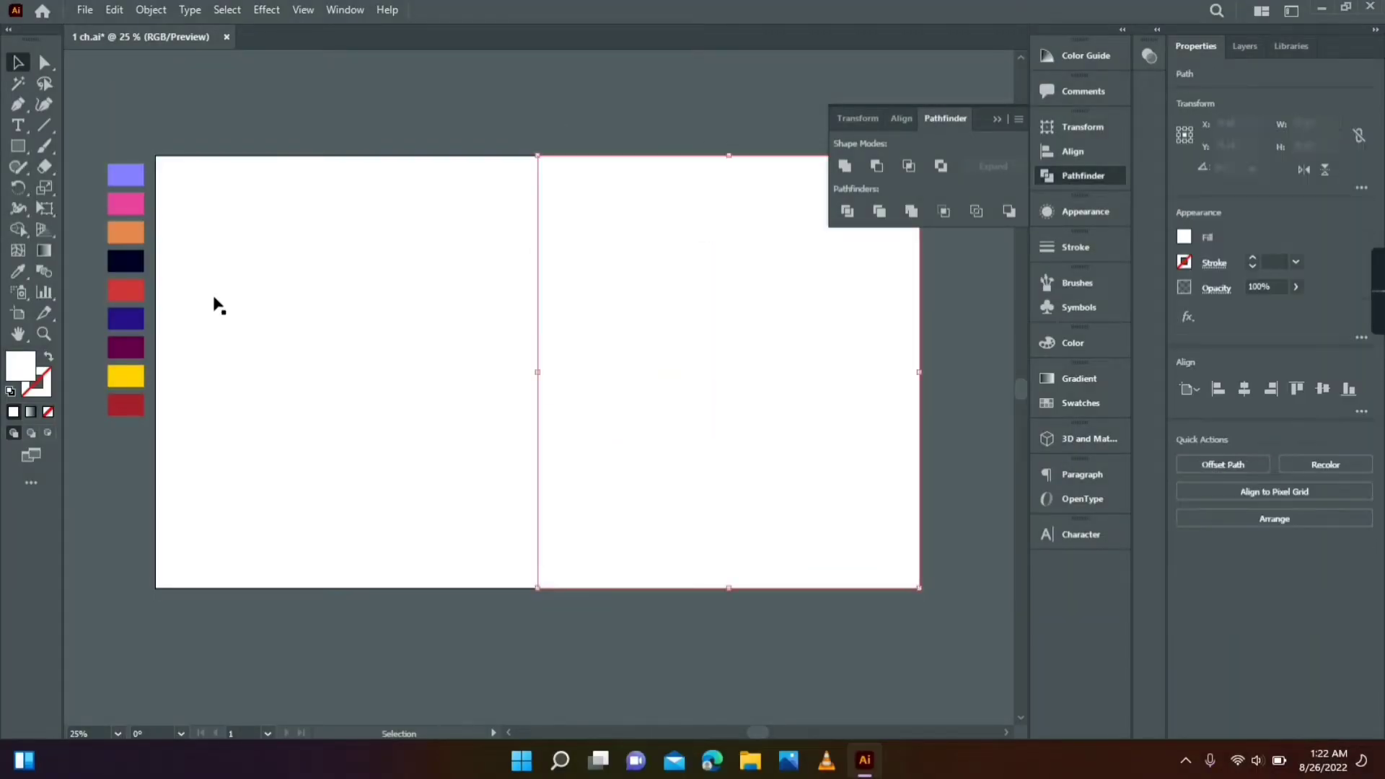
left_click(20, 270)
left_click(125, 204)
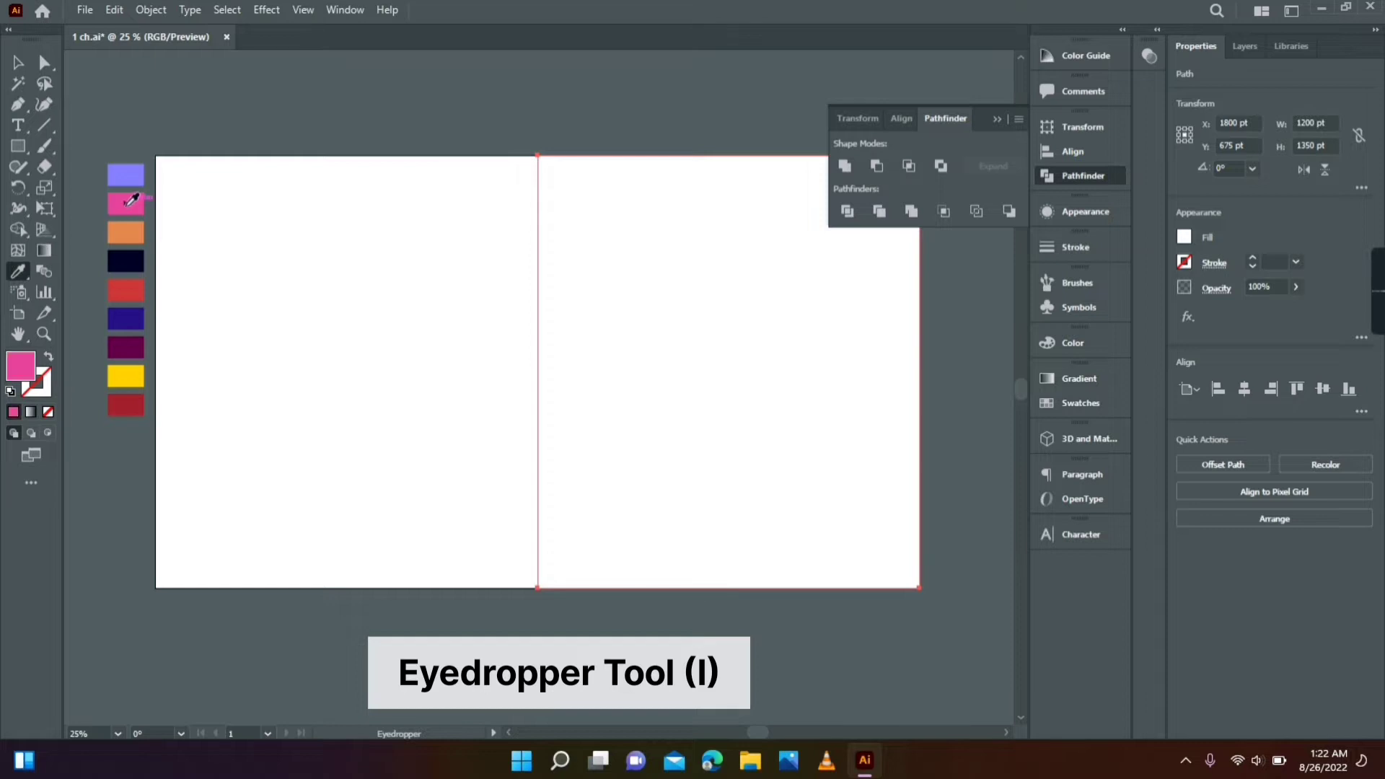
left_click(18, 61)
left_click(402, 240)
left_click(18, 273)
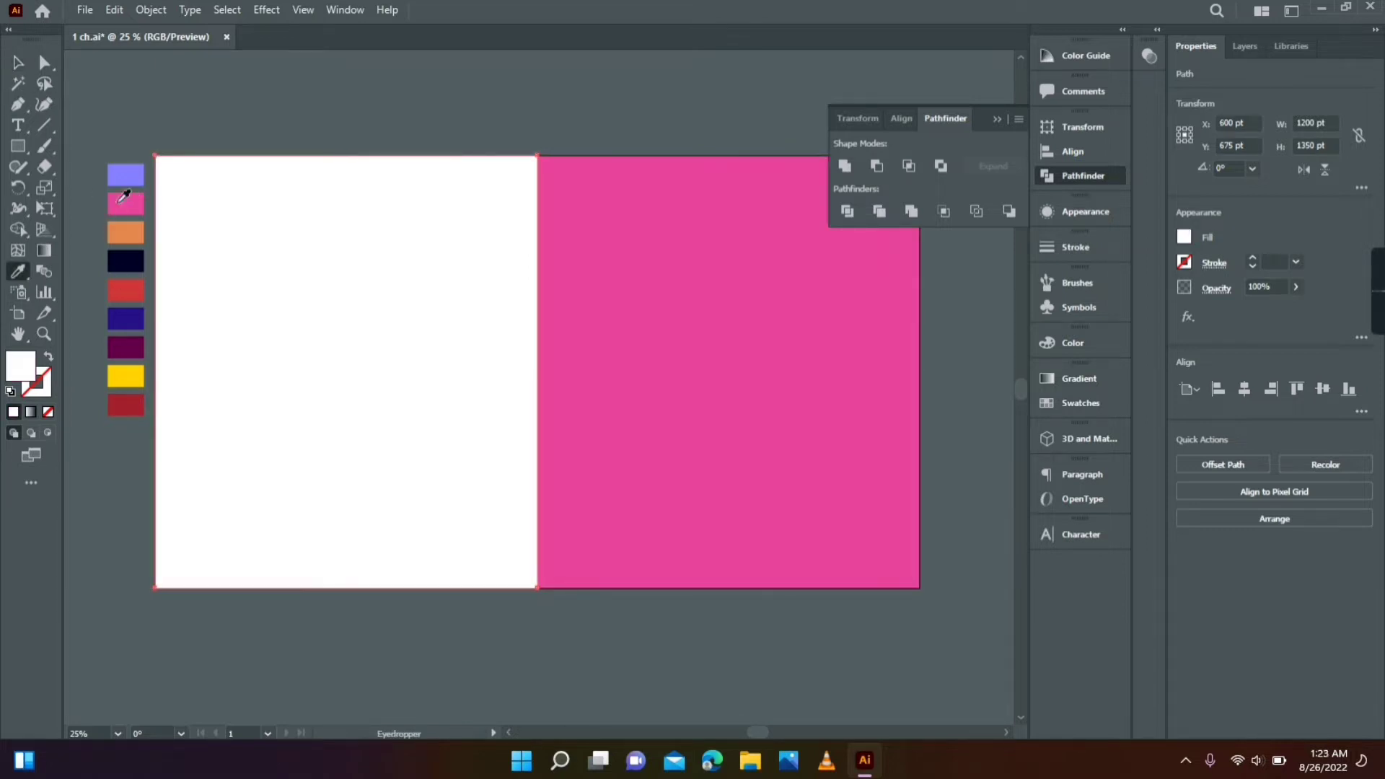
left_click(124, 175)
left_click(371, 99)
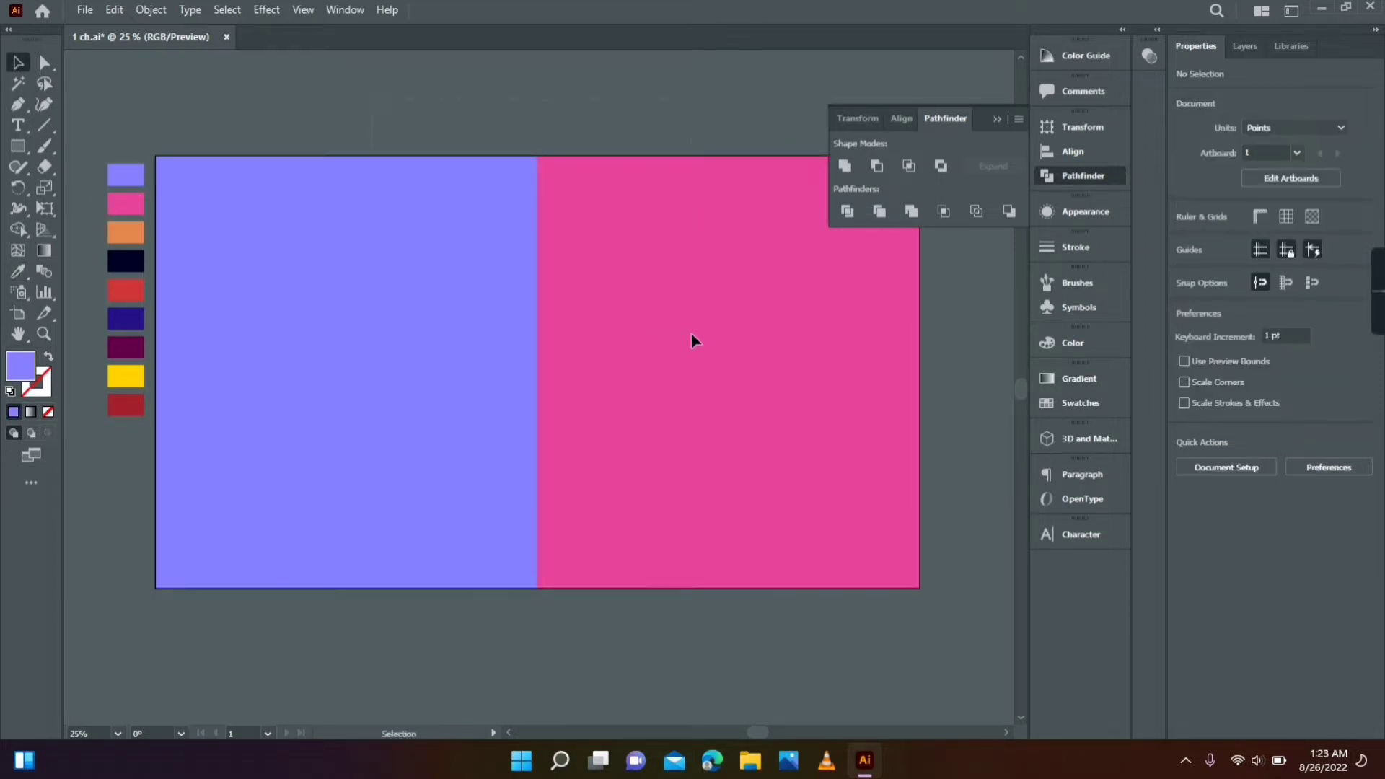
- Lock both coloured background halves together with all other unlocked artwork
key("ctrl+a")
left_click(153, 10)
mouse_move(249, 137)
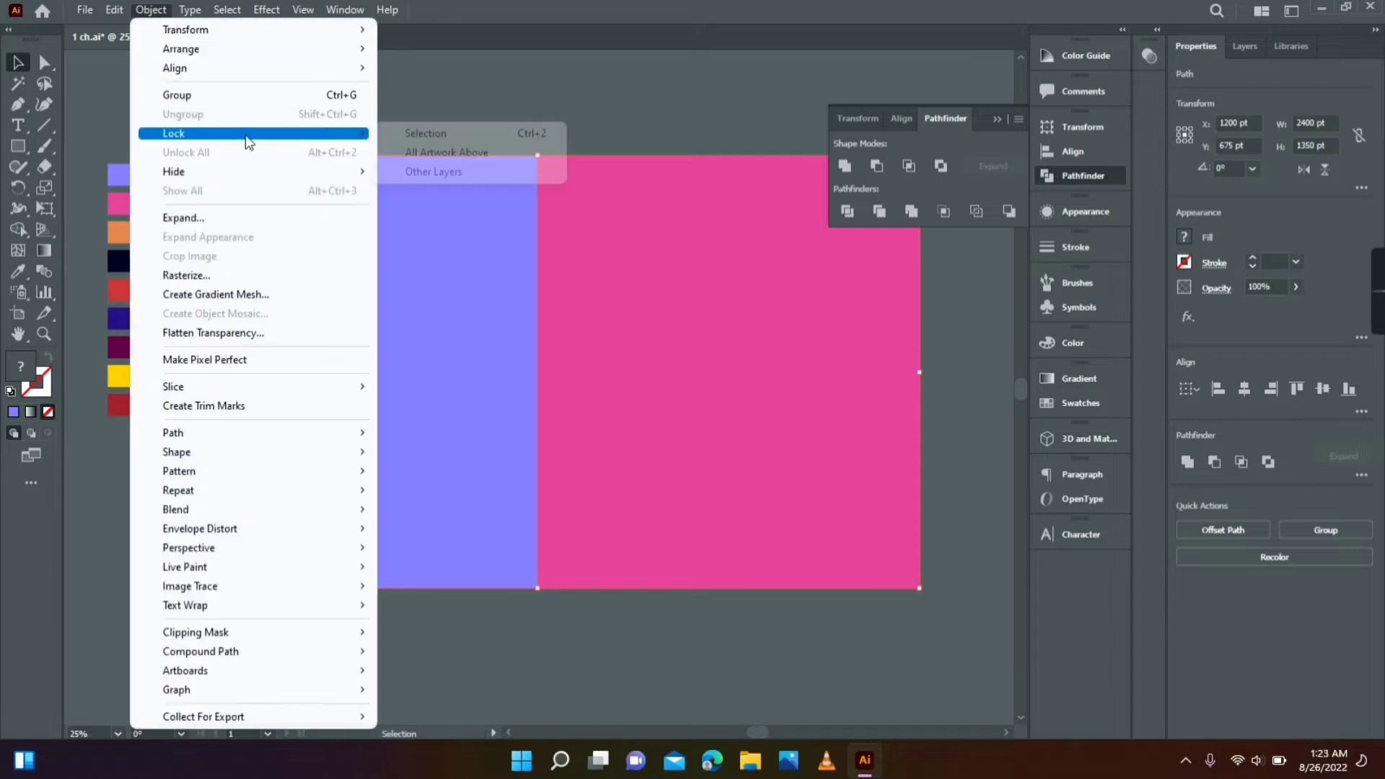
left_click(405, 132)
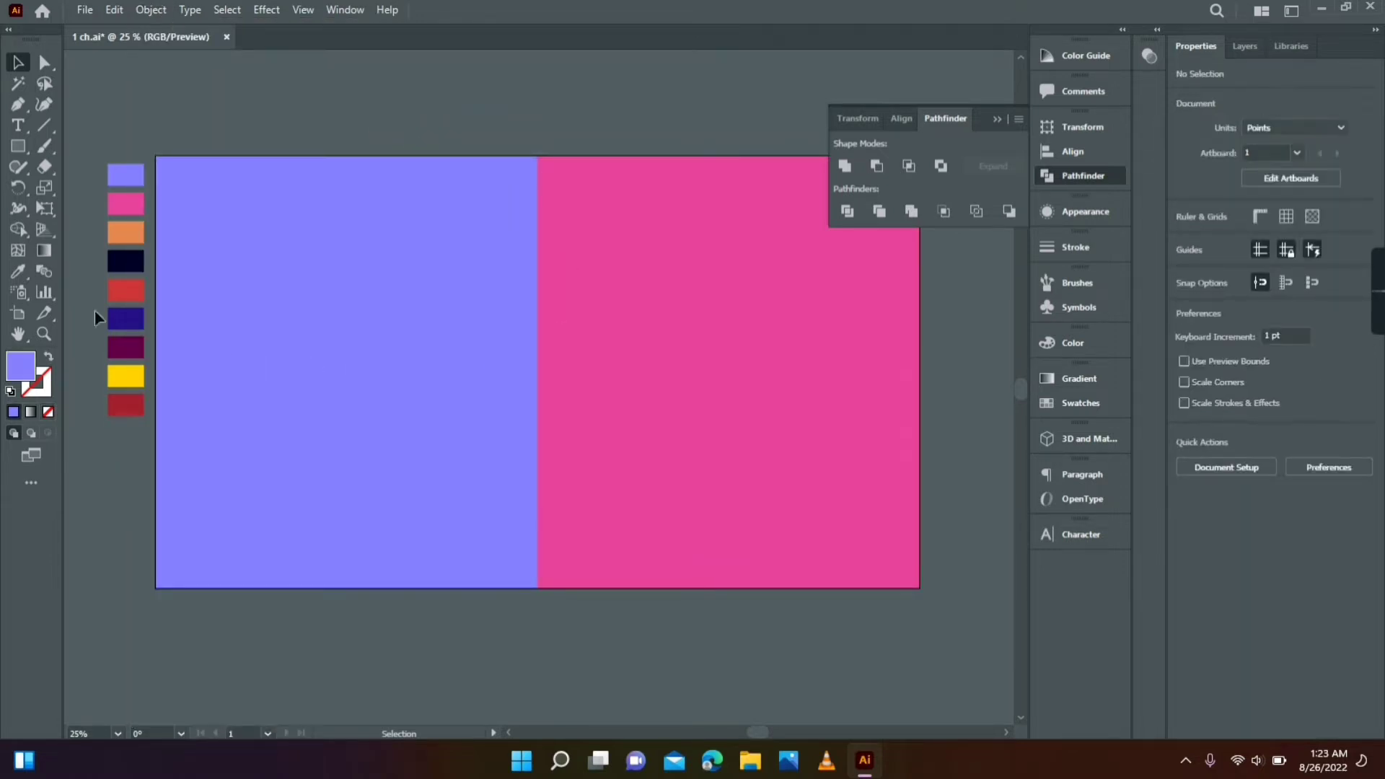
- Draw a rectangle about 546 by 191 pt at the artboard's bottom centre and slightly round its top corners
left_click_drag(24, 157, 108, 142)
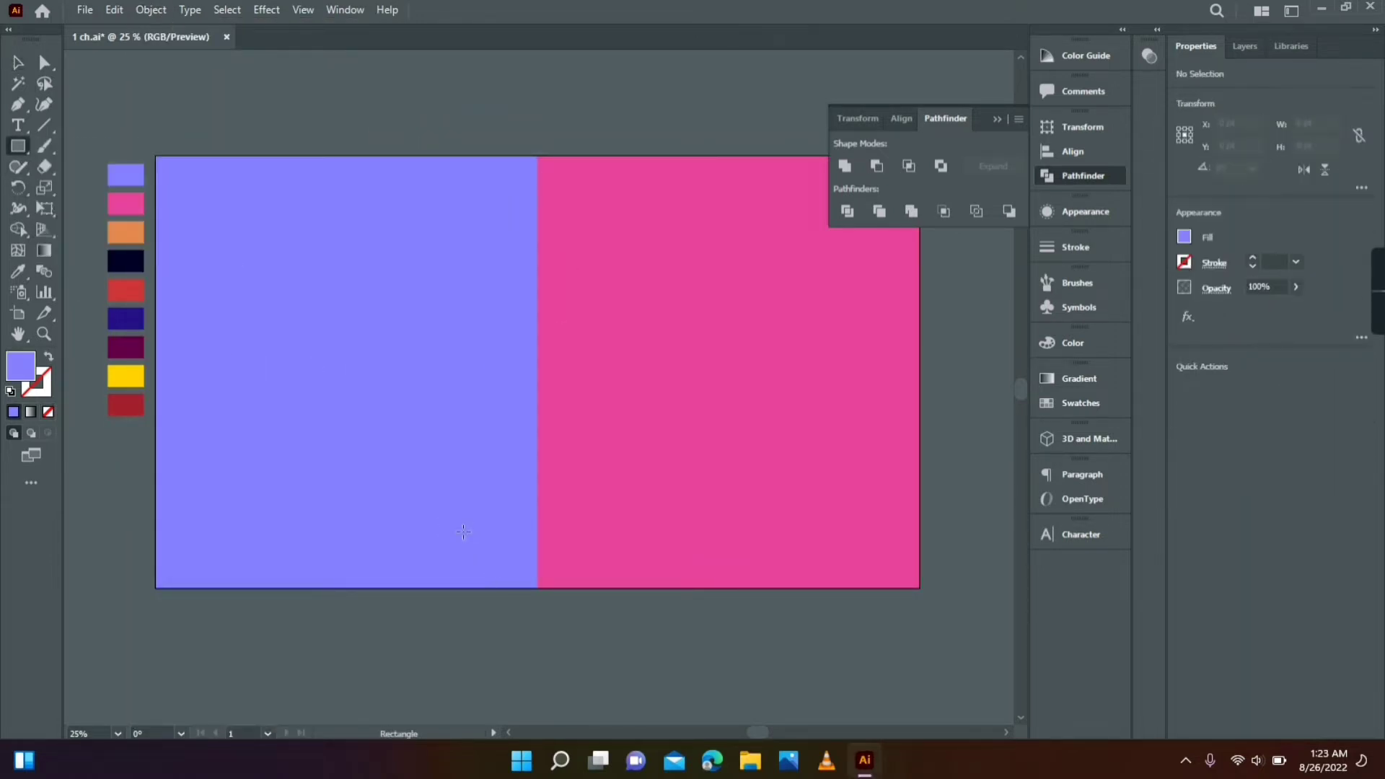
left_click_drag(545, 575, 629, 587)
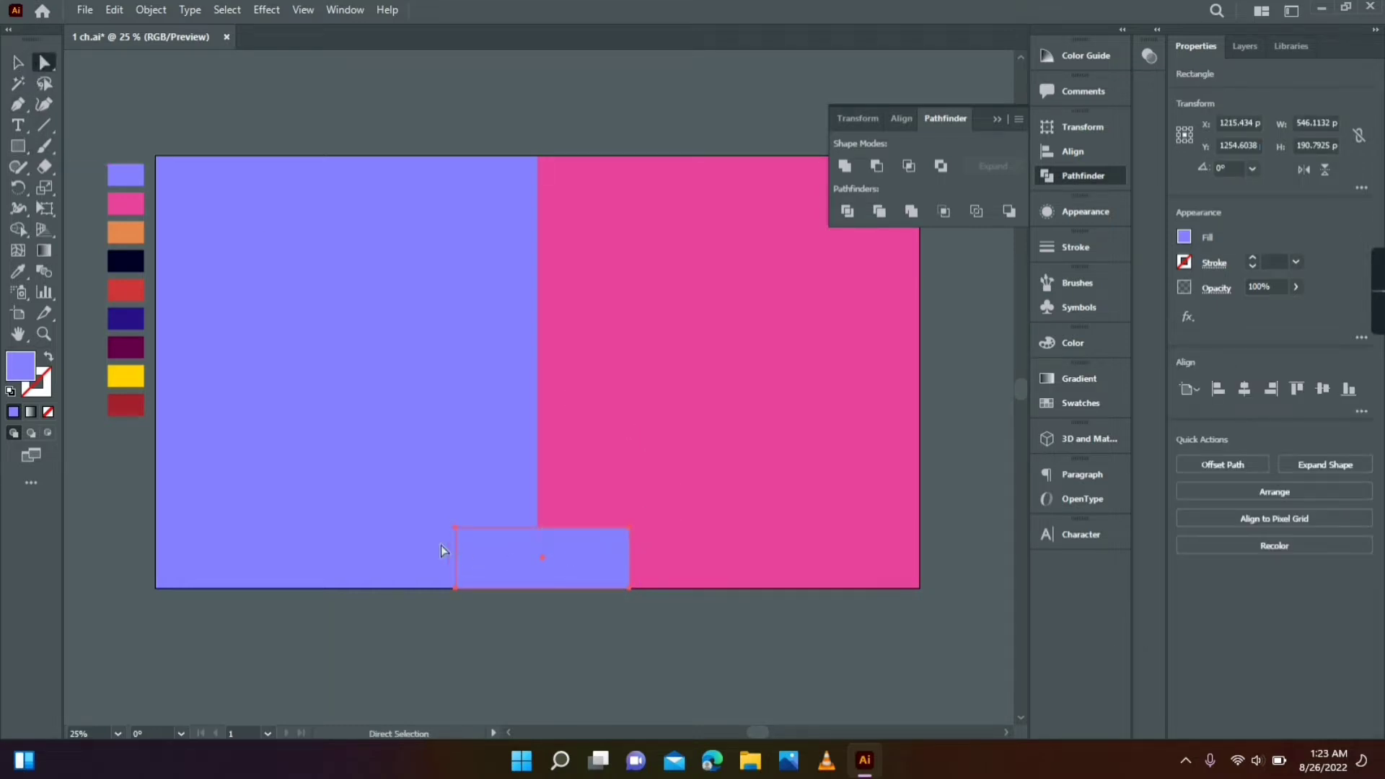
left_click(455, 528)
left_click_drag(616, 552, 617, 542)
- Fill the rounded rectangle with the bright red swatch and centre it horizontally at X 1200 pt
left_click(126, 290)
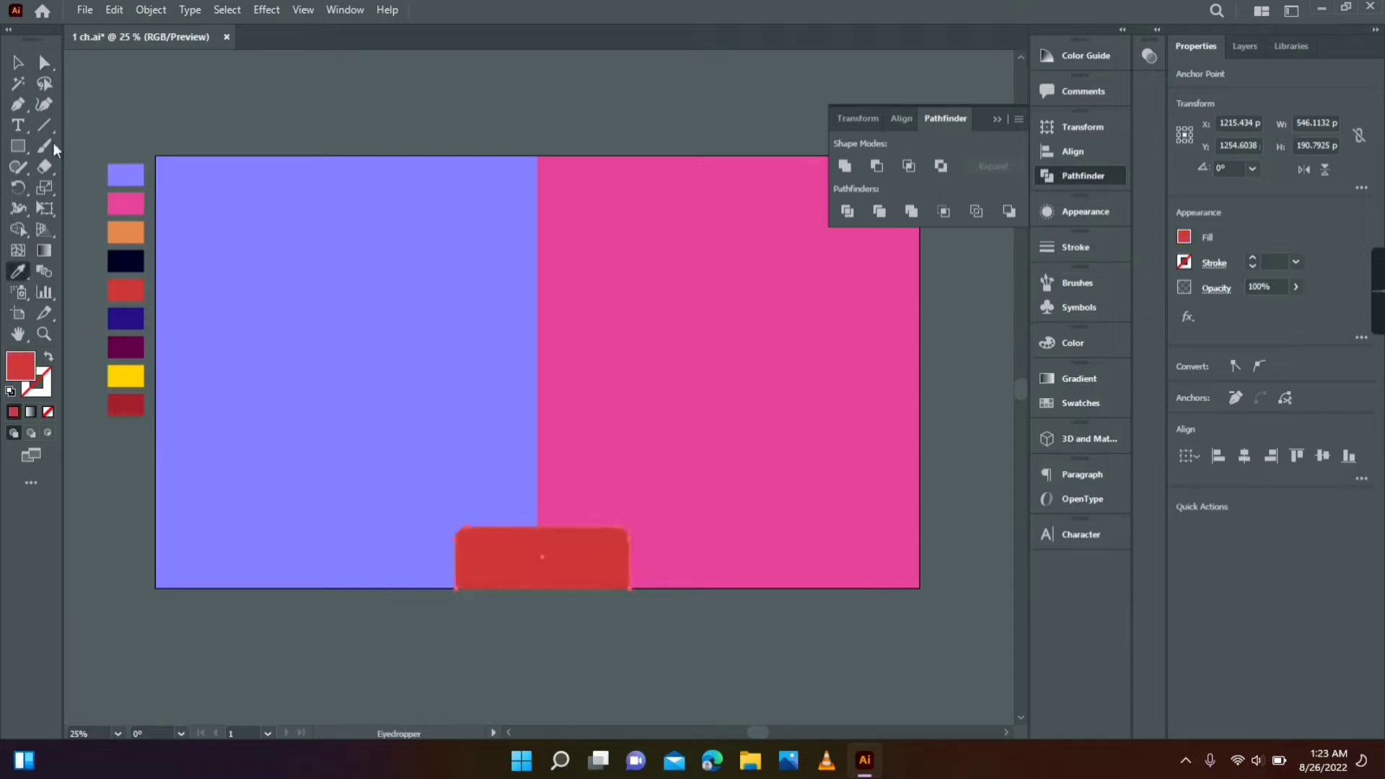
left_click(26, 62)
left_click_drag(596, 552, 590, 551)
- Give the red rectangle a 12 pt dark red stroke with colour 903333
left_click(46, 387)
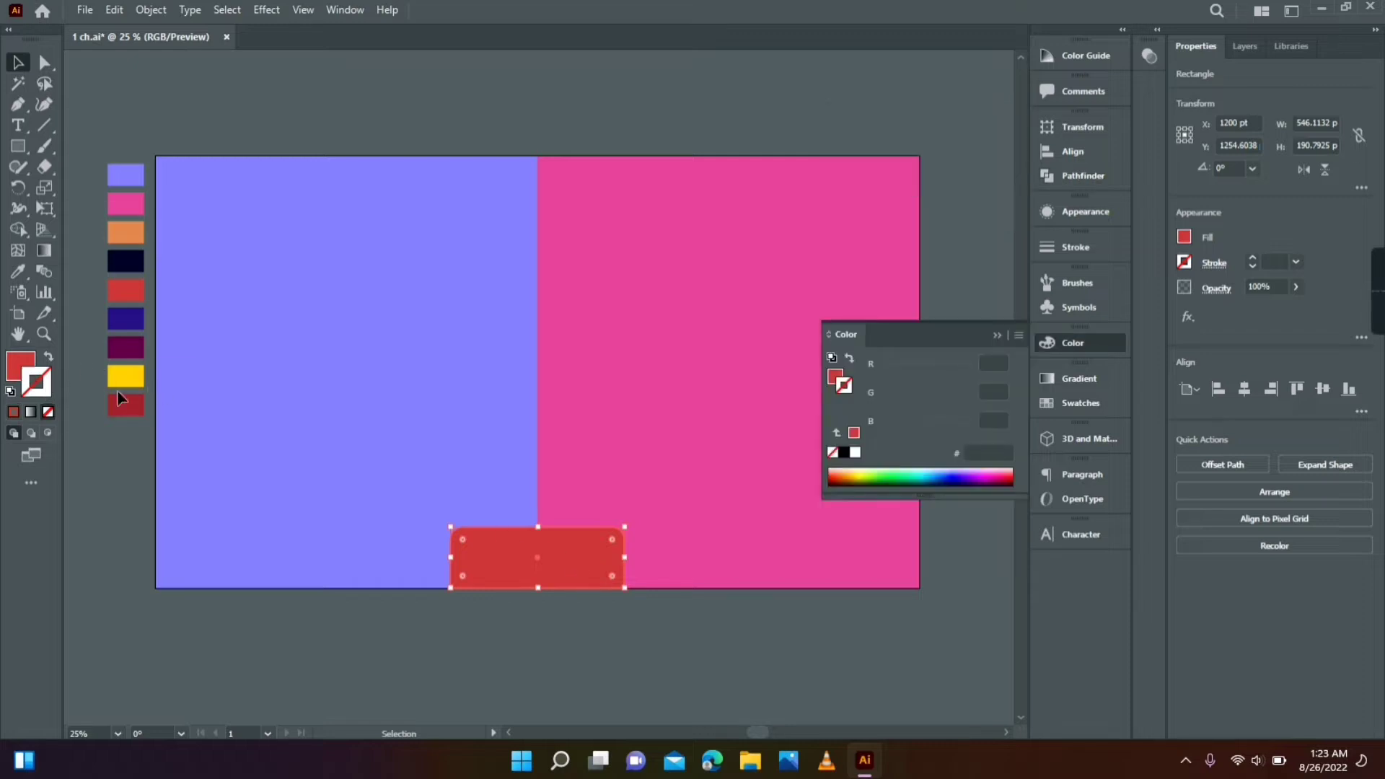
left_click(855, 434)
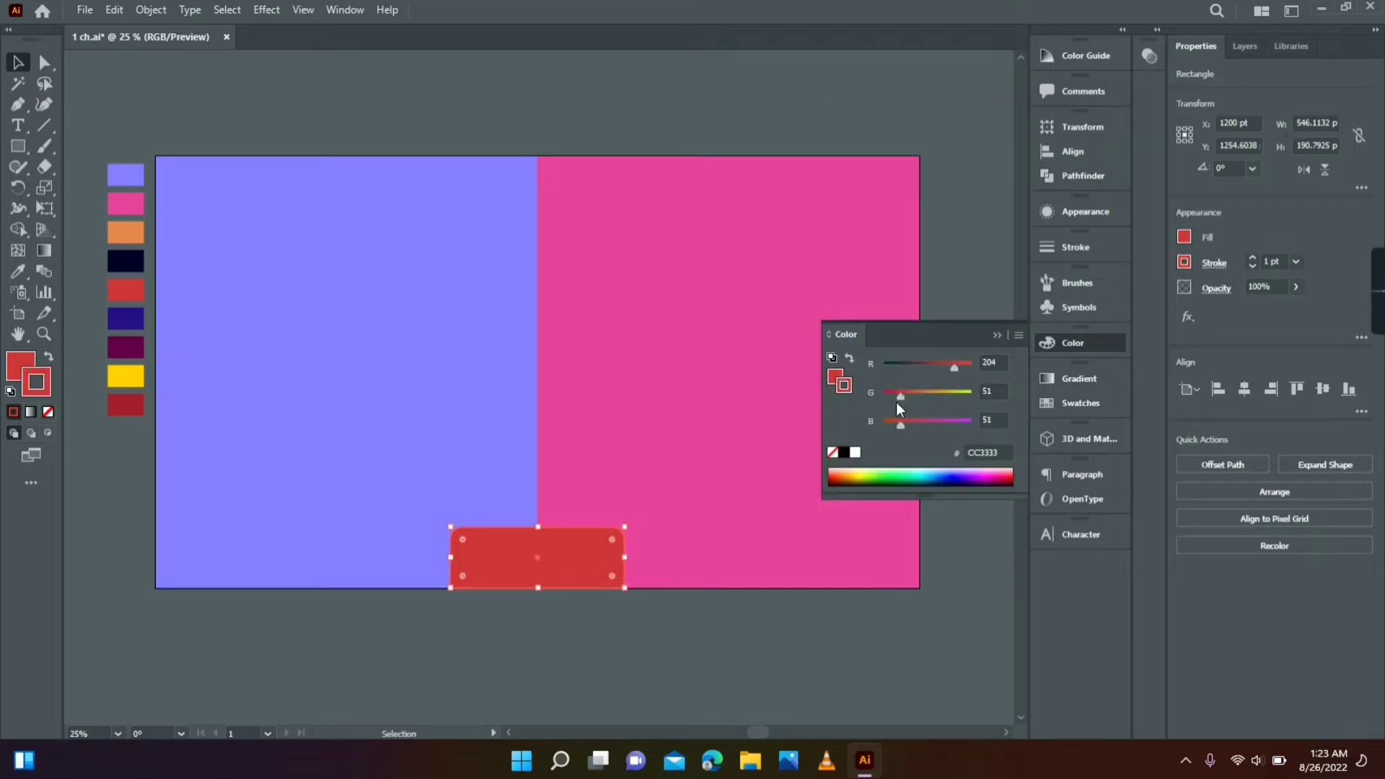
left_click(937, 364)
left_click(930, 365)
left_click(1296, 262)
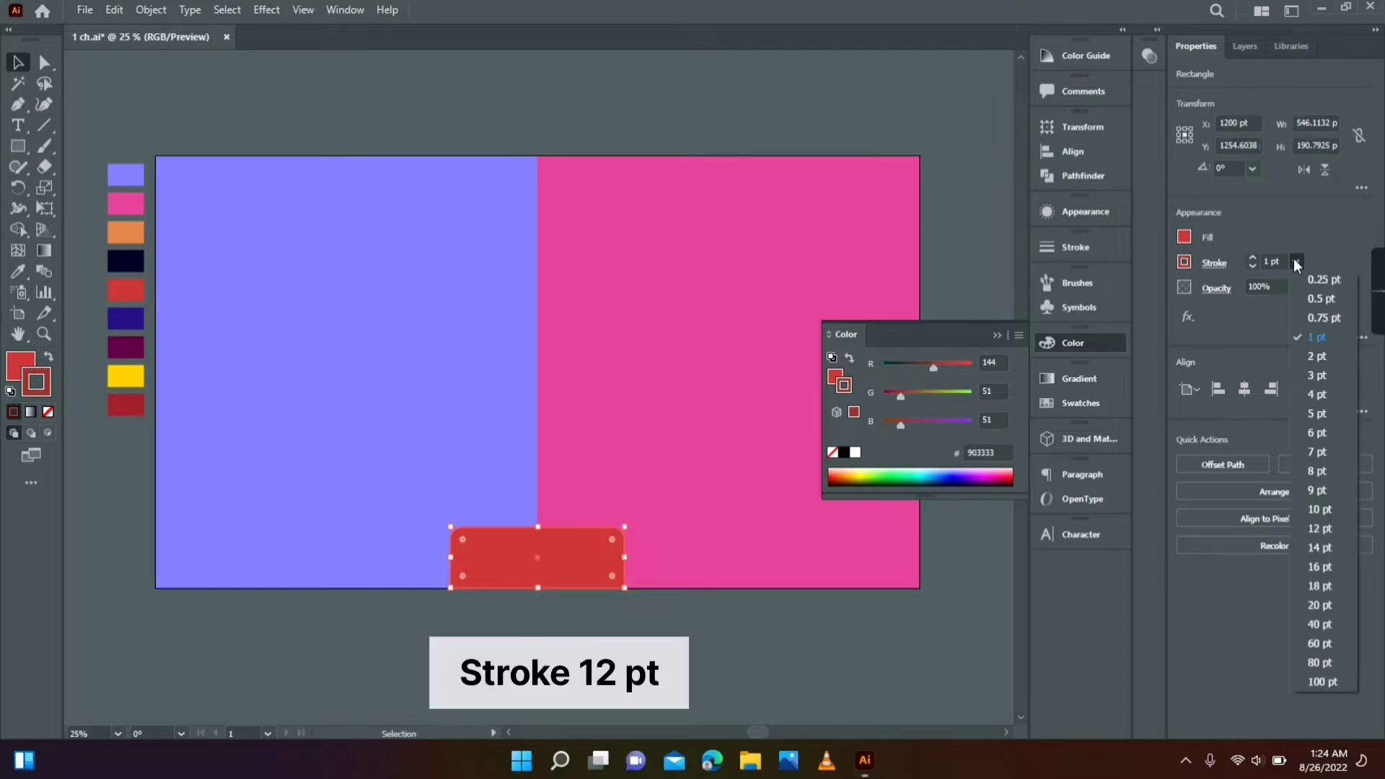
left_click(1329, 533)
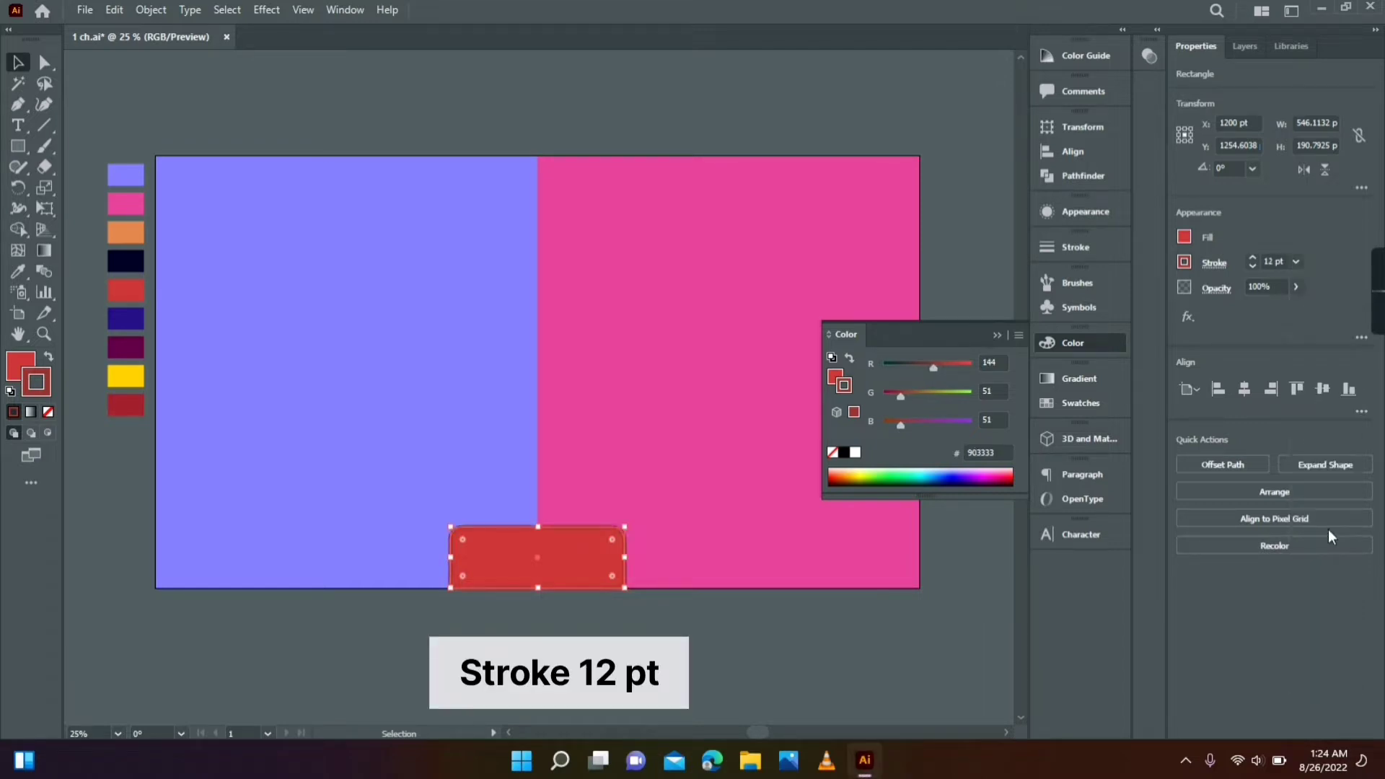
left_click(644, 630)
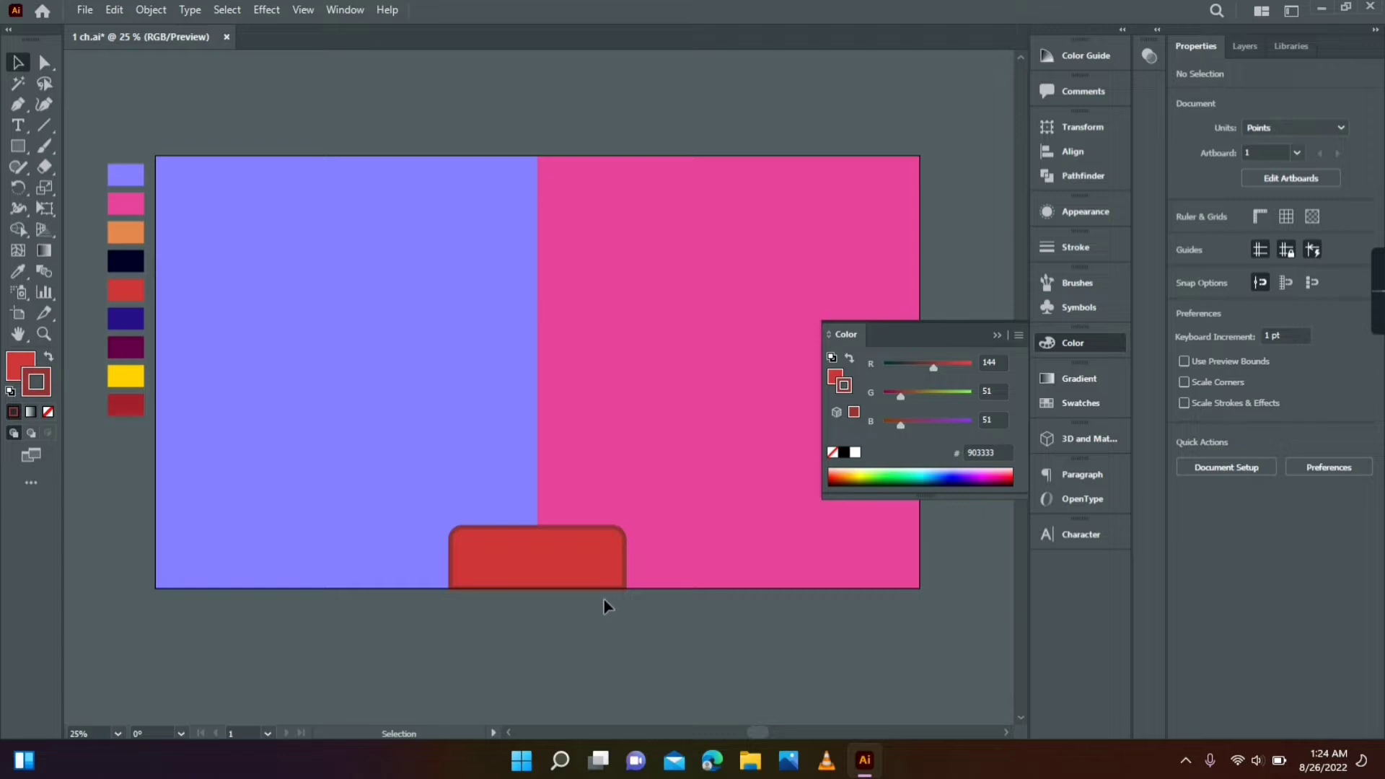
- Draw a closed Pen shape left of the red rectangle, with a short upright part and a slope down to the artboard's bottom edge, without stroke
left_click(19, 108)
left_click(92, 107)
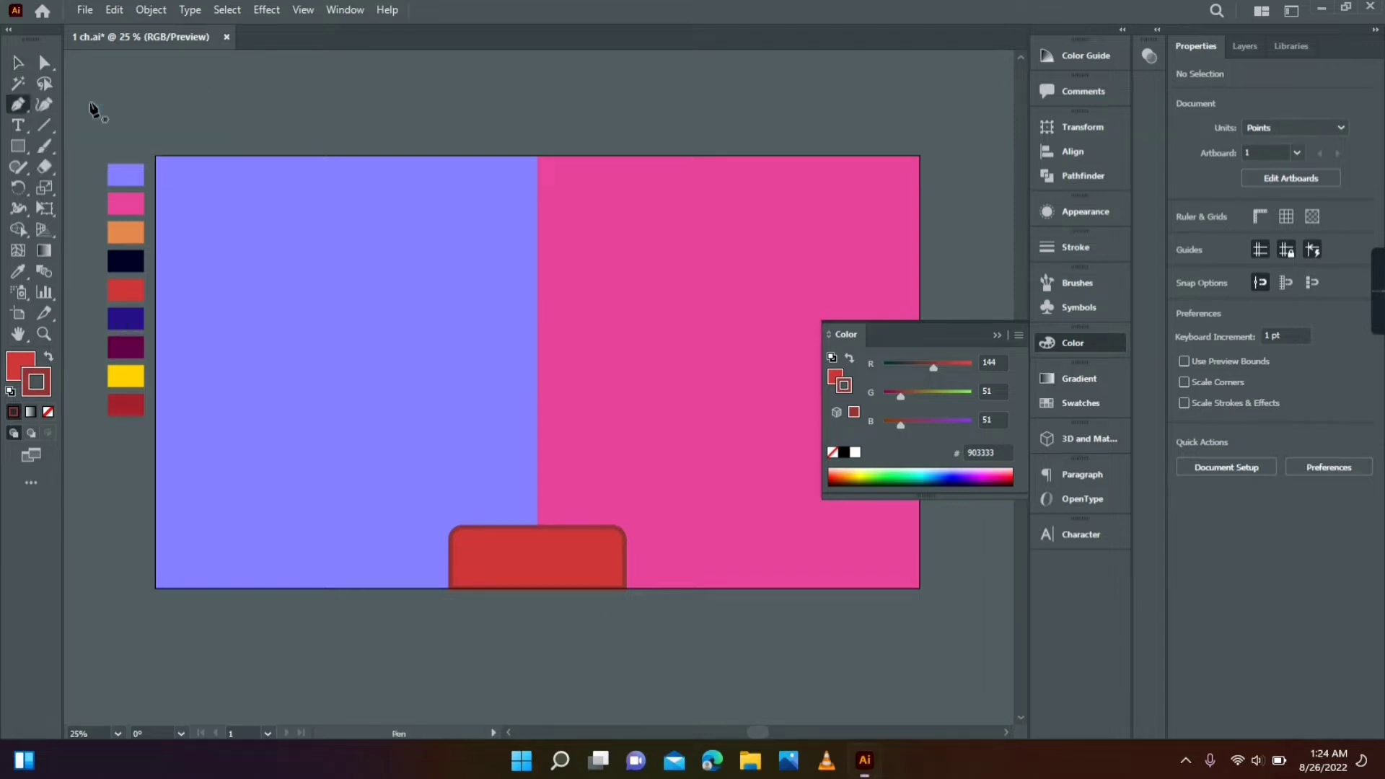
left_click(450, 550)
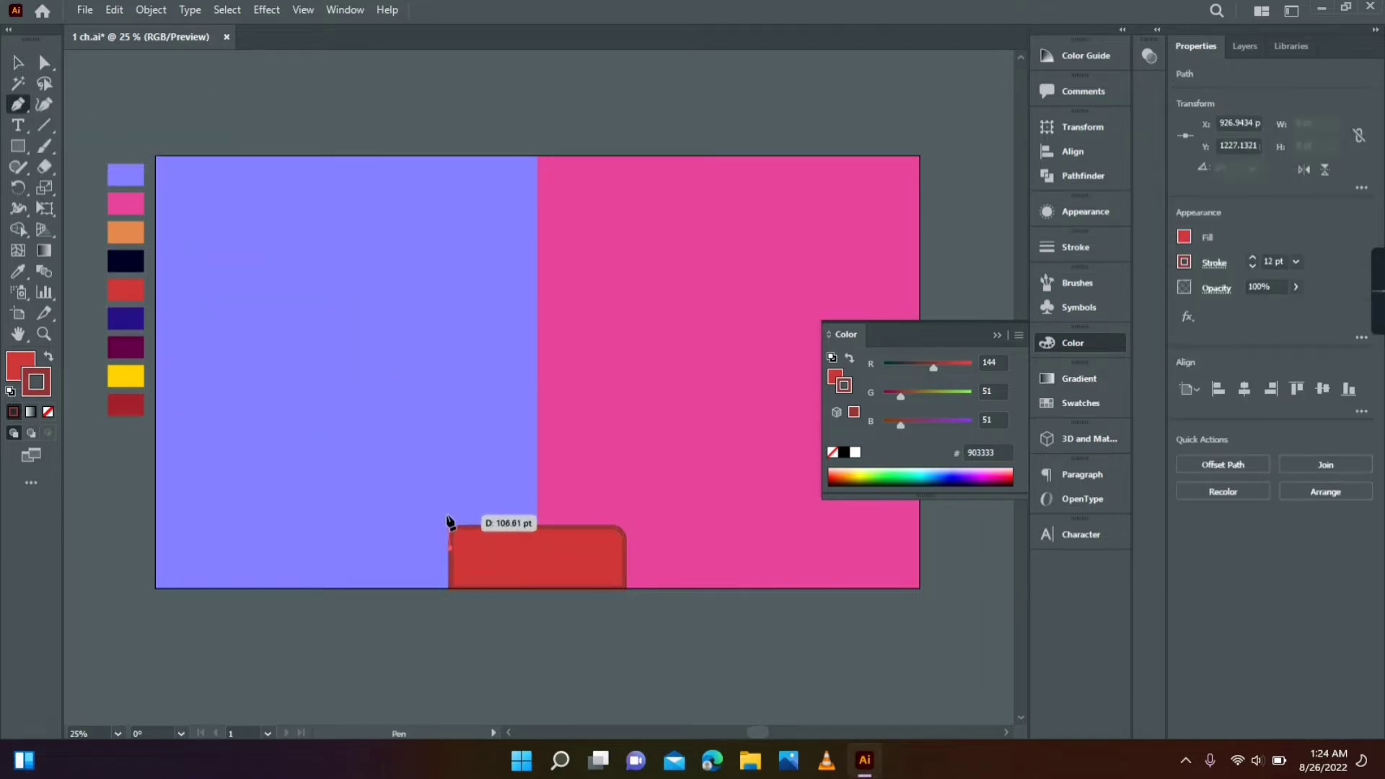
left_click(448, 514)
left_click(408, 514)
left_click(416, 548)
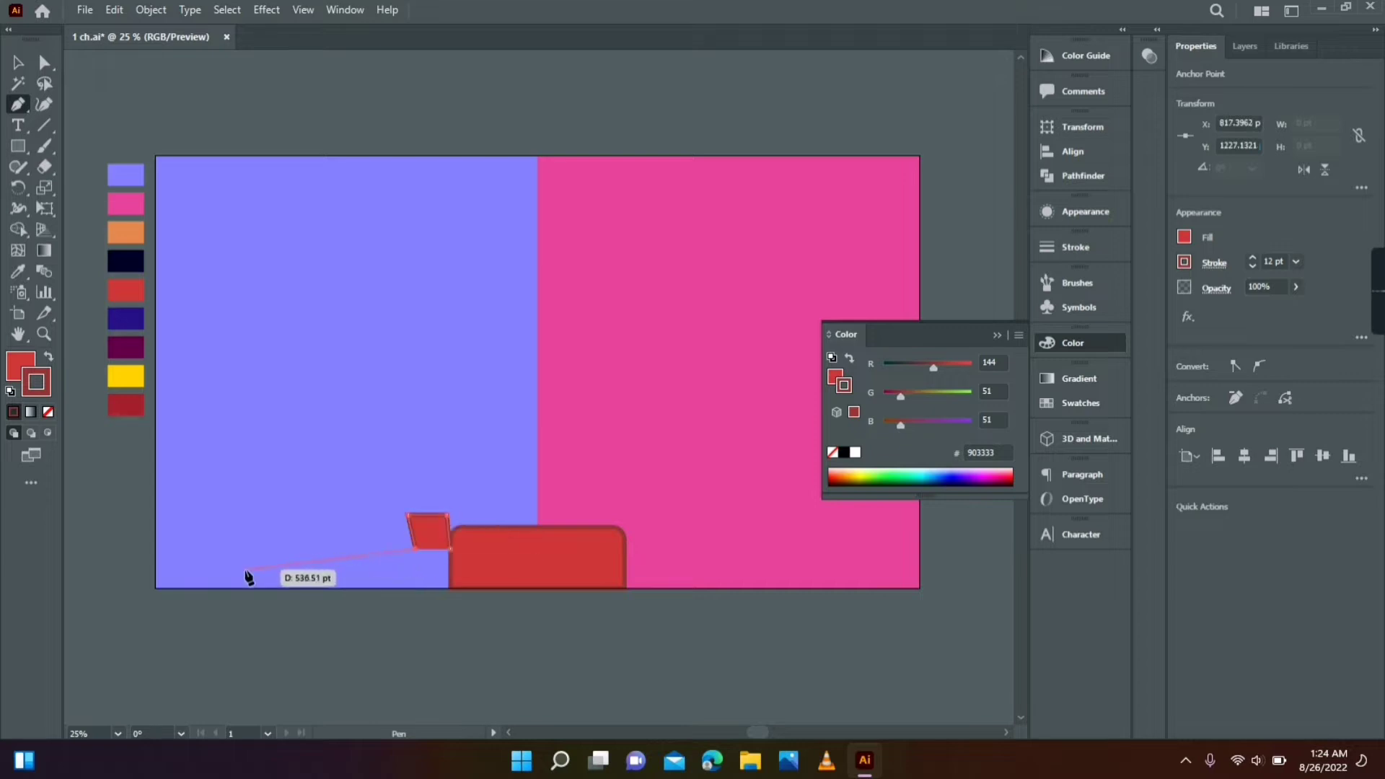
left_click(180, 588)
left_click(489, 588)
left_click(450, 549)
key("v")
left_click(48, 411)
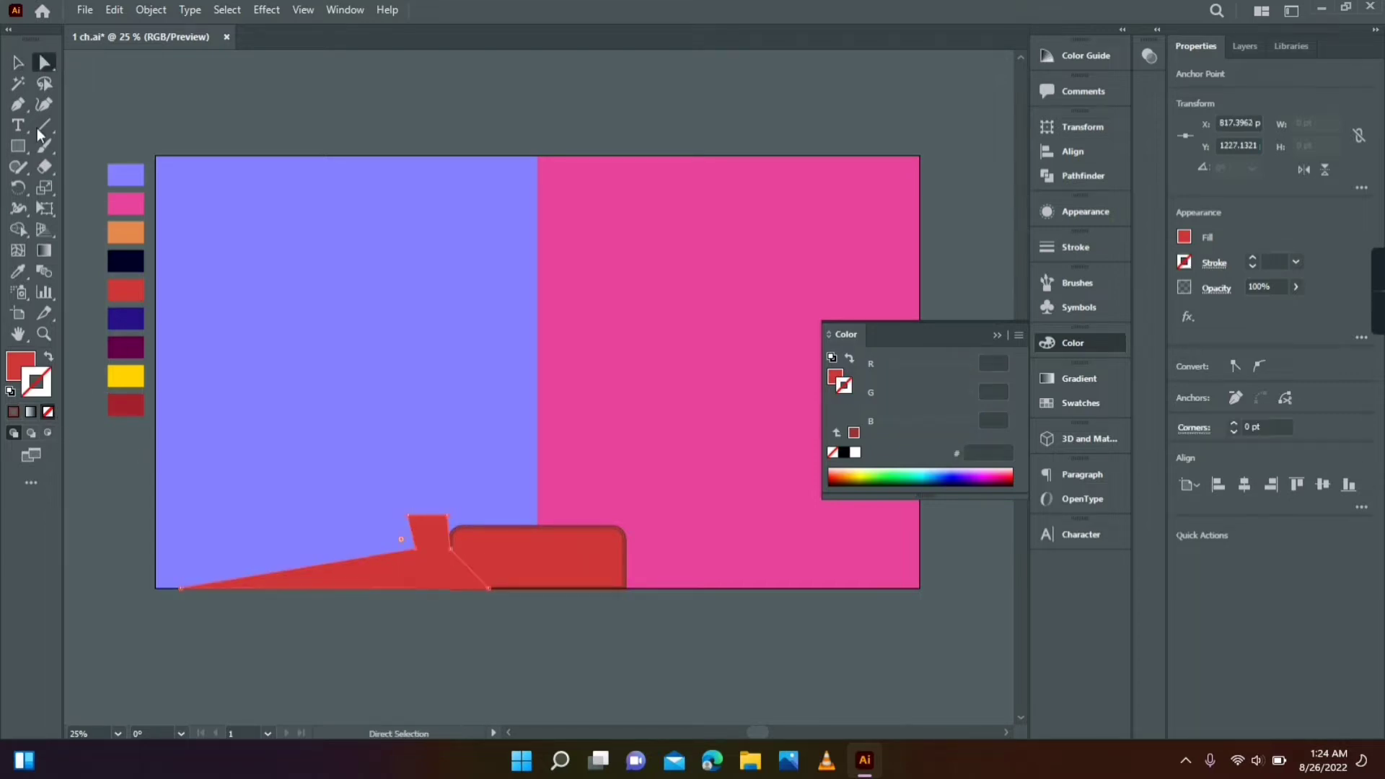
- Add an anchor point on the new shape's sloping edge, raise it slightly and round it to a radius of about 469 pt
left_click(24, 98)
left_click(63, 126)
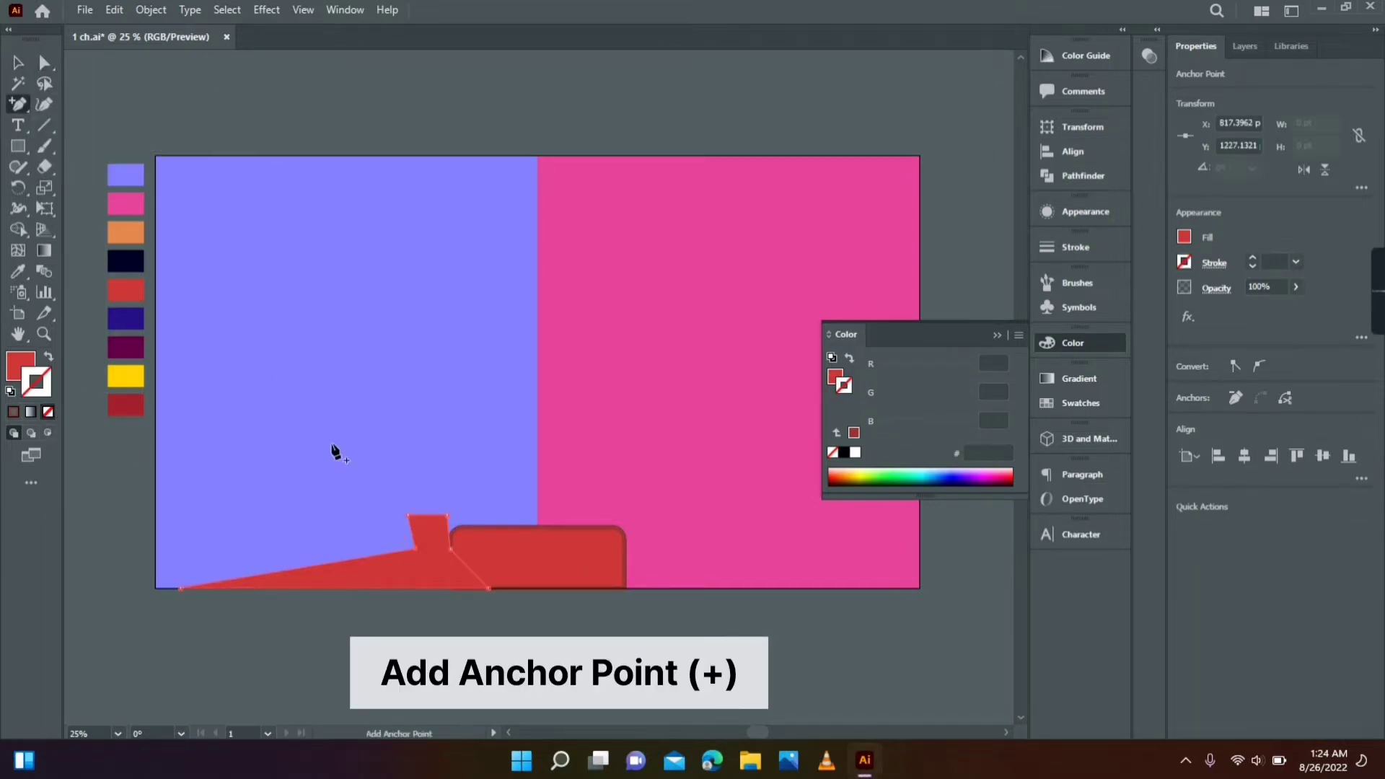
left_click(384, 554)
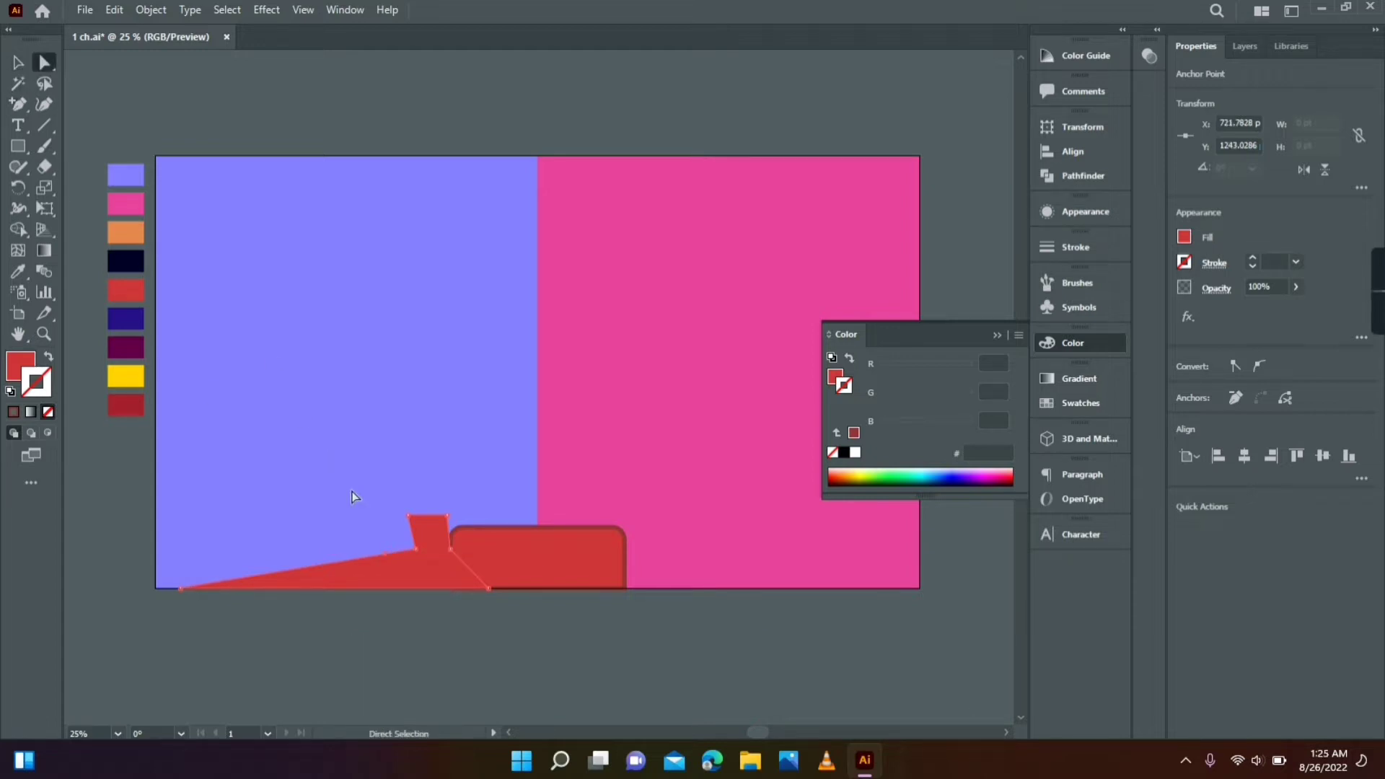
left_click(385, 556)
left_click_drag(380, 545, 414, 698)
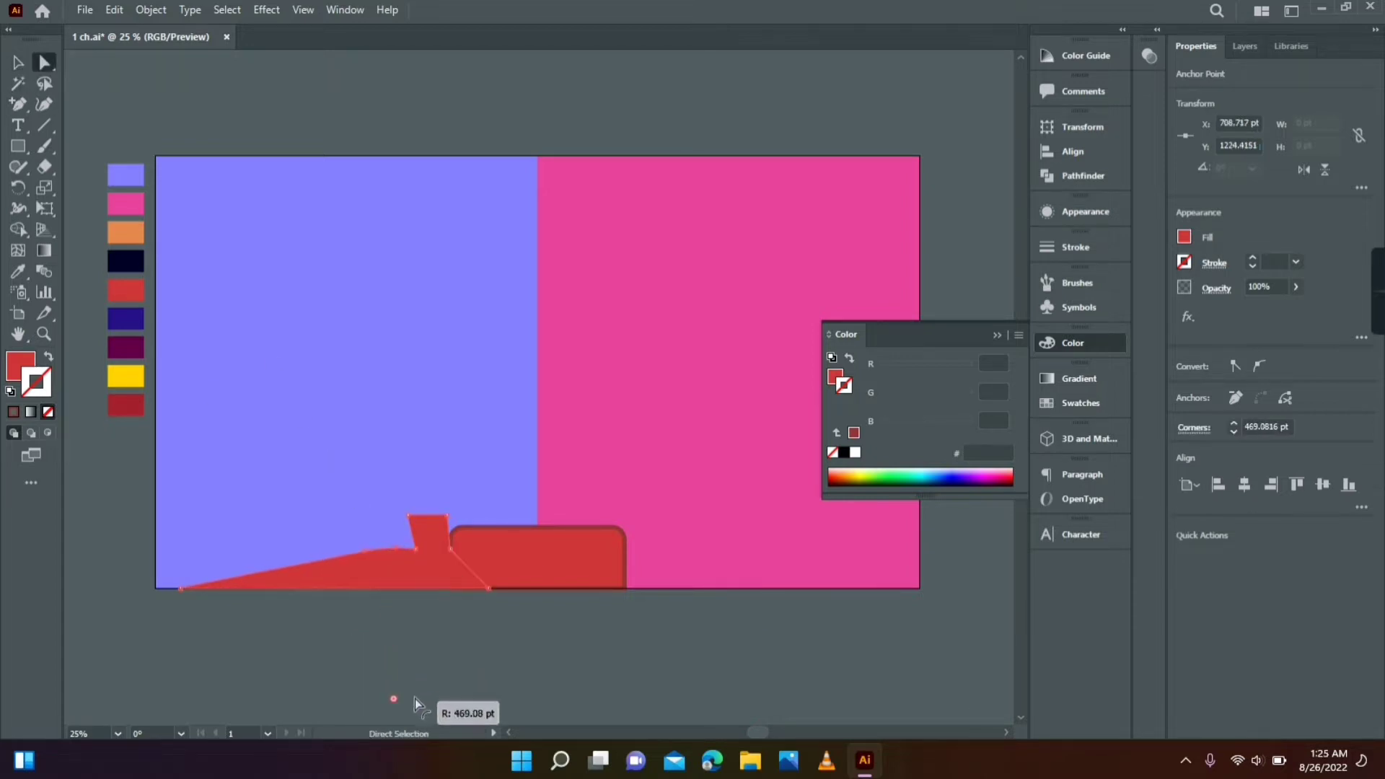
- Fill the sloping shape with white, FFFFFF
key("v")
left_click(421, 557)
double_click(20, 366)
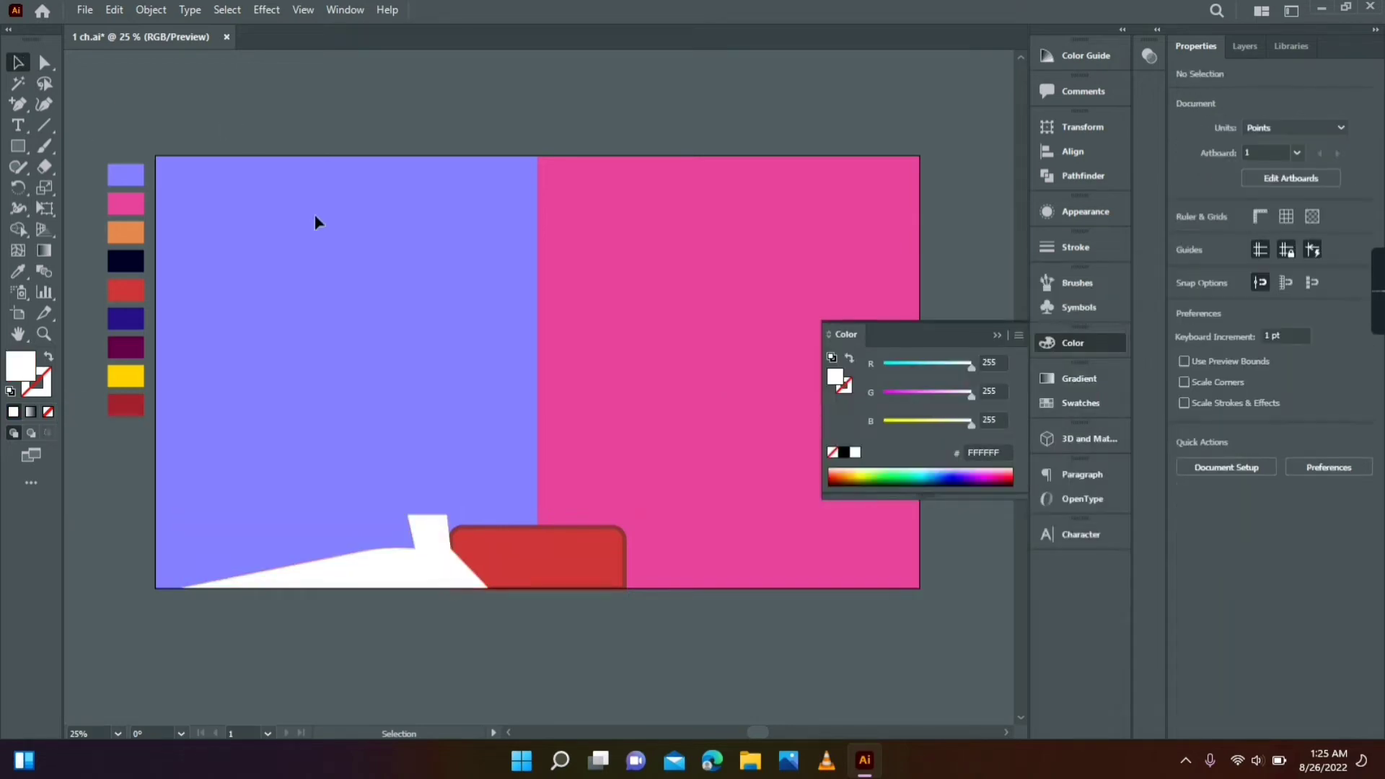
- Bring the red rounded rectangle in front of the white sloping shape
left_click(518, 555)
right_click(518, 555)
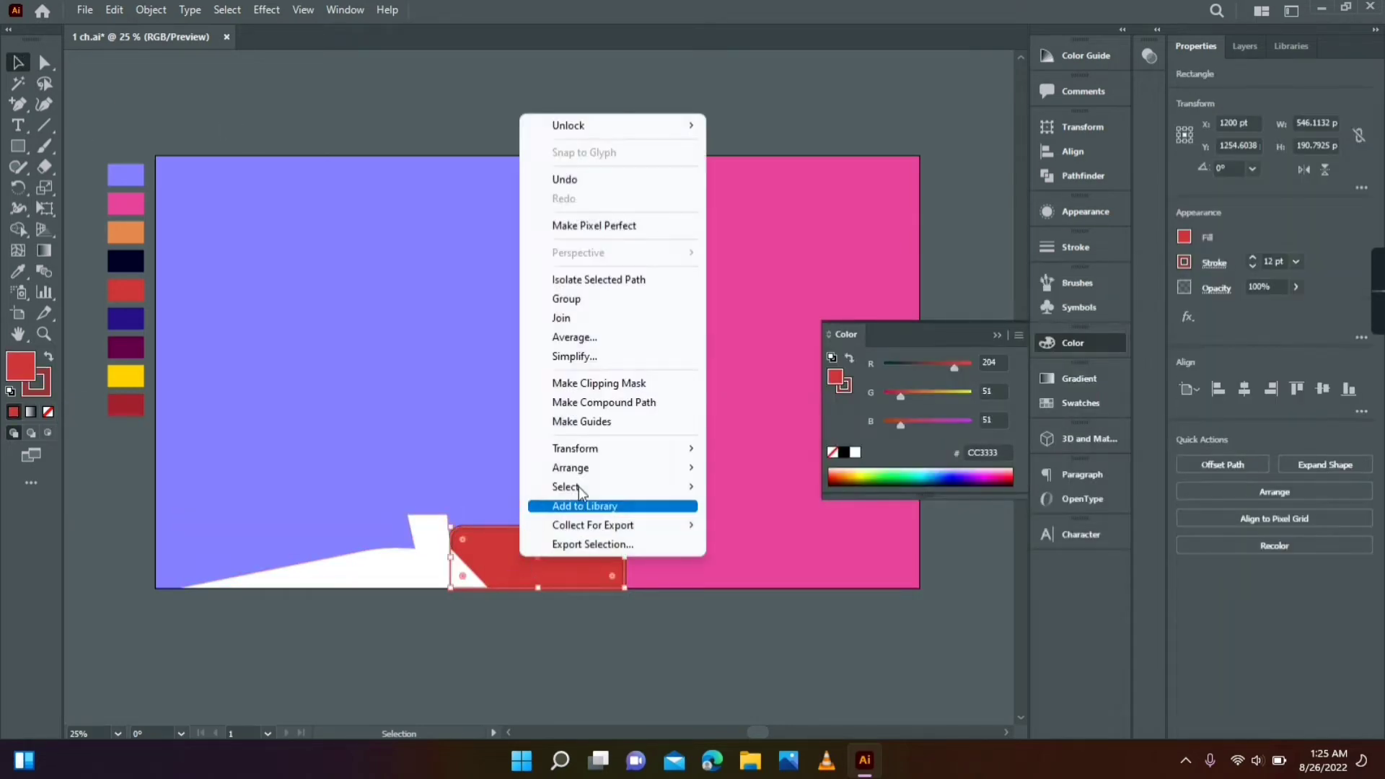
mouse_move(593, 467)
left_click(747, 468)
left_click(724, 492)
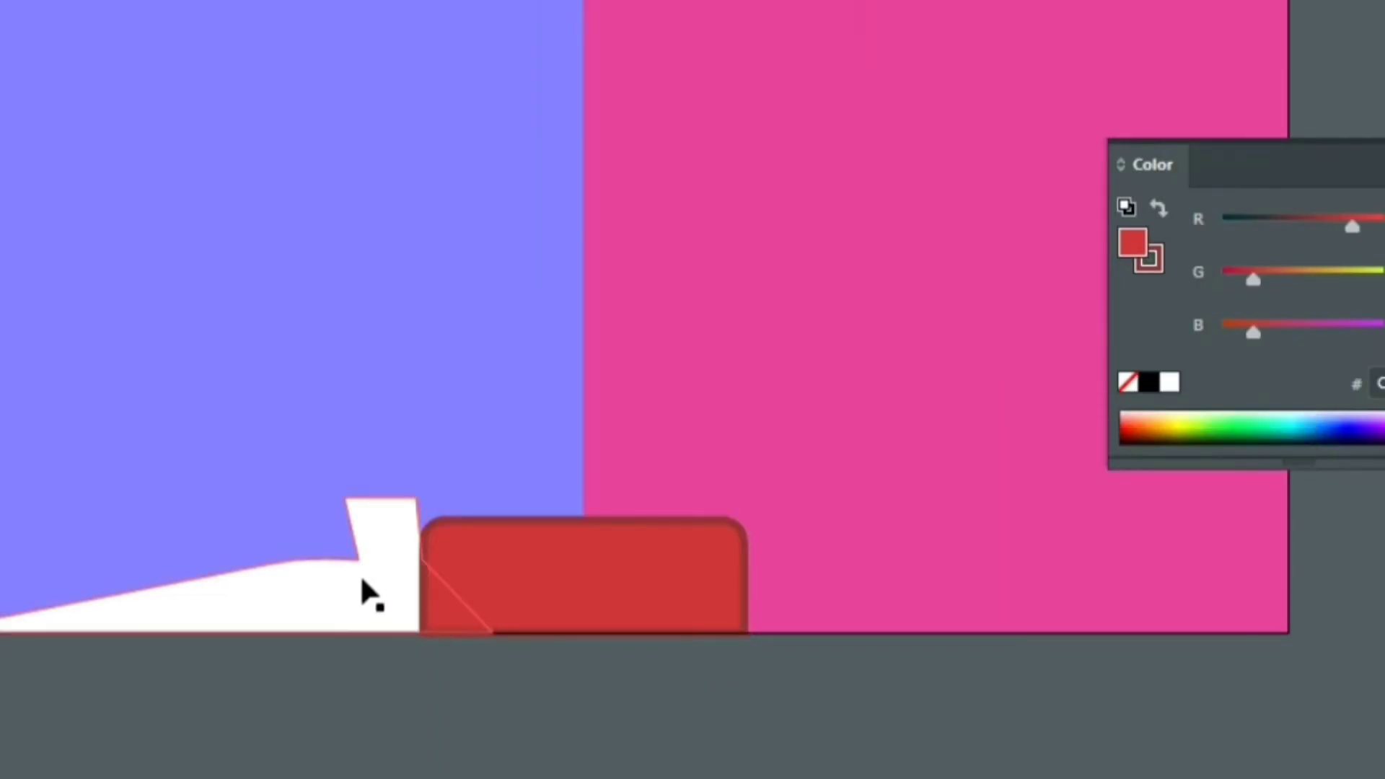
- Reflect a copy of the white sloping shape and place it symmetrically on the right side of the red rectangle
left_click(362, 579)
right_click(362, 579)
mouse_move(669, 378)
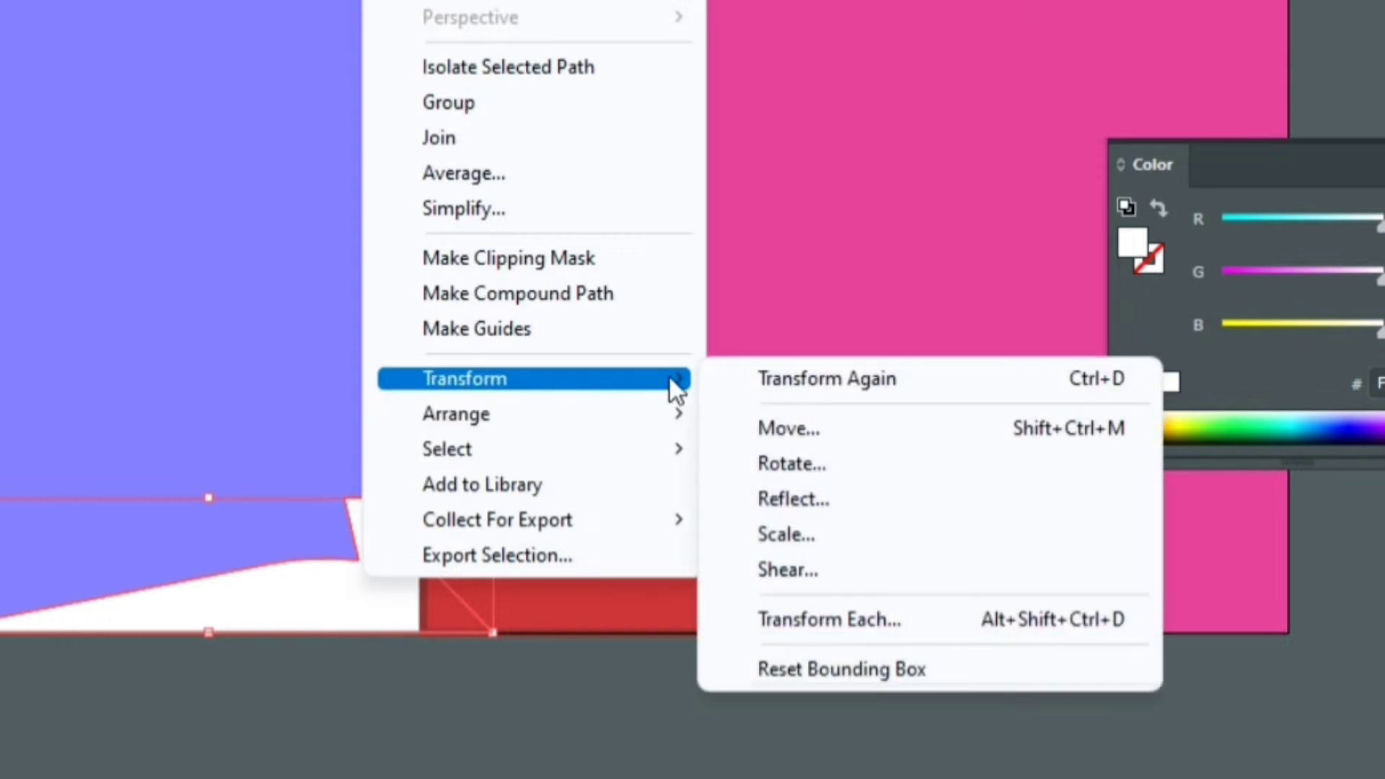
left_click(769, 499)
left_click(708, 461)
left_click_drag(173, 573, 898, 558)
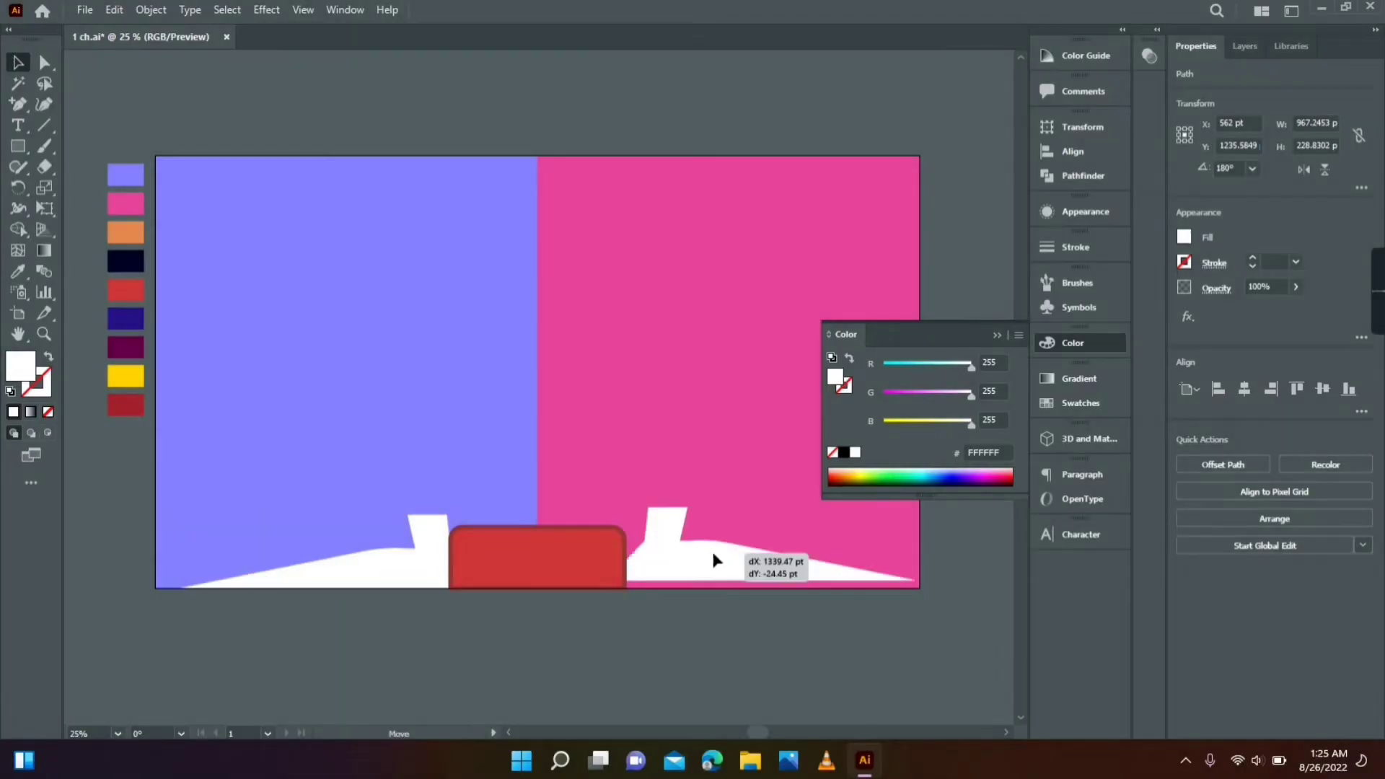
left_click_drag(713, 560, 694, 566)
- Slightly round the corners of both white sloping shapes
key("ctrl+shift+a")
key("a")
left_click(658, 532)
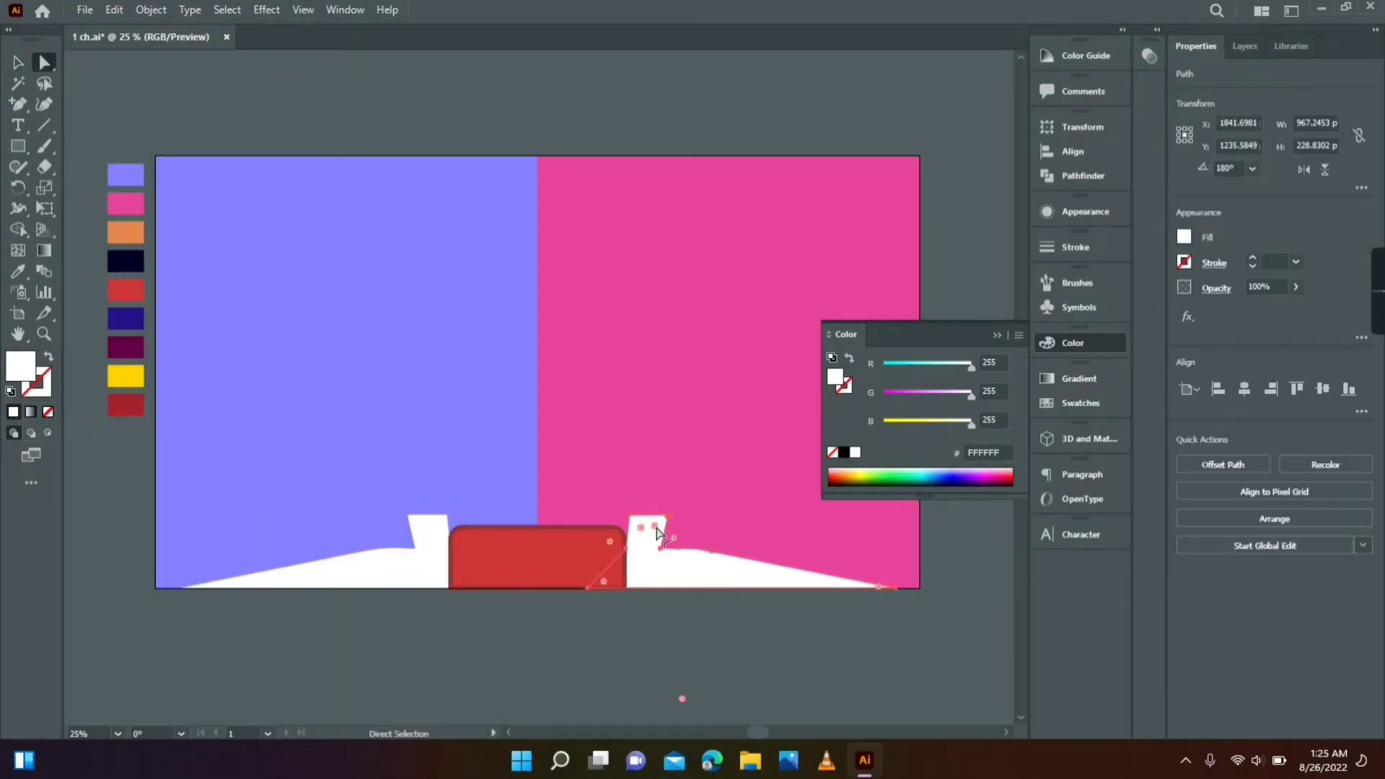
left_click(433, 534)
left_click(464, 634)
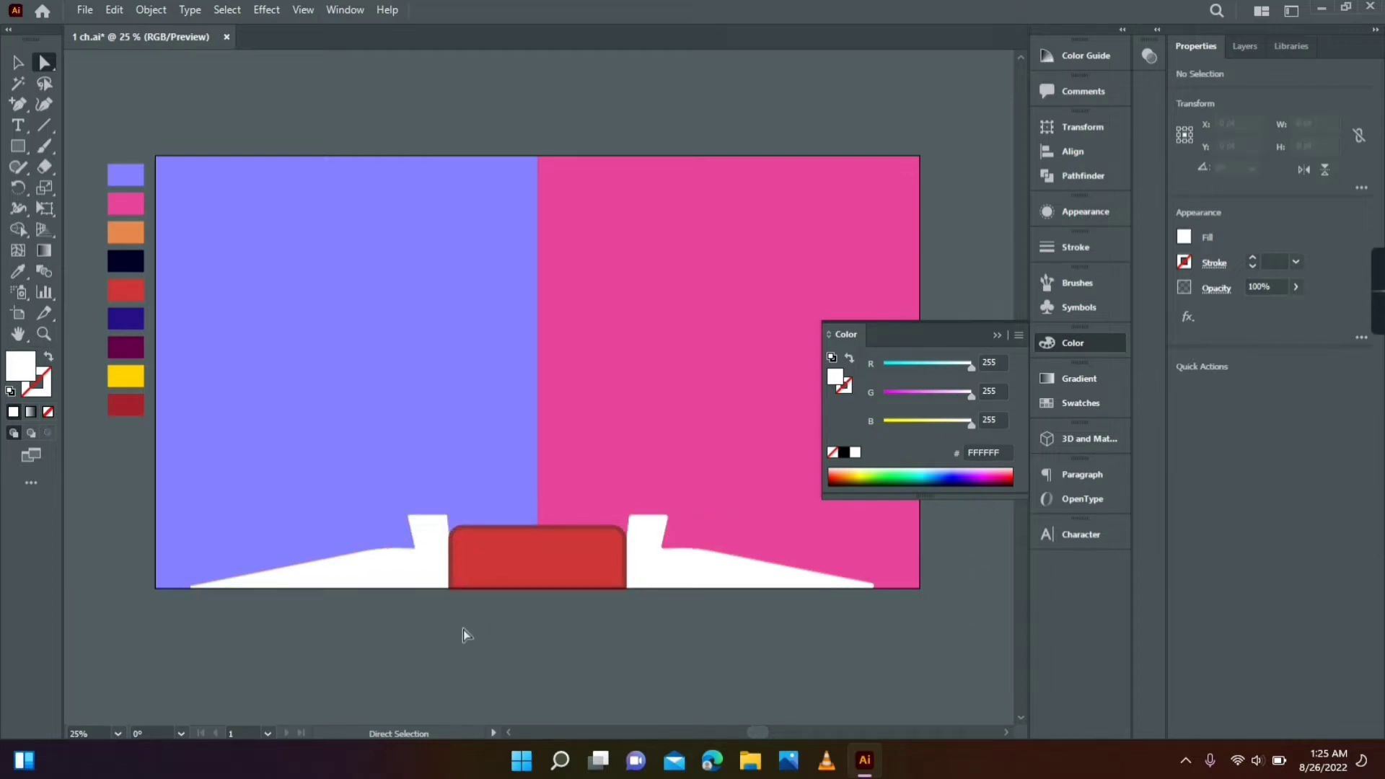
- Draw a rectangle about 432 by 285 pt above the red block, overlapping its top, and apply the block's red fill and dark stroke
left_click_drag(470, 444, 608, 534)
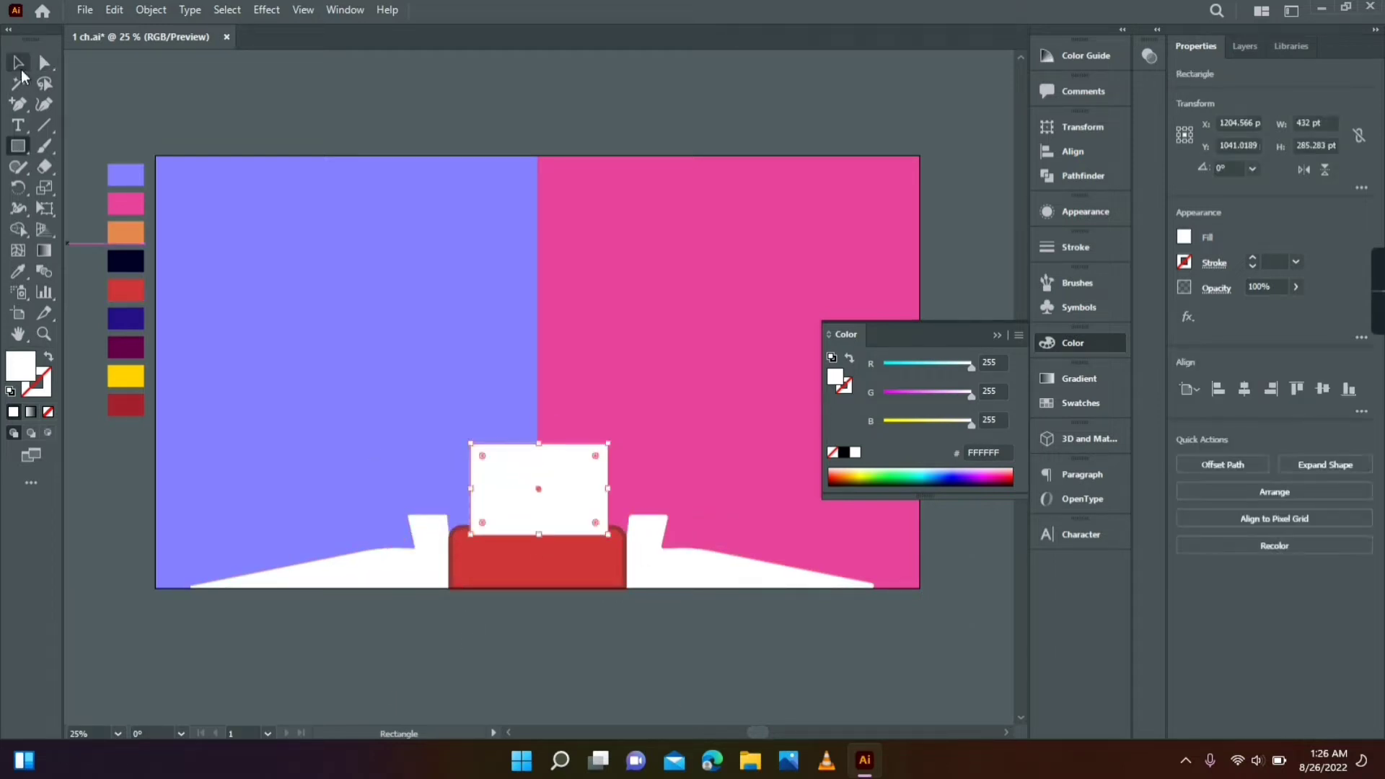
left_click(538, 559)
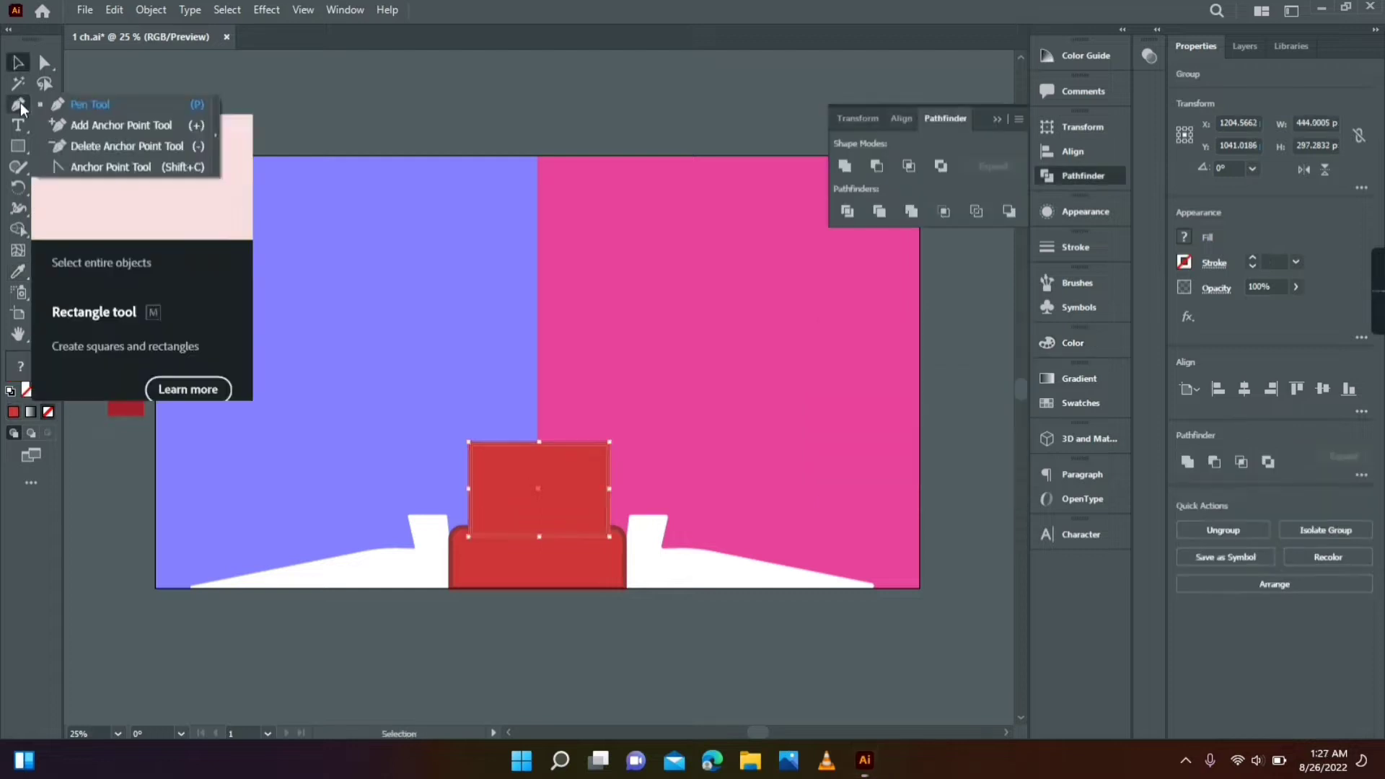
- Divide the upper red rectangle along a vertical line through its centre and ungroup the resulting pieces
left_click(18, 104)
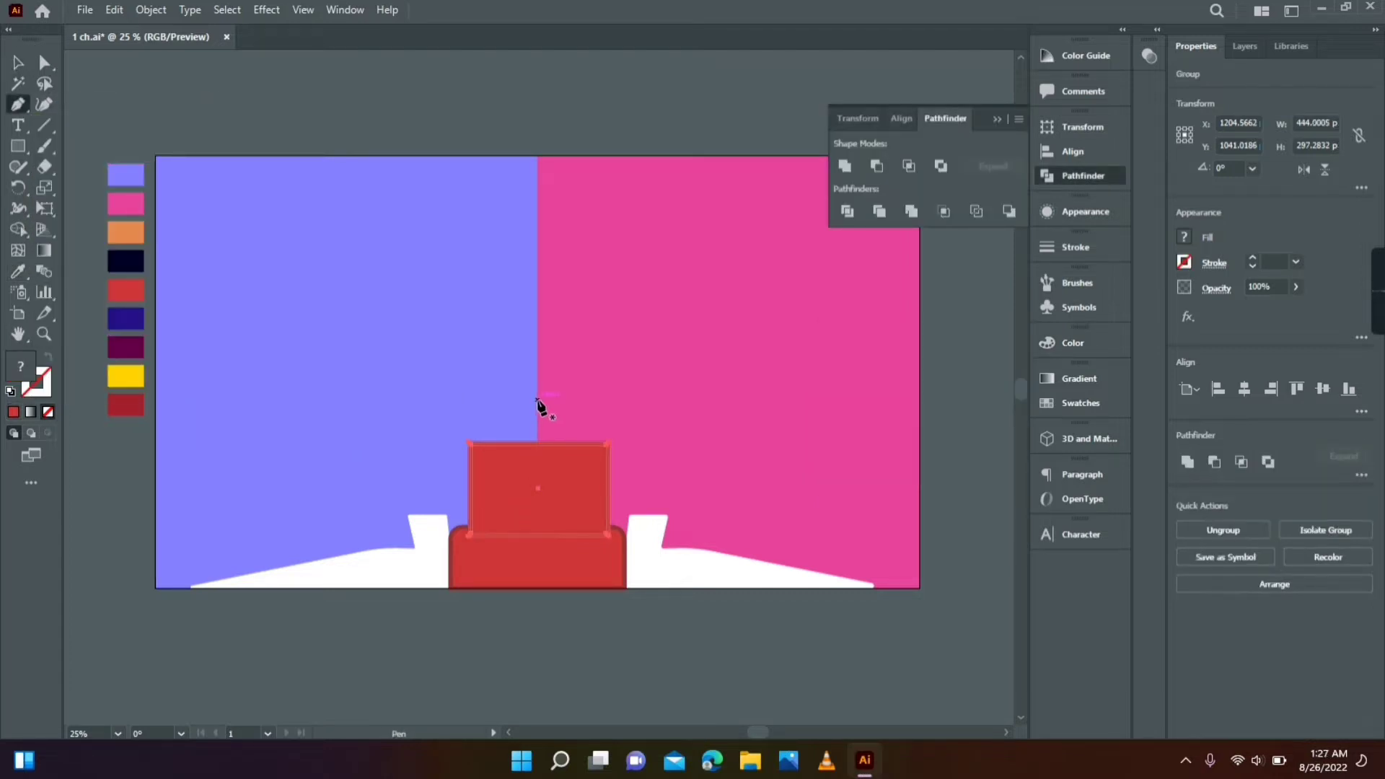
left_click(537, 400)
left_click(537, 571)
left_click(18, 62)
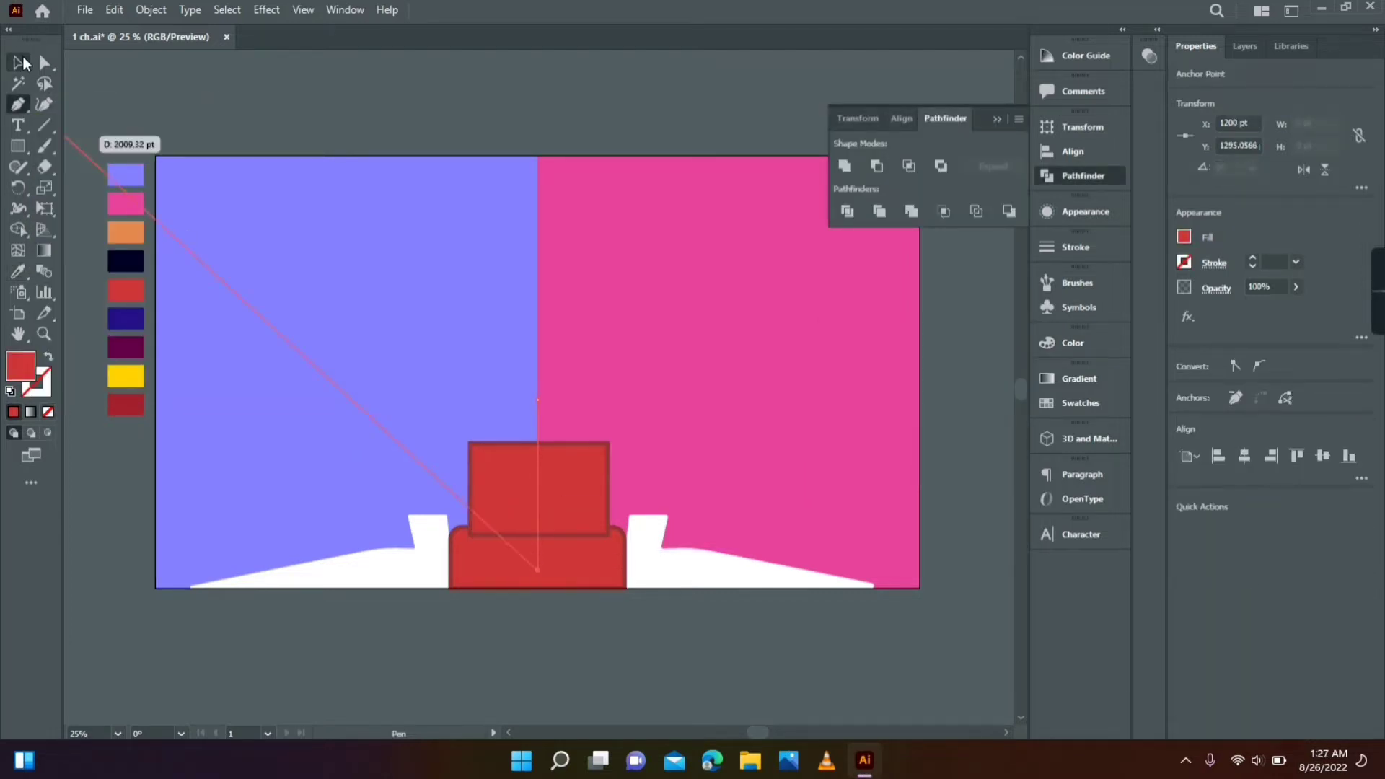
left_click(579, 492, "shift")
left_click(847, 212)
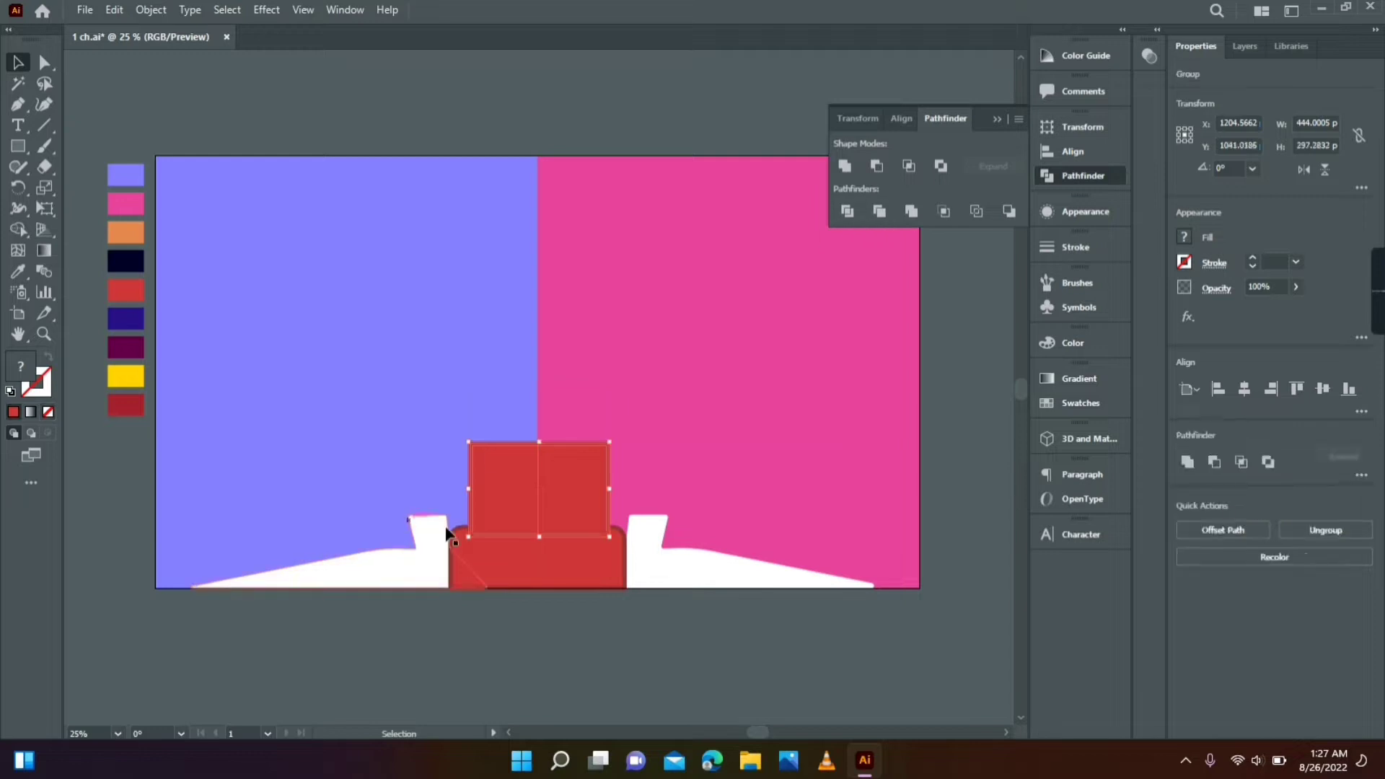
right_click(519, 499)
left_click(591, 337)
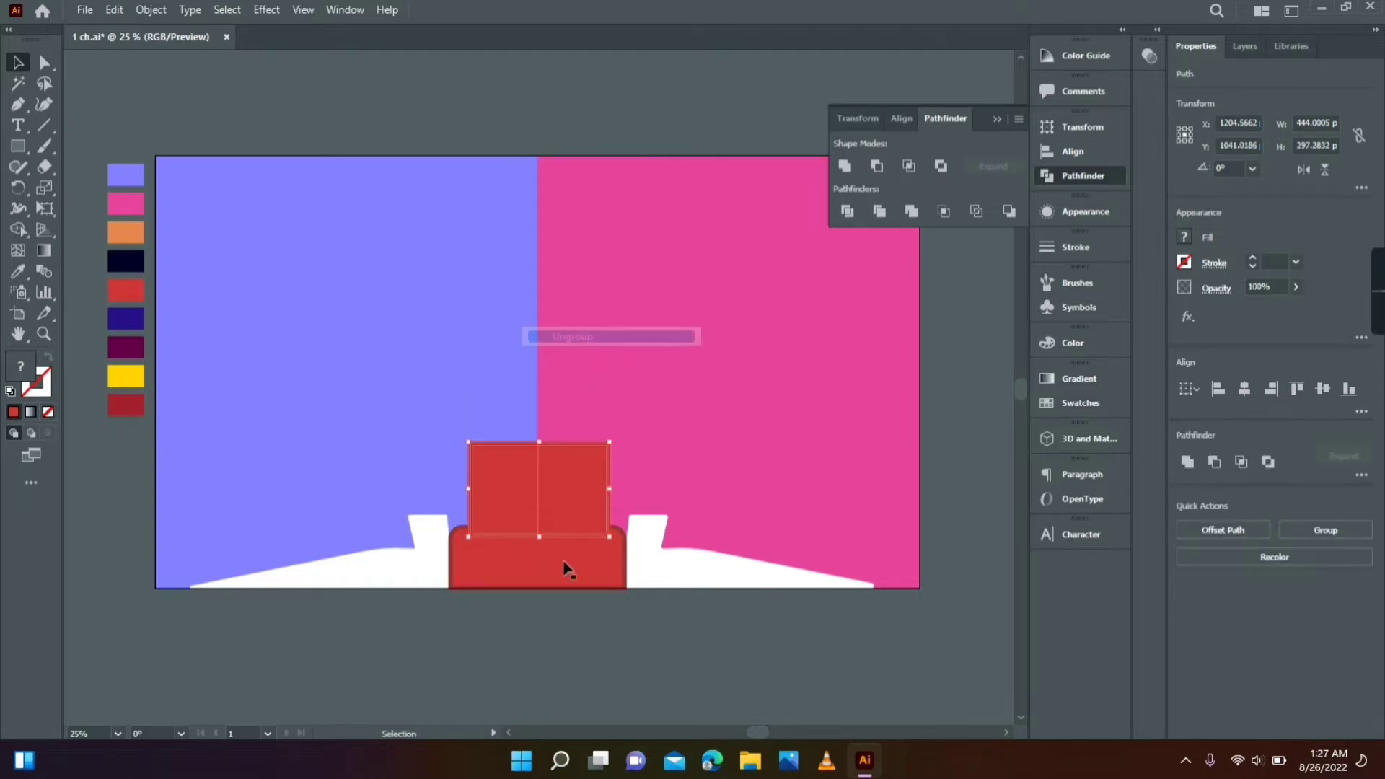
left_click(565, 659)
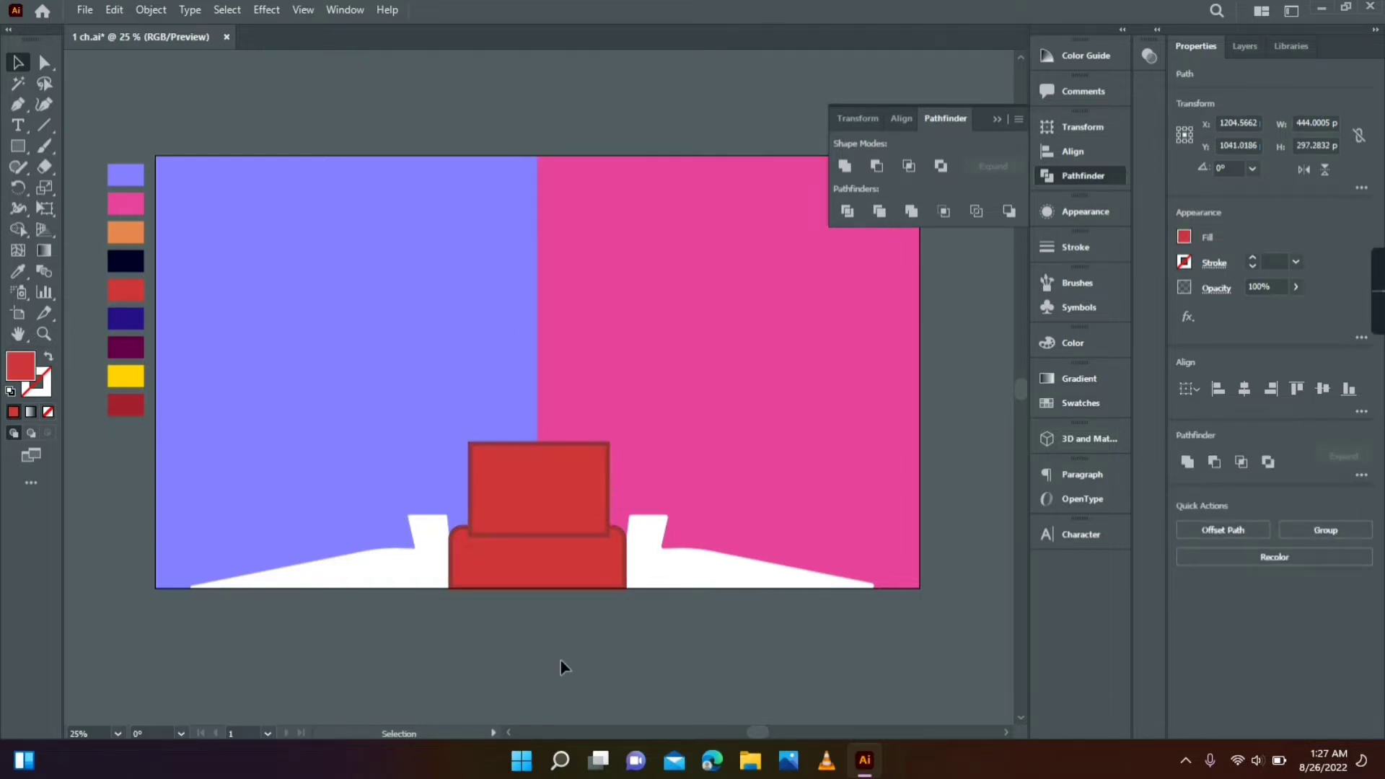
- Recolour the right half of the upper red rectangle's border with the background's periwinkle
key("ctrl+space")
left_click(600, 487, "ctrl")
left_click(593, 384, "ctrl")
left_click(490, 326)
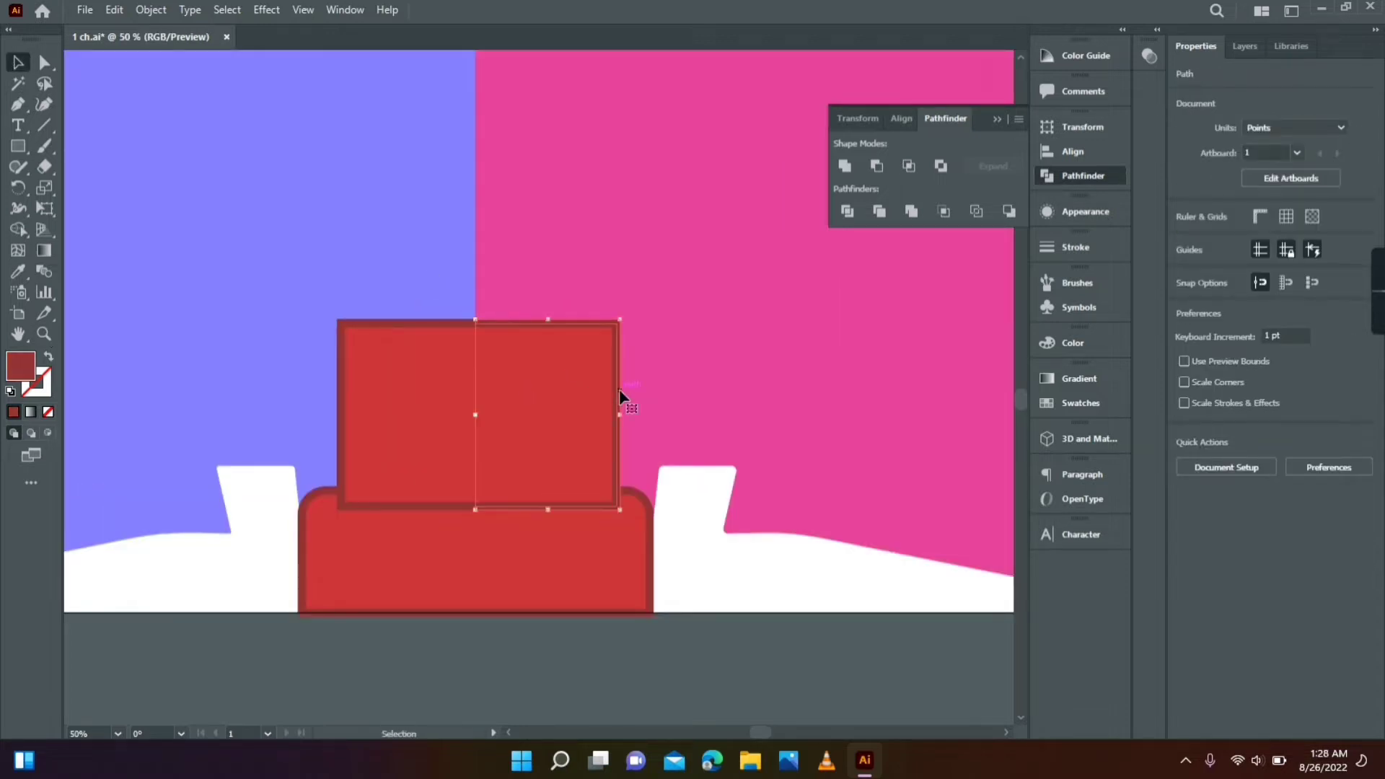
key("i")
left_click(229, 322)
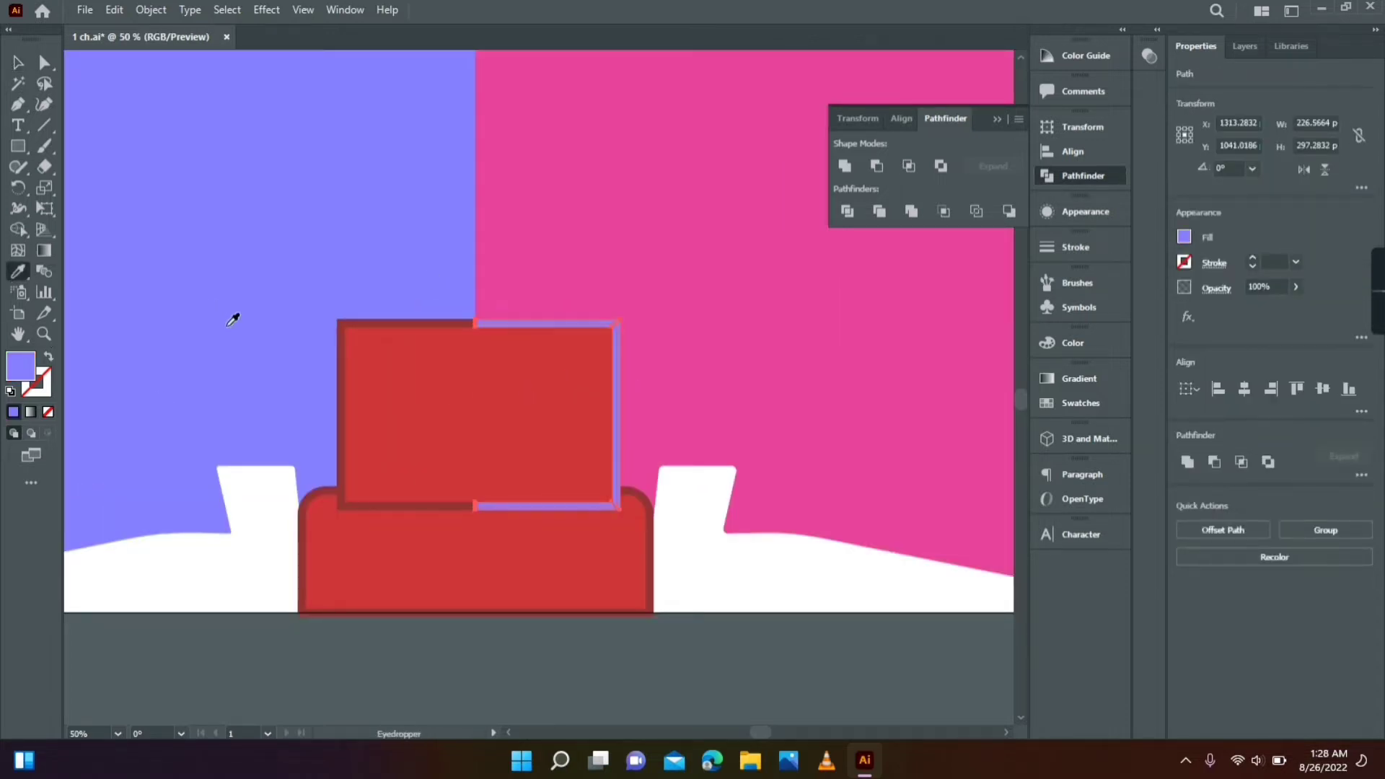
- Recolour the left half of the upper red rectangle's border with the background's pink
left_click(334, 395)
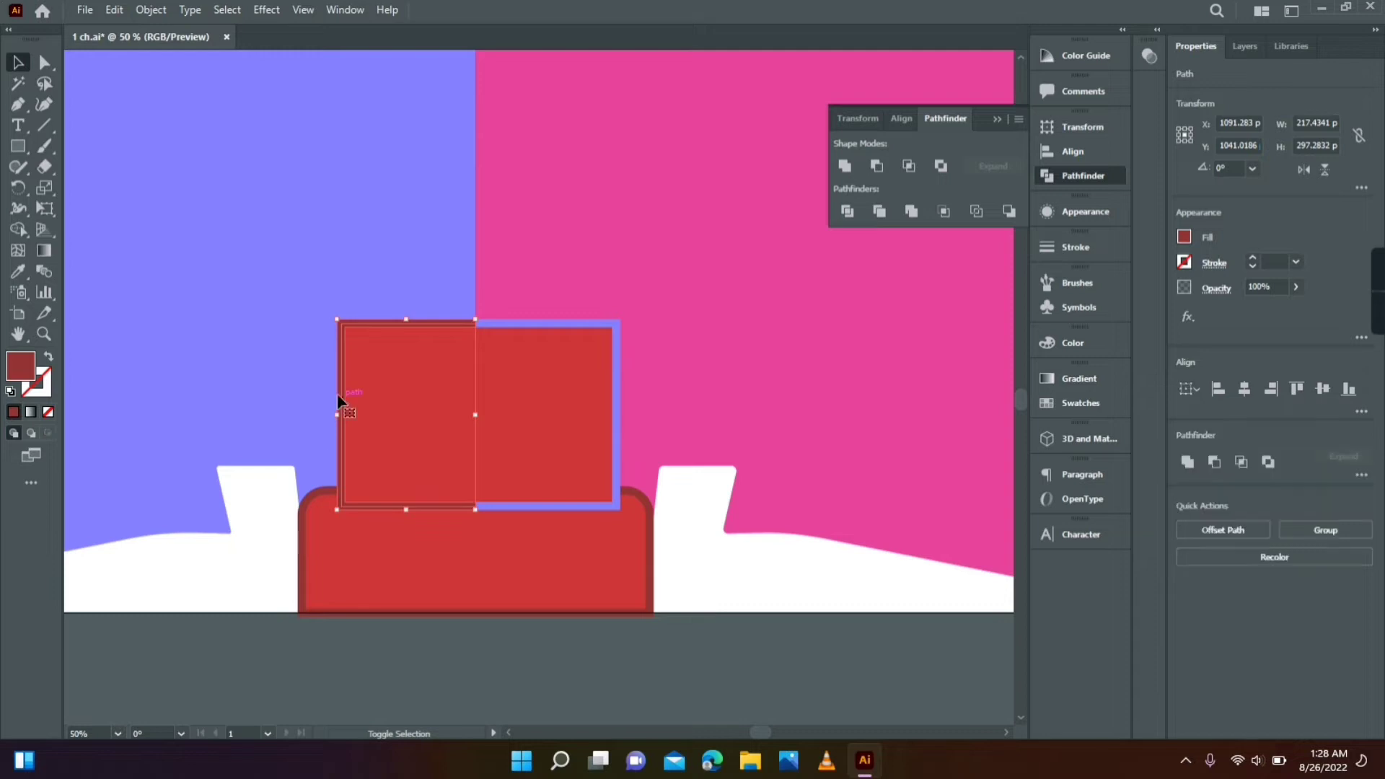
key("i")
left_click(259, 160)
left_click(482, 643)
- Bring the lower red rounded rectangle to the front, over the two-coloured border
left_click(530, 444)
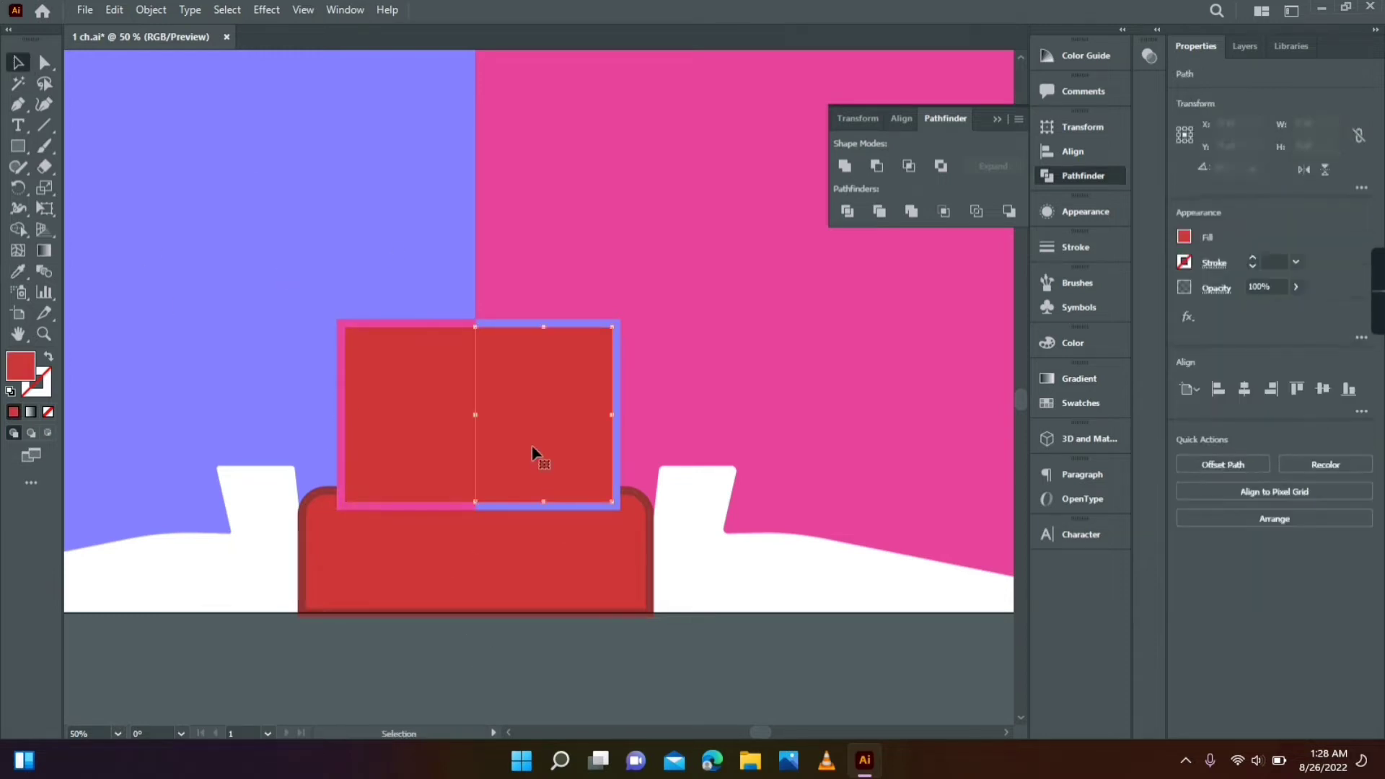
left_click(548, 577)
right_click(545, 574)
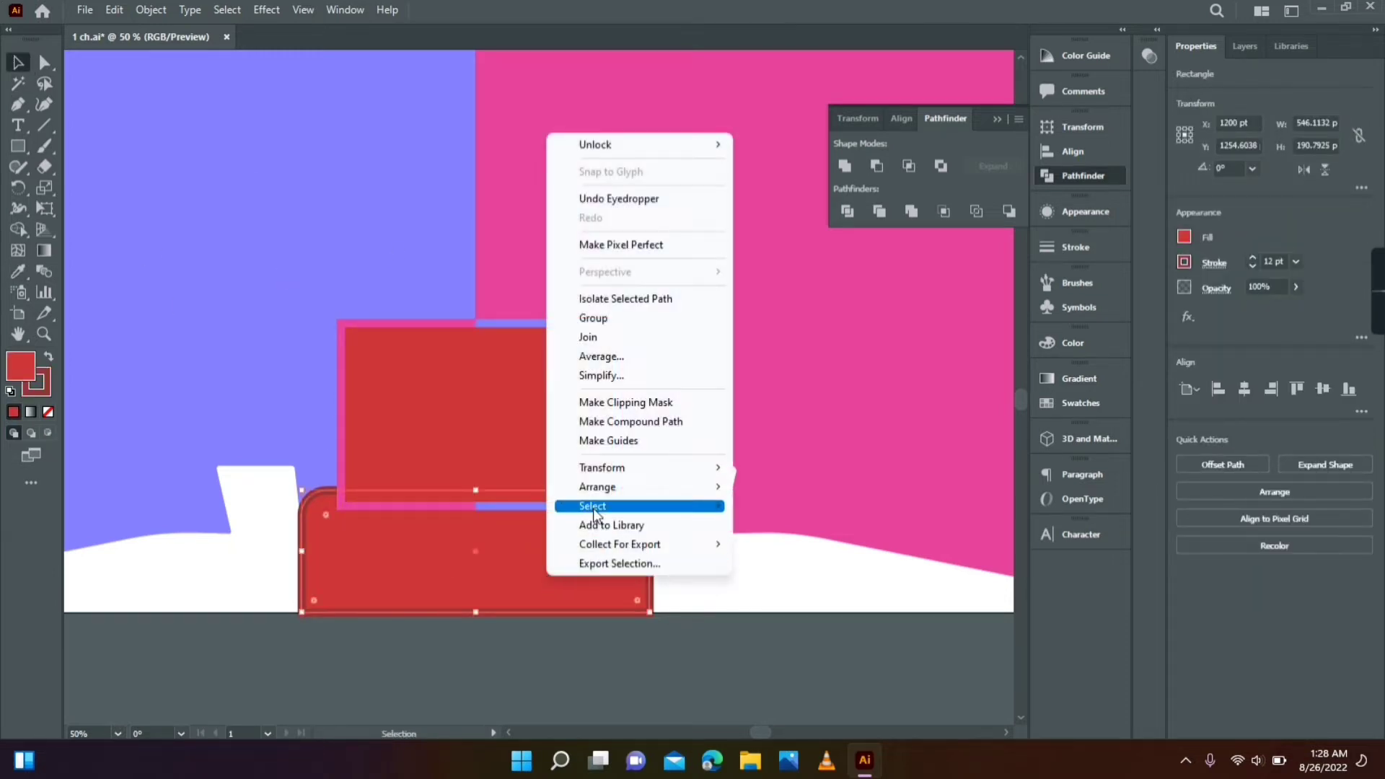
mouse_move(613, 487)
left_click(741, 490)
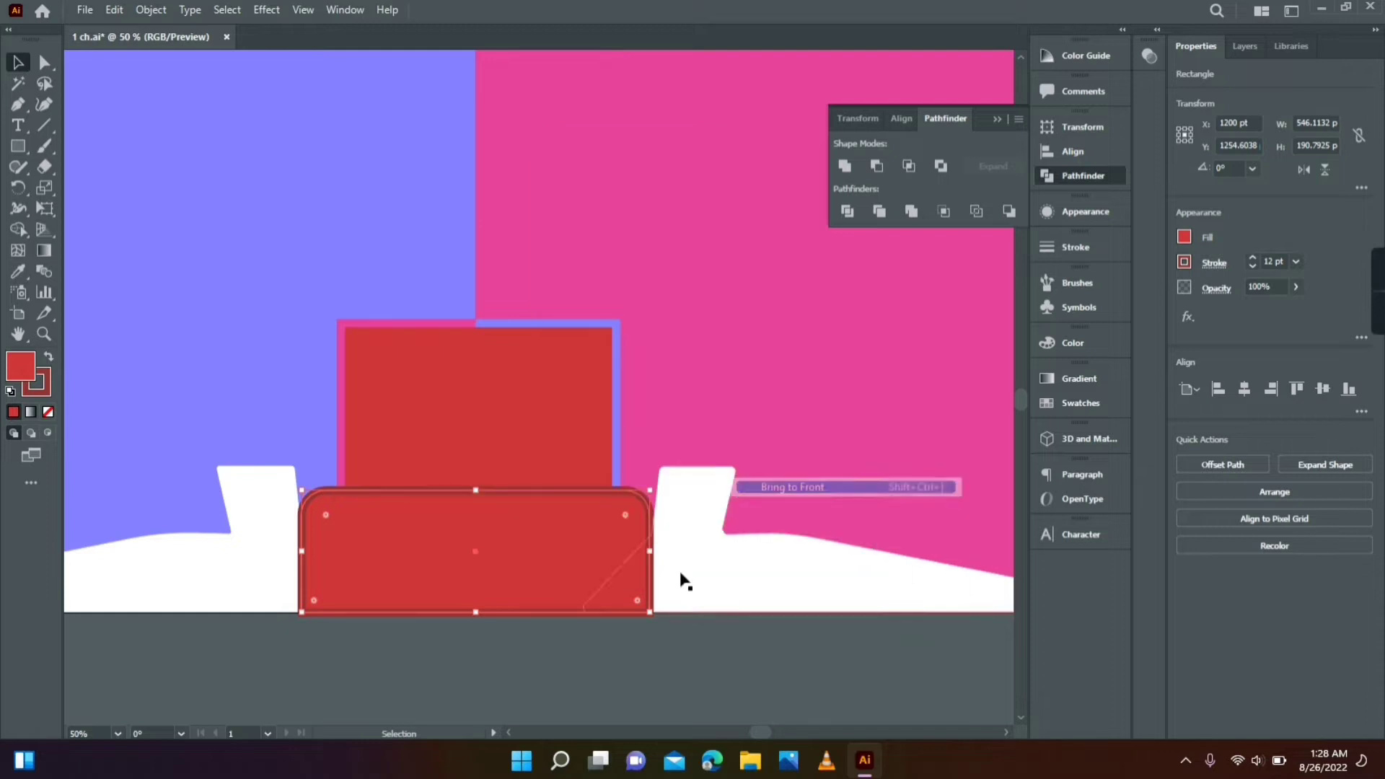
left_click(627, 662)
- Draw a large rectangle about 970 by 1098 pt above the red collar for the face
key("z")
left_click(529, 344, "alt")
left_click(529, 344, "alt")
left_click_drag(525, 341, 493, 400)
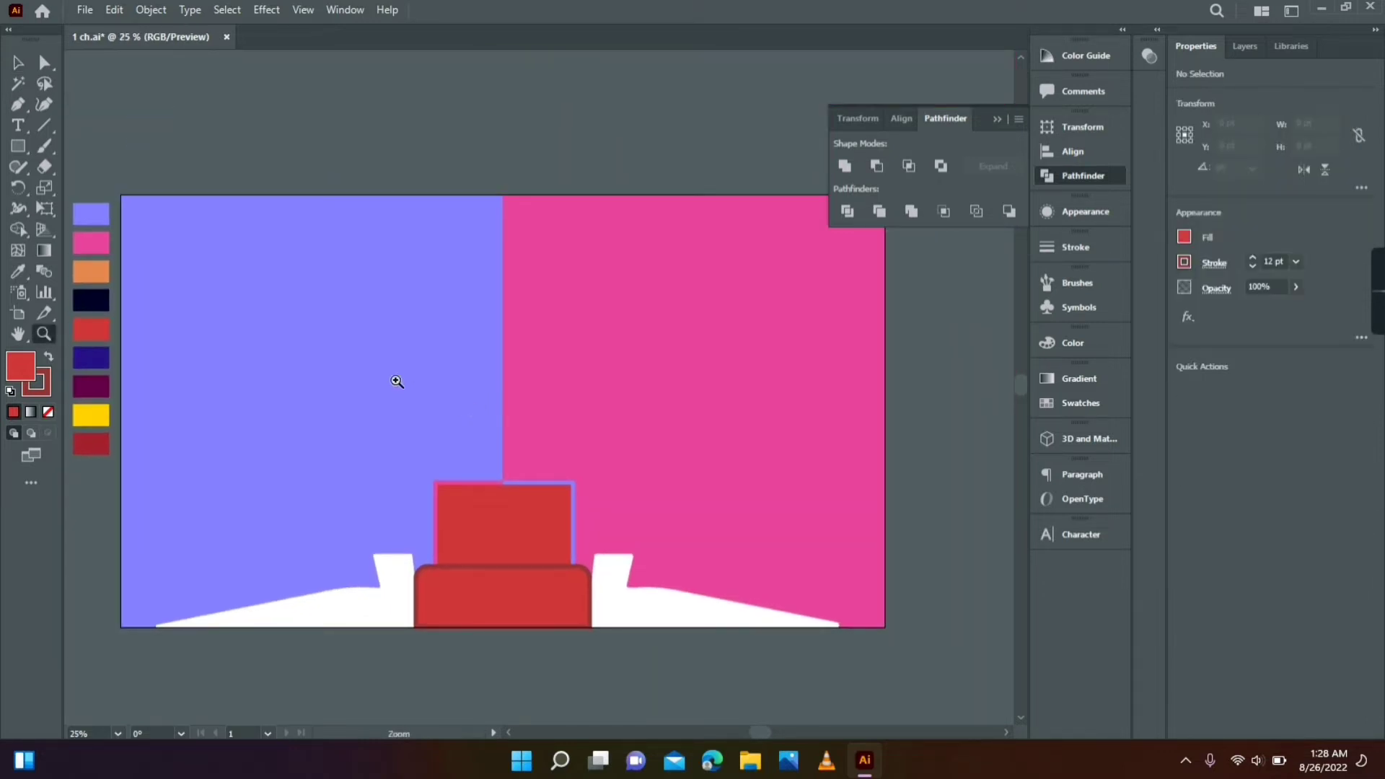
left_click_drag(12, 143, 63, 141)
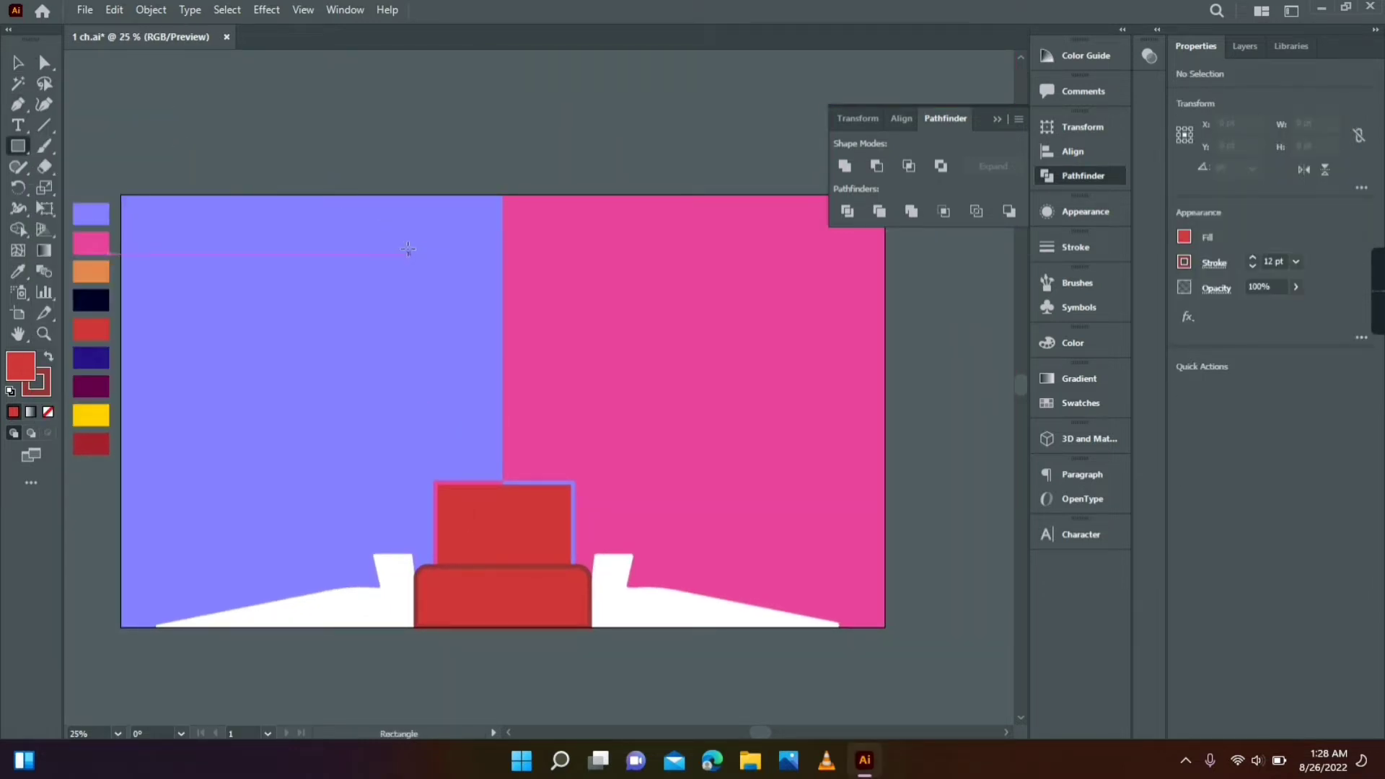
left_click_drag(328, 230, 639, 559)
key("v")
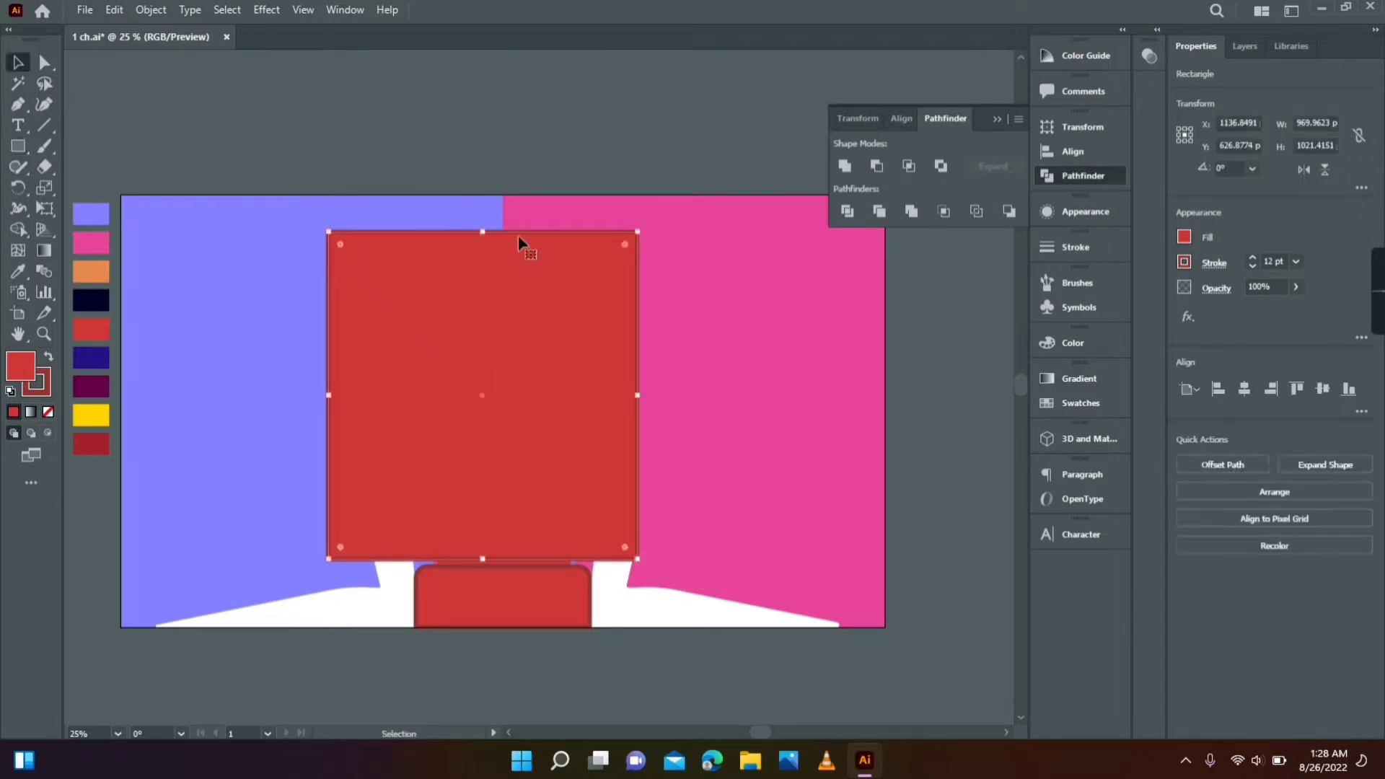
left_click_drag(483, 225, 483, 209)
- Give the large rectangle the orange palette fill (E68550) without stroke and centre it horizontally on the artboard
left_click(21, 366)
left_click(19, 272)
left_click(90, 272)
left_click(18, 62)
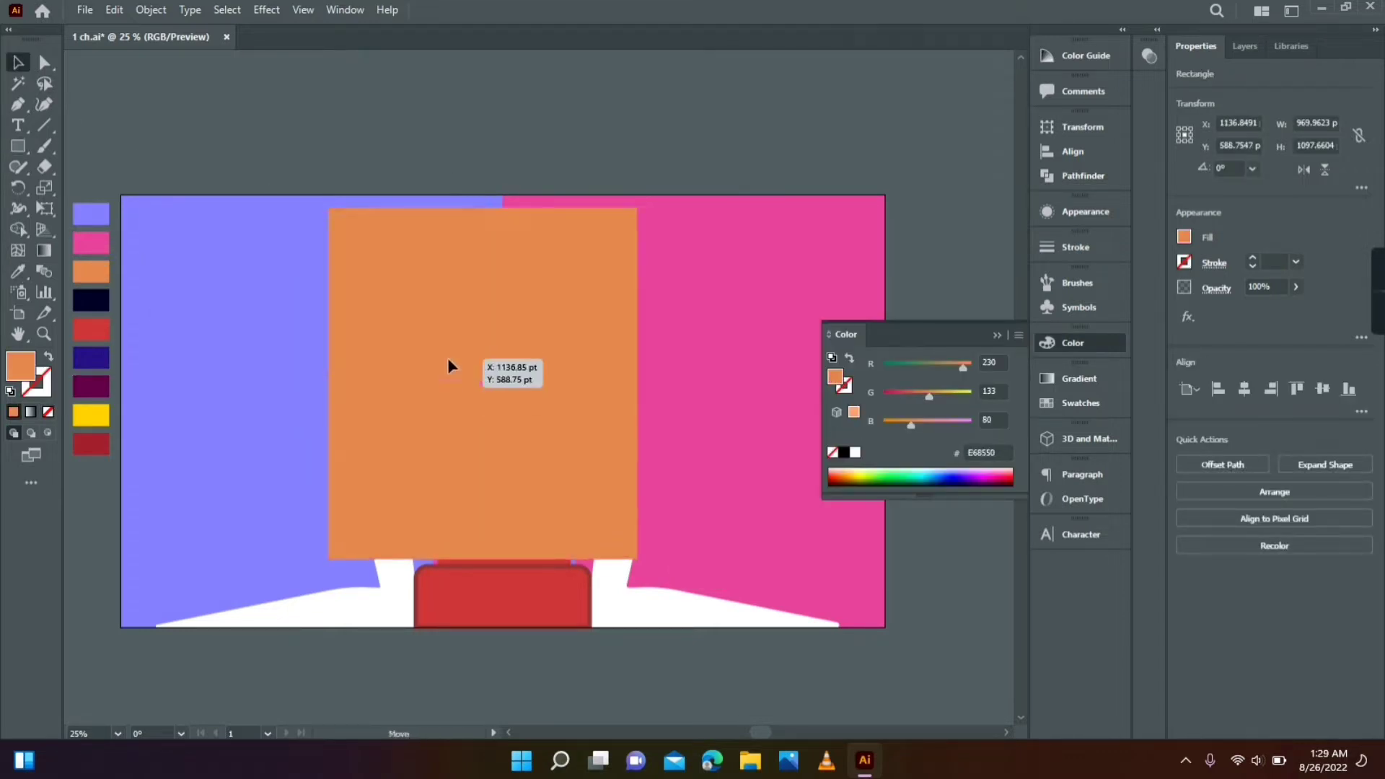
left_click_drag(448, 358, 469, 354)
left_click(518, 168)
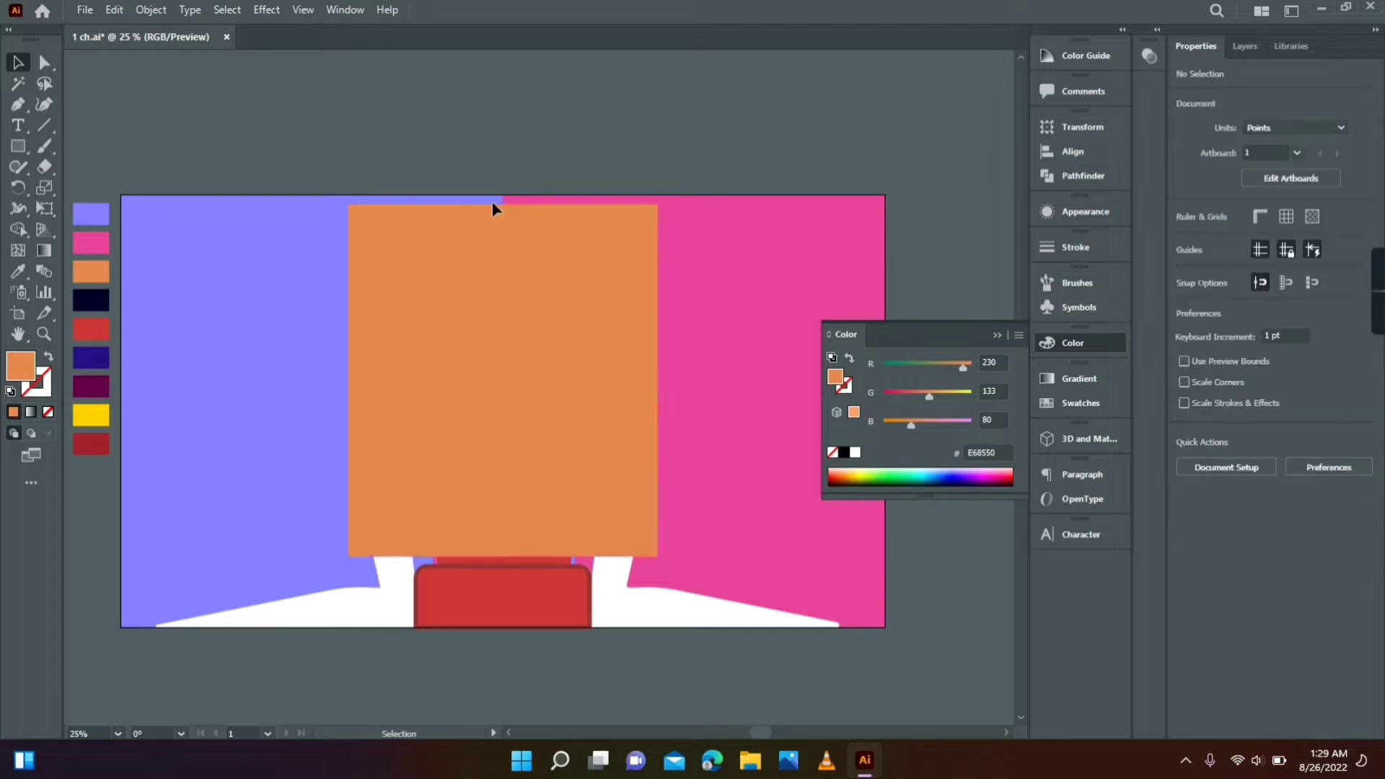
- Round both bottom corners of the orange face rectangle with a large radius
key("z")
double_click(541, 360)
key("space")
left_click(776, 611)
left_click_drag(761, 596, 431, 364)
left_click(158, 611)
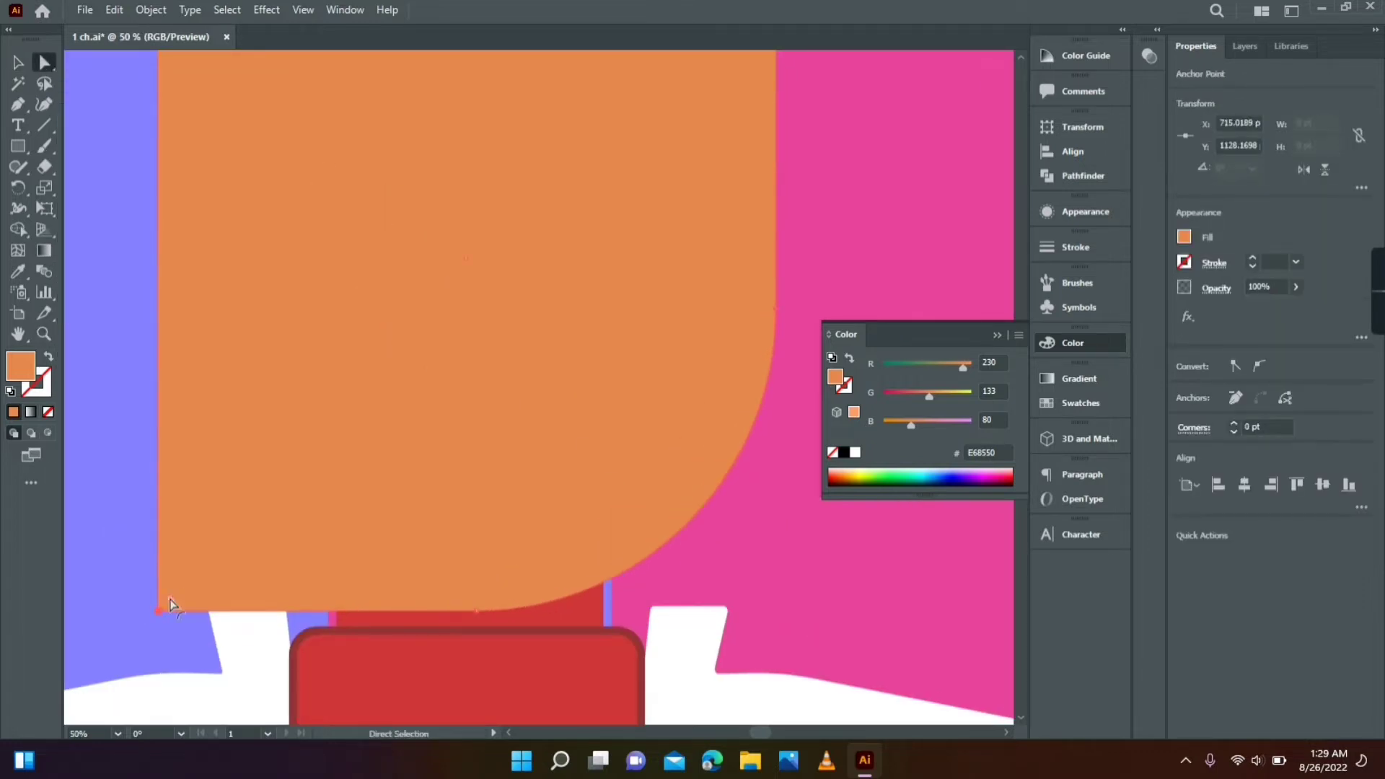
left_click_drag(173, 597, 555, 392)
- Reshape the face's lower right side by moving its anchor points inward to form a tapered cheek and jaw
left_click_drag(700, 518, 668, 471)
left_click_drag(776, 315, 737, 380)
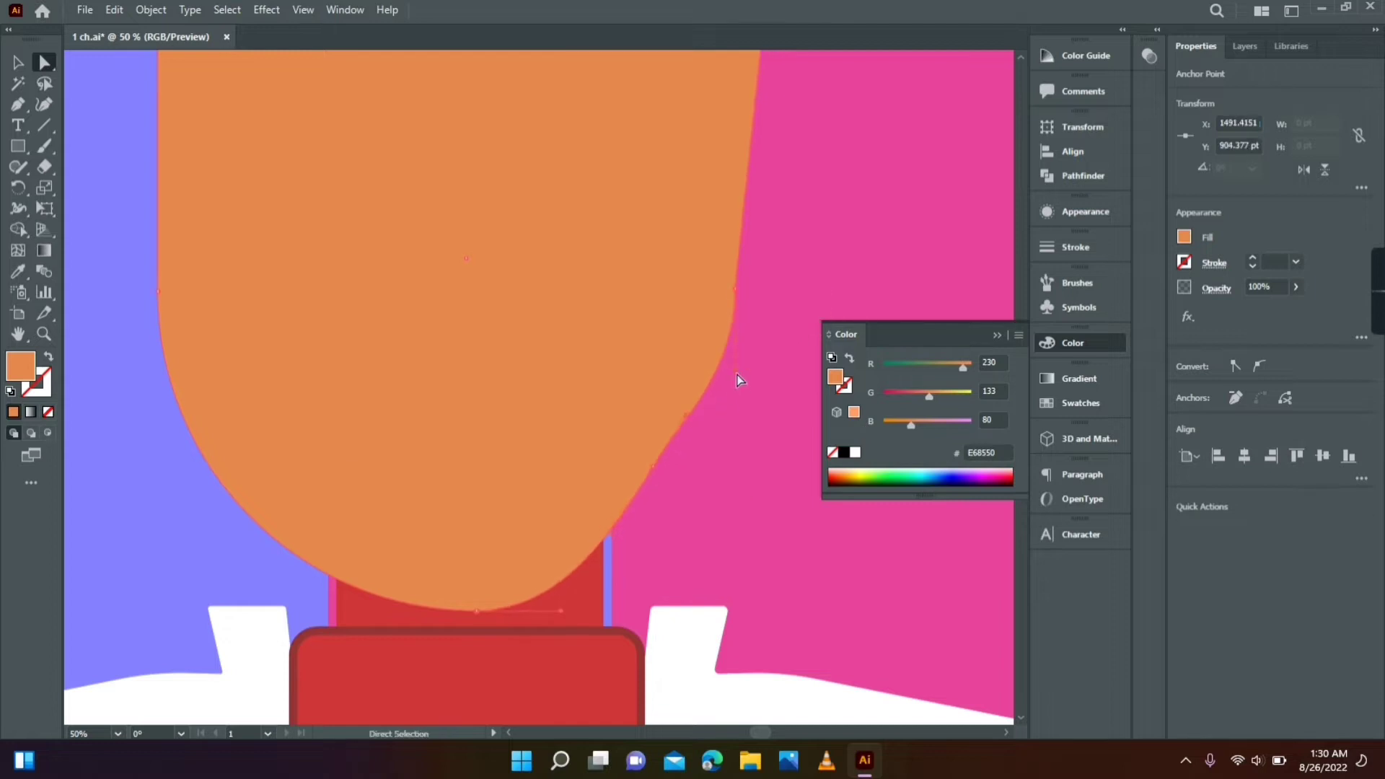
left_click_drag(734, 289, 744, 279)
key("ctrl+shift+a")
key("z")
left_click(555, 457, "alt")
left_click(555, 457, "alt")
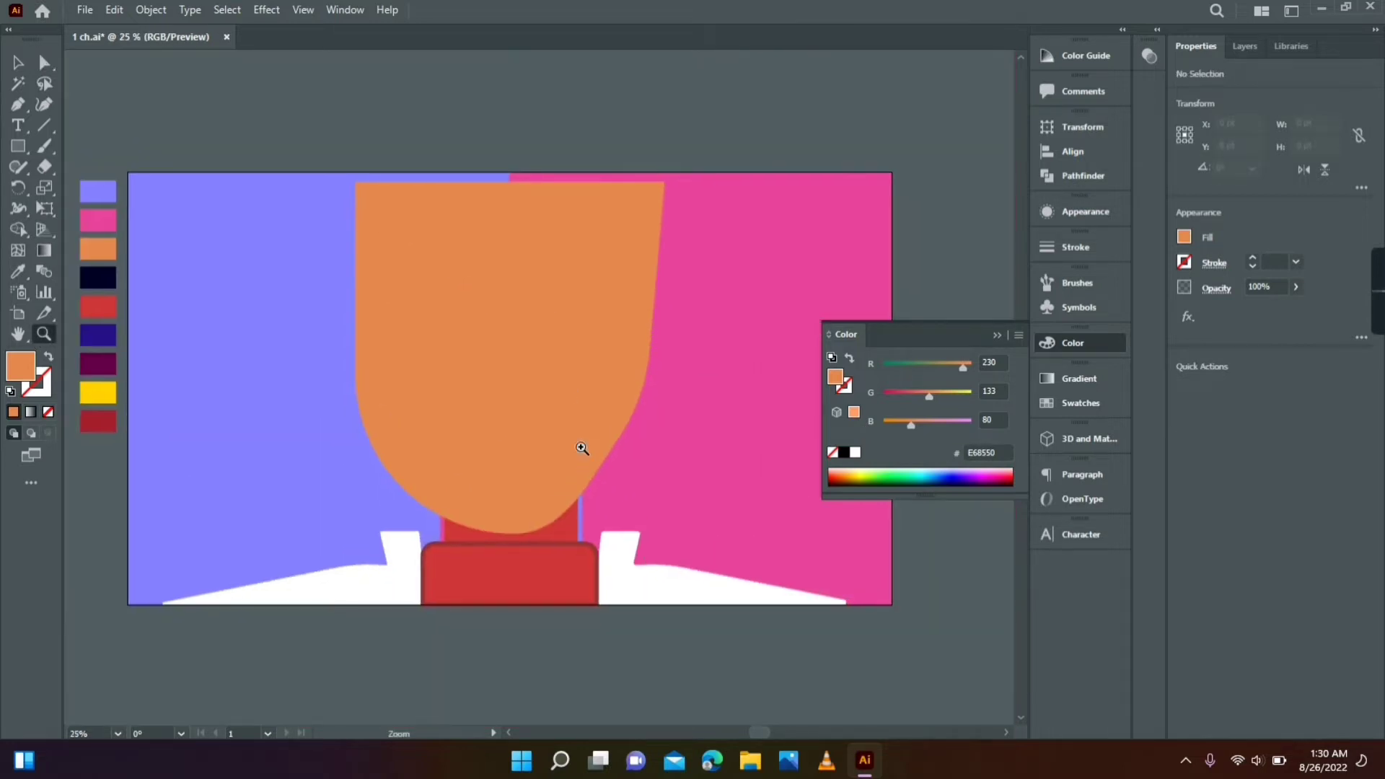
left_click_drag(626, 426, 627, 450)
left_click_drag(592, 477, 582, 496)
left_click(627, 451)
left_click(550, 520)
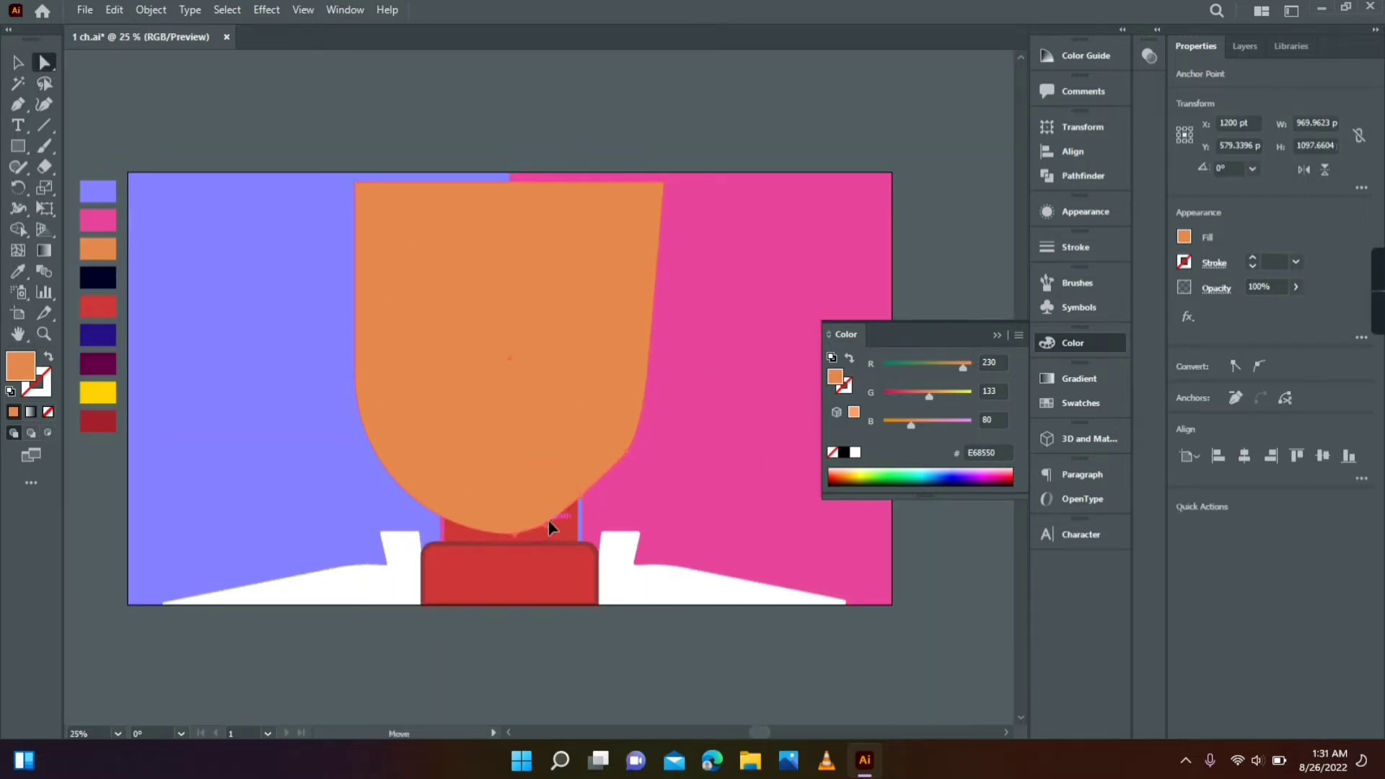
- Round the top right corner of the orange face
left_click(662, 183)
left_click_drag(648, 198, 577, 220)
left_click(668, 627)
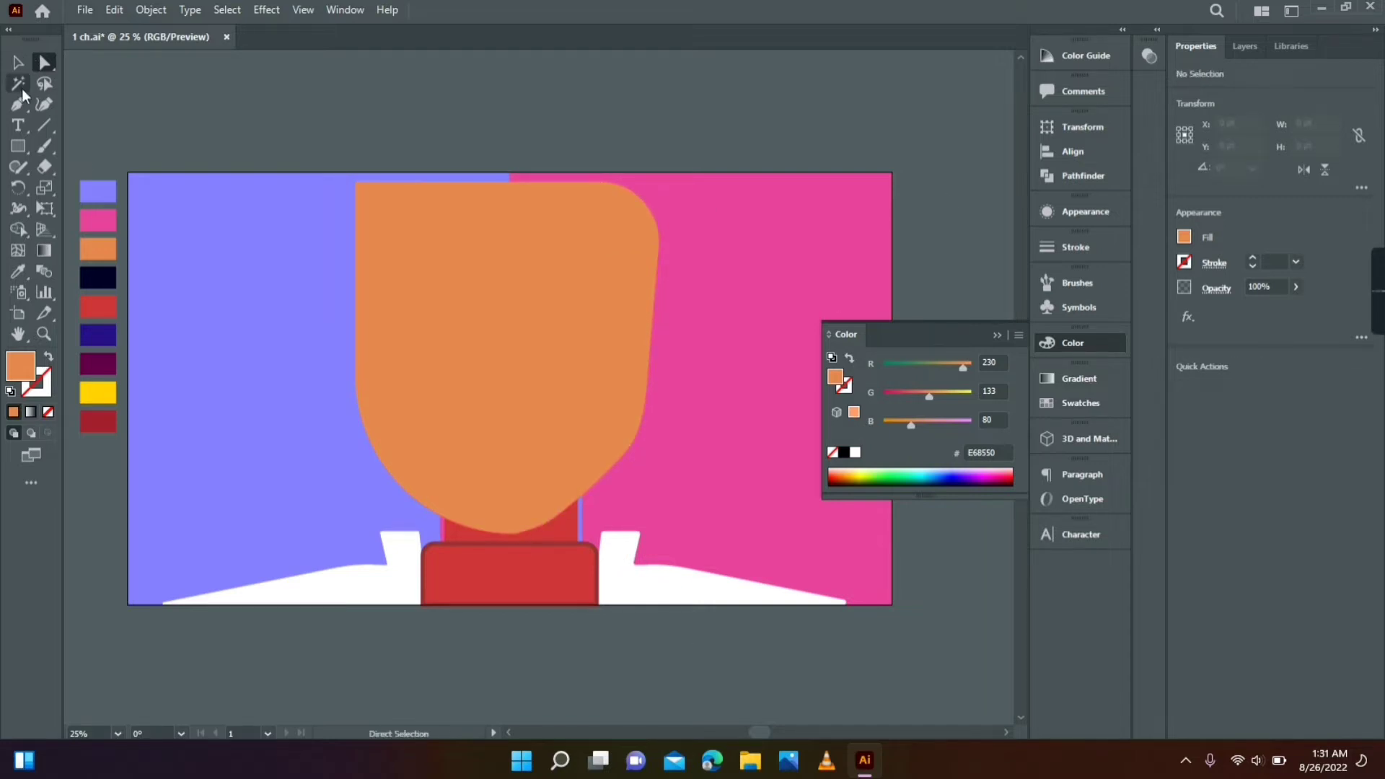
- Divide the orange face along a vertical line through its centre and ungroup the two halves
left_click(508, 98)
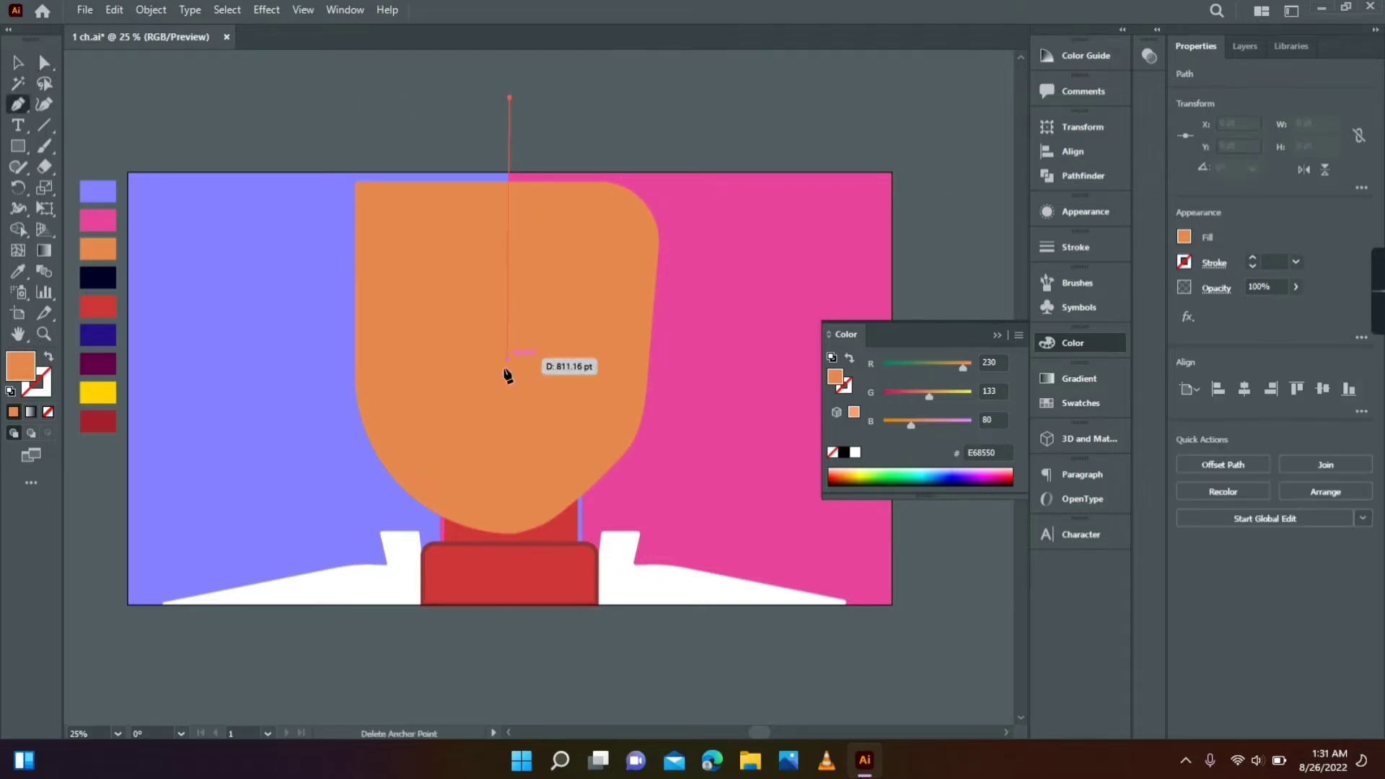
left_click(511, 683)
key("v")
key("ctrl+shift+F9")
left_click(607, 241, "shift")
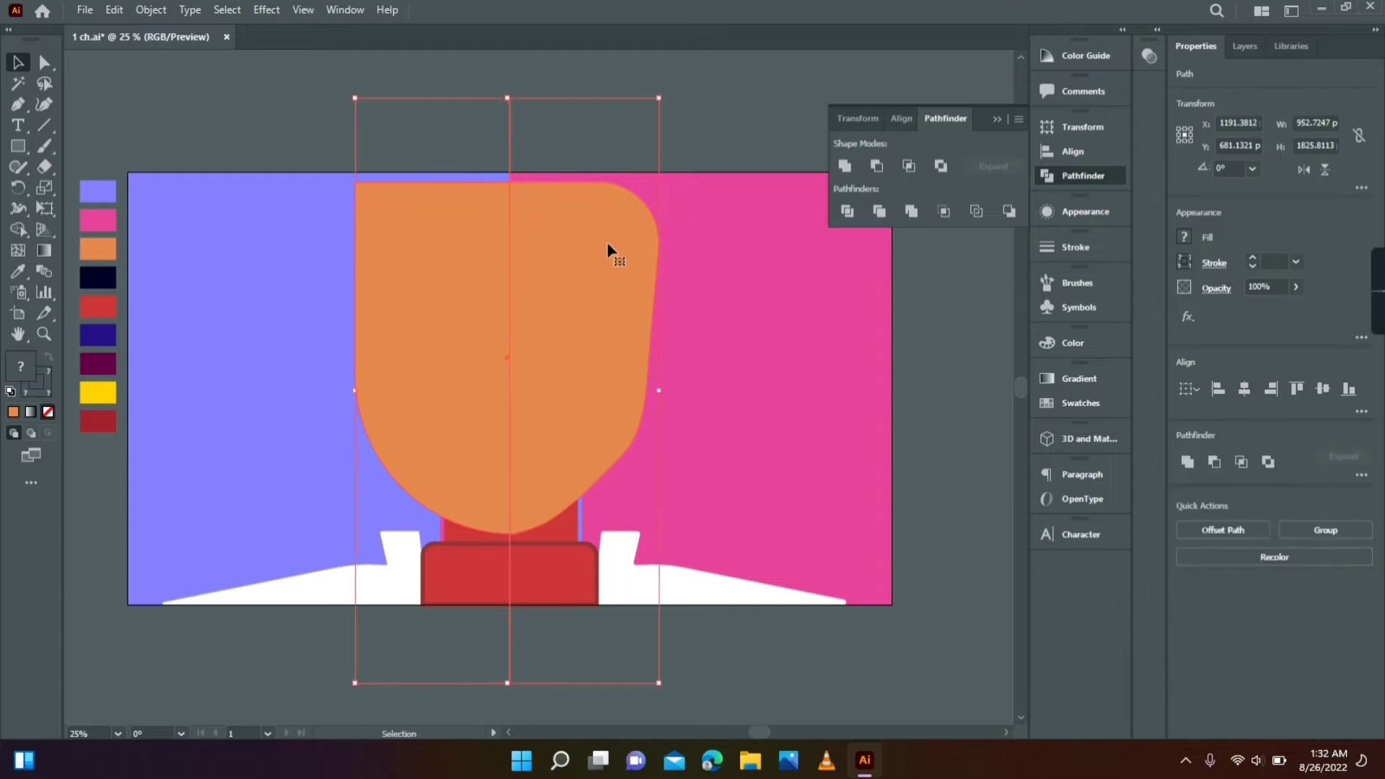
left_click(858, 210)
right_click(590, 299)
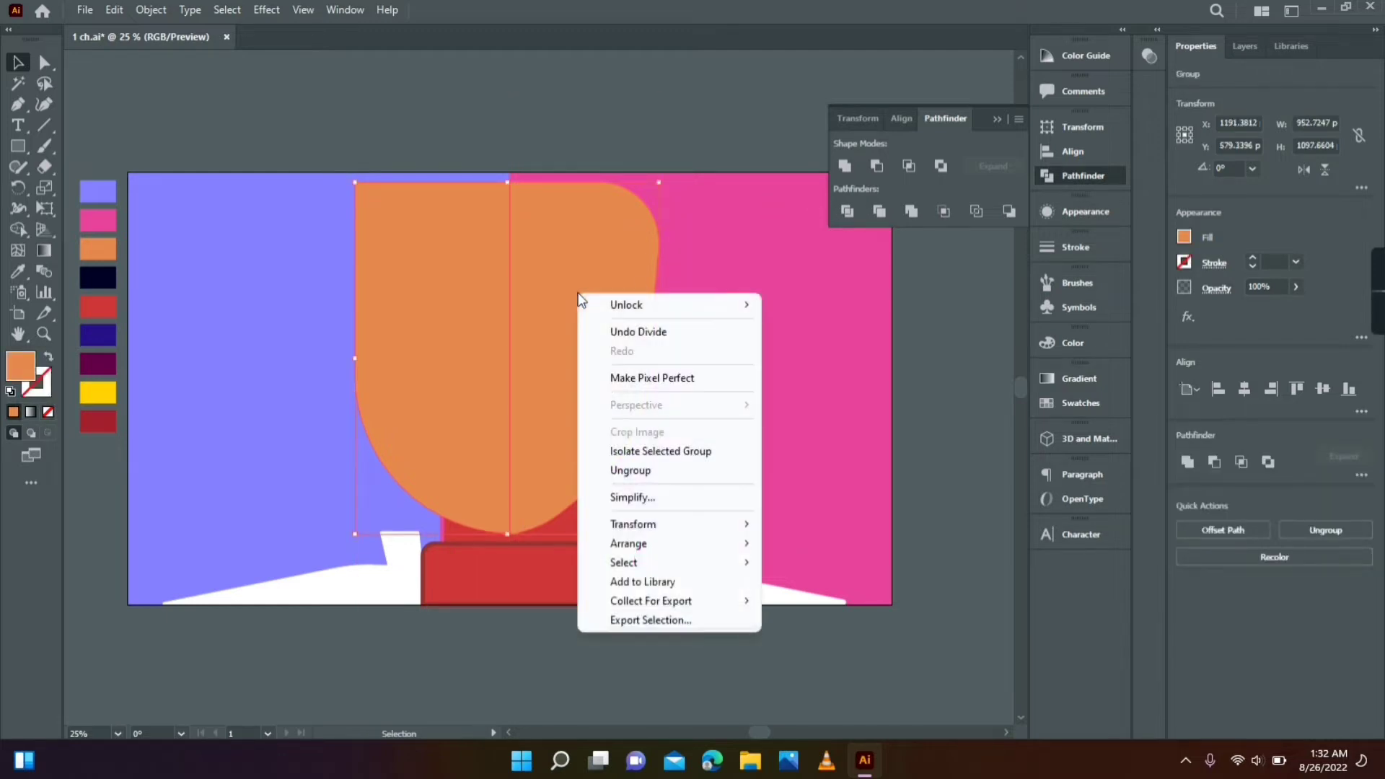
left_click(626, 470)
- Delete the left half of the orange face
key("Delete")
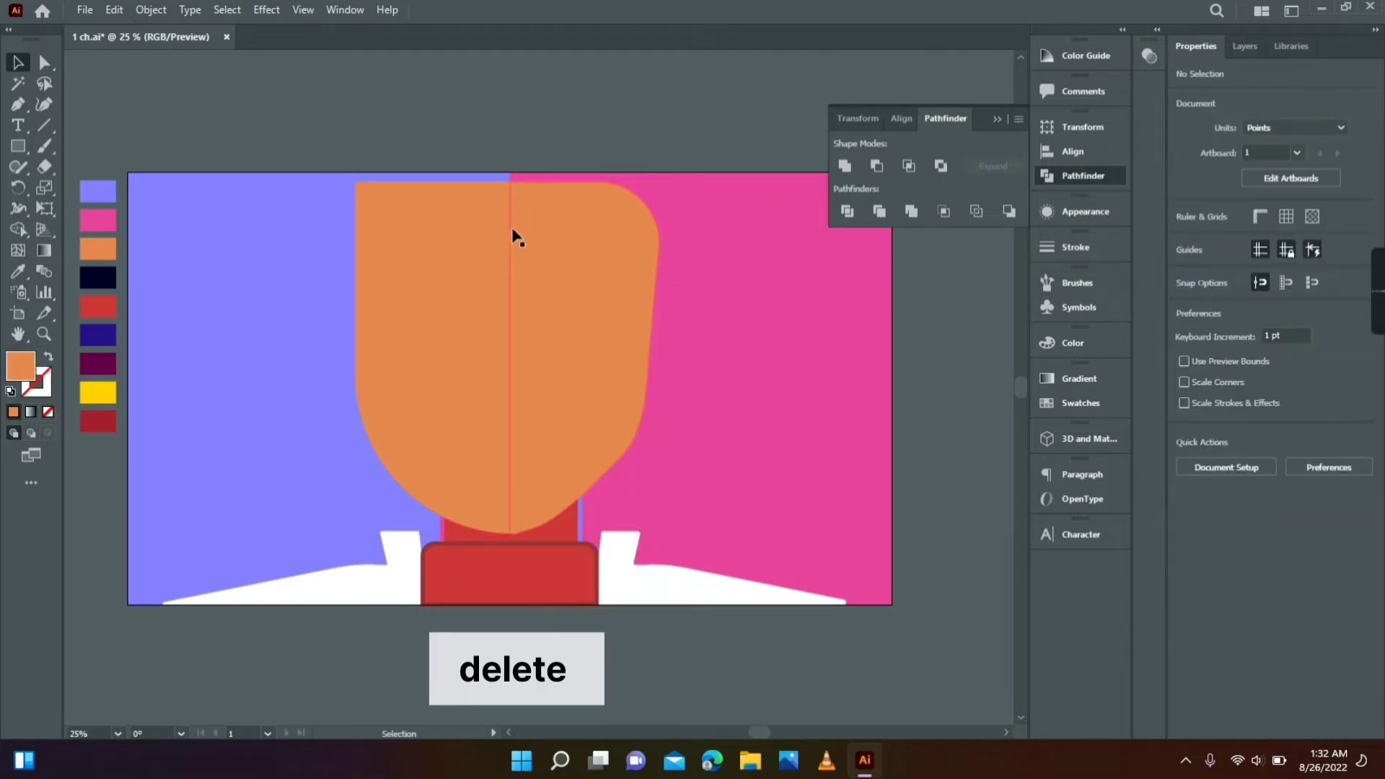
left_click(469, 251)
key("Delete")
- Reflect a copy of the right face half and place it on the left, flush with the centre line
left_click(578, 264)
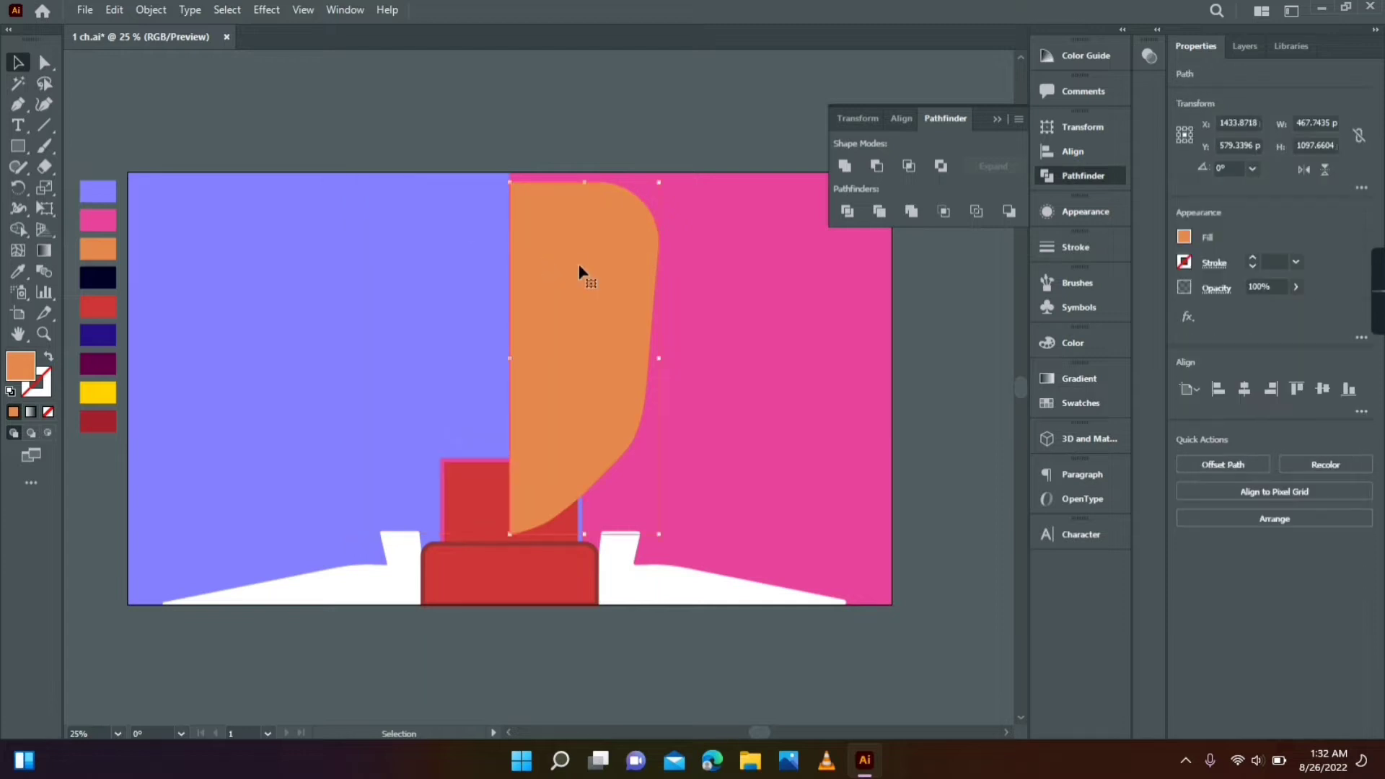
right_click(578, 264)
mouse_move(682, 600)
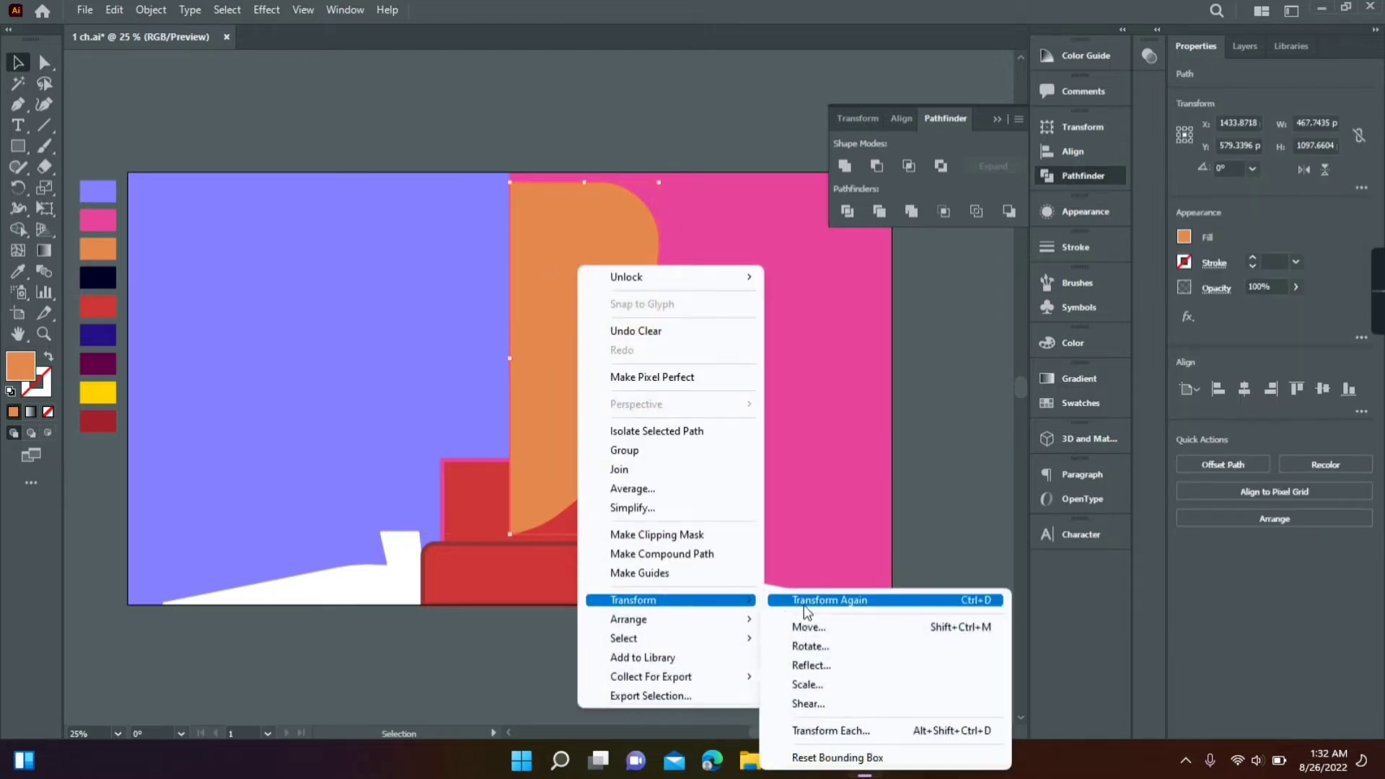
left_click(810, 665)
left_click(613, 491)
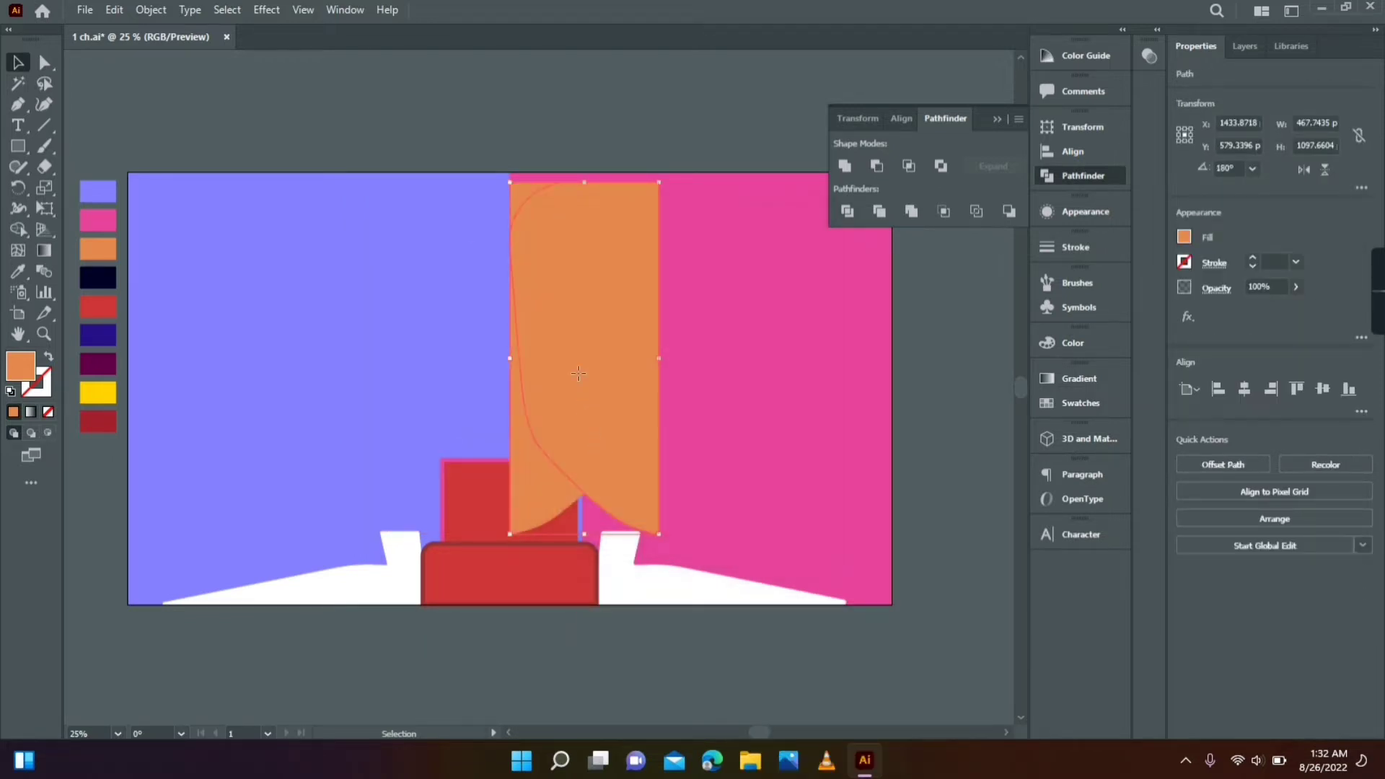
left_click_drag(580, 360, 426, 370)
left_click(503, 119)
- Merge the two orange face halves into one shape with the Shape Builder tool
left_click(559, 286)
left_click(494, 296, "shift")
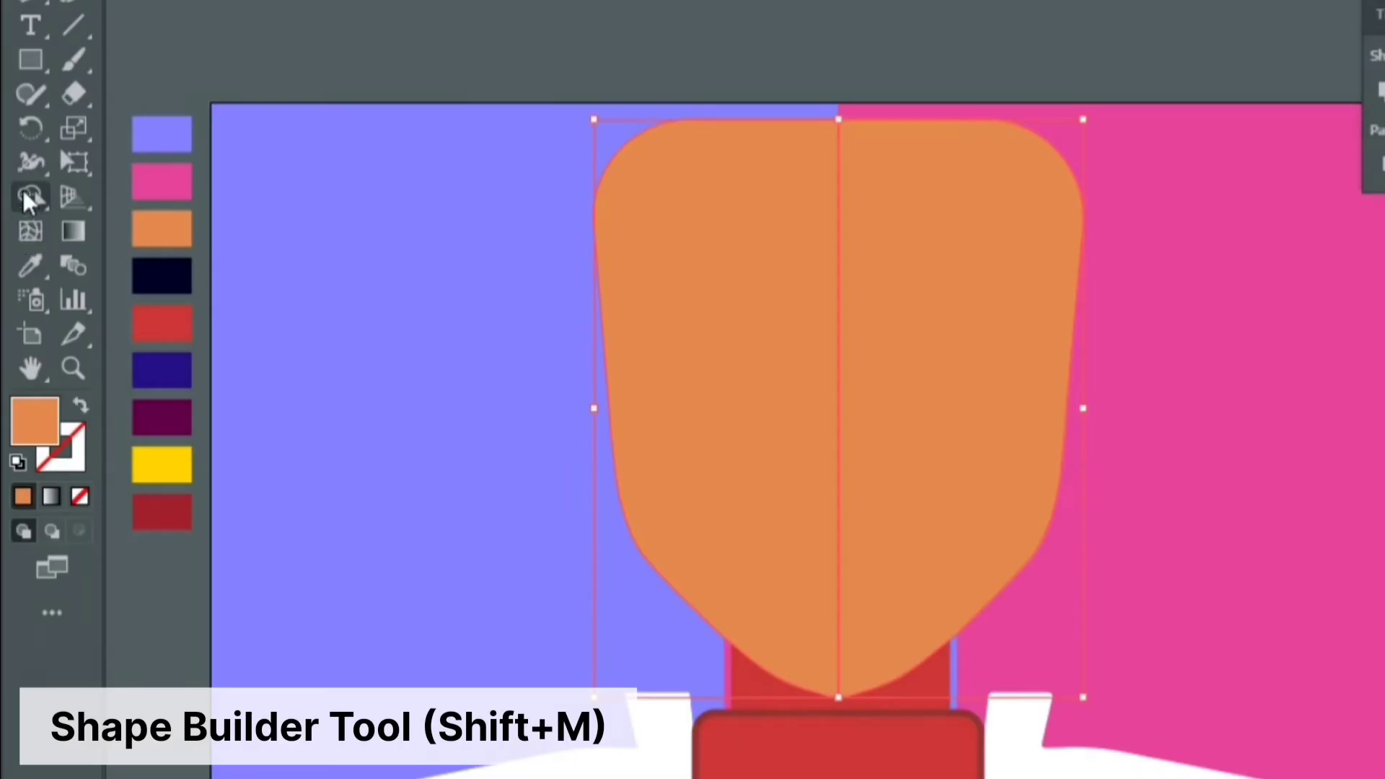
left_click(18, 230)
left_click_drag(1027, 351, 800, 331)
left_click(16, 65)
left_click(284, 72)
- Narrow the orange face slightly from both sides
left_click(514, 351)
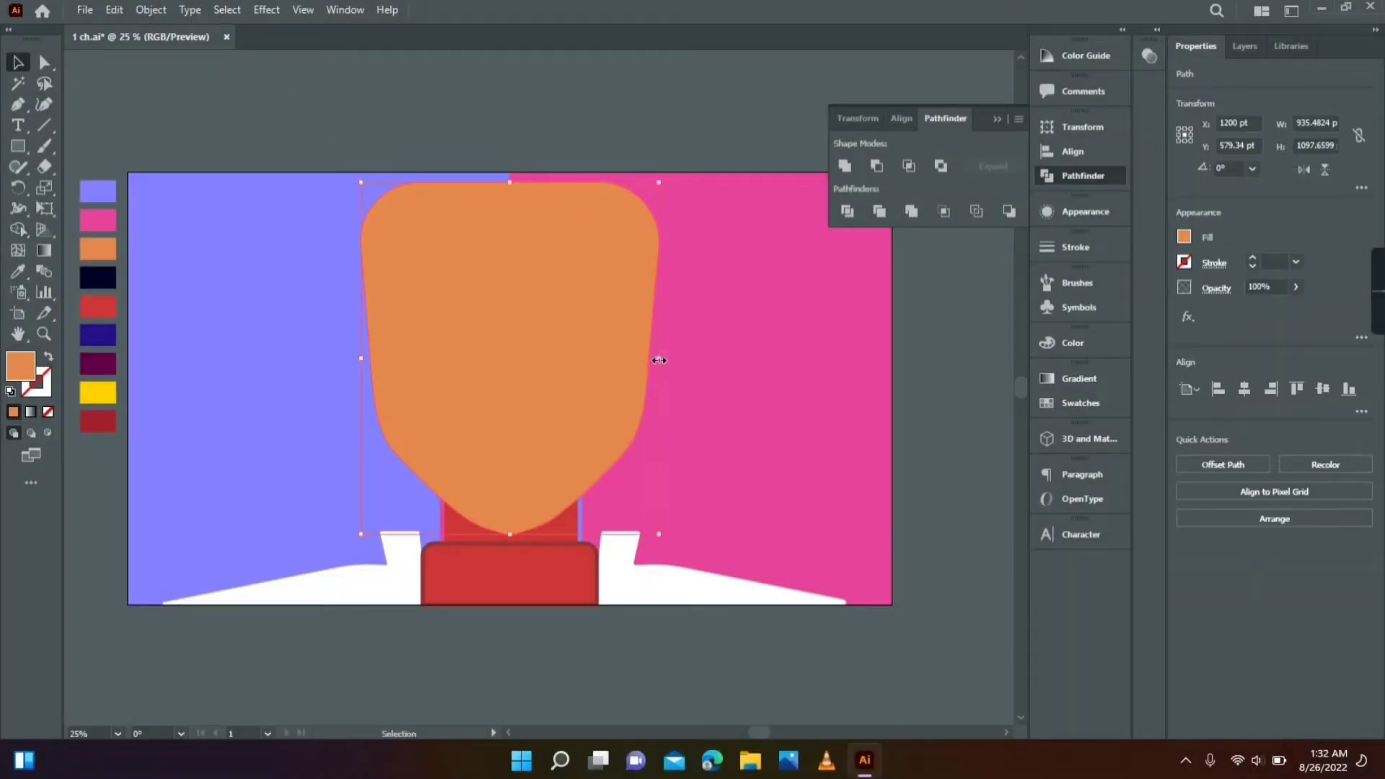
left_click_drag(658, 358, 636, 358)
left_click_drag(361, 358, 383, 358)
left_click(410, 115)
- Move the anchor points on both sides of the face slightly outward to soften its outline
left_click(605, 230)
key("a")
left_click_drag(629, 349, 638, 349)
left_click_drag(636, 246, 645, 247)
left_click_drag(390, 349, 373, 351)
left_click(465, 81)
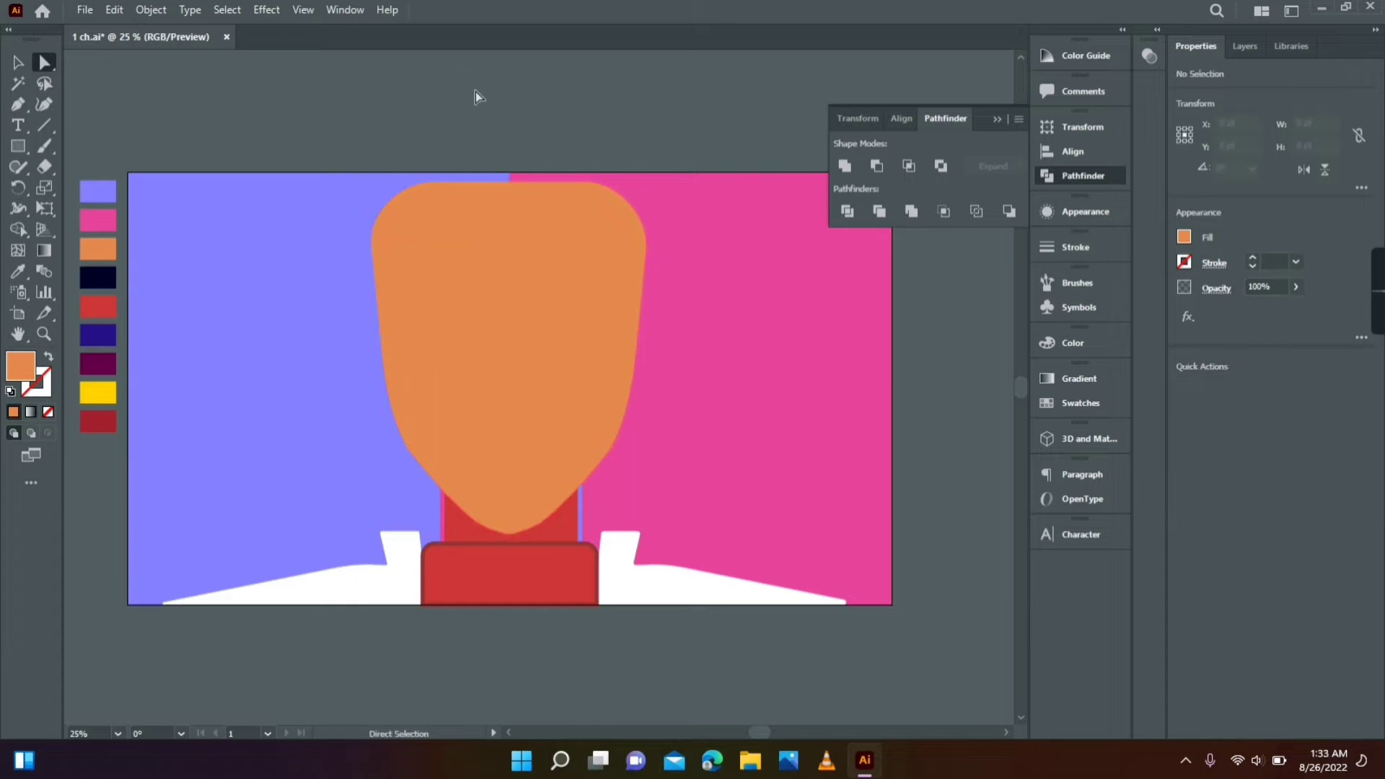
- Widen the orange face from both sides to about 1117 pt, keeping its height
left_click(522, 339)
left_click(17, 64)
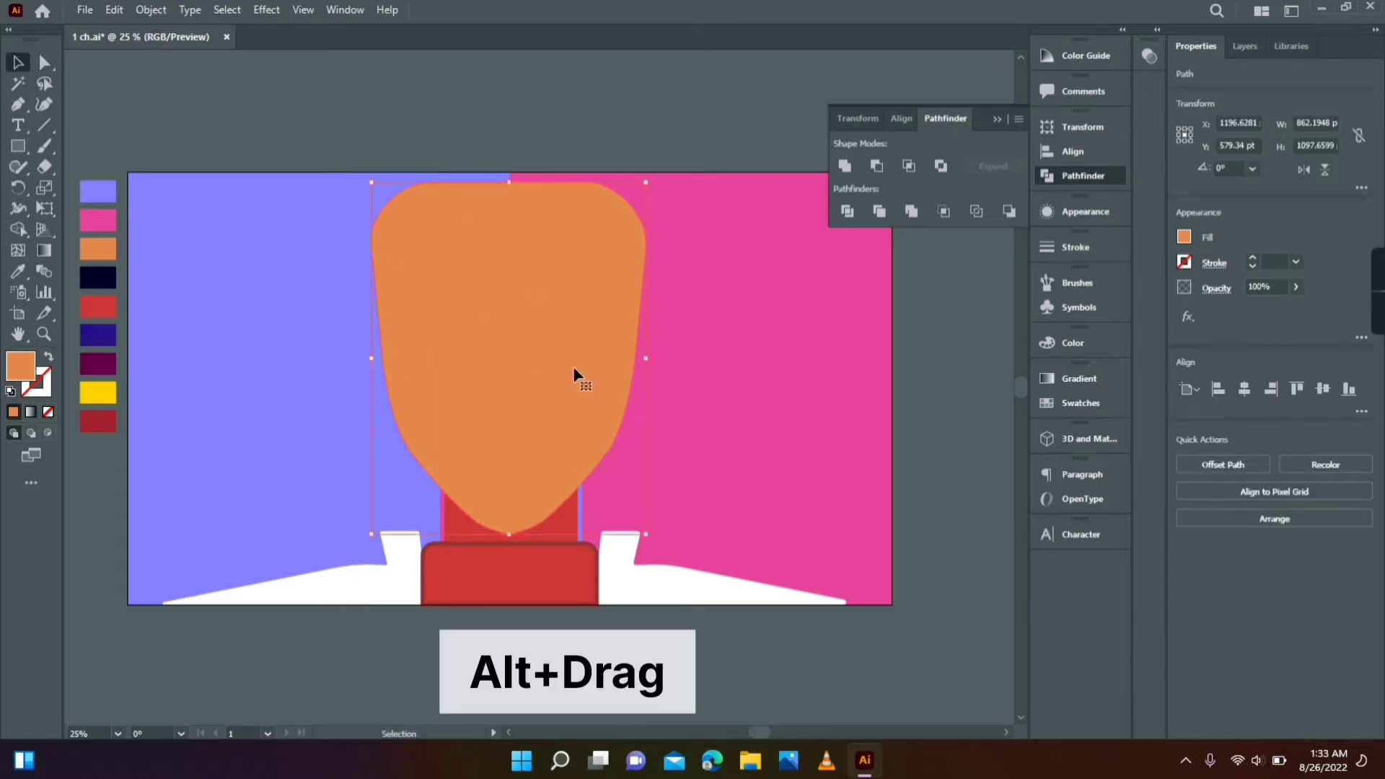
left_click_drag(572, 368, 534, 360)
left_click_drag(647, 361, 687, 362)
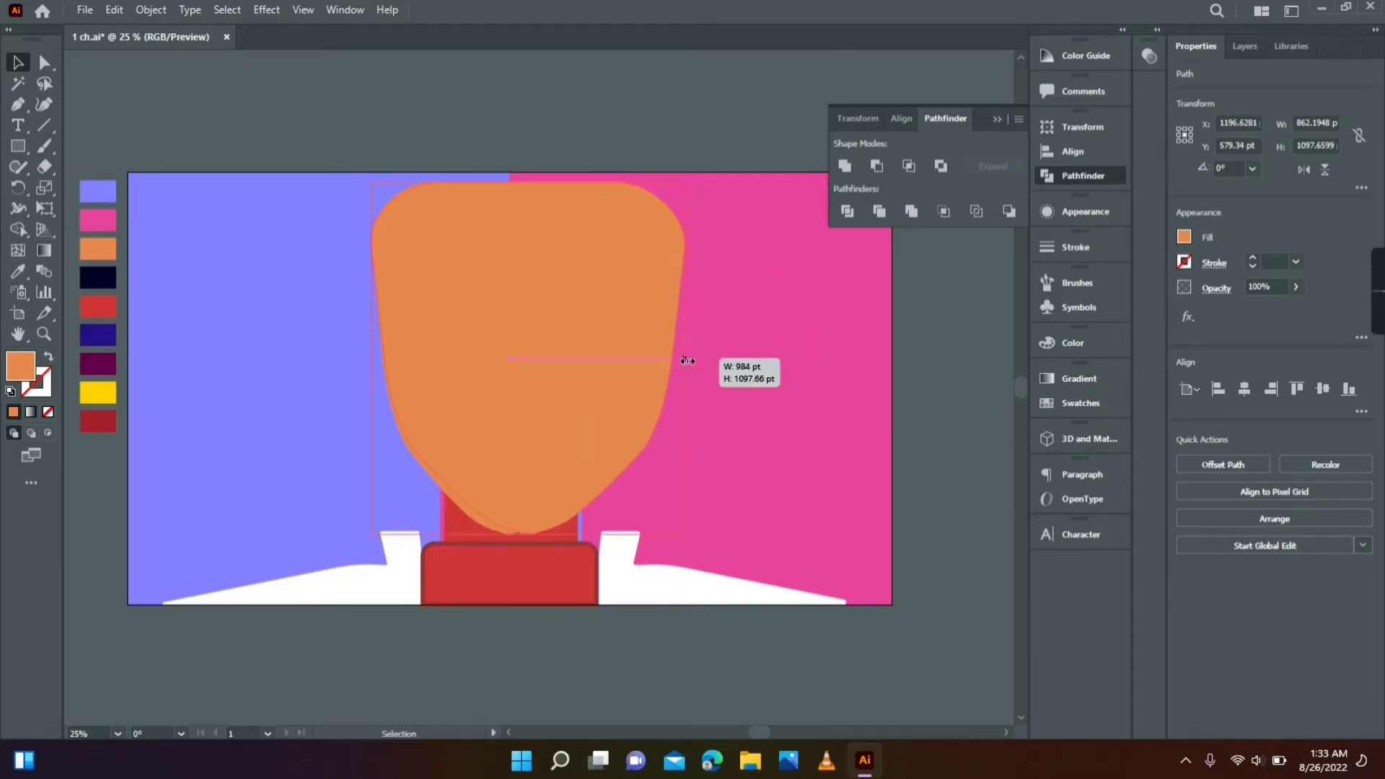
left_click_drag(372, 363, 337, 369)
left_click_drag(685, 361, 691, 361)
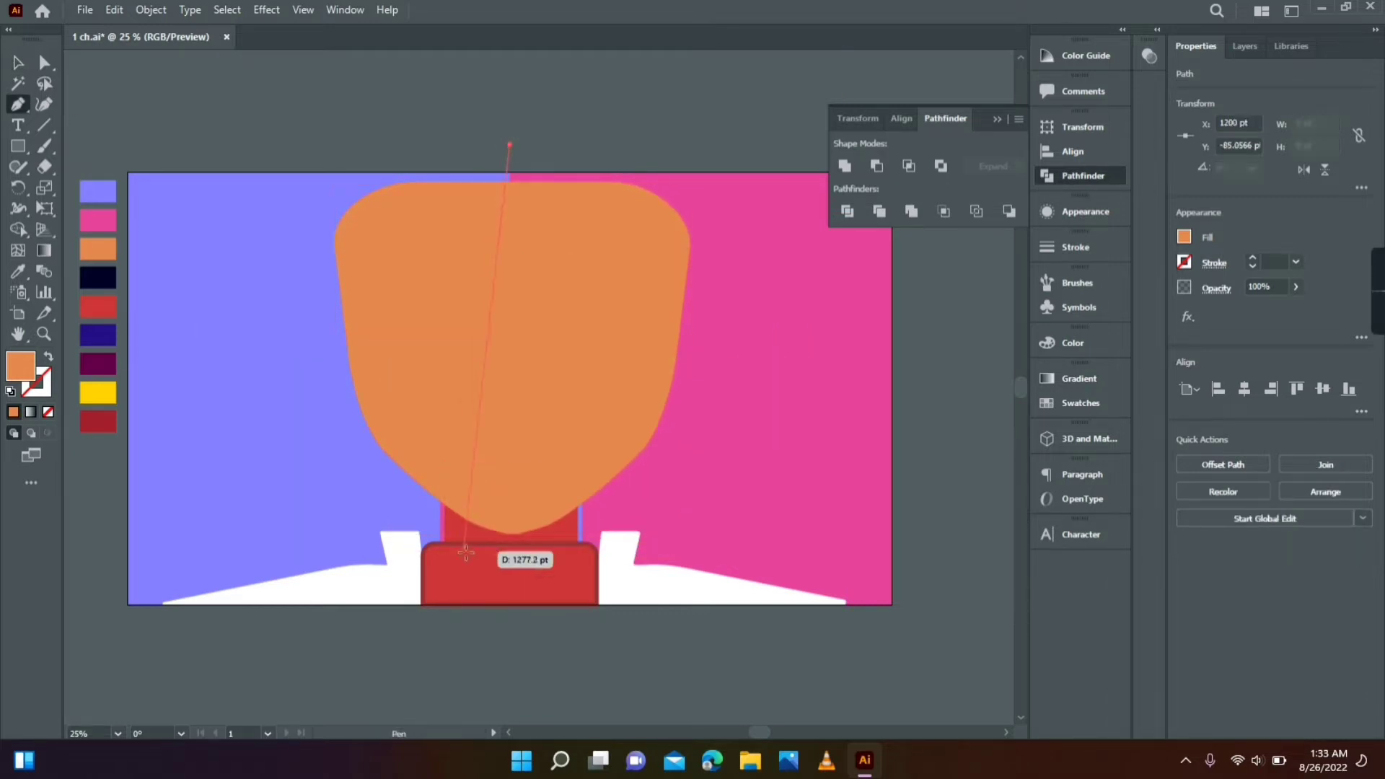
- Split the orange face into two halves along a vertical centre line with Pathfinder Divide and ungroup the pieces
left_click(512, 573)
key("v")
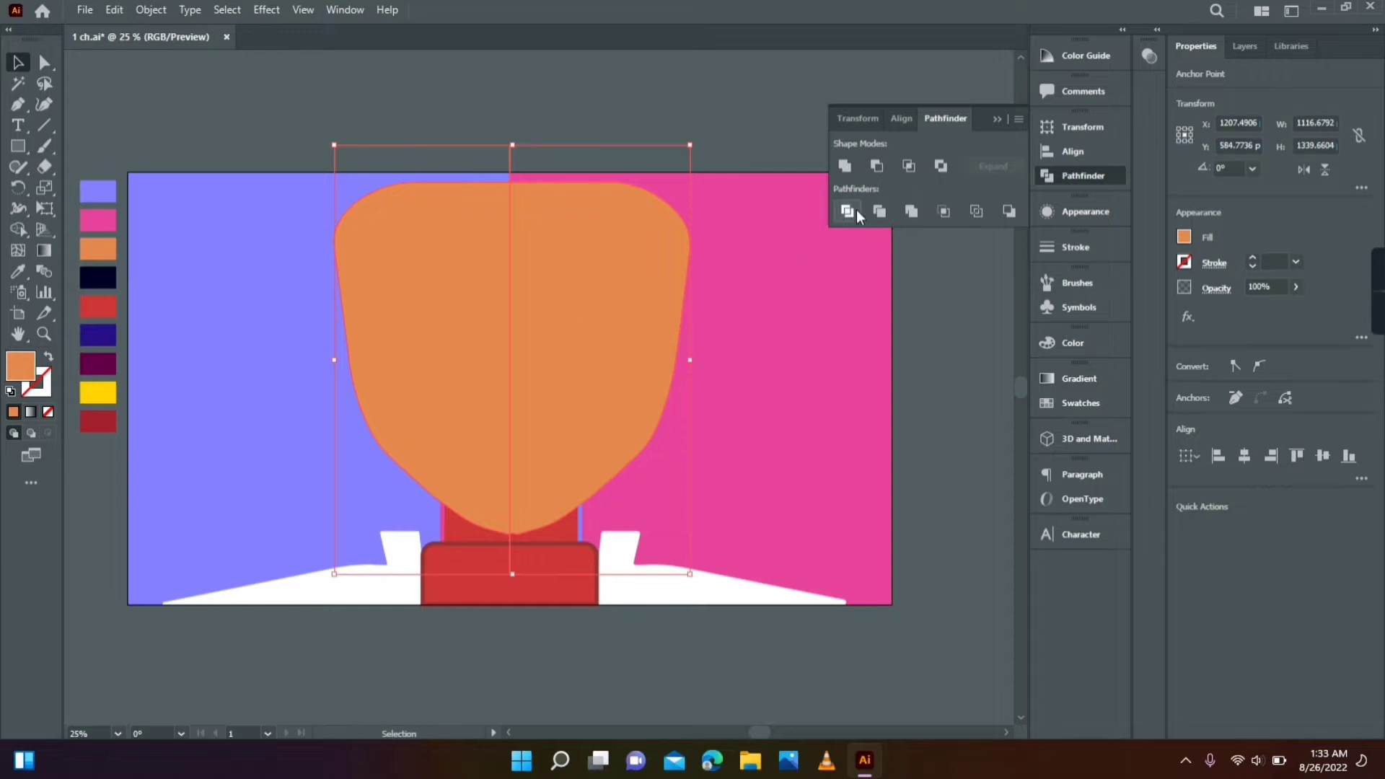
left_click(850, 210)
right_click(531, 254)
left_click(569, 433)
left_click(588, 313)
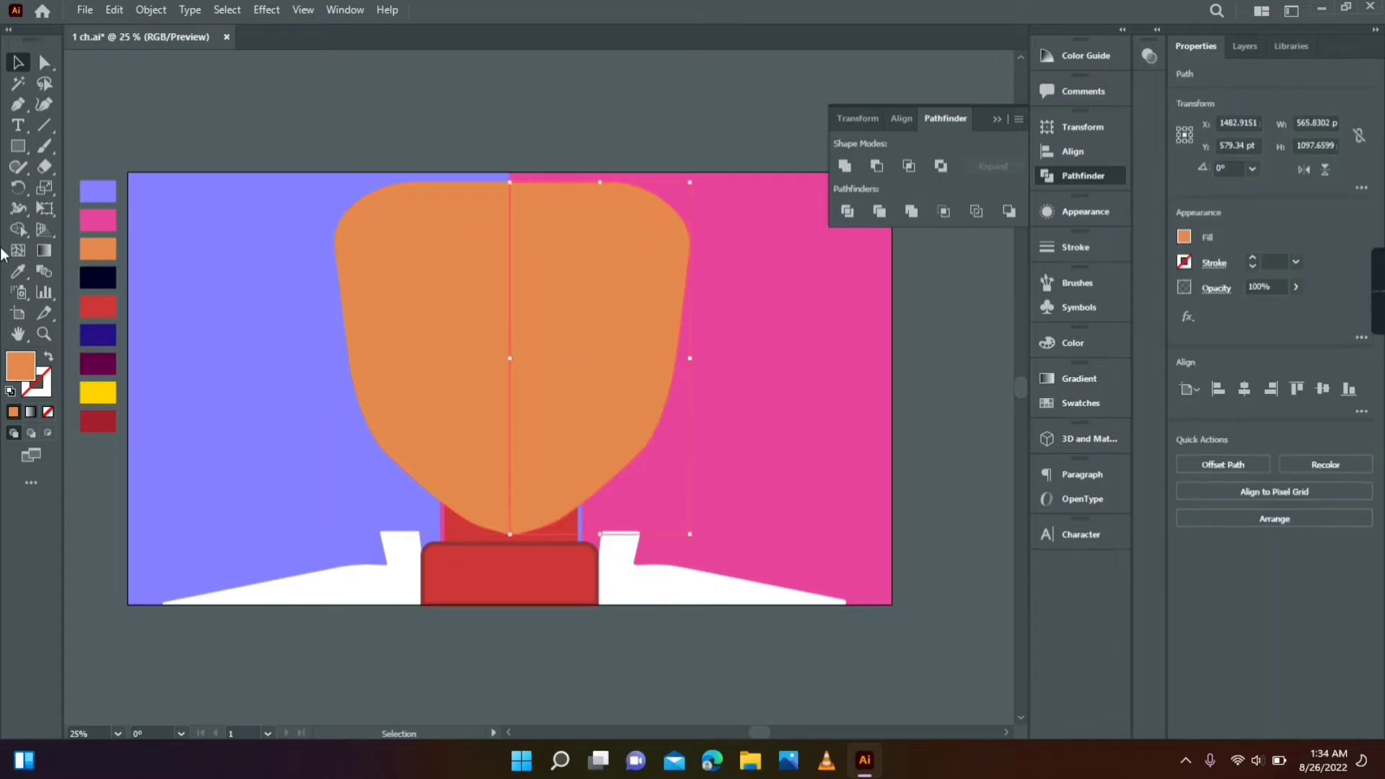
- Recolour the face's right half with the background pink and its left half with the background periwinkle, and group both halves
left_click(774, 355)
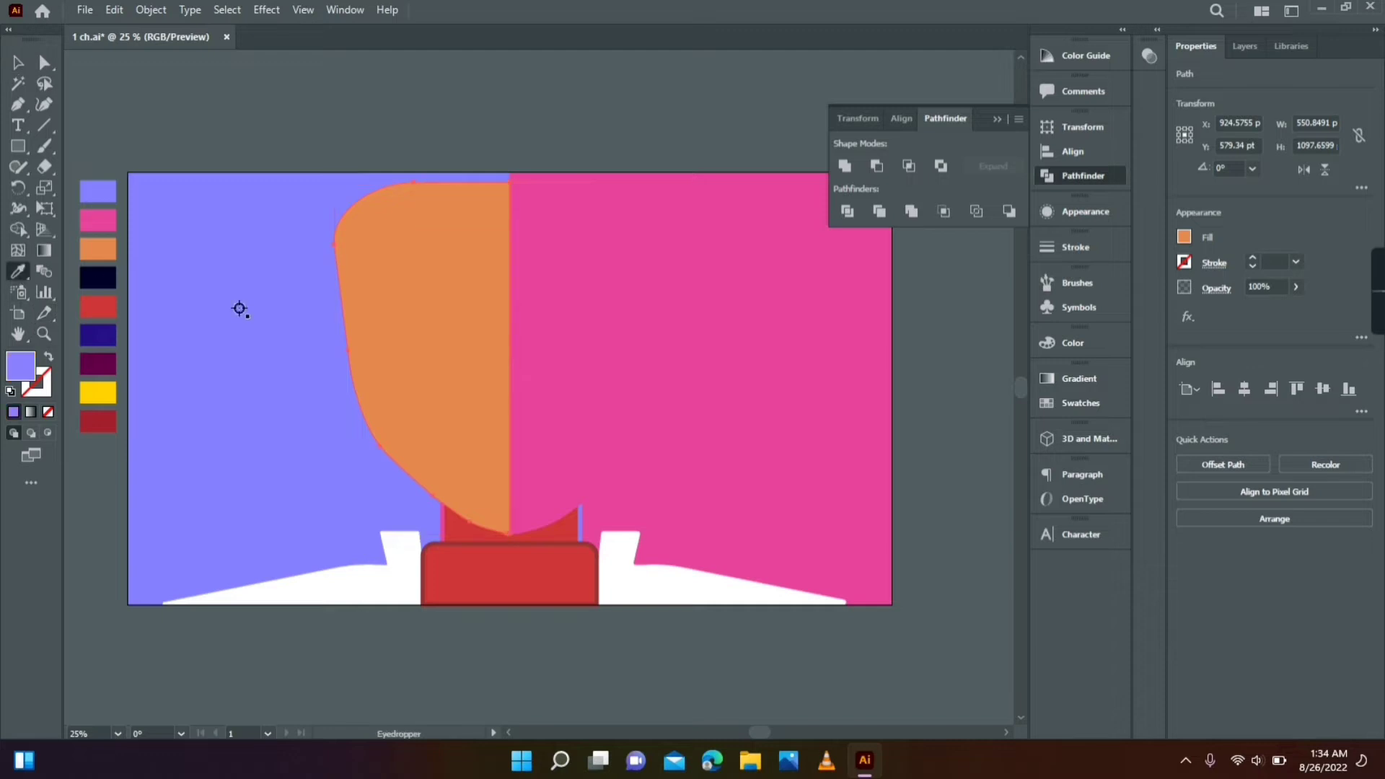
left_click(239, 308)
key("v")
left_click(542, 162)
left_click(580, 326)
left_click(467, 343, "shift")
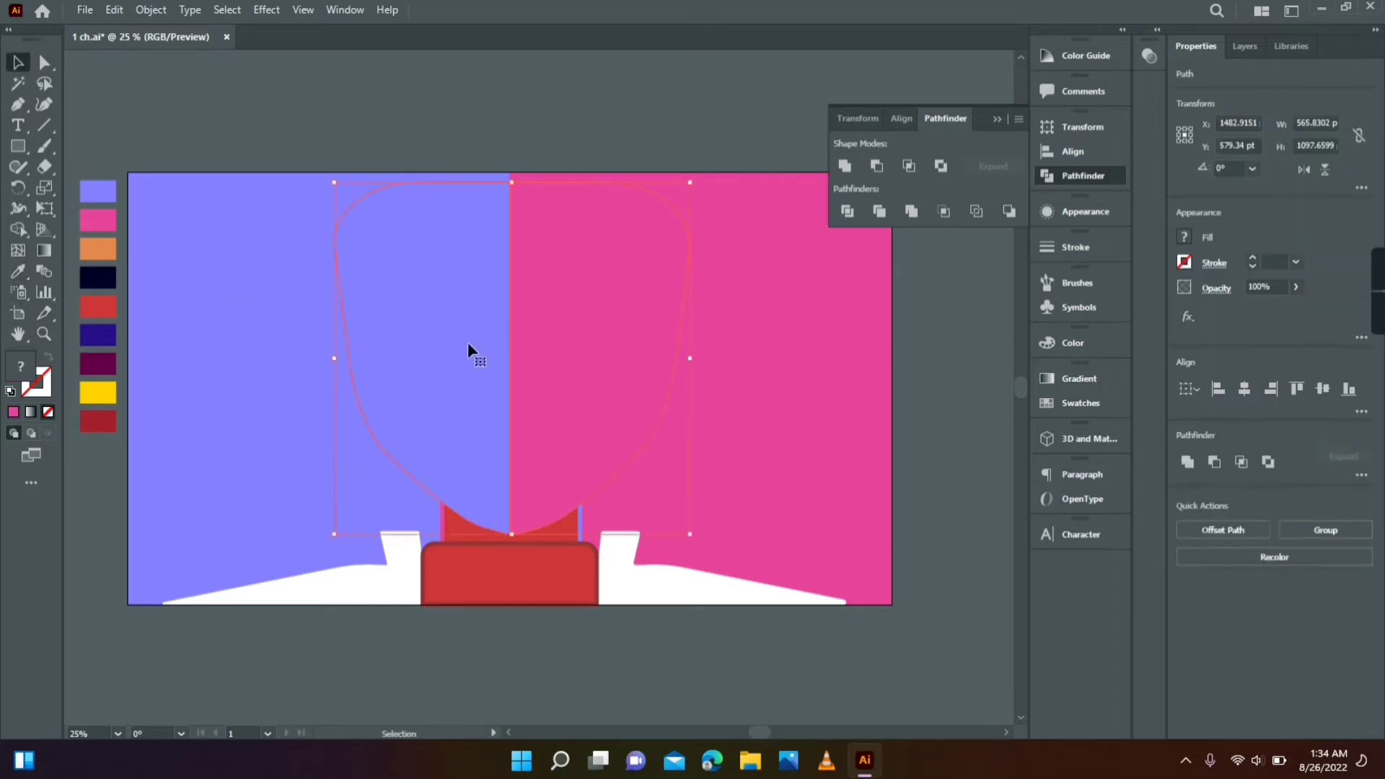
right_click(468, 343)
left_click(519, 401)
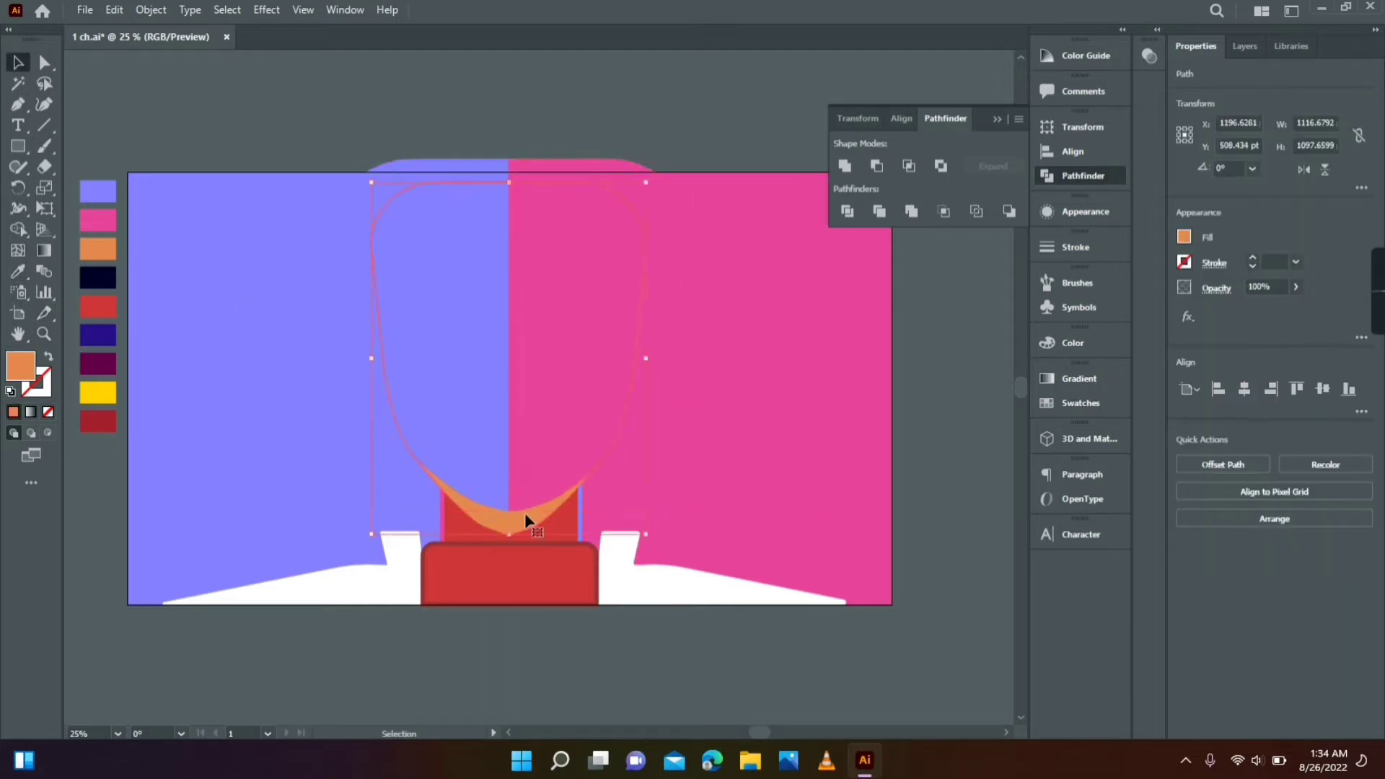
- Bring the narrower orange face to the front and move the periwinkle and pink face halves down behind it
right_click(526, 516)
mouse_move(602, 423)
left_click(768, 426)
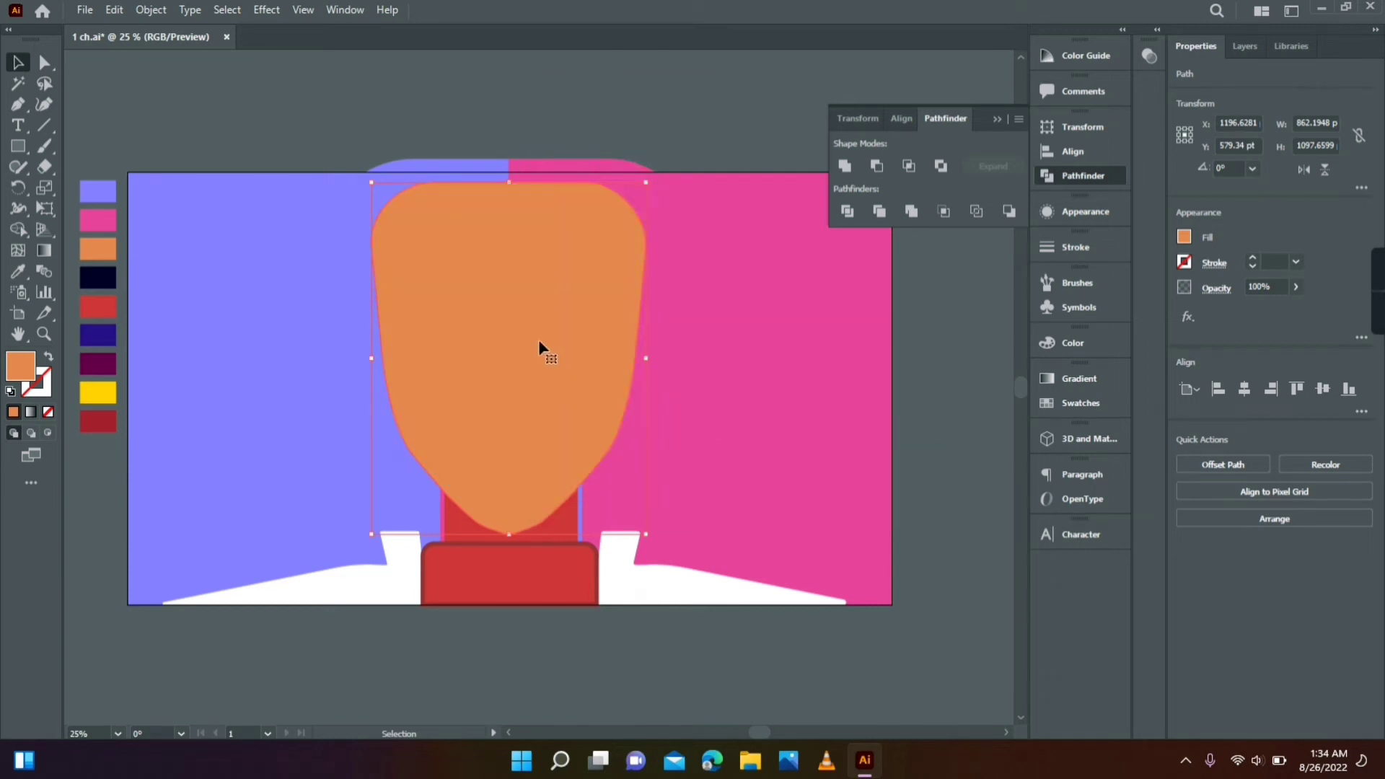
left_click(560, 172)
left_click(469, 167, "shift")
key("shift+Down")
key("shift+Down")
key("shift+Down")
key("shift+Down")
key("shift+Down")
key("shift+Down")
- Scale the whole character down slightly and reposition it centred at the lower edge of the artboard
left_click(569, 133)
key("ctrl+a")
left_click_drag(846, 604, 778, 560)
left_click_drag(455, 397, 490, 439)
left_click(626, 655)
left_click(567, 454)
- Draw a curved hair strand about 412 pt wide and 1118 pt tall on the pink side with the Pen tool
left_click_drag(18, 104, 58, 101)
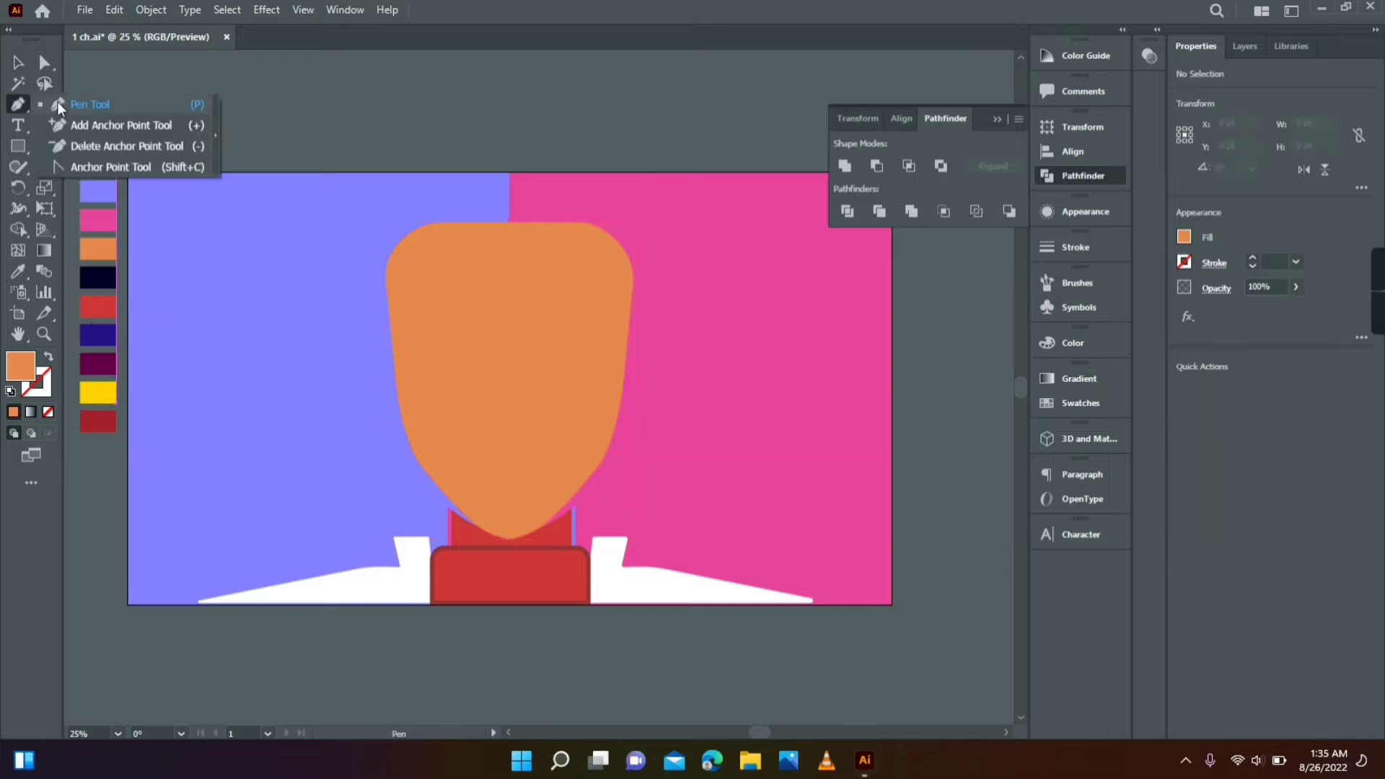
left_click(610, 172)
left_click(673, 504)
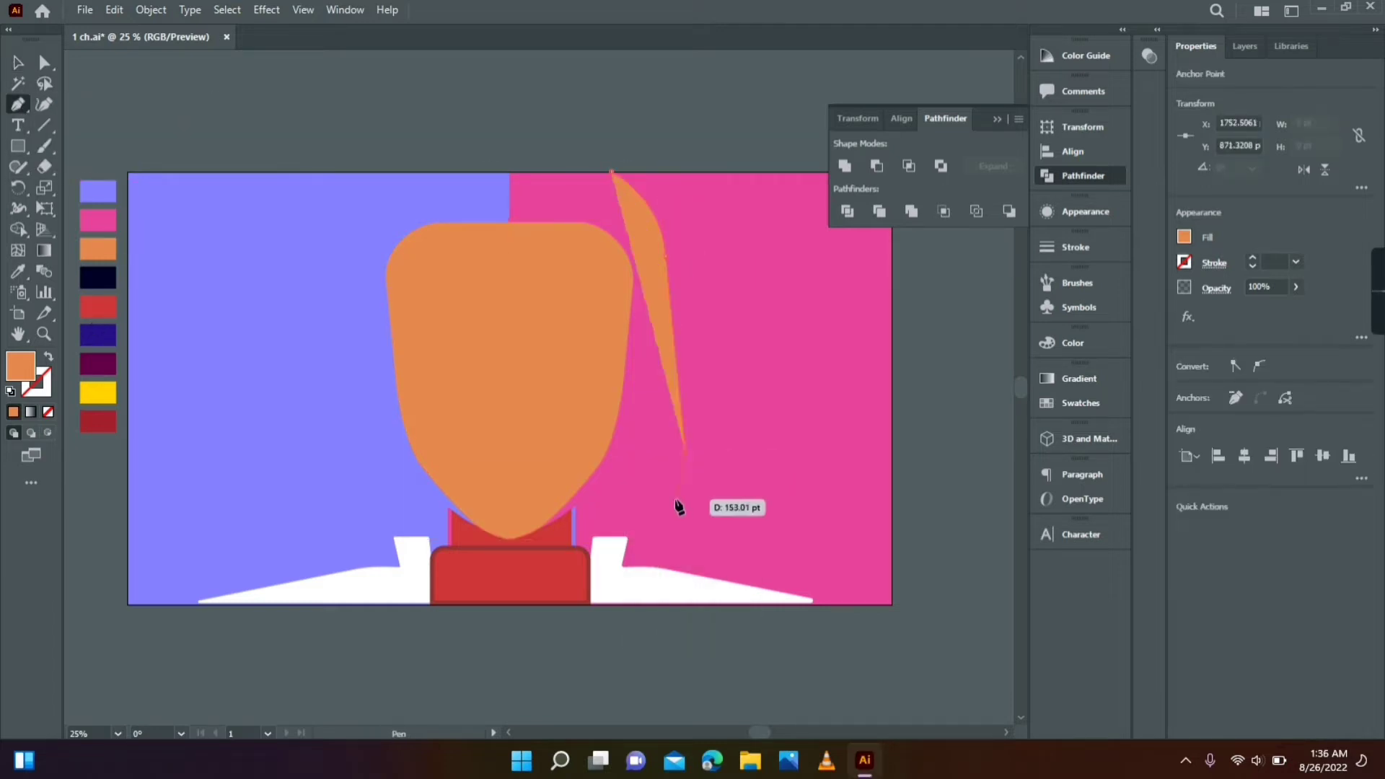
left_click(729, 509)
left_click_drag(728, 352, 728, 353)
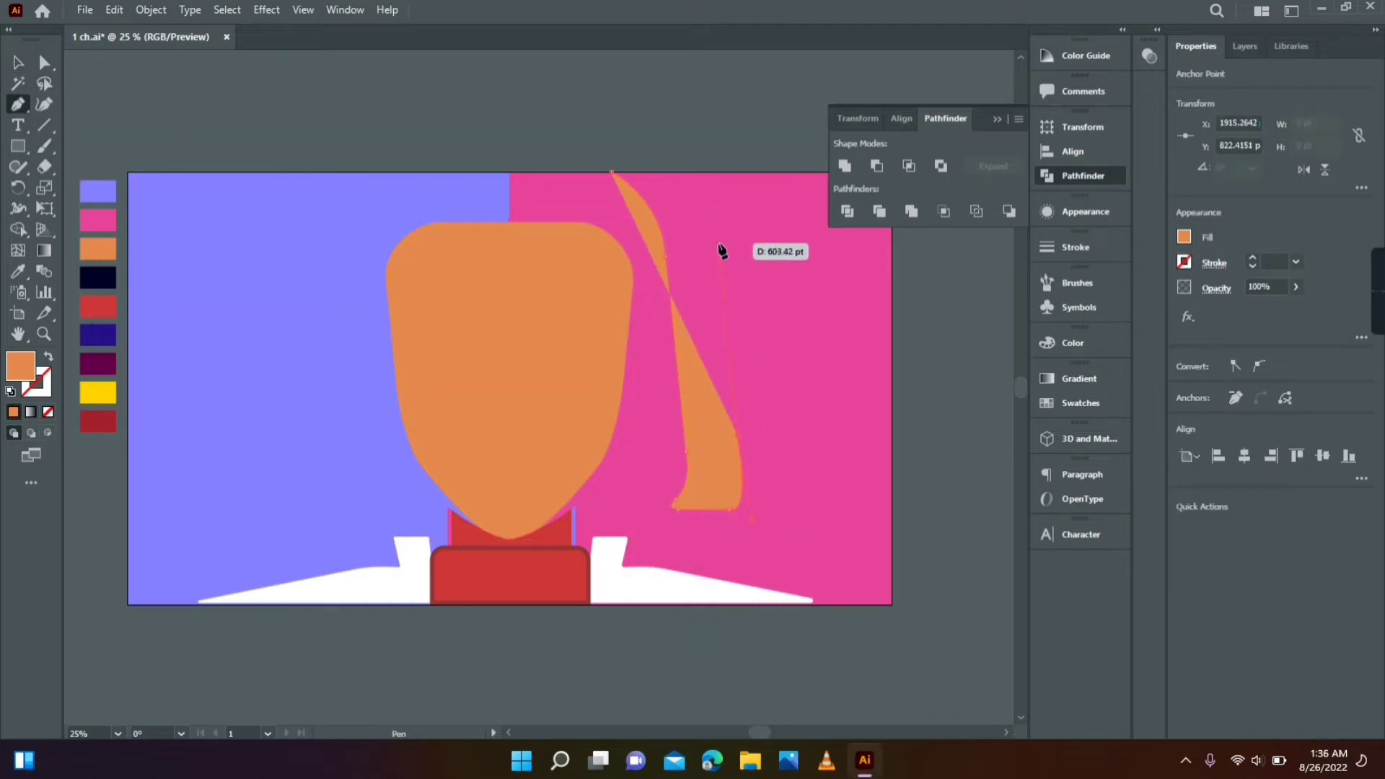
left_click(719, 250)
left_click_drag(664, 152, 613, 117)
- Fill the hair strand with the dark purple palette swatch
key("v")
left_click(427, 123)
left_click(696, 324)
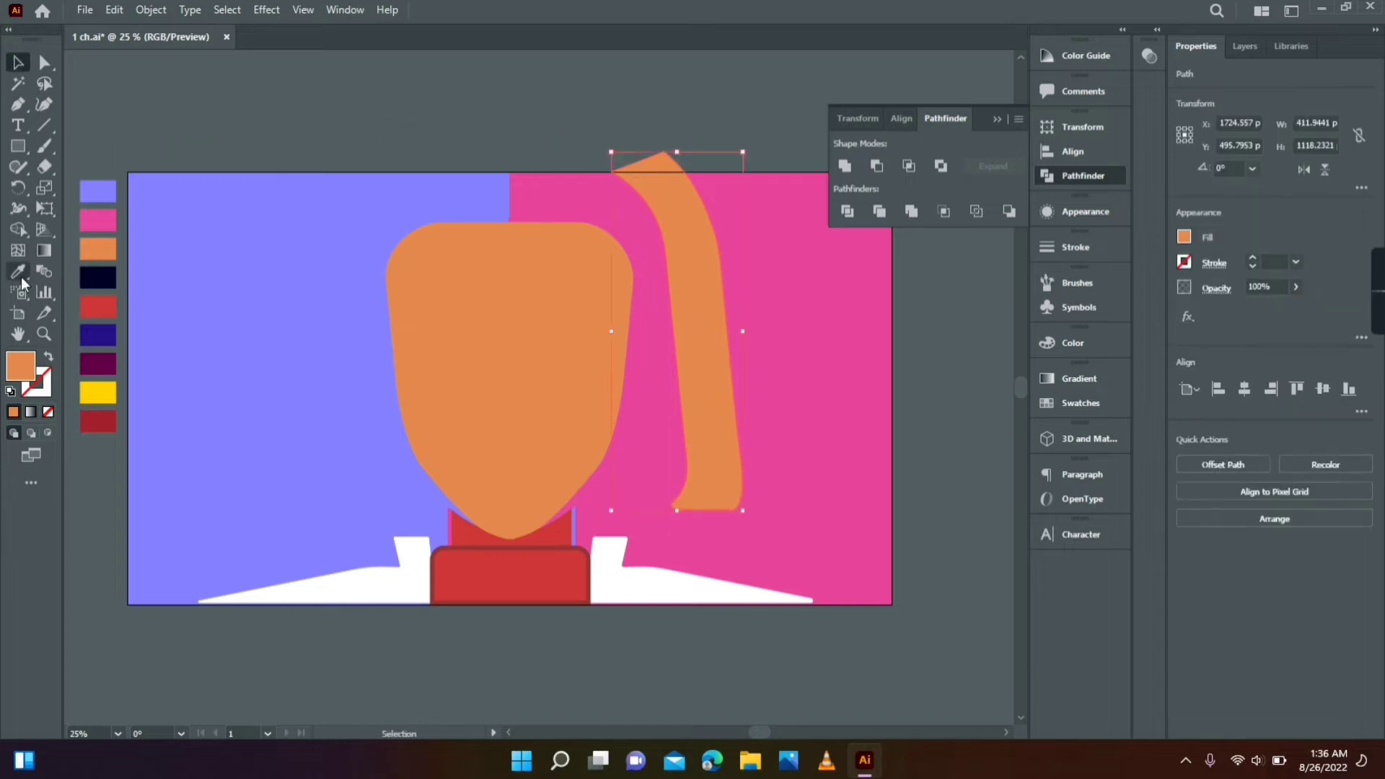
left_click(18, 271)
left_click(97, 364)
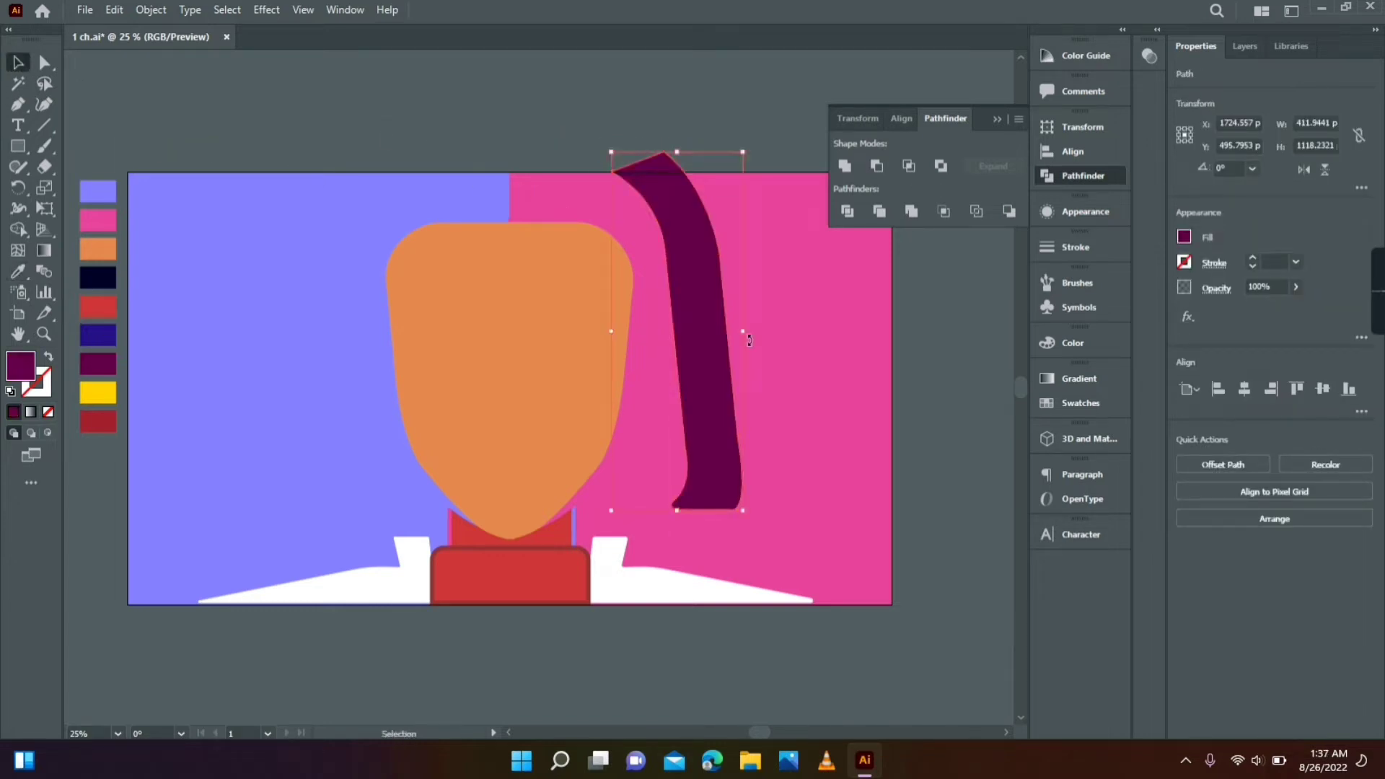
- Draw a closed shape for the right half of the hair, from the artboard's top centre down past the chin to the strand
key("p")
left_click(611, 172)
left_click(509, 172)
left_click(493, 353)
left_click(512, 548)
left_click(611, 574)
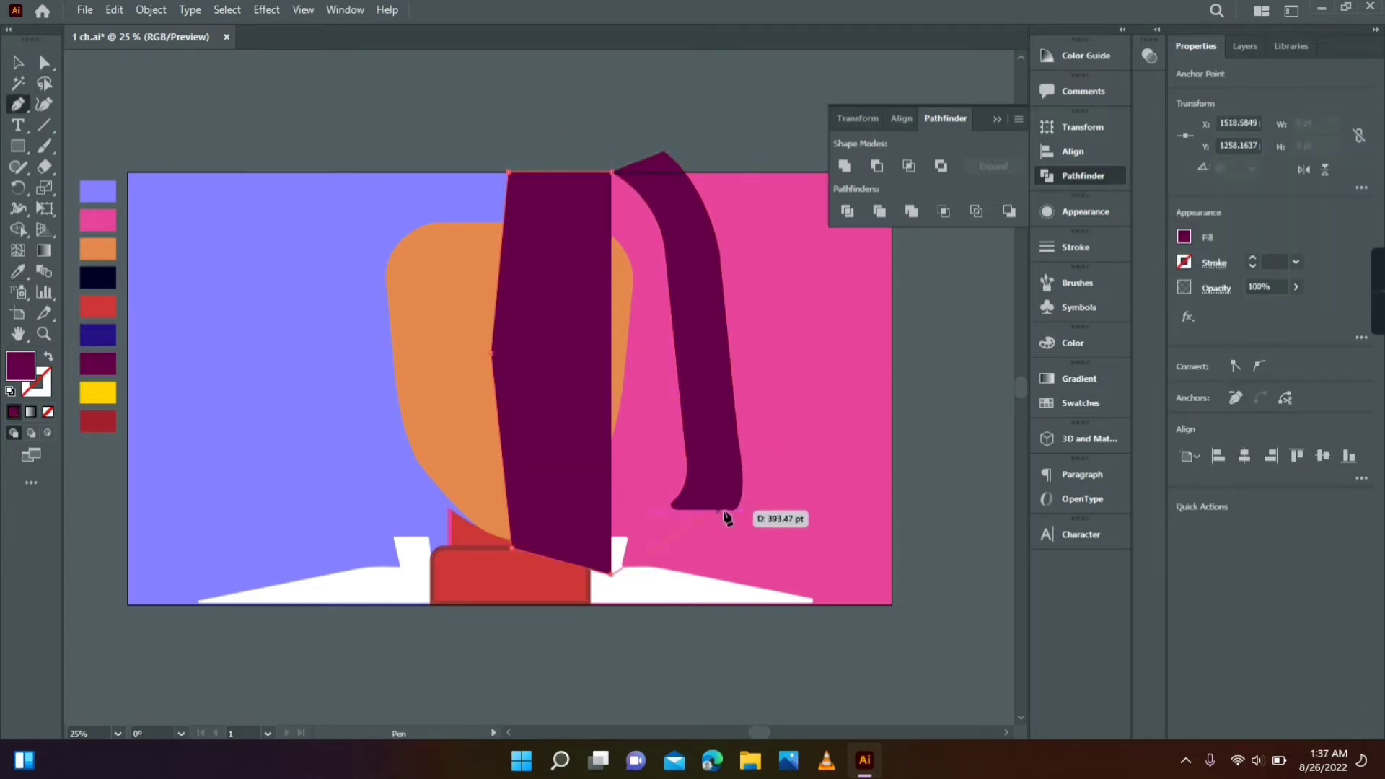
left_click(734, 508)
left_click(700, 259)
left_click(649, 164)
left_click(610, 172)
- Fill the right hair half with dark navy and bring the purple strand to the front
key("i")
left_click(97, 277)
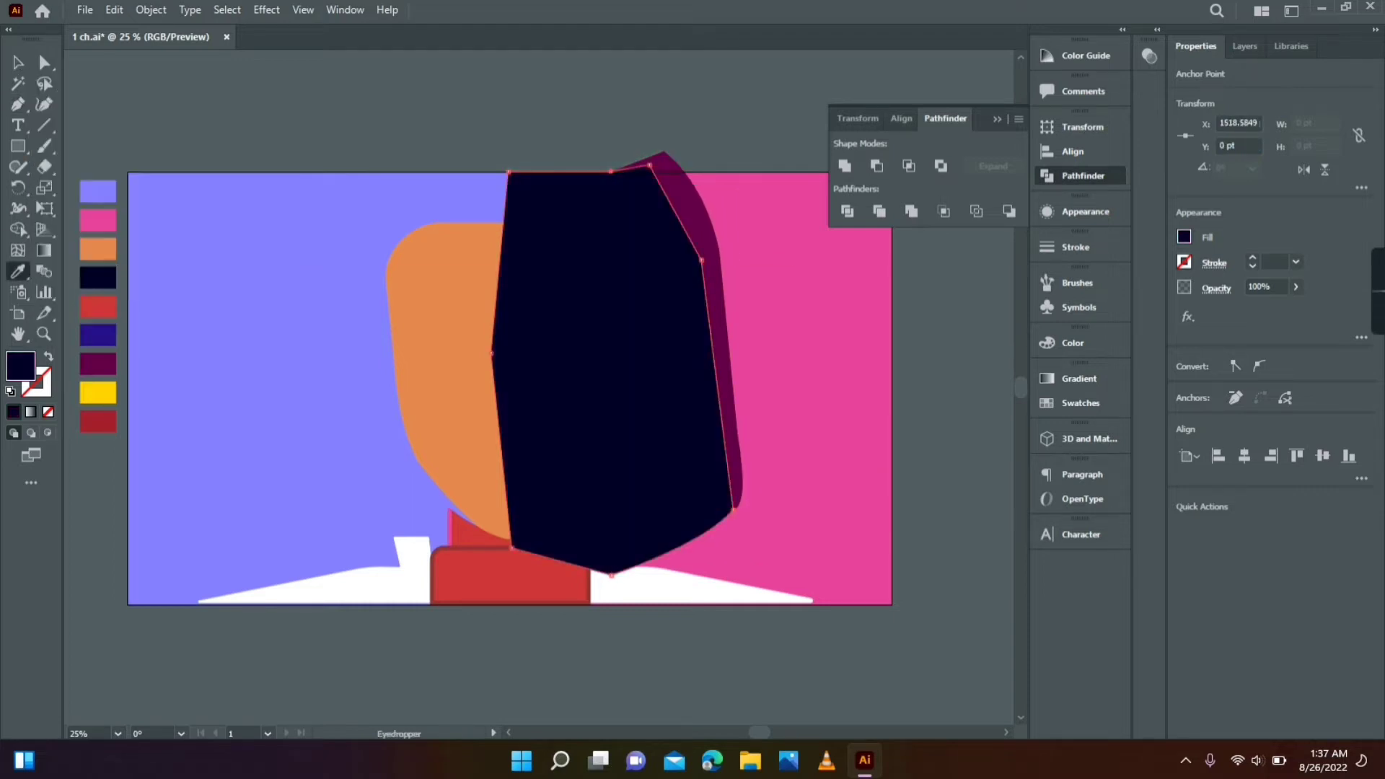
key("v")
right_click(717, 240)
mouse_move(772, 588)
left_click(927, 598)
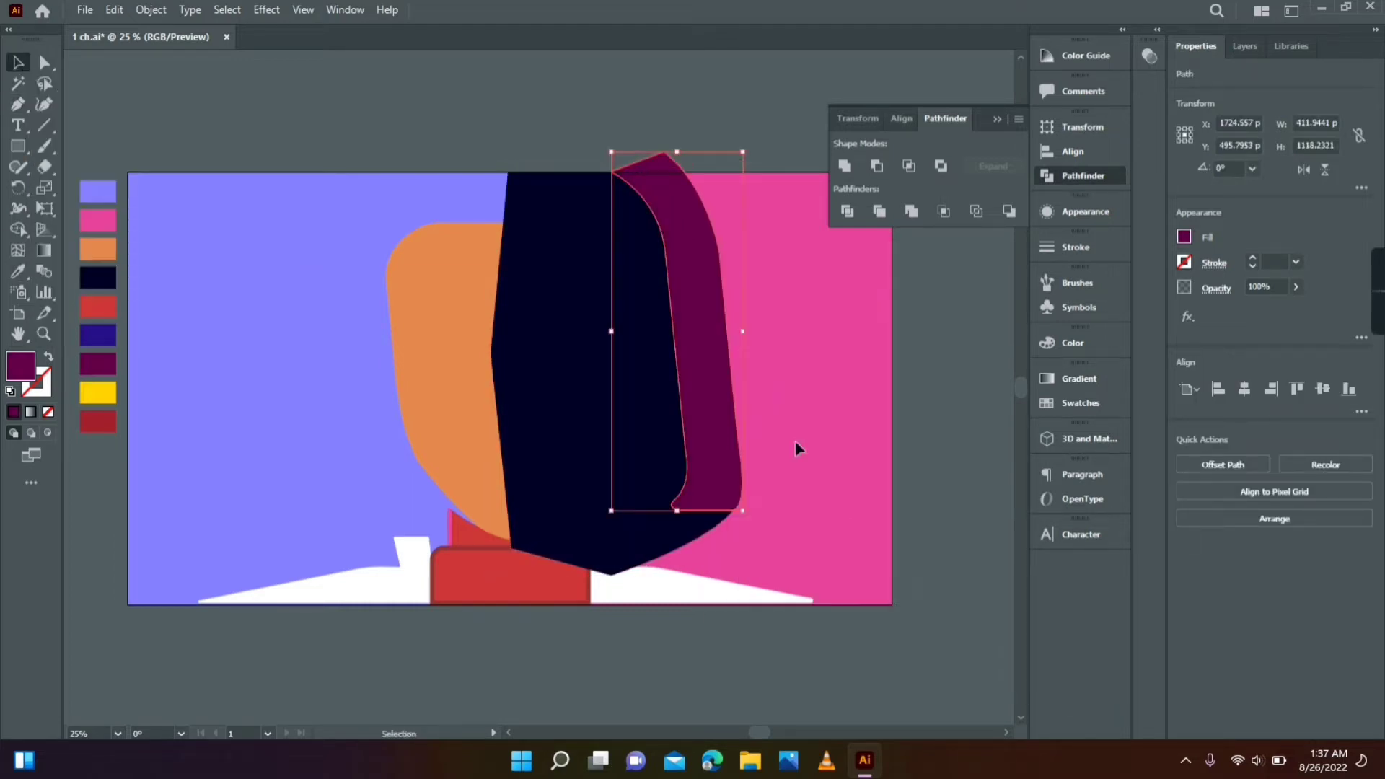
- Group the purple strand with the navy hair half and place a vertically reflected copy on the periwinkle side
left_click(618, 351, "shift")
key("ctrl+g")
right_click(652, 430)
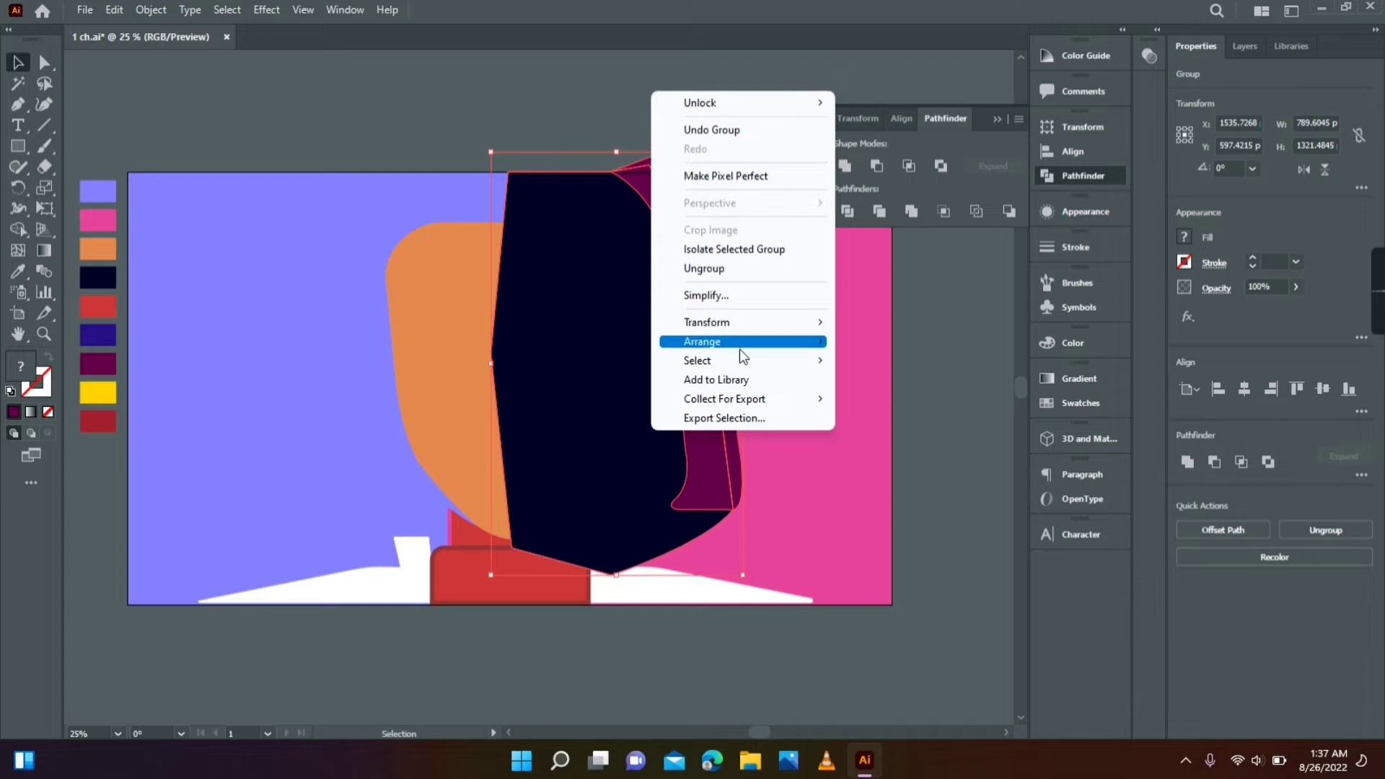
mouse_move(721, 322)
left_click(865, 385)
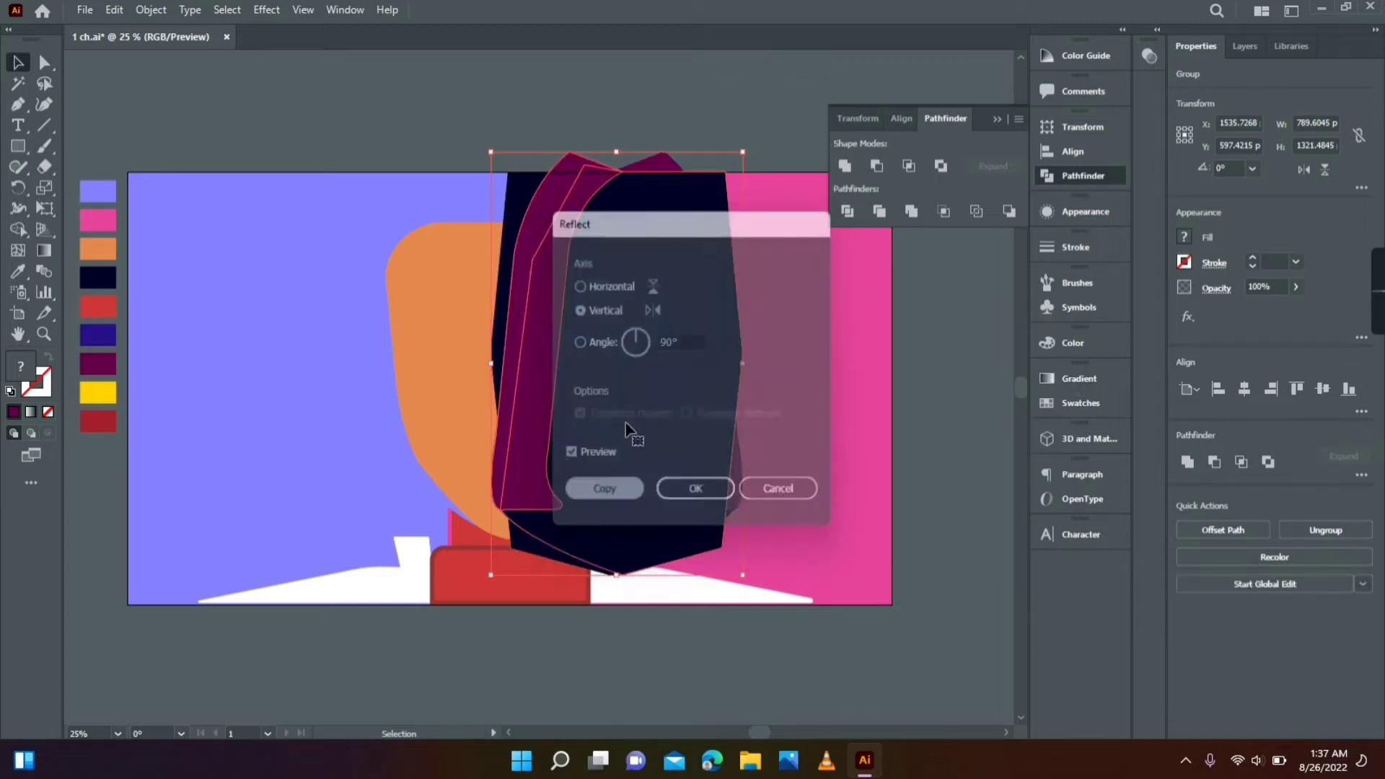
left_click_drag(629, 389, 423, 390)
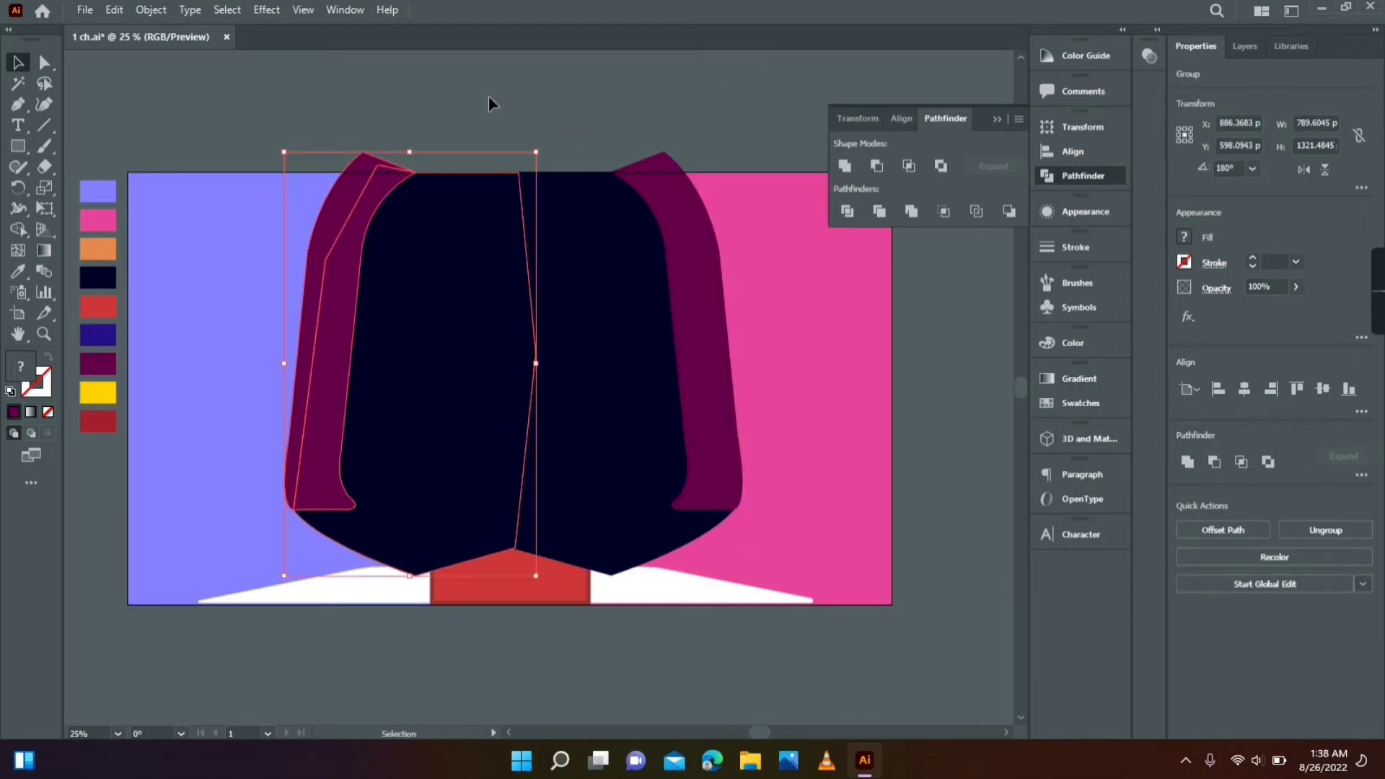
- Ungroup the reflected hair and fill its strand with the dark blue palette swatch
key("ctrl+shift+g")
left_click(325, 324)
left_click(18, 270)
left_click(97, 335)
- Group all the hair pieces, move them up off the face, and bring the face shapes to the front
key("v")
left_click(454, 288, "shift")
left_click(613, 285, "shift")
right_click(467, 294)
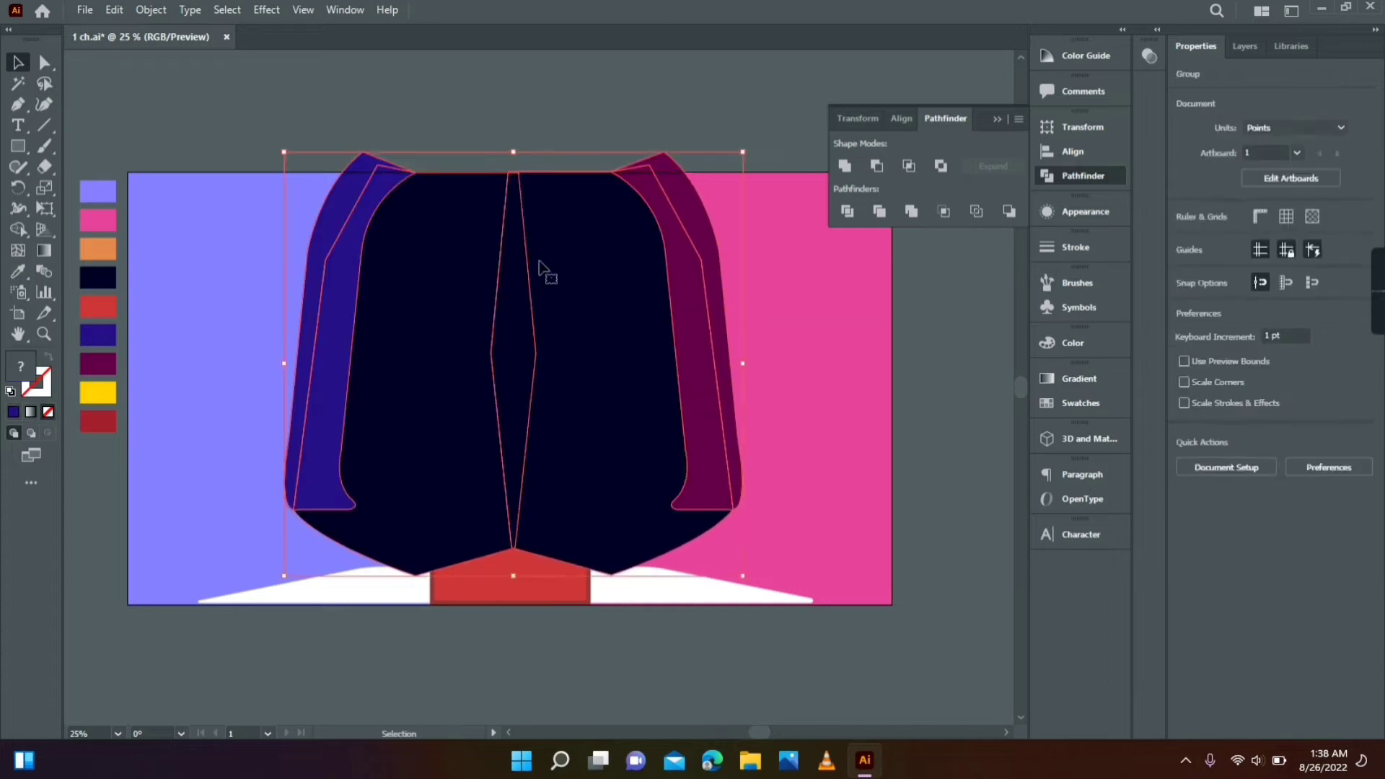
left_click_drag(538, 261, 538, 135)
left_click(588, 494)
right_click(587, 485)
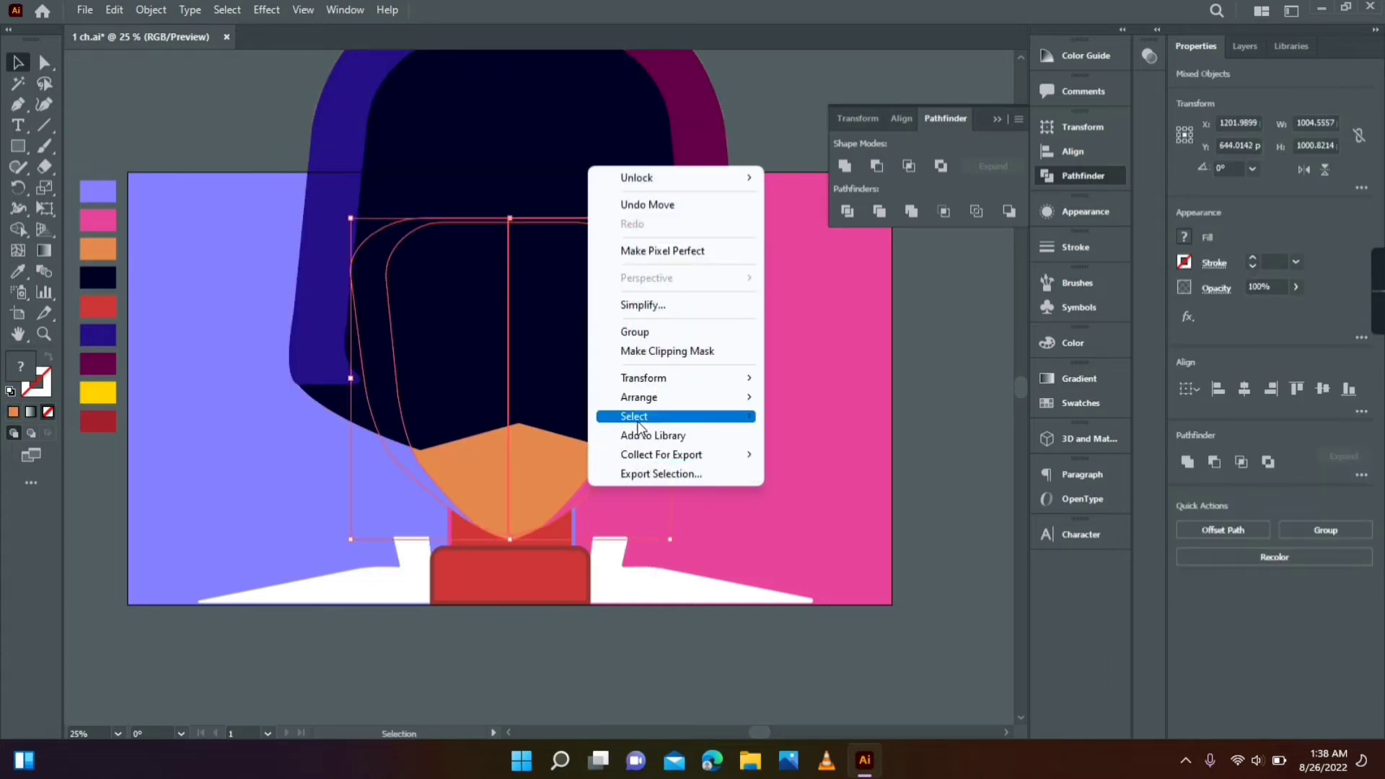
left_click(808, 396)
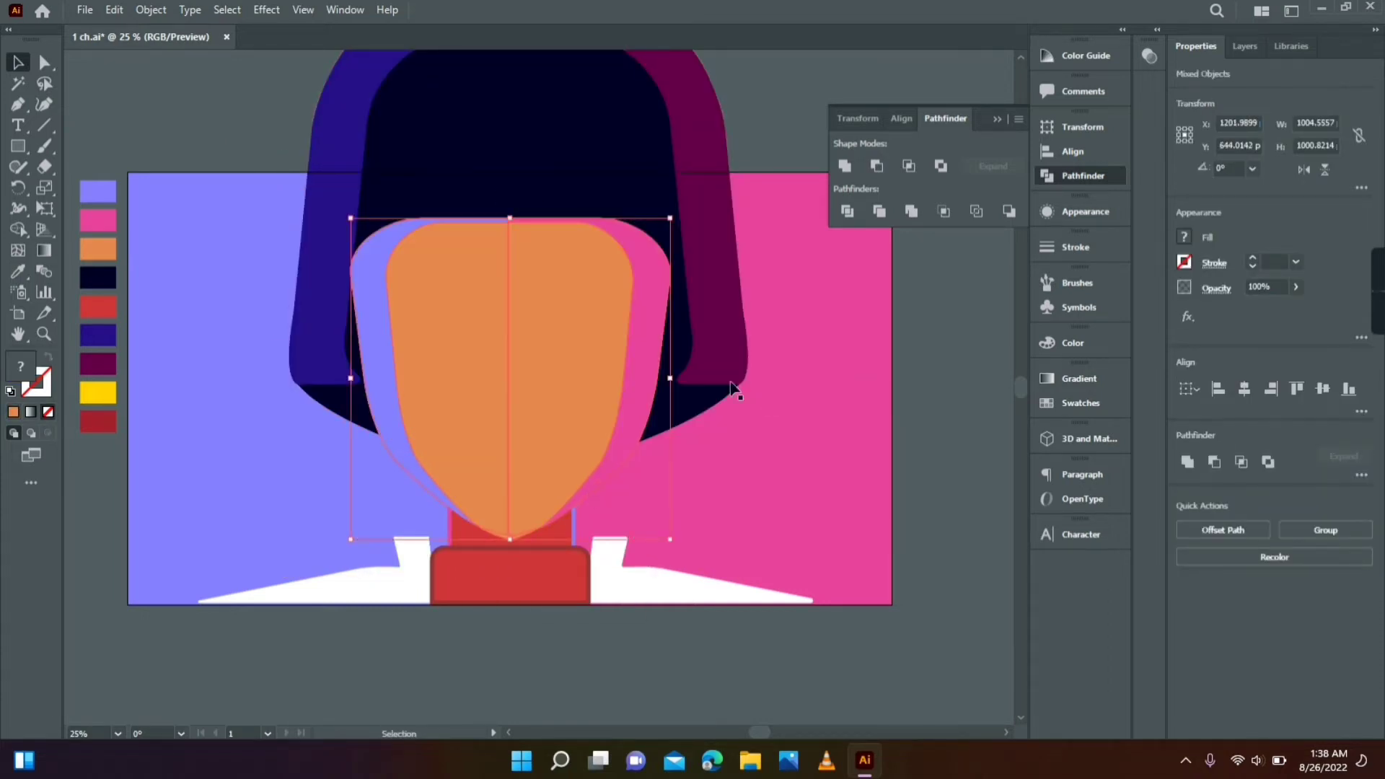
- Move the hair group back down and centre it around the face
left_click(623, 132)
left_click_drag(603, 132, 607, 239)
left_click(649, 586)
left_click_drag(675, 440, 664, 441)
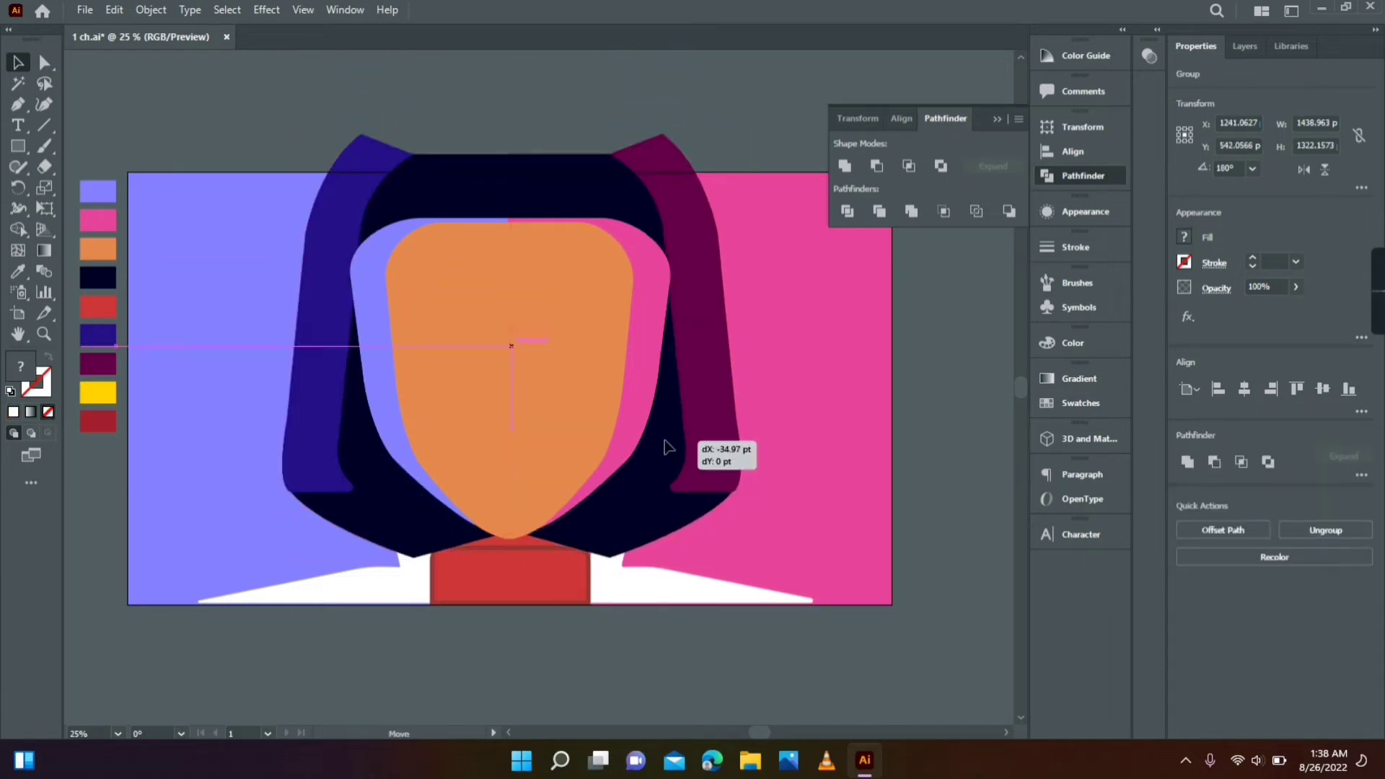
- Narrow the orange face and the two-colour shape behind it from both sides, keeping their height
left_click(609, 404)
left_click(643, 368, "shift")
left_click_drag(671, 377, 652, 378)
- Lower the hair group slightly and send it backward behind the neck, collar and shoulders
left_click(606, 119)
left_click_drag(675, 323, 675, 339)
key("ctrl+[")
key("ctrl+[")
key("ctrl+[")
left_click(613, 89)
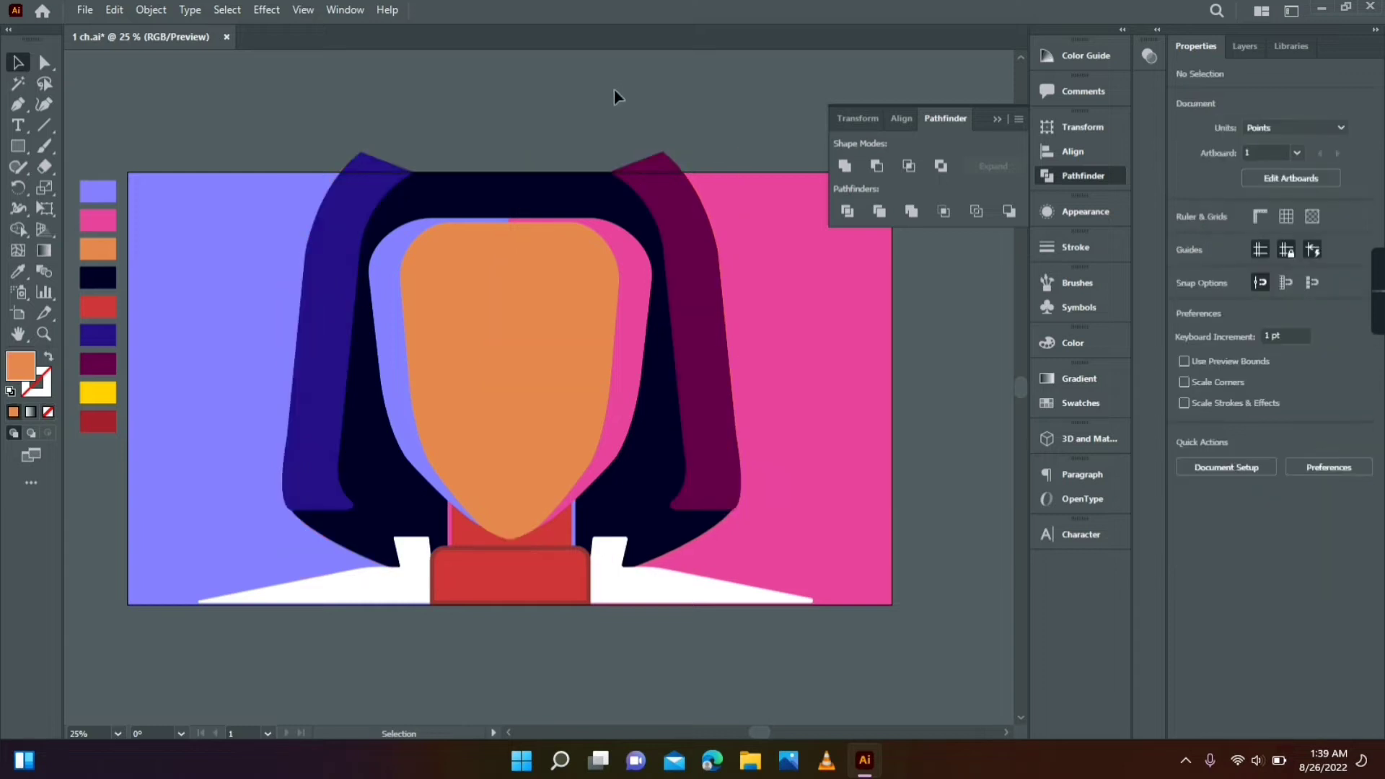
- Draw a fringe shape across the top of the face with the Pen tool and fill it with the hair's dark navy
left_click(19, 105)
left_click(365, 291)
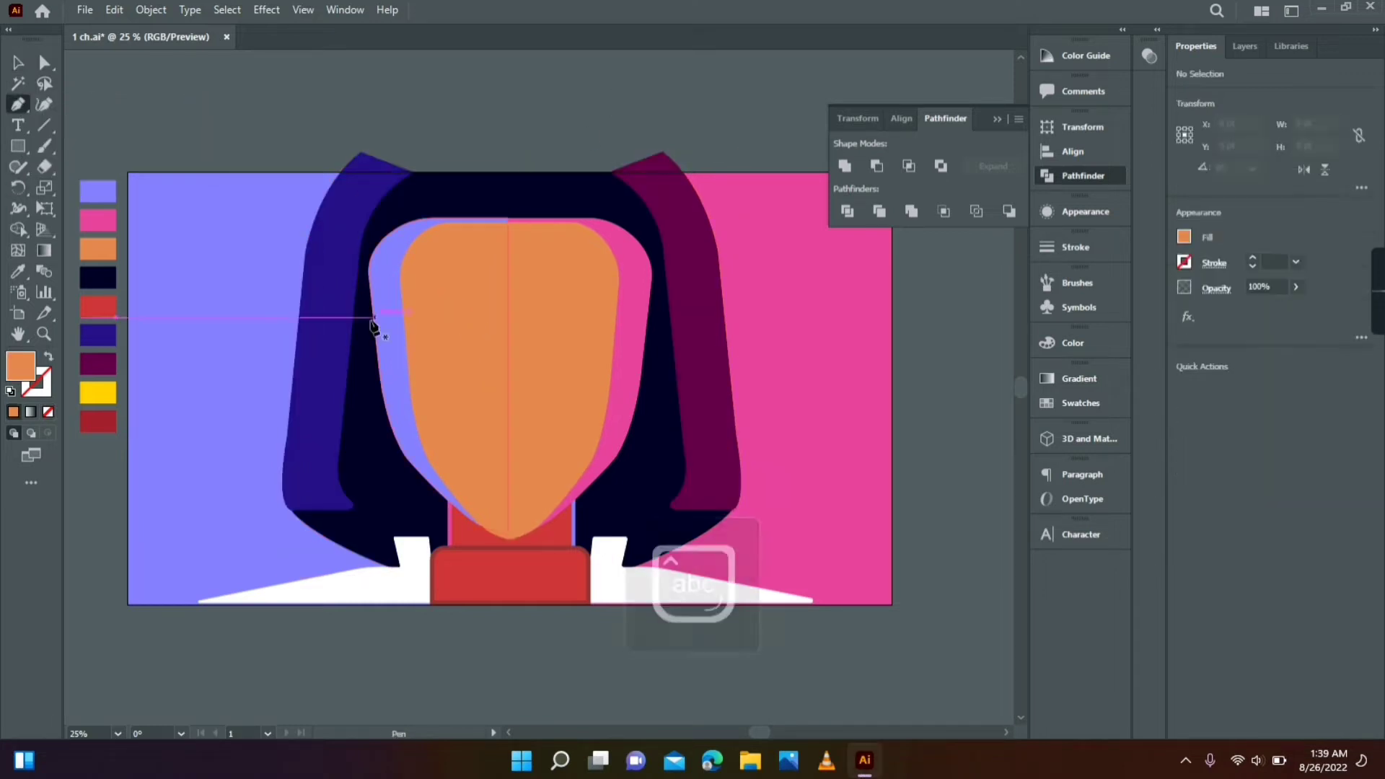
left_click_drag(380, 292, 384, 251)
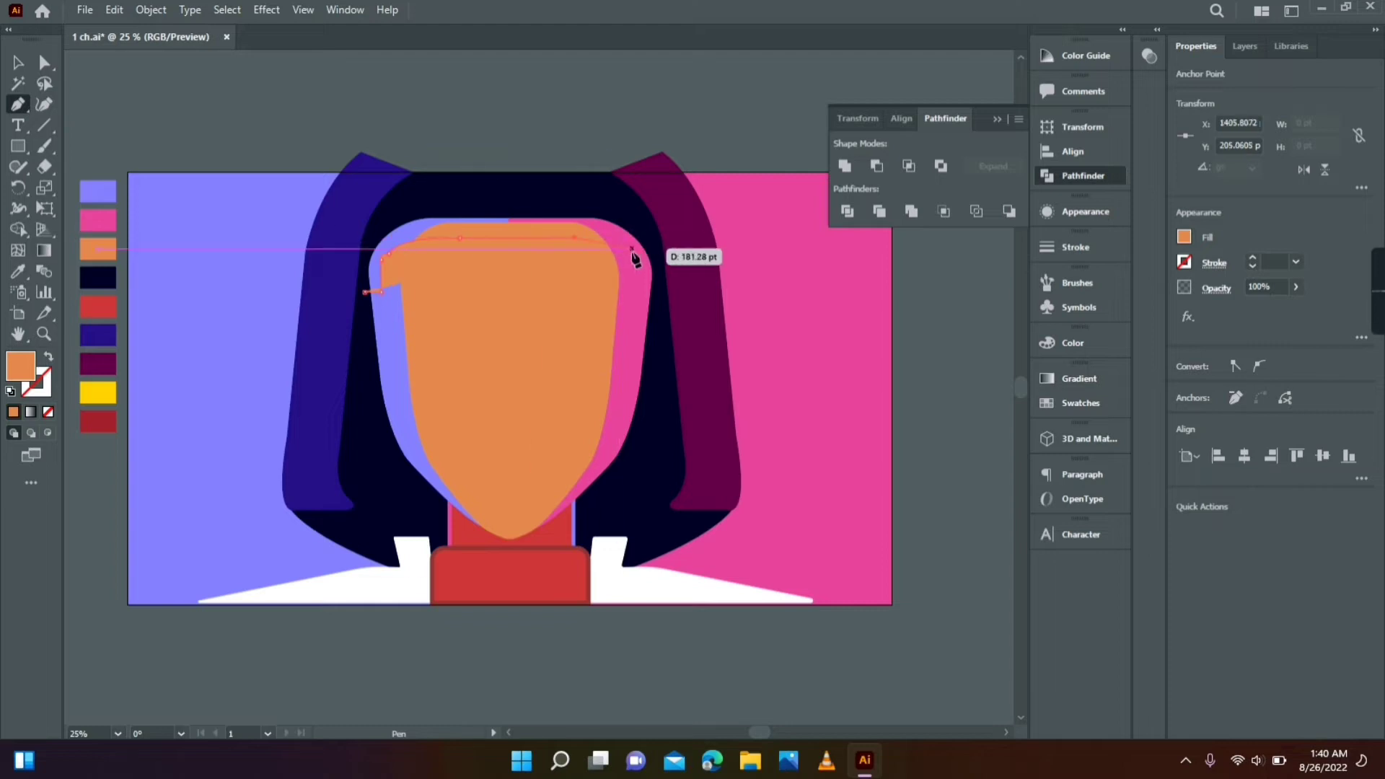
left_click(656, 210)
left_click(461, 193)
right_click(396, 219)
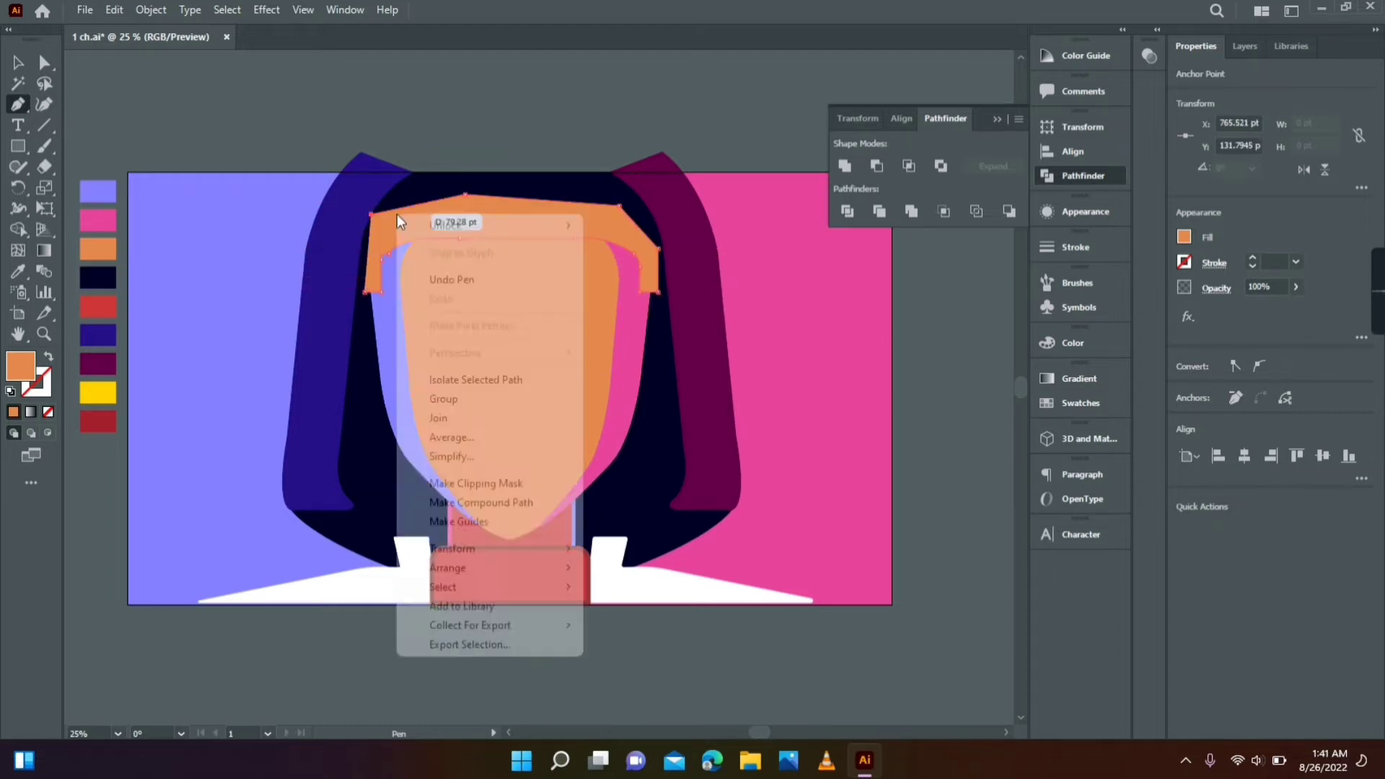
left_click(372, 222)
left_click(364, 292)
left_click(18, 271)
left_click(368, 363)
- Round the fringe's inner corner on the periwinkle side to about 38 pt
left_click(18, 62)
left_click(45, 335)
triple_click(404, 209)
left_click(44, 63)
left_click(340, 422)
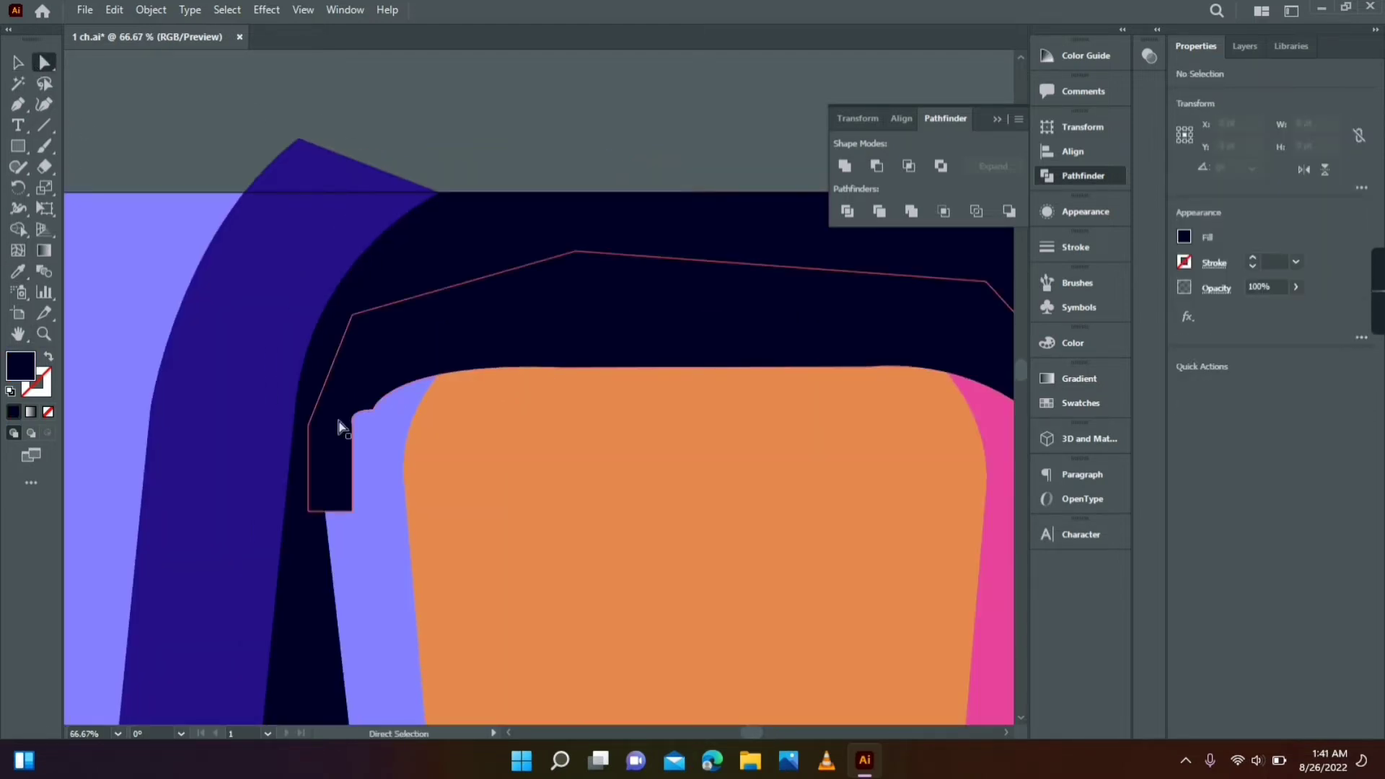
mouse_move(353, 412)
left_mouse_down()
mouse_move(354, 434)
mouse_move(372, 406)
left_mouse_up()
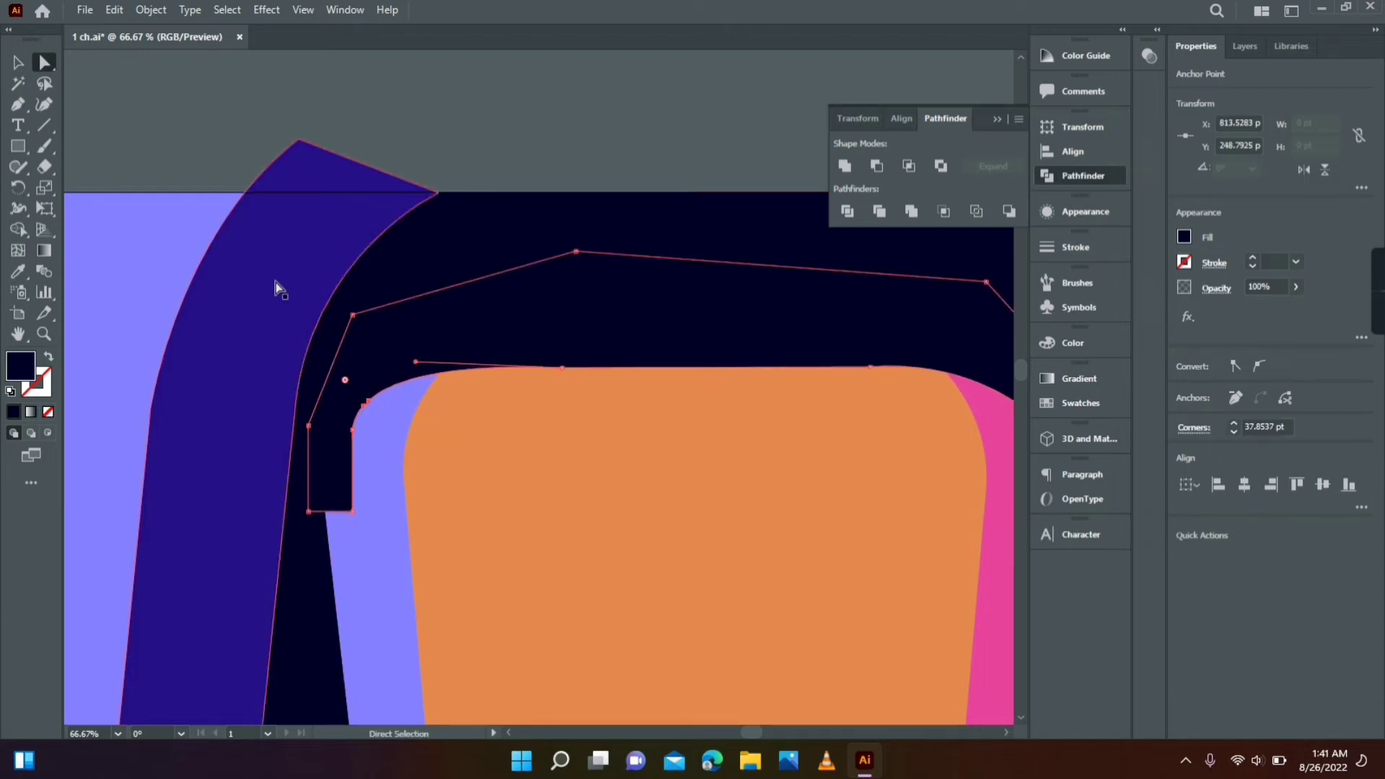
left_click(176, 130)
left_click(44, 334)
left_click(582, 432, "alt")
left_click(581, 431, "alt")
left_click(18, 63)
left_click(44, 334)
left_click(476, 299)
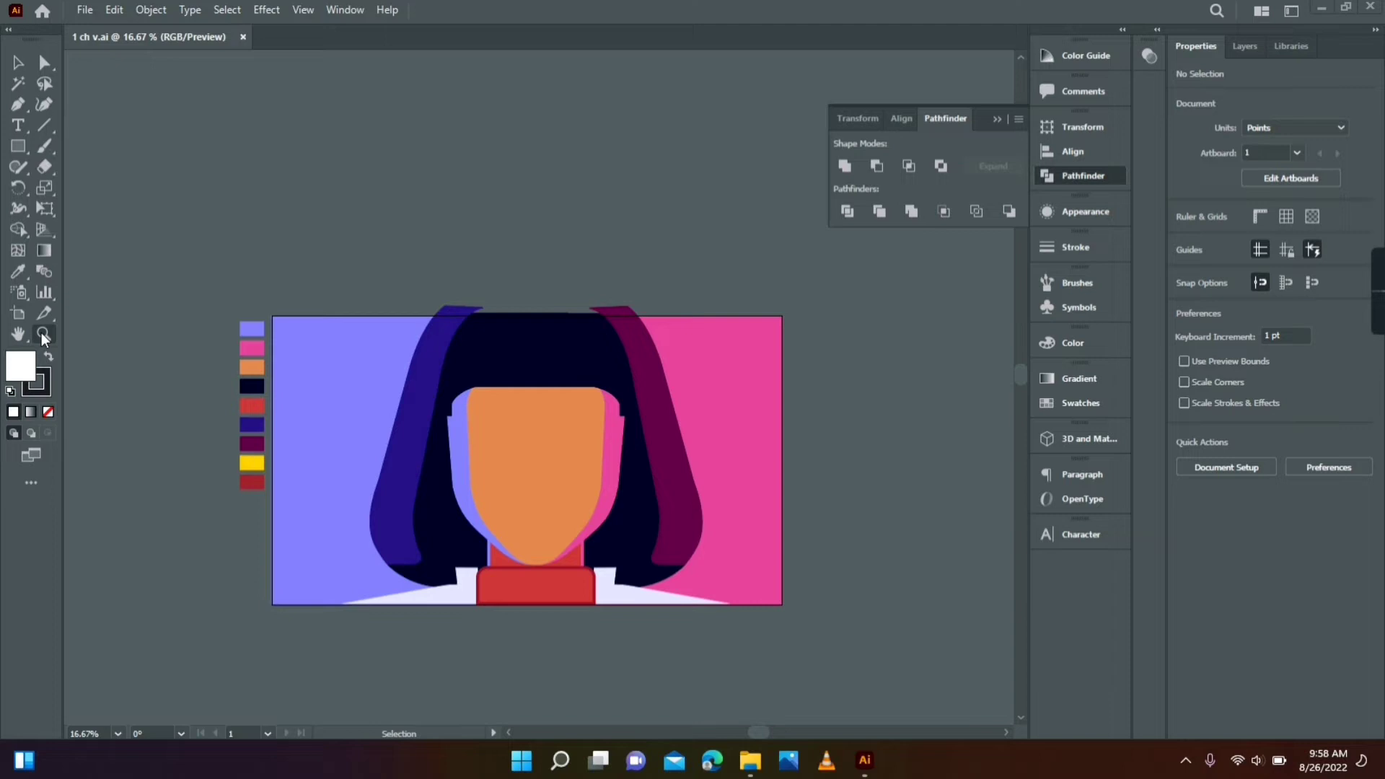
- Draw a curved line about 125 pt wide and 302 pt tall on the navy hair beside the purple strand
left_click(43, 336)
left_click(562, 371)
left_click(574, 372)
left_click(576, 372)
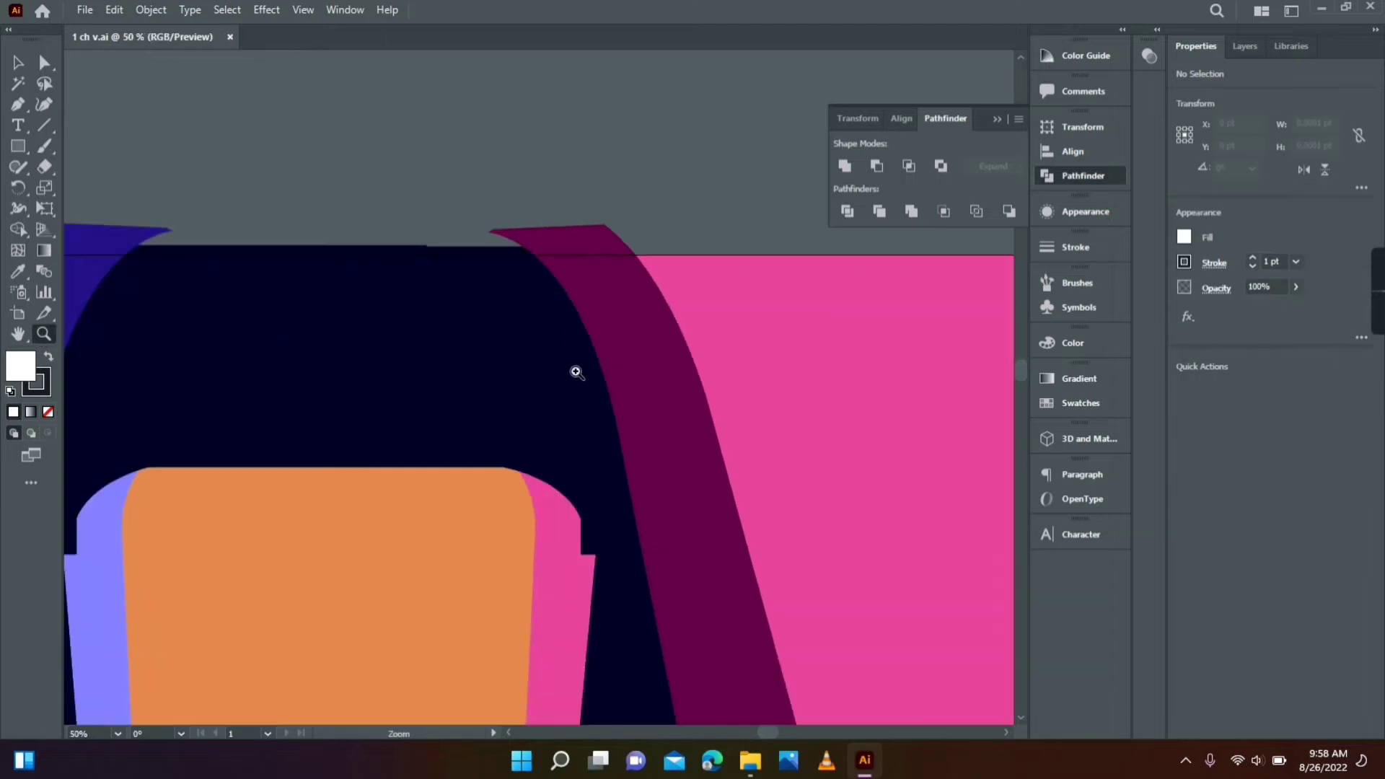
left_click(489, 255)
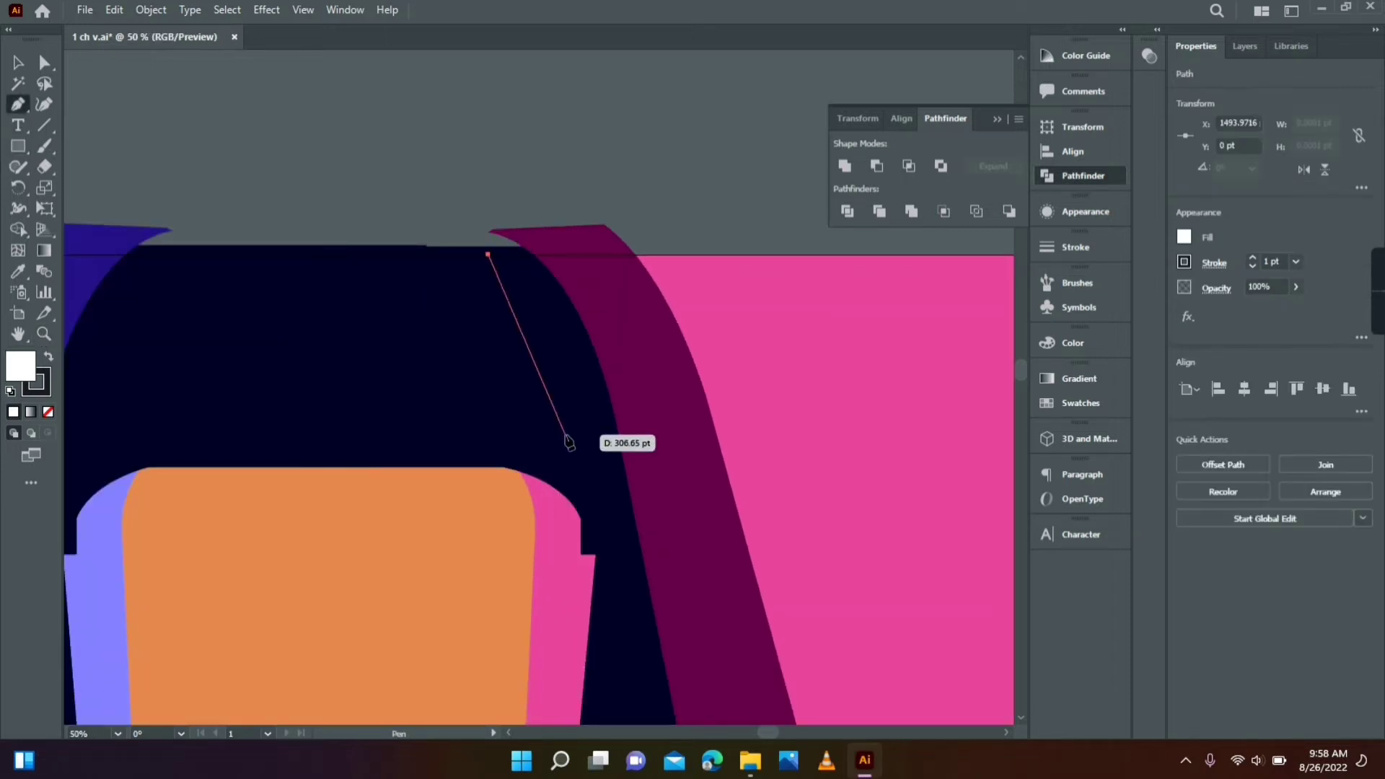
left_click_drag(567, 447, 568, 593)
key("v")
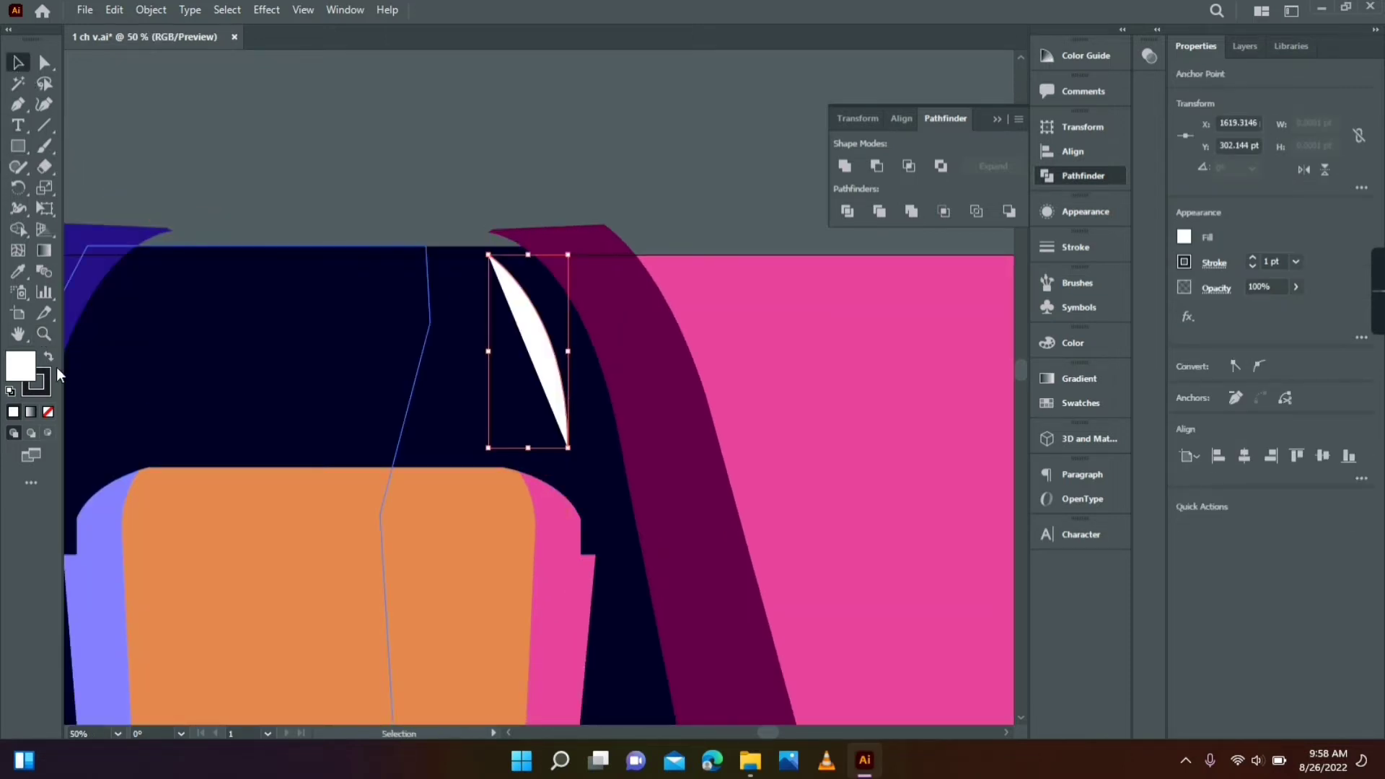
- Give the curved line no fill and a 12 pt stroke in the strand's dark purple
key("i")
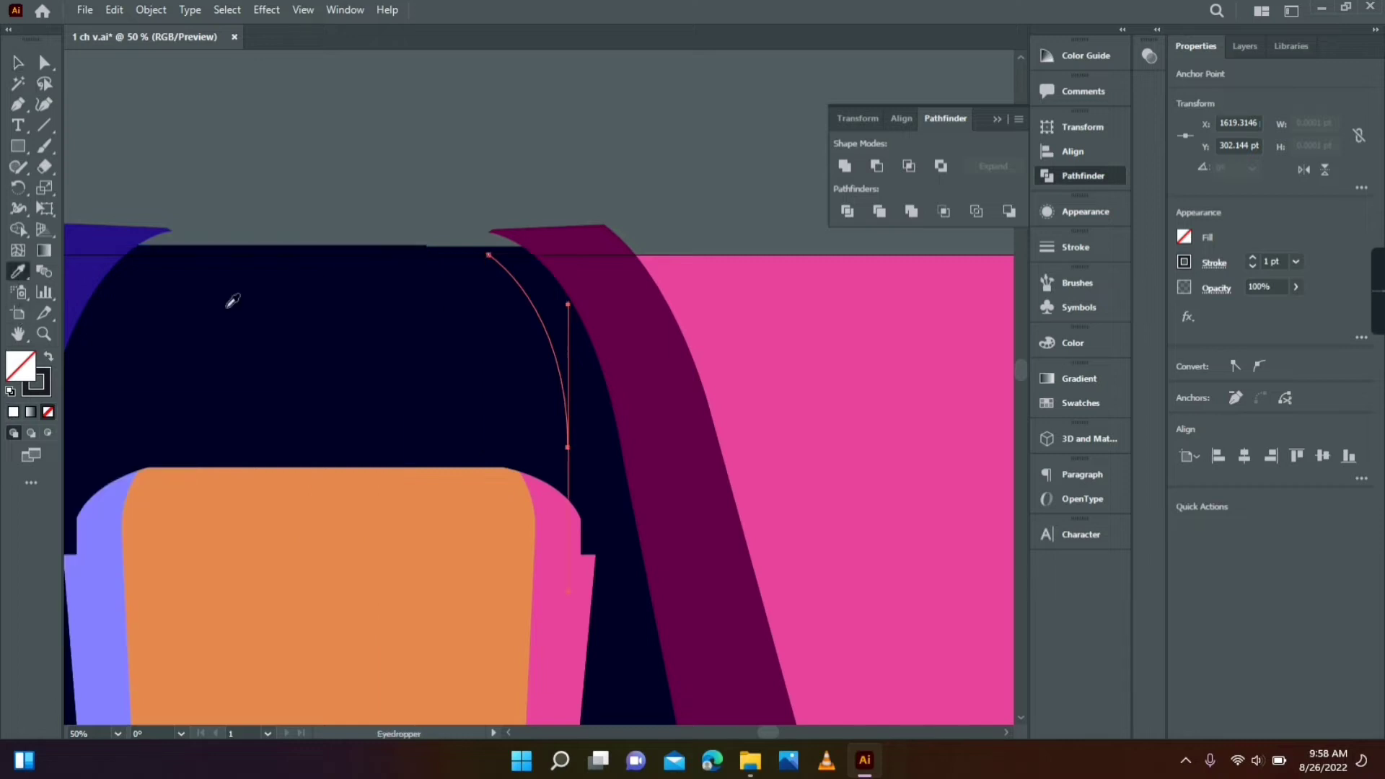
left_click(656, 391)
left_click(52, 360)
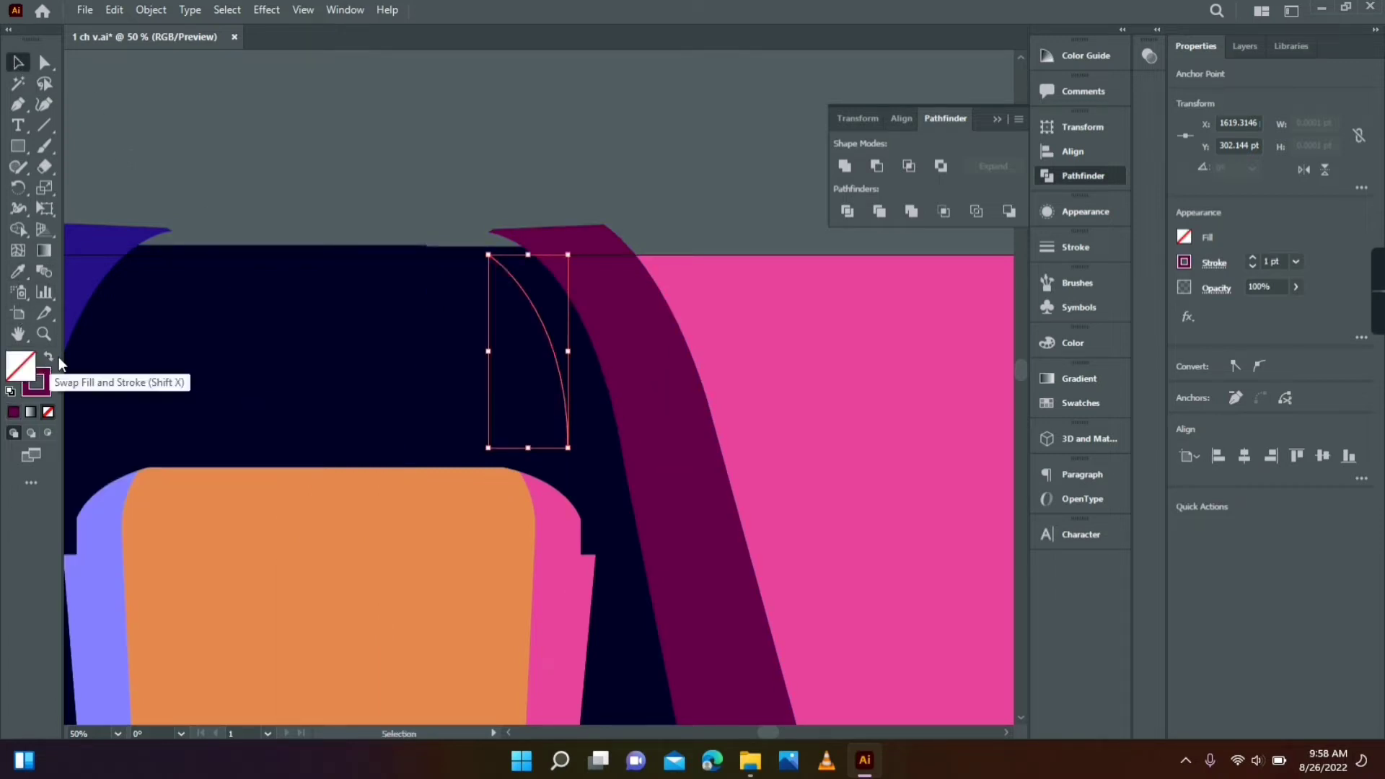
left_click(1296, 261)
left_click(1318, 528)
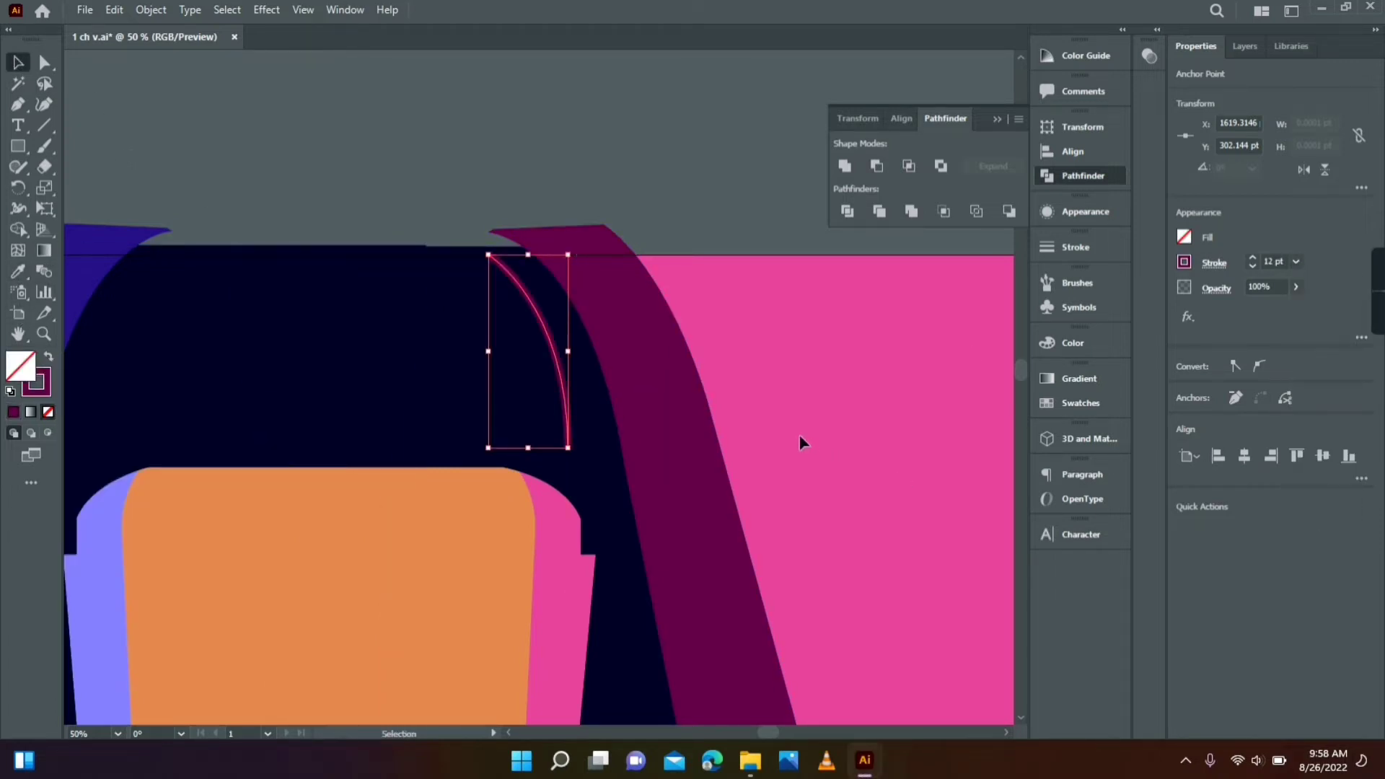
- Expand the purple curved line's stroke into a filled shape and round its end corners
left_click(151, 10)
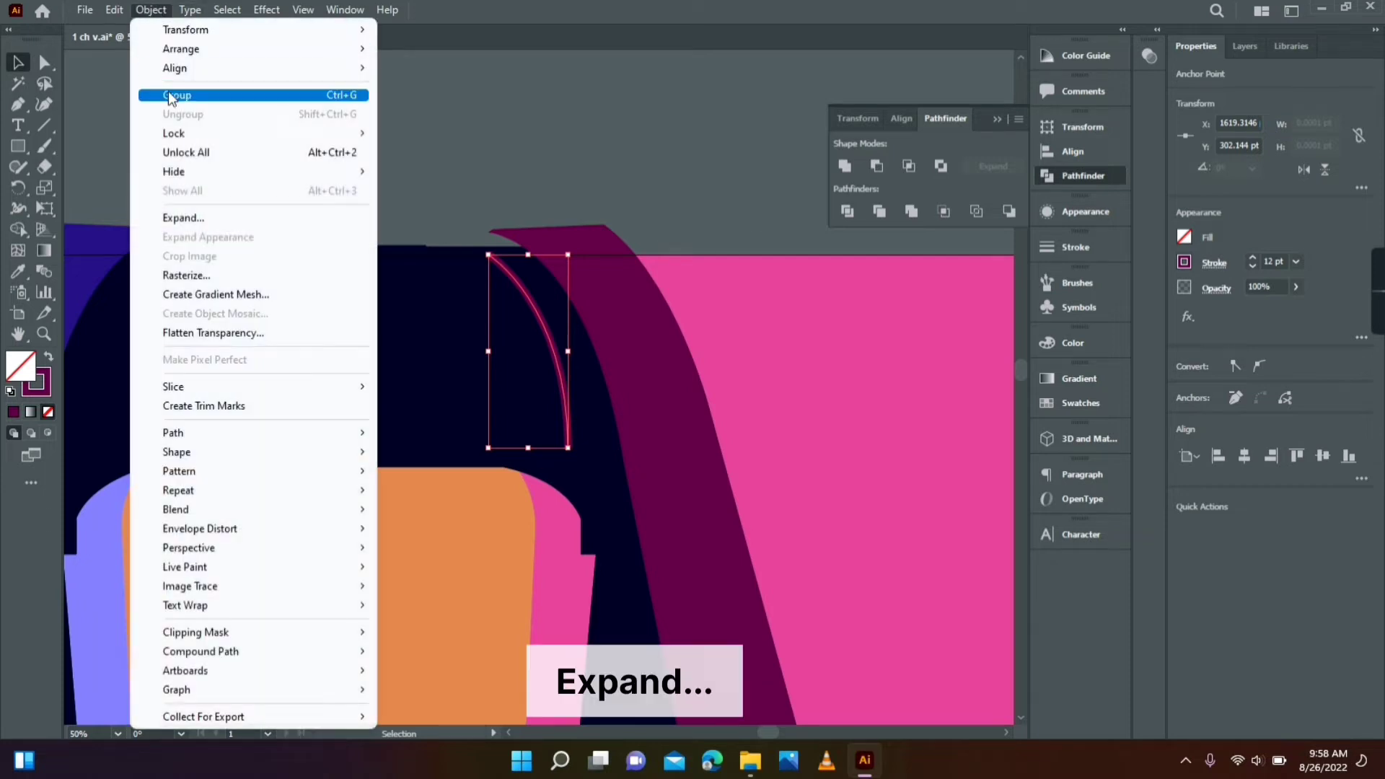
left_click(193, 225)
left_click(448, 458)
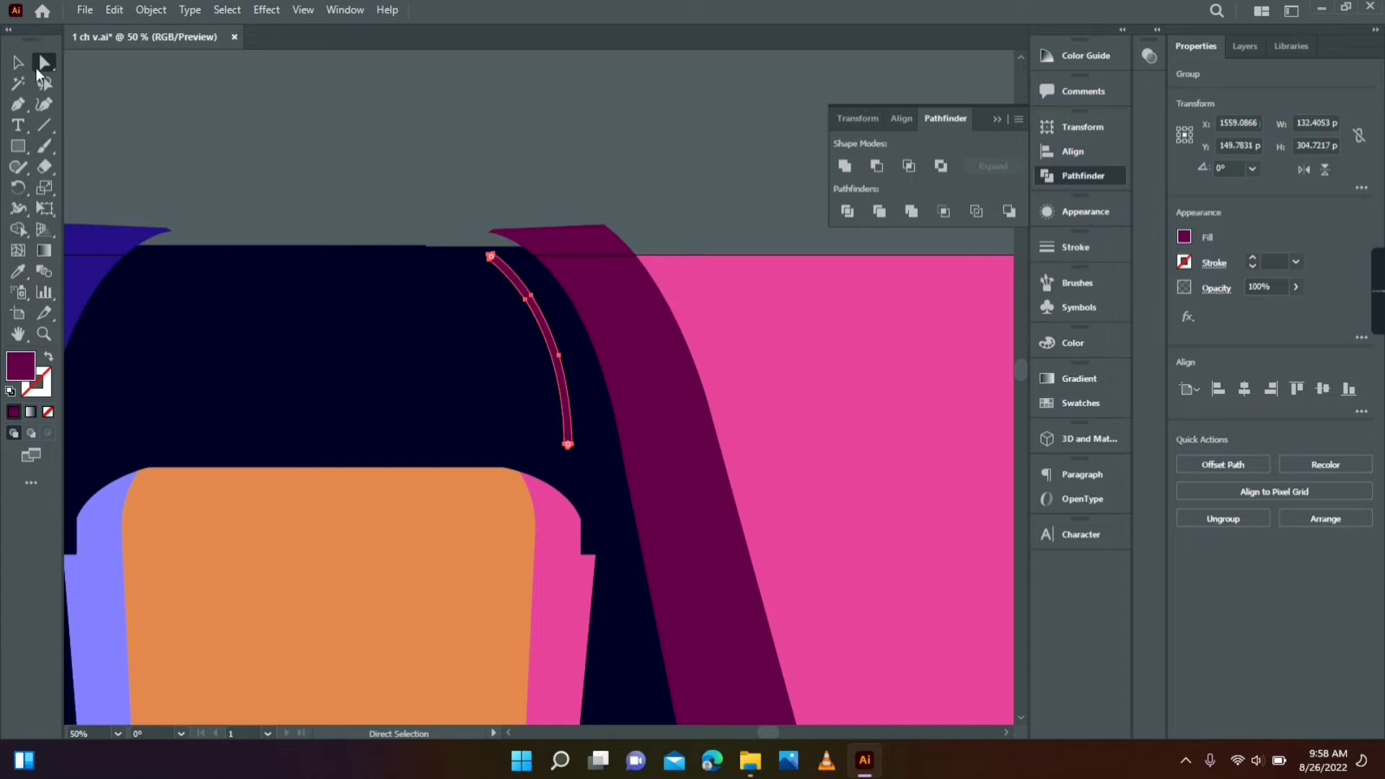
left_click(541, 311)
- Reflect a copy of the curved shape across the vertical axis and place it on the hair beside the blue strand
right_click(538, 306)
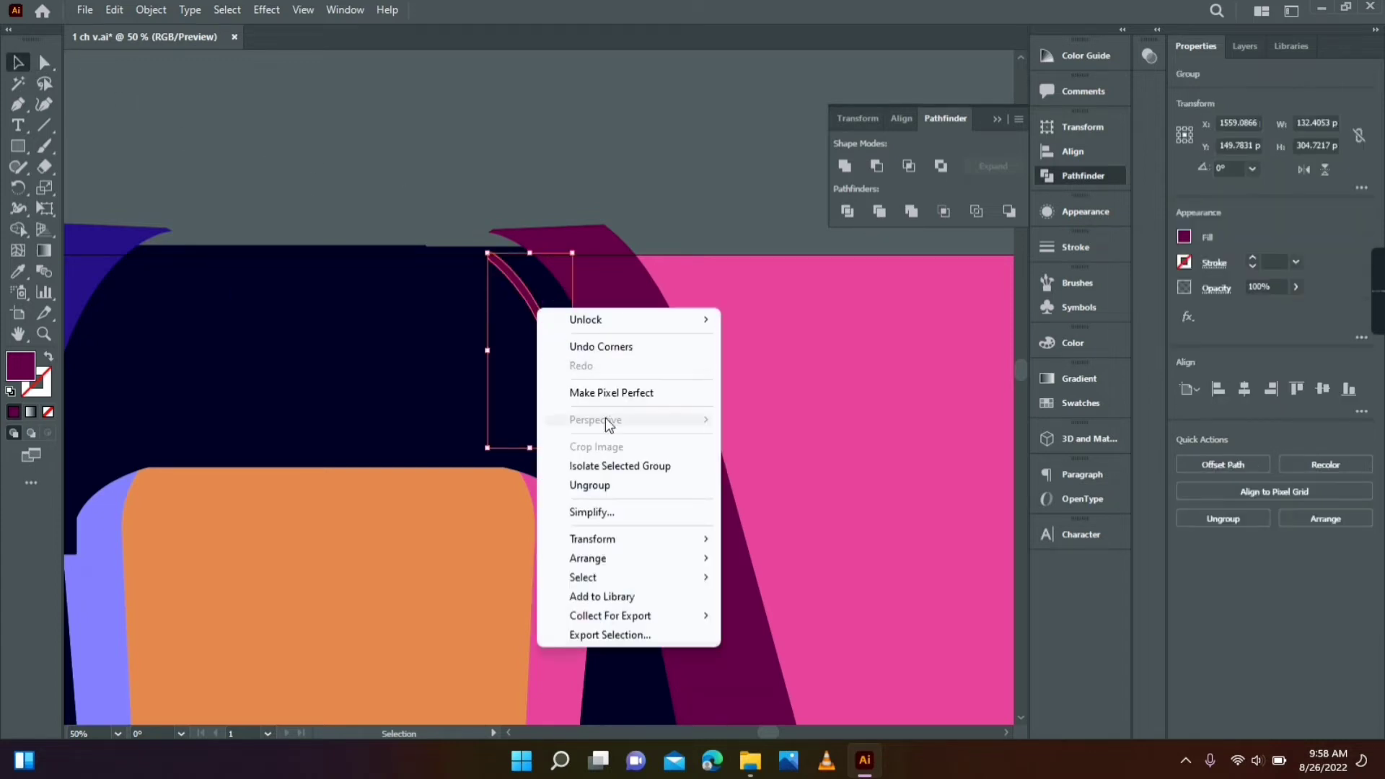
mouse_move(652, 536)
left_click(792, 609)
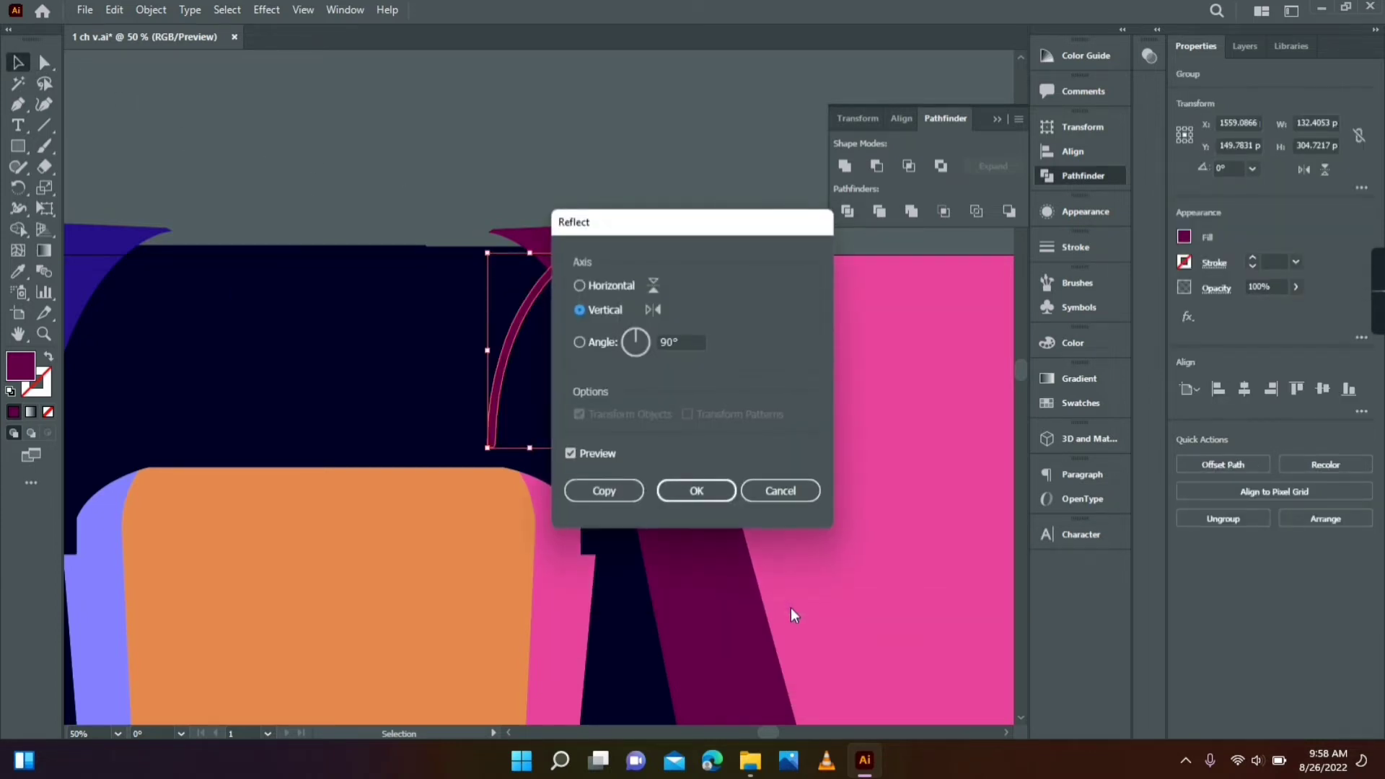
left_click(612, 496)
left_click_drag(522, 335, 348, 257)
- Recolour the mirrored curve with the blue strand's colour and nudge it into position on the hair
key("i")
left_click(227, 292)
key("v")
left_click(449, 132)
left_click(449, 137)
left_click(304, 307)
key("shift+Right")
left_click(756, 303)
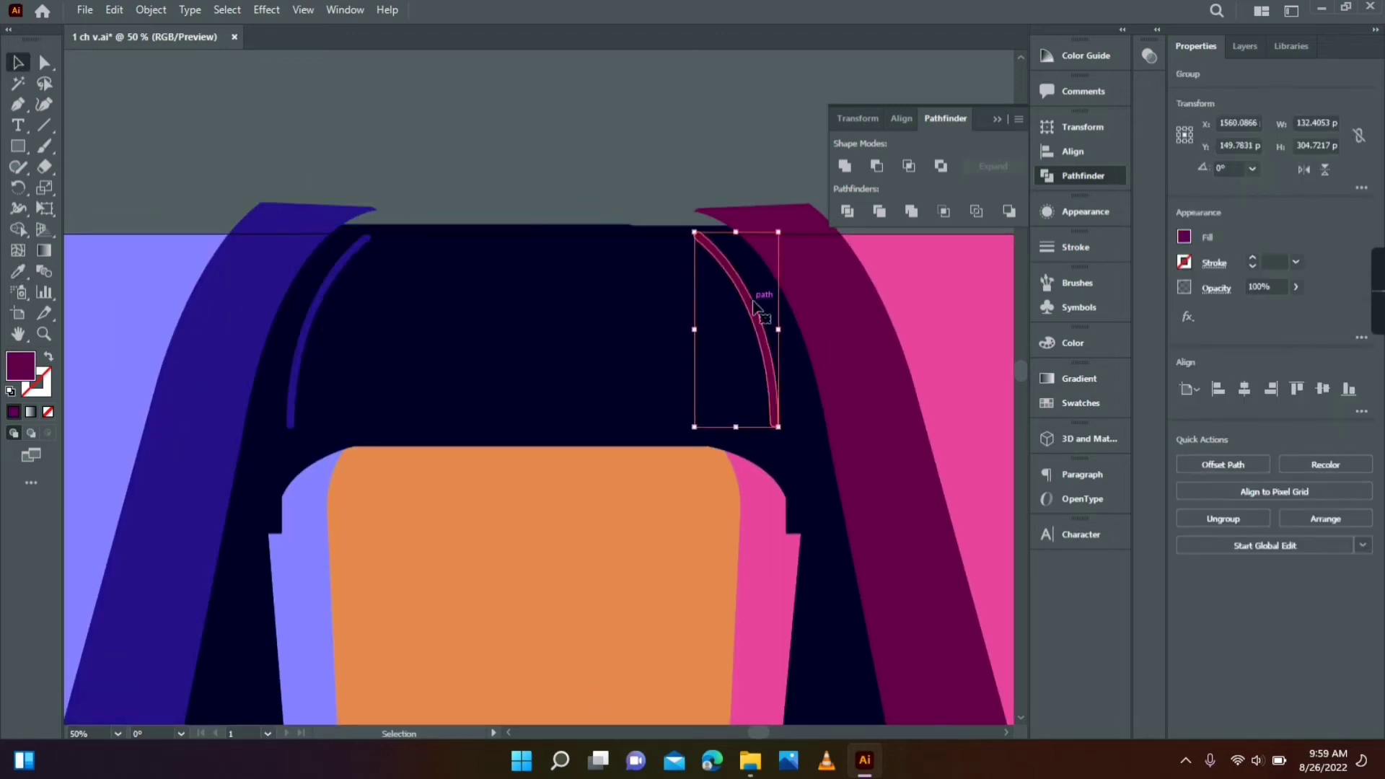
left_click(621, 144)
- Draw a closed arched eyebrow shape with the Pen tool along the forehead's upper edge on the pink side
left_click_drag(610, 508, 603, 302)
key("p")
left_click(660, 484)
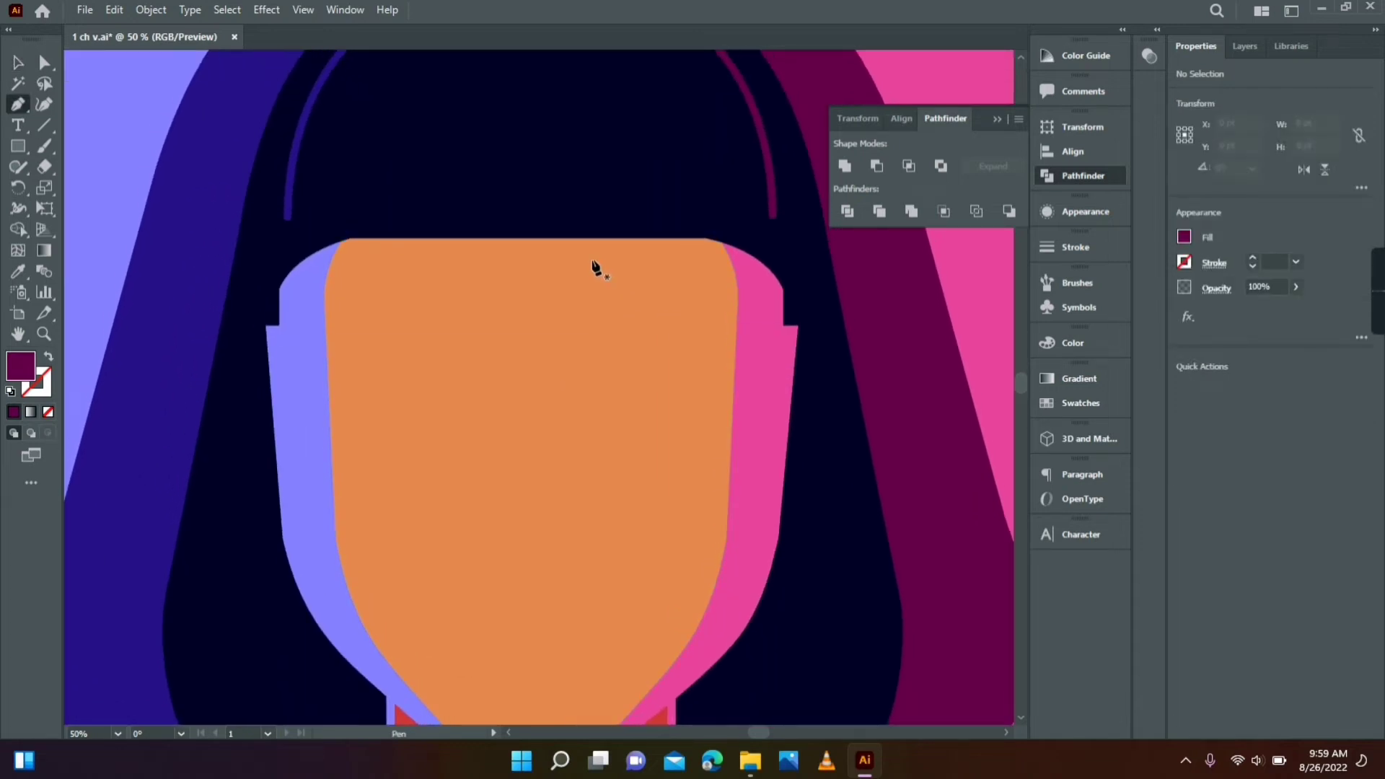
left_click(579, 247)
left_click(646, 234)
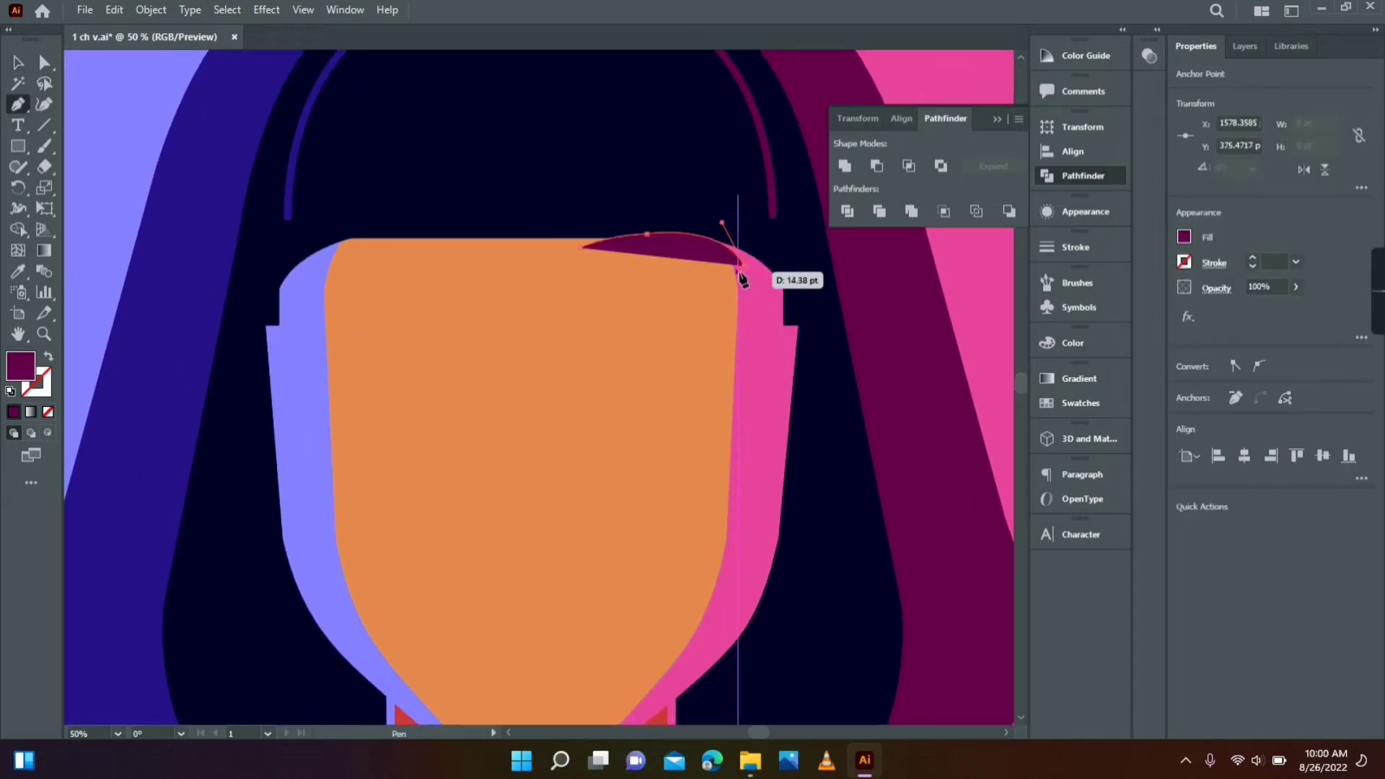
left_click_drag(743, 279, 743, 280)
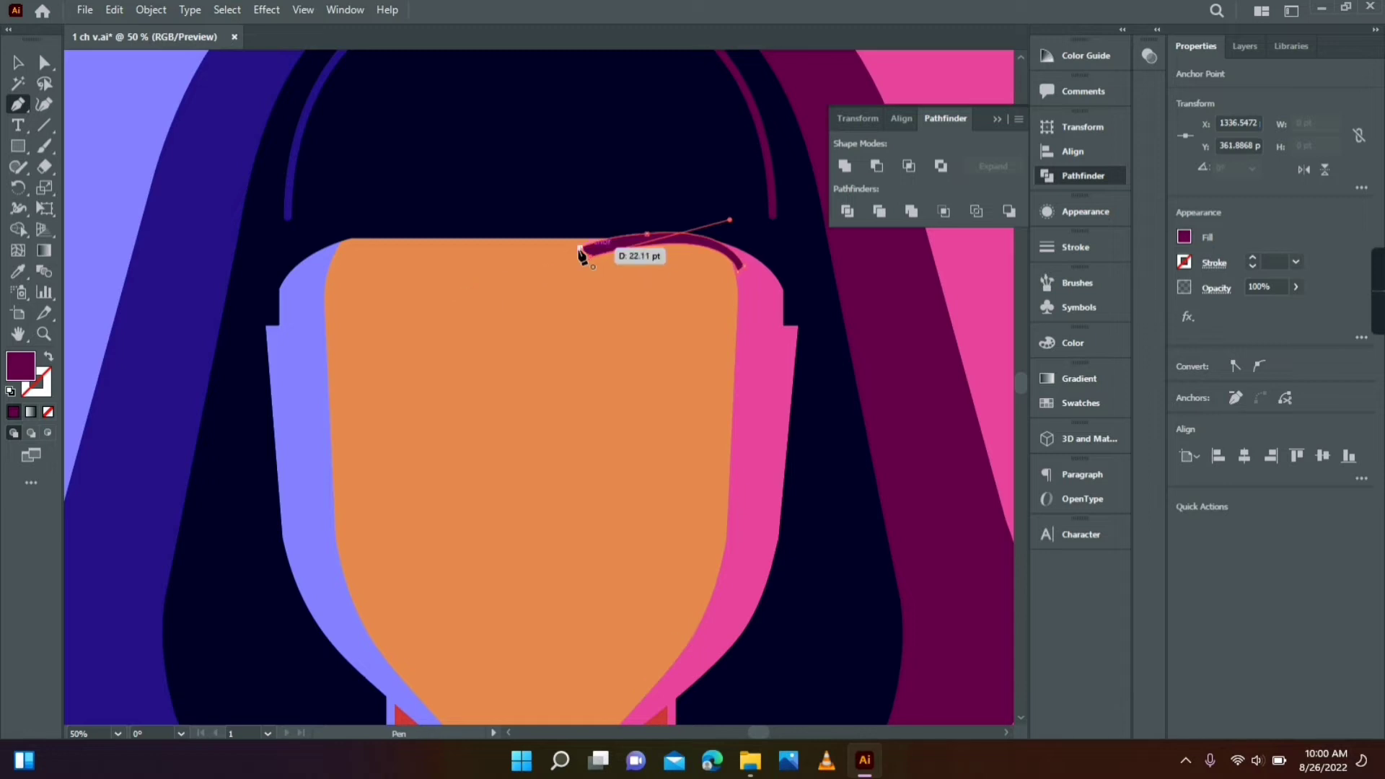
left_click(580, 249)
- Round the corners at the ends of the eyebrow shape
left_click(18, 63)
left_click(43, 63)
left_click_drag(591, 250, 602, 248)
left_click(116, 131)
- Reshape the eyebrow to about 259 by 57 pt with a thicker inner end and a tapered outer tip rounded about 4 pt
key("z")
left_click(655, 245)
left_click(530, 402)
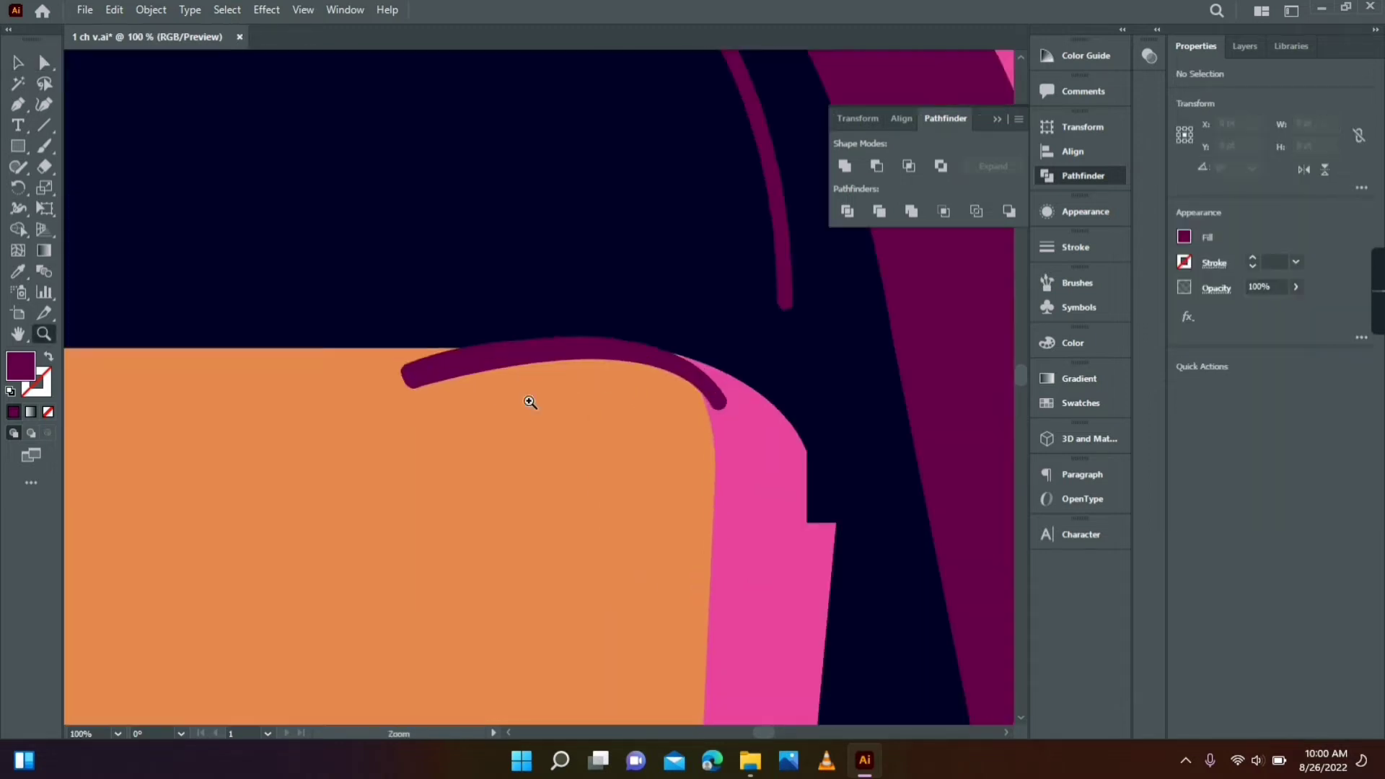
left_click(510, 379)
left_click(44, 63)
mouse_move(378, 369)
left_mouse_down()
mouse_move(372, 391)
mouse_move(413, 408)
mouse_move(402, 401)
mouse_move(395, 417)
mouse_move(437, 411)
mouse_move(404, 415)
mouse_move(370, 360)
left_mouse_up()
left_click(389, 326)
left_click(382, 372)
left_click_drag(472, 333, 460, 343)
left_click(765, 440)
left_click(849, 424)
left_click_drag(842, 428, 849, 433)
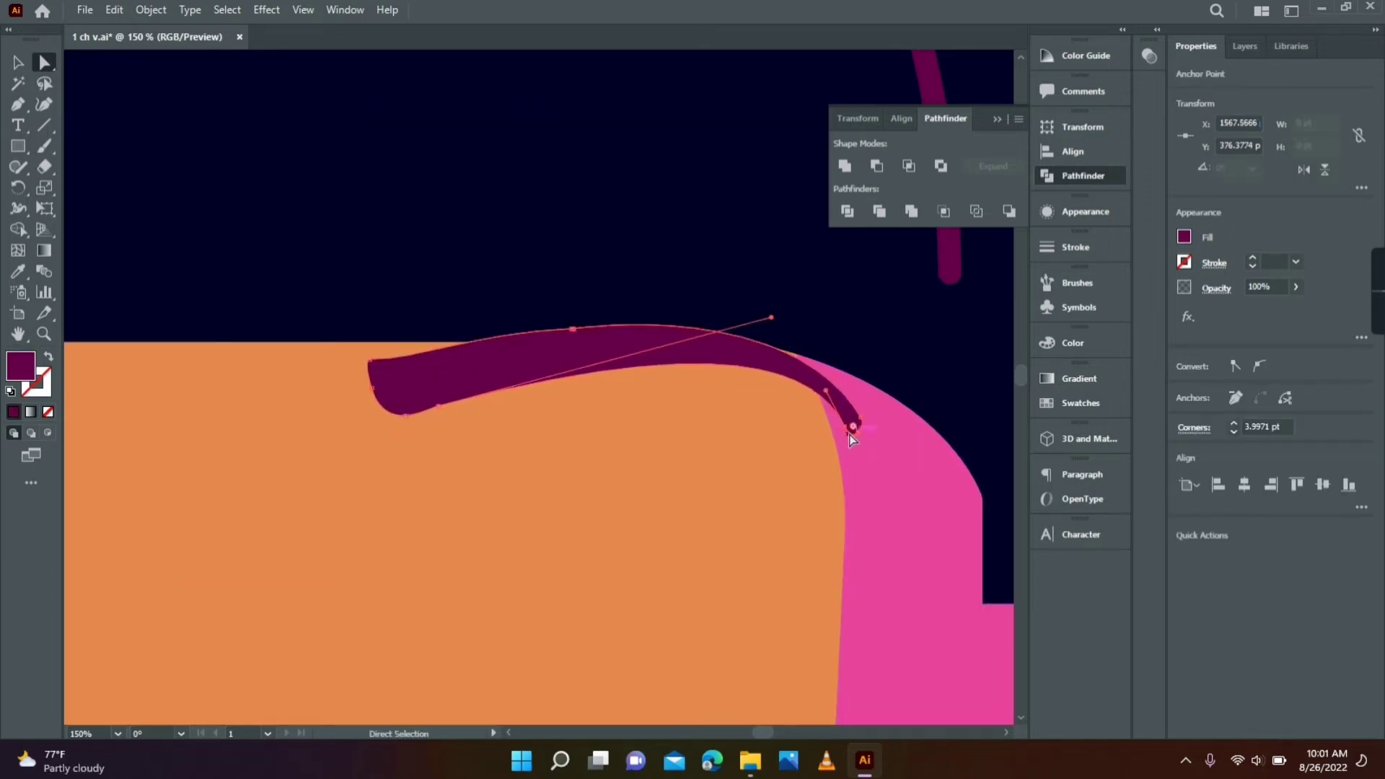
- Fill the eyebrow with the hair's dark navy
left_click(18, 271)
left_click(83, 184)
left_click(18, 63)
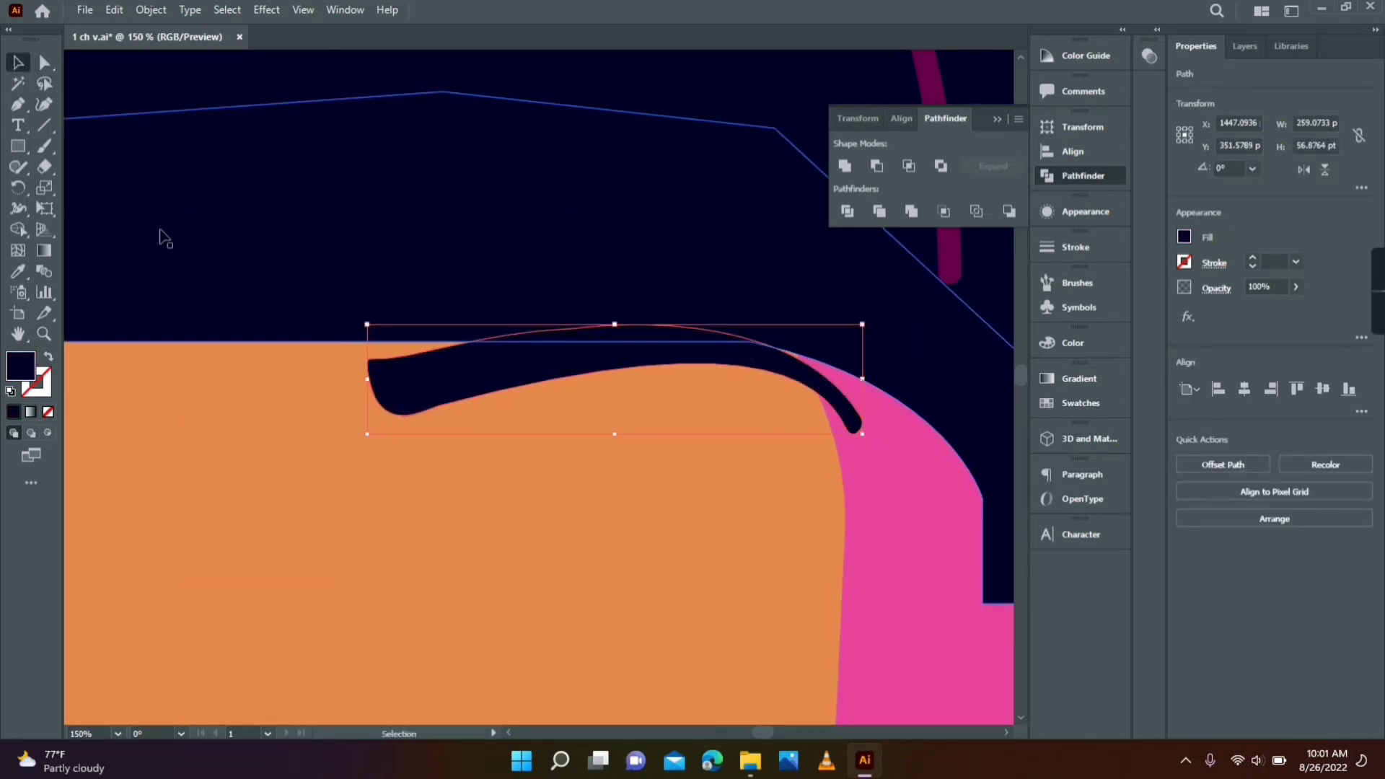
- Reflect a copy of the eyebrow across the vertical axis and place it on the periwinkle side of the forehead
right_click(422, 396)
mouse_move(505, 632)
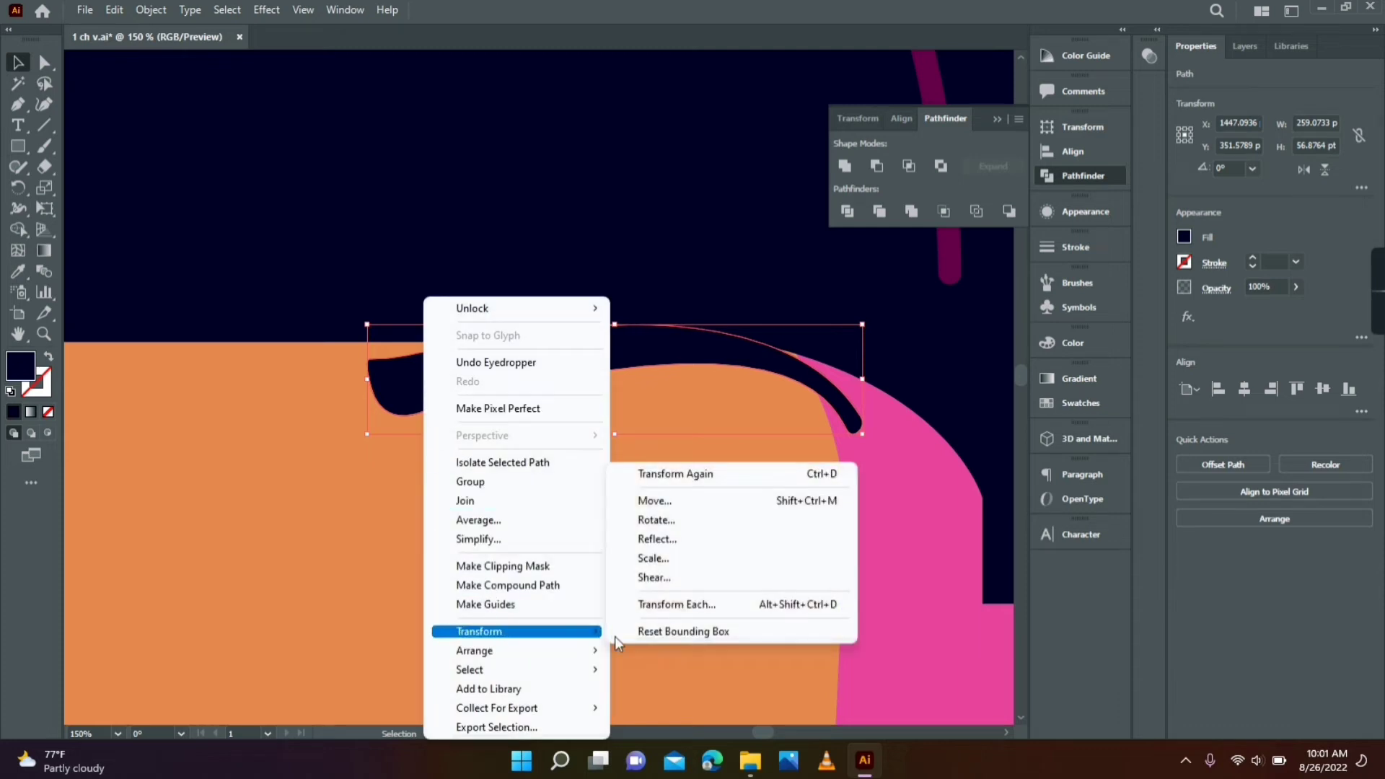
left_click(670, 538)
left_click(606, 488)
left_click_drag(628, 346, 337, 351)
left_click(749, 299, "alt")
key("v")
left_click_drag(600, 322, 445, 278)
left_click(136, 223)
left_click(652, 265)
left_click(144, 260)
- Draw an upper eyelid curve about 106 by 27 pt below the pink-side eyebrow, with a navy stroke and no fill
key("z")
left_click(846, 280)
left_click(846, 280)
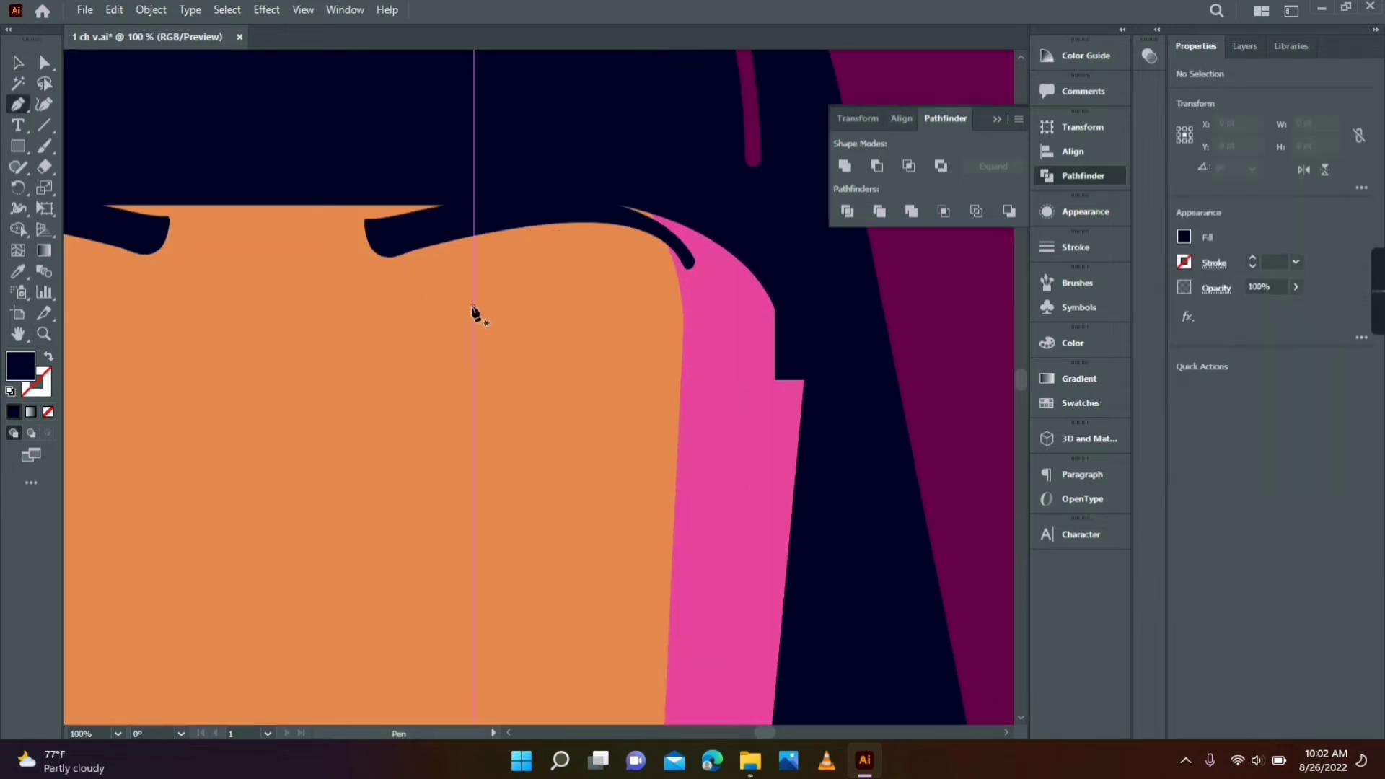
left_click(472, 305)
left_click_drag(669, 328, 663, 326)
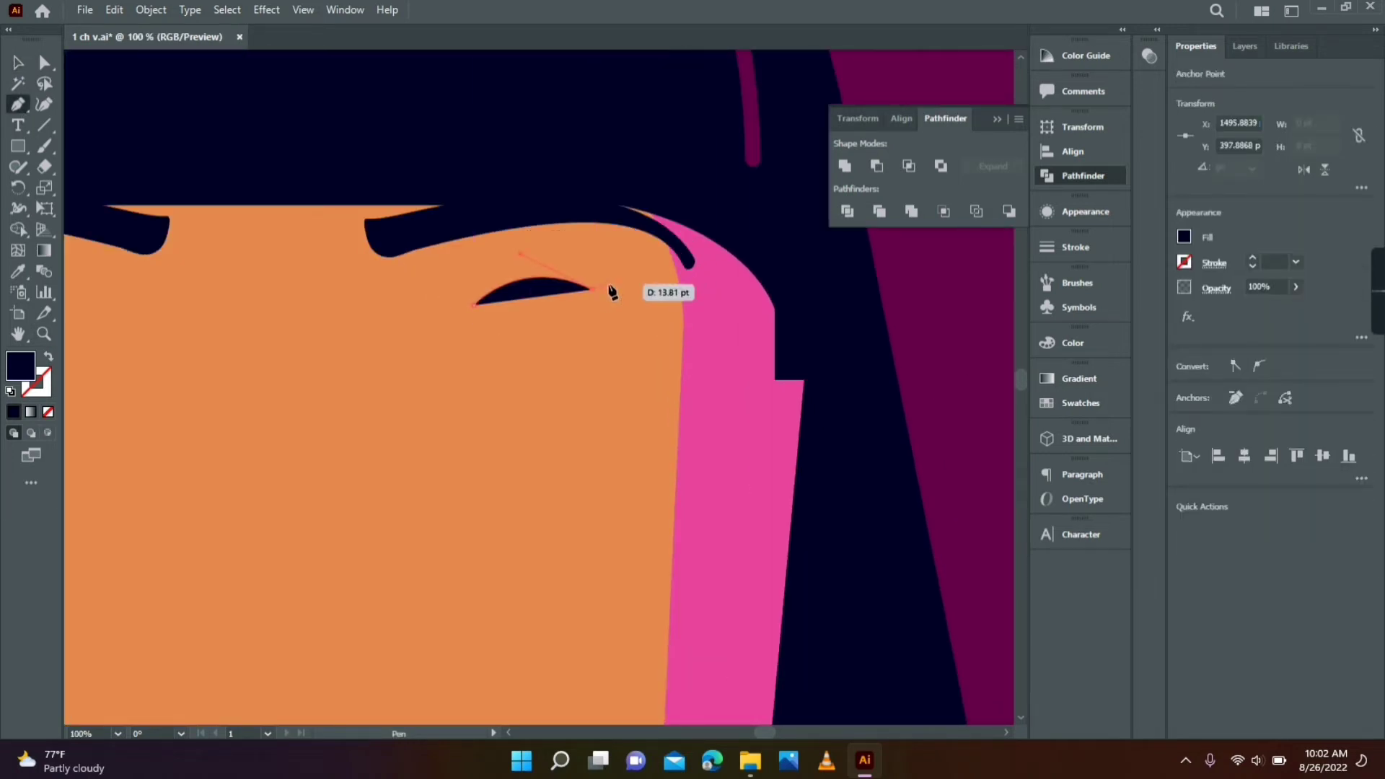
left_click(49, 356)
key("a")
left_click_drag(473, 305, 473, 313)
left_click_drag(520, 253, 500, 251)
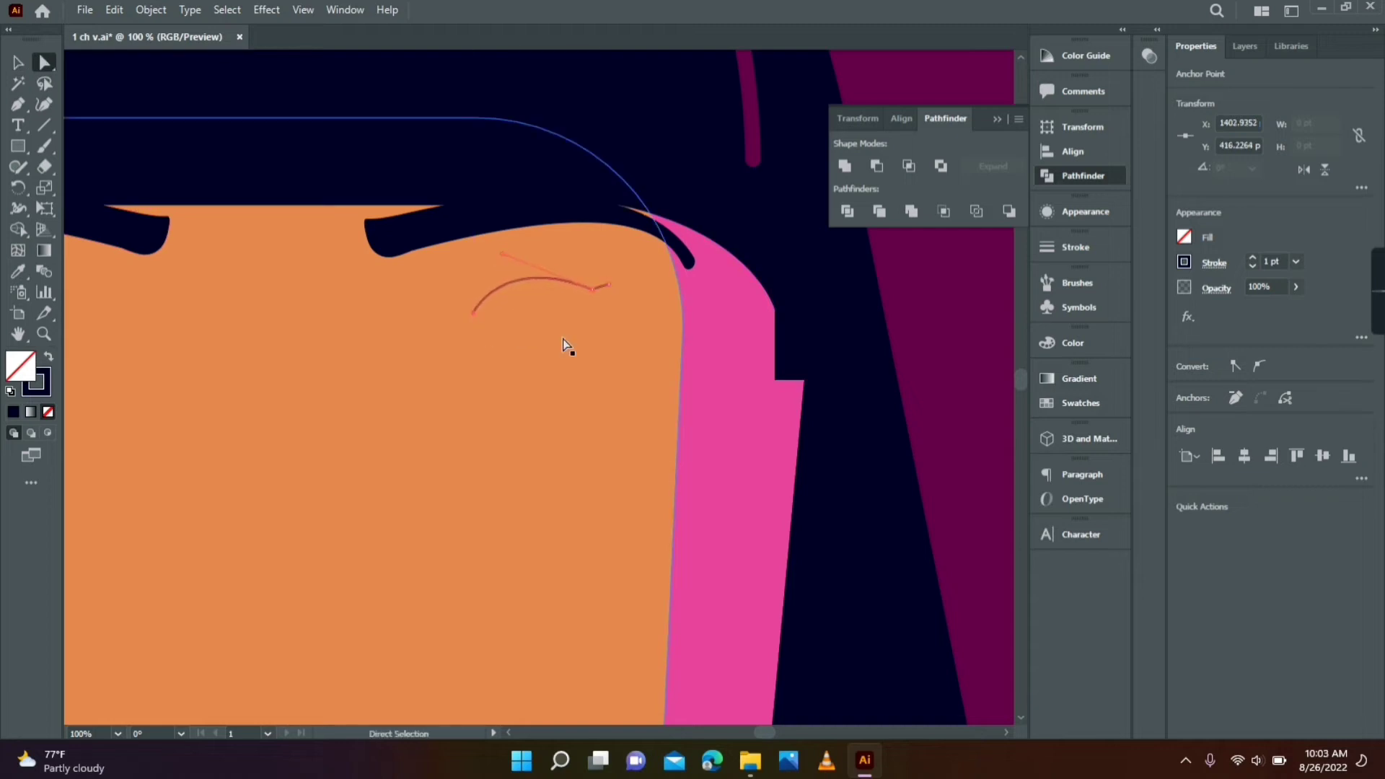
left_click(477, 170, "ctrl")
- Draw a lower eyelid curve about 98 by 21 pt beneath the upper one, with a dark purple stroke and no fill
left_click(468, 313)
mouse_move(592, 290)
left_mouse_down()
mouse_move(656, 239)
mouse_move(624, 249)
left_mouse_up()
left_click(18, 63)
left_click(48, 356)
left_click(18, 271)
left_click(928, 310)
left_click(48, 356)
left_click(18, 62)
left_click(934, 347)
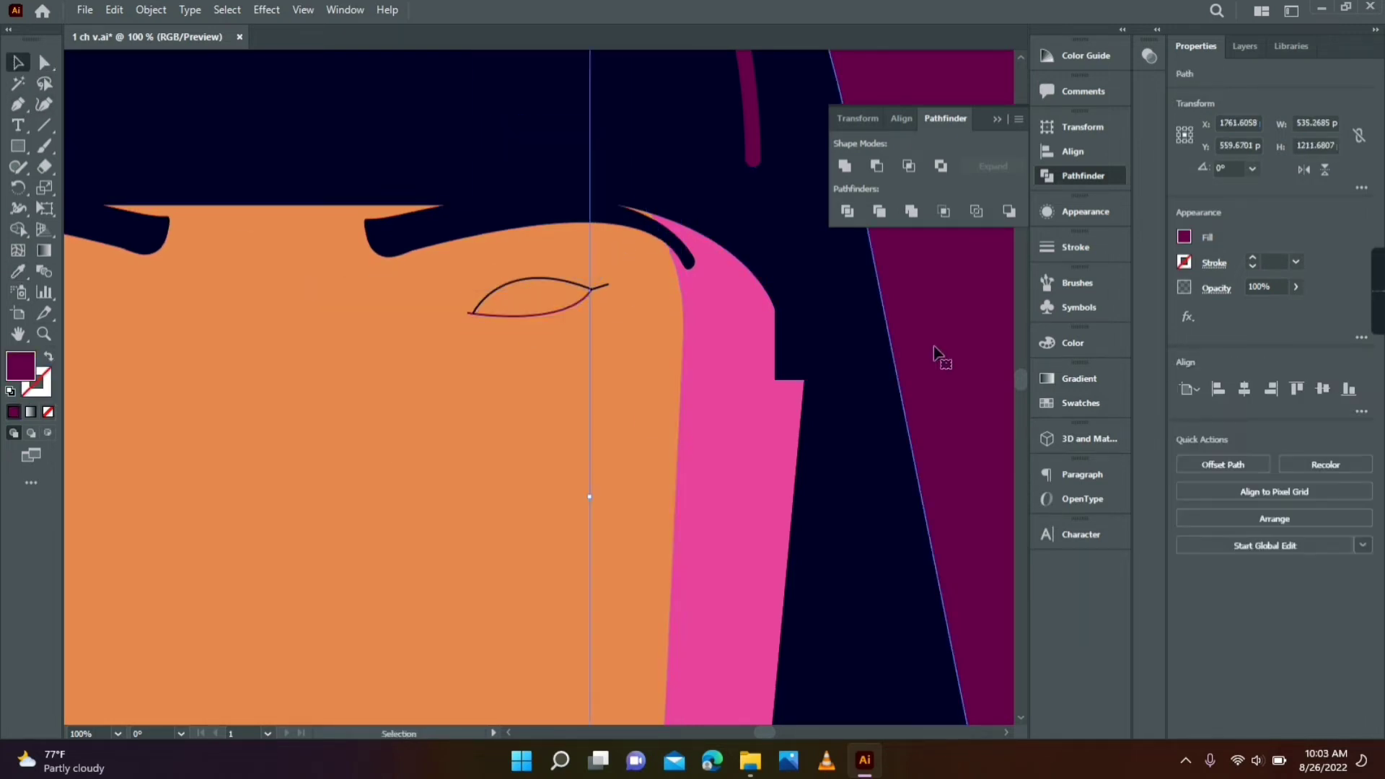
- Draw a circular iris between the eyelid lines and fill it with the hair's dark navy
left_click(18, 146)
left_click(101, 185)
mouse_move(496, 275)
left_mouse_down()
mouse_move(530, 298)
mouse_move(522, 292)
left_mouse_up()
left_click(18, 271)
left_click(180, 159)
left_click(18, 63)
left_click(173, 288)
- Draw a highlight circle about 8 pt wide inside the iris and fill it with white FFFFFF
left_click(18, 146)
double_click(20, 364)
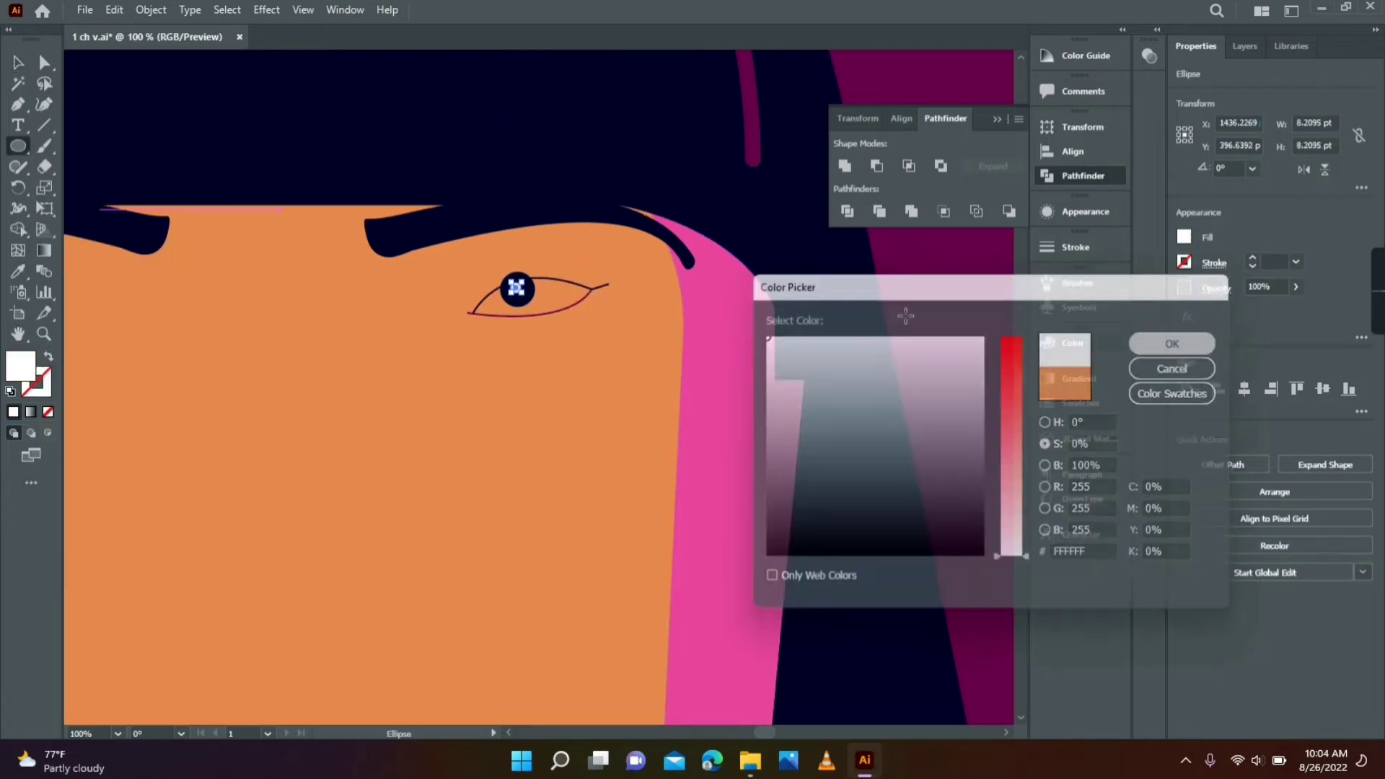
left_click(1165, 343)
key("v")
- Set the stroke weight of the upper and lower eyelid lines to 4 pt
left_click(556, 283)
left_click(1296, 261)
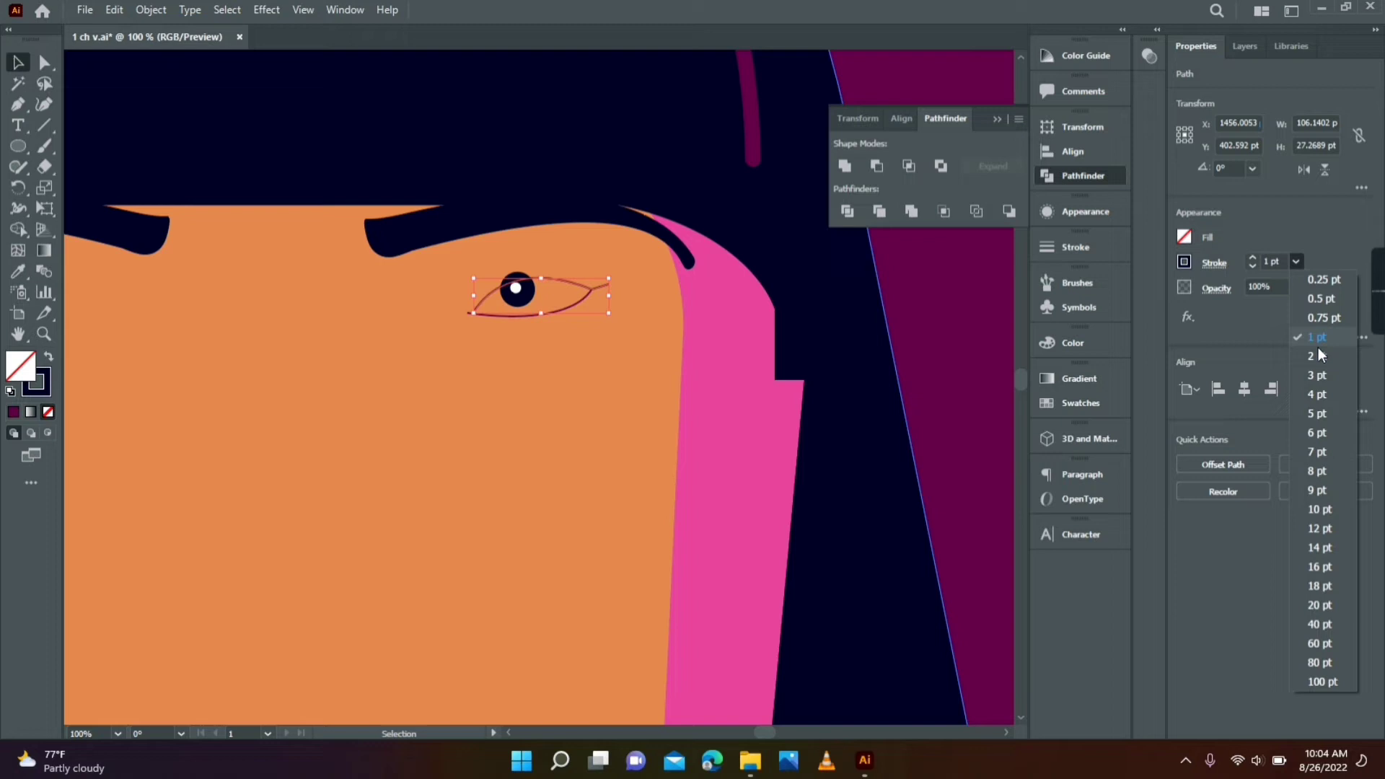
left_click(1325, 393)
left_click(565, 314)
left_click(560, 310)
left_click(1296, 261)
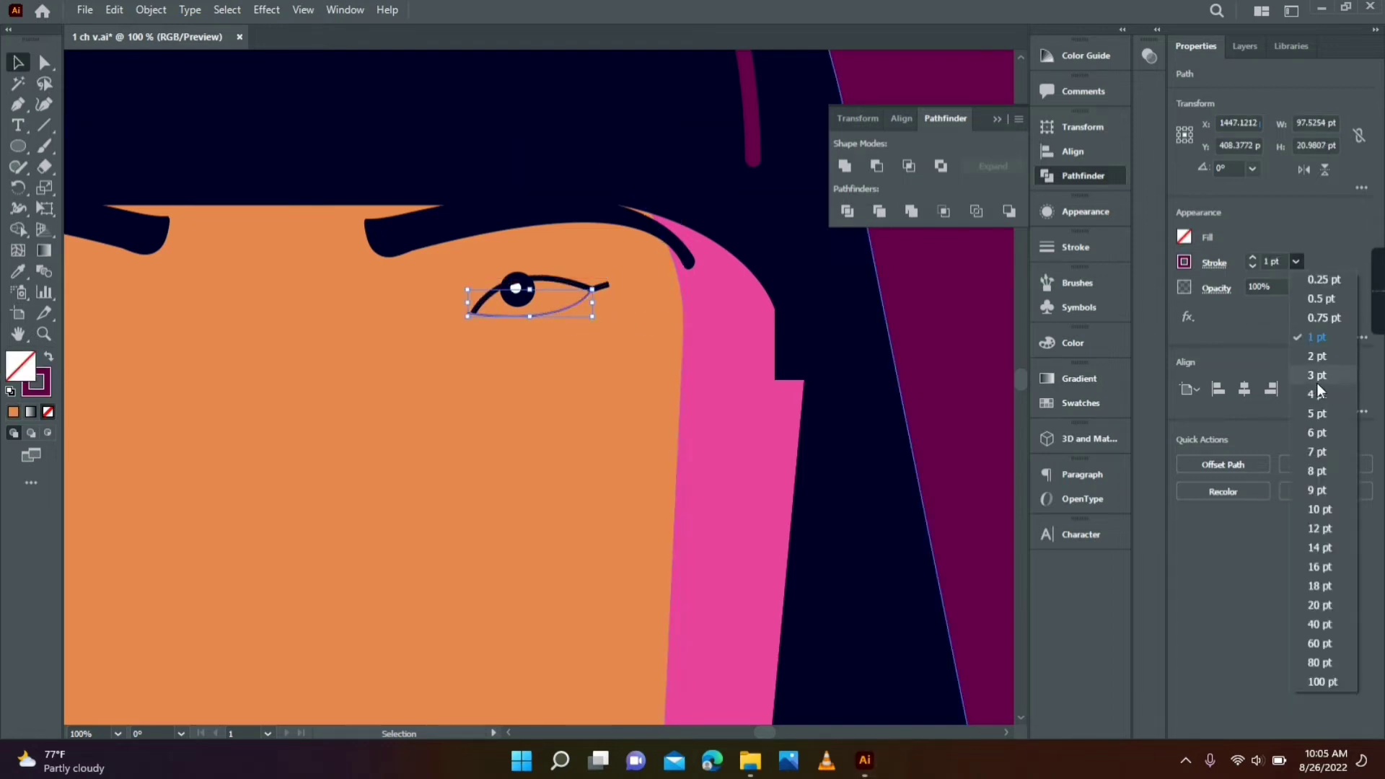
left_click(1317, 393)
- Shift the lower eyelid line's inner end point to meet the inner end of the upper eyelid
key("a")
left_click(468, 315)
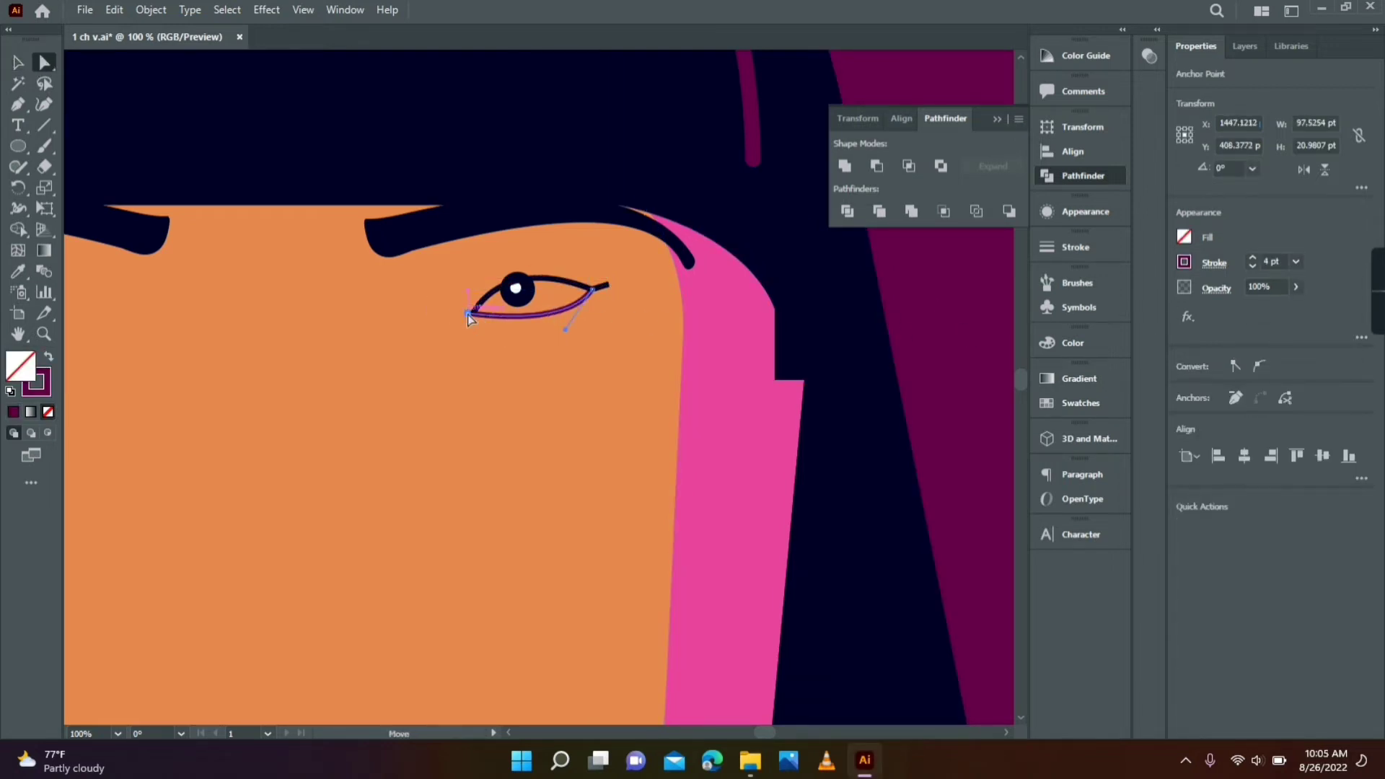
left_click_drag(467, 313, 473, 313)
left_click(16, 60)
left_click(137, 234)
- Draw a curved cutting shape with the Pen tool across the iris, following the upper eyelid line
left_click(41, 334)
left_click(526, 311)
left_click(552, 366)
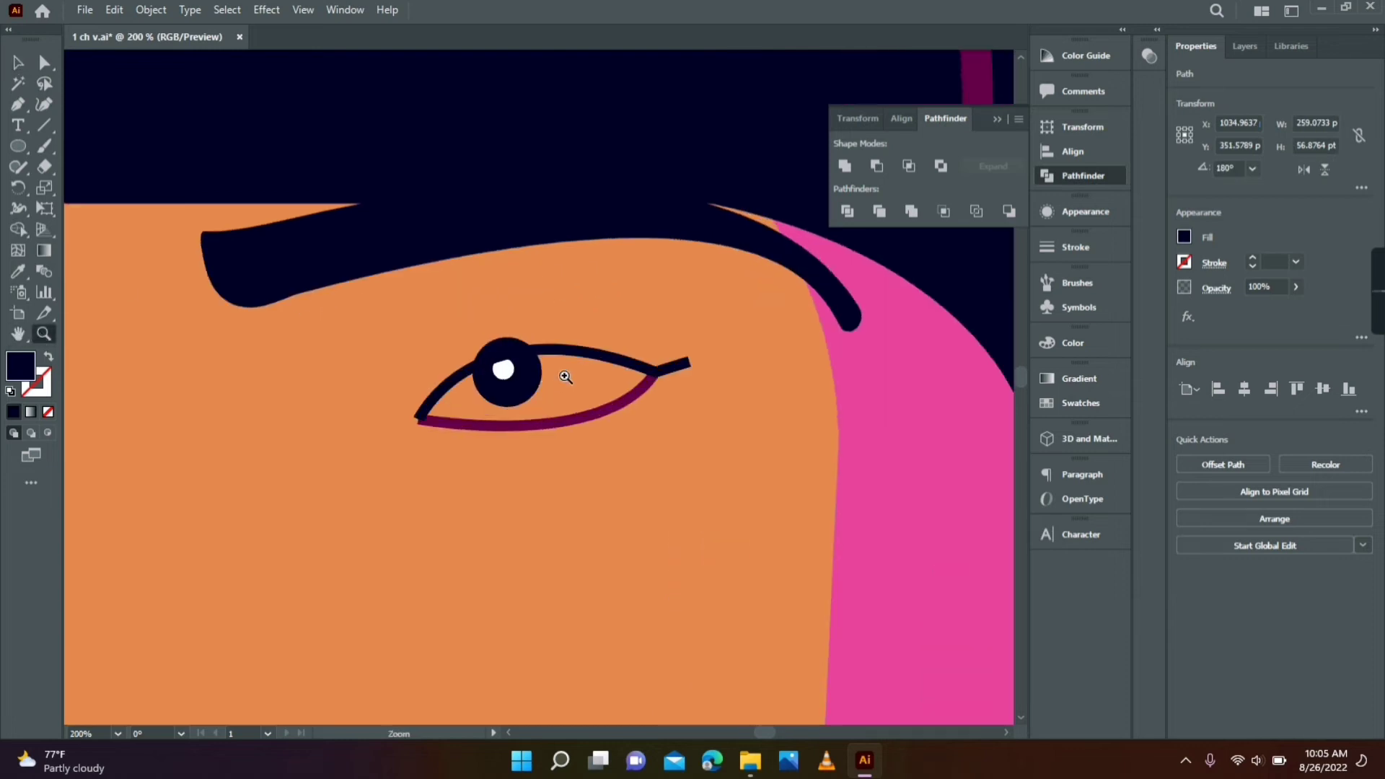
left_click(562, 377)
key("p")
left_click(398, 376)
- Divide the iris with the cutting shape in Pathfinder, ungroup the pieces and delete the part above the eyelid
left_click(20, 63)
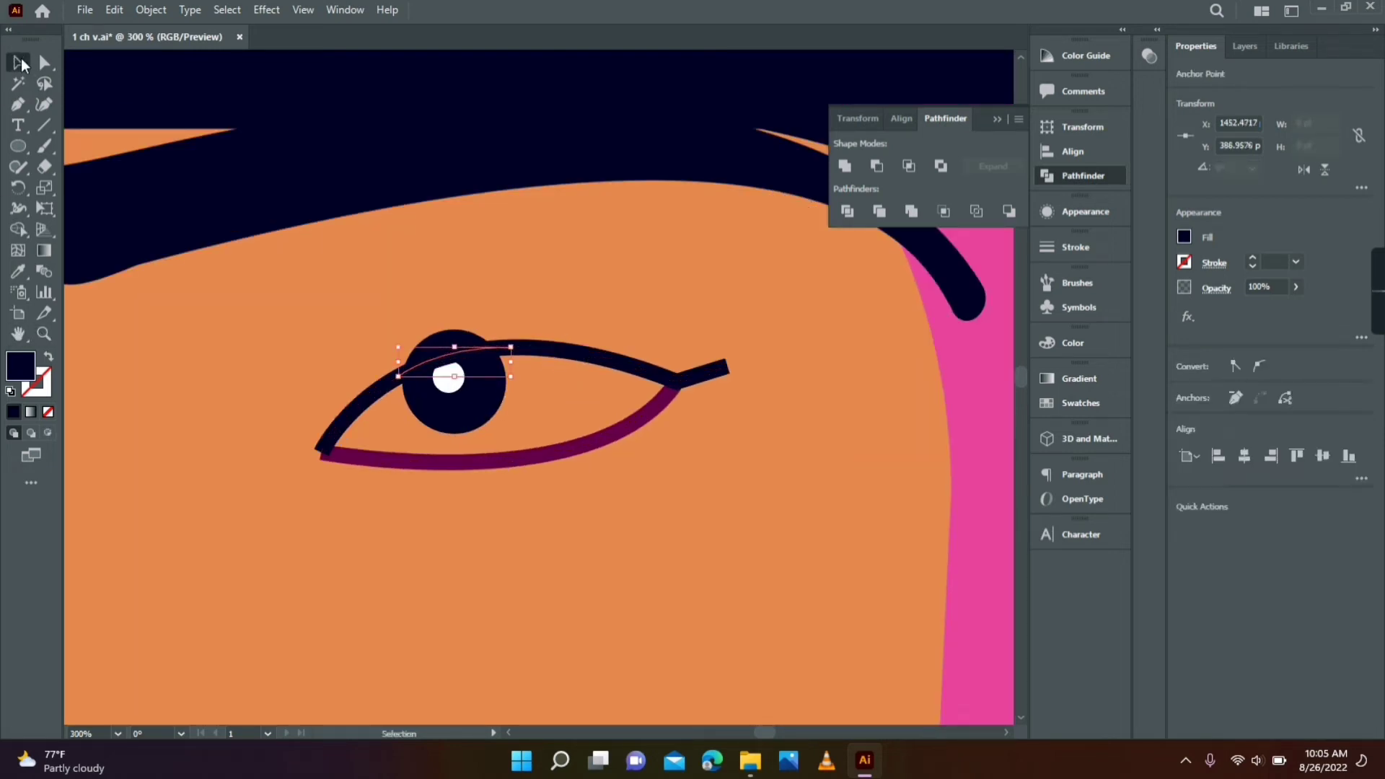
left_click(431, 348, "shift")
left_click(847, 211)
right_click(459, 363)
left_click(525, 539)
left_click(524, 516)
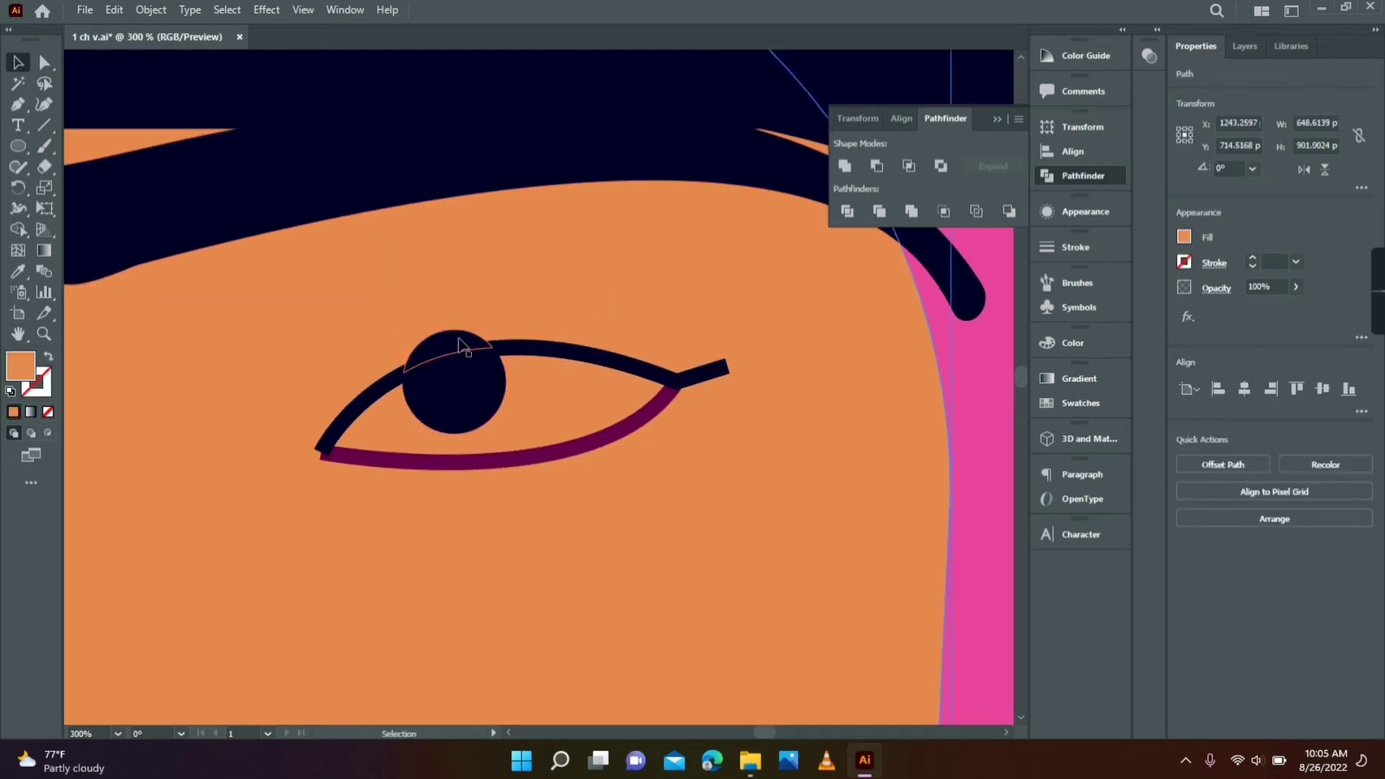
left_click(462, 341)
key("Delete")
- Draw a new small white highlight circle inside the trimmed iris
left_click(18, 146)
left_click_drag(430, 374, 456, 399)
left_click(18, 63)
left_click(274, 360)
- Trace a closed eye-white shape with the Pen tool along the lower and upper eyelid lines
left_click(44, 333)
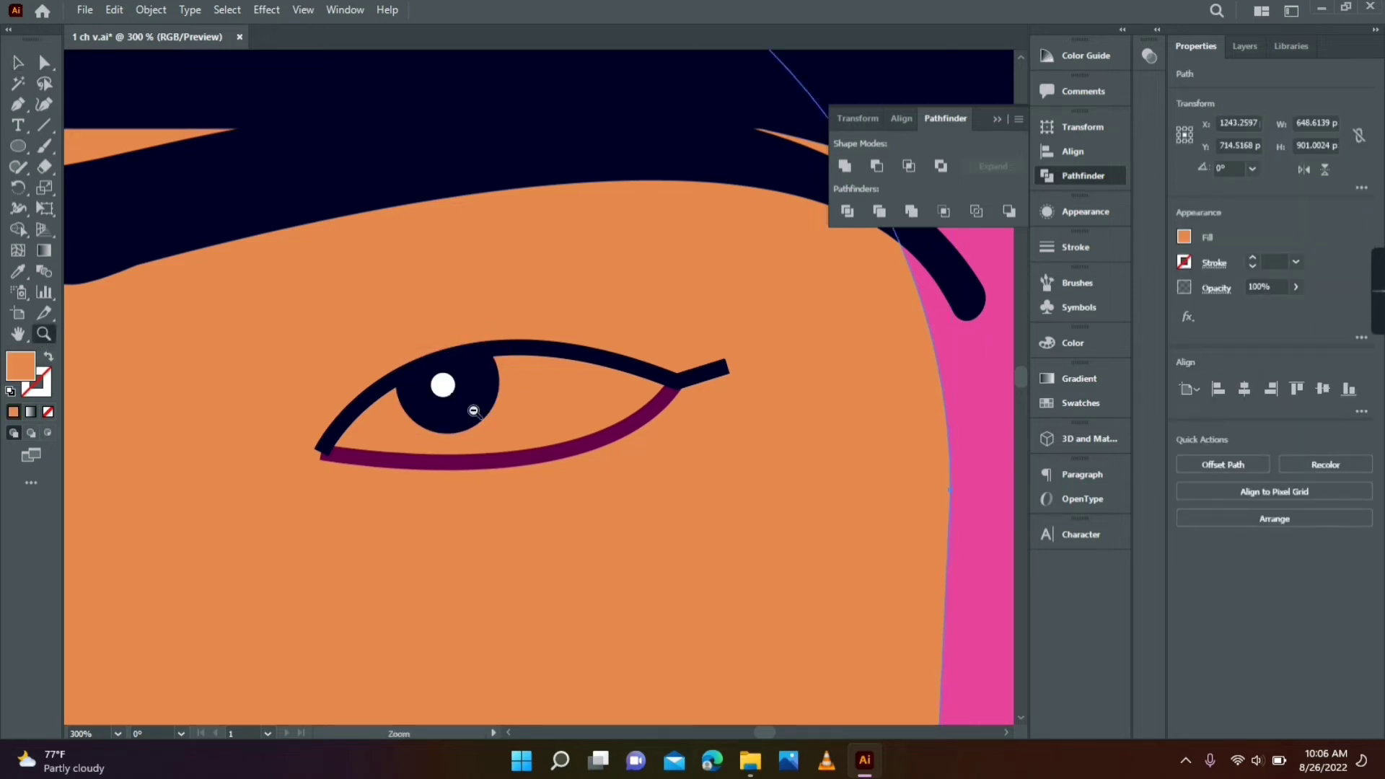
left_click(473, 407, "alt")
left_click(473, 406, "alt")
left_click(473, 405, "alt")
left_click(637, 374)
left_click(598, 379)
left_click(538, 385)
left_click(475, 388)
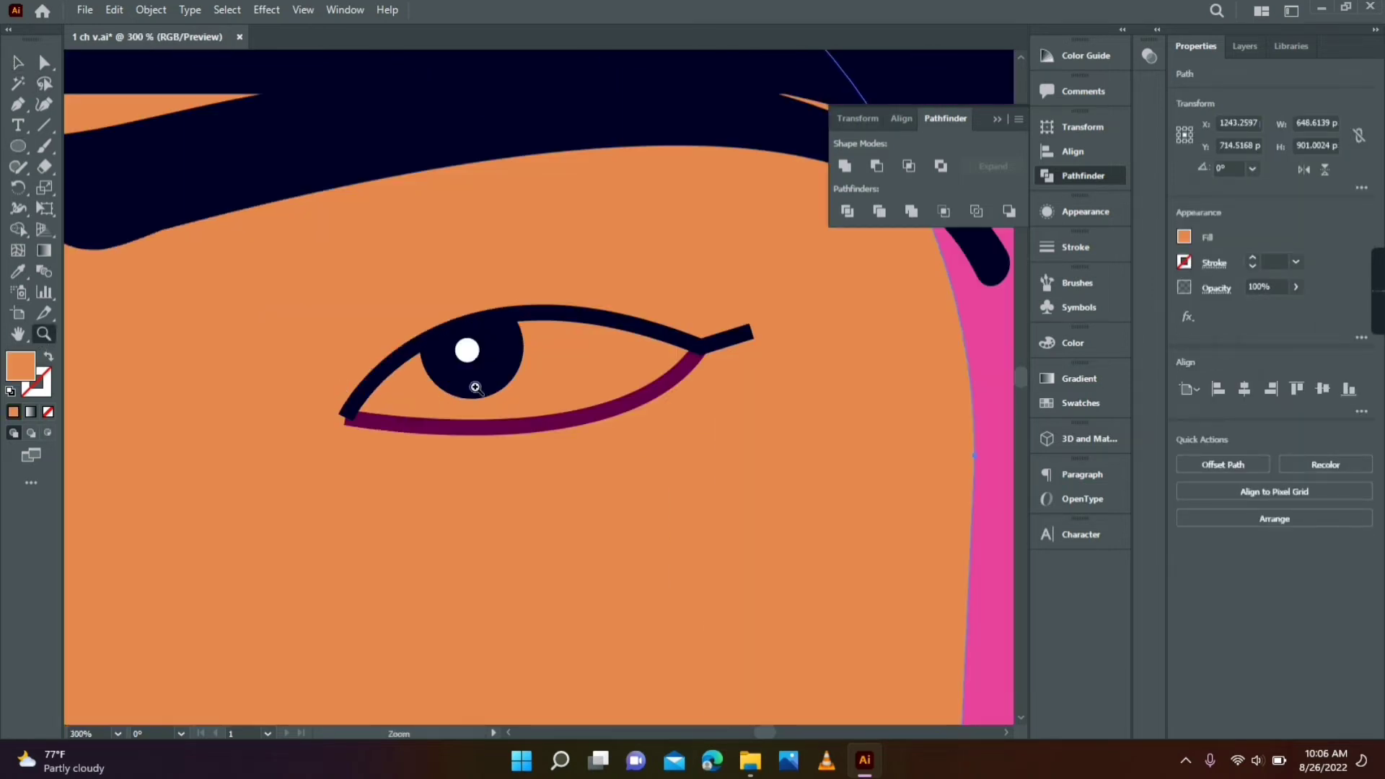
left_click(346, 416)
key("Caps_Lock")
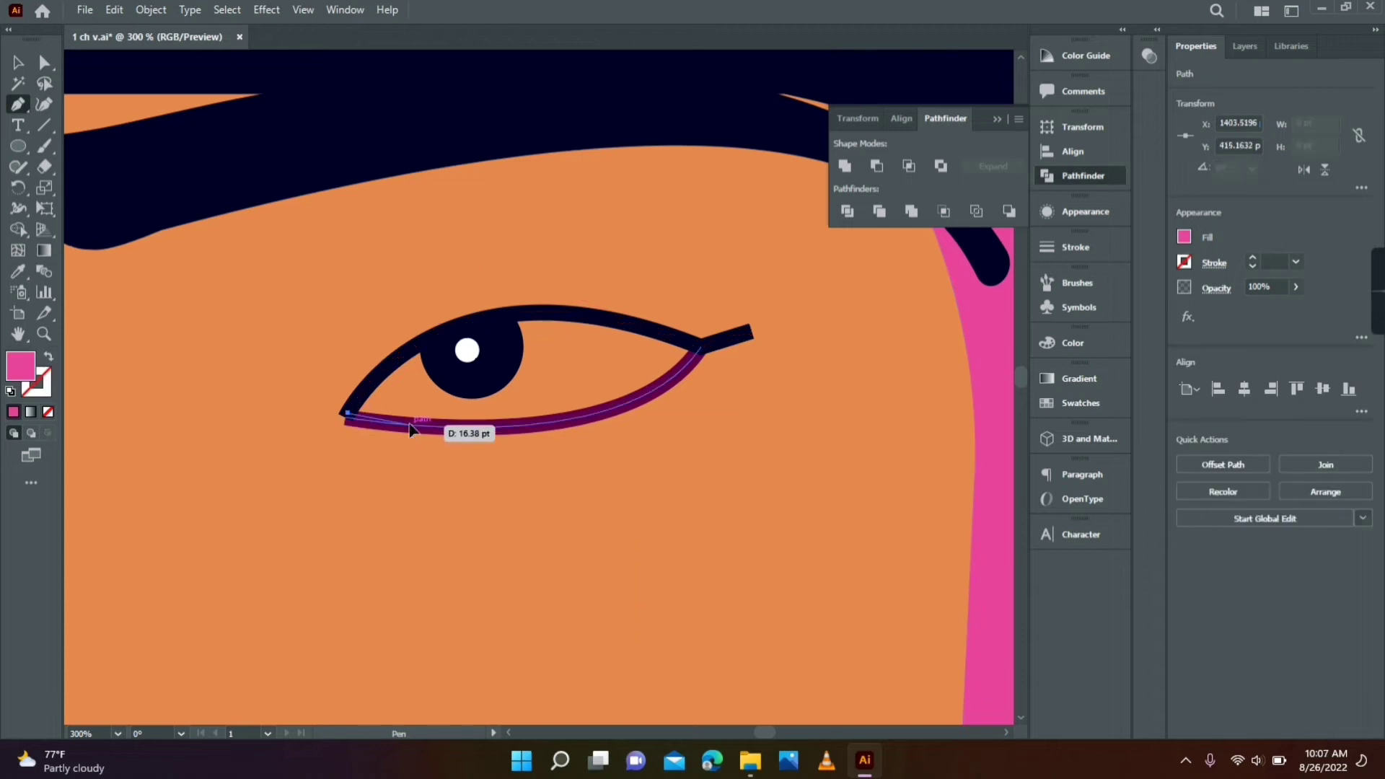
left_click_drag(697, 345, 726, 361)
left_click_drag(440, 328, 476, 323)
left_click(353, 415)
- Fill the traced eye shape with white
double_click(20, 366)
left_click(764, 337)
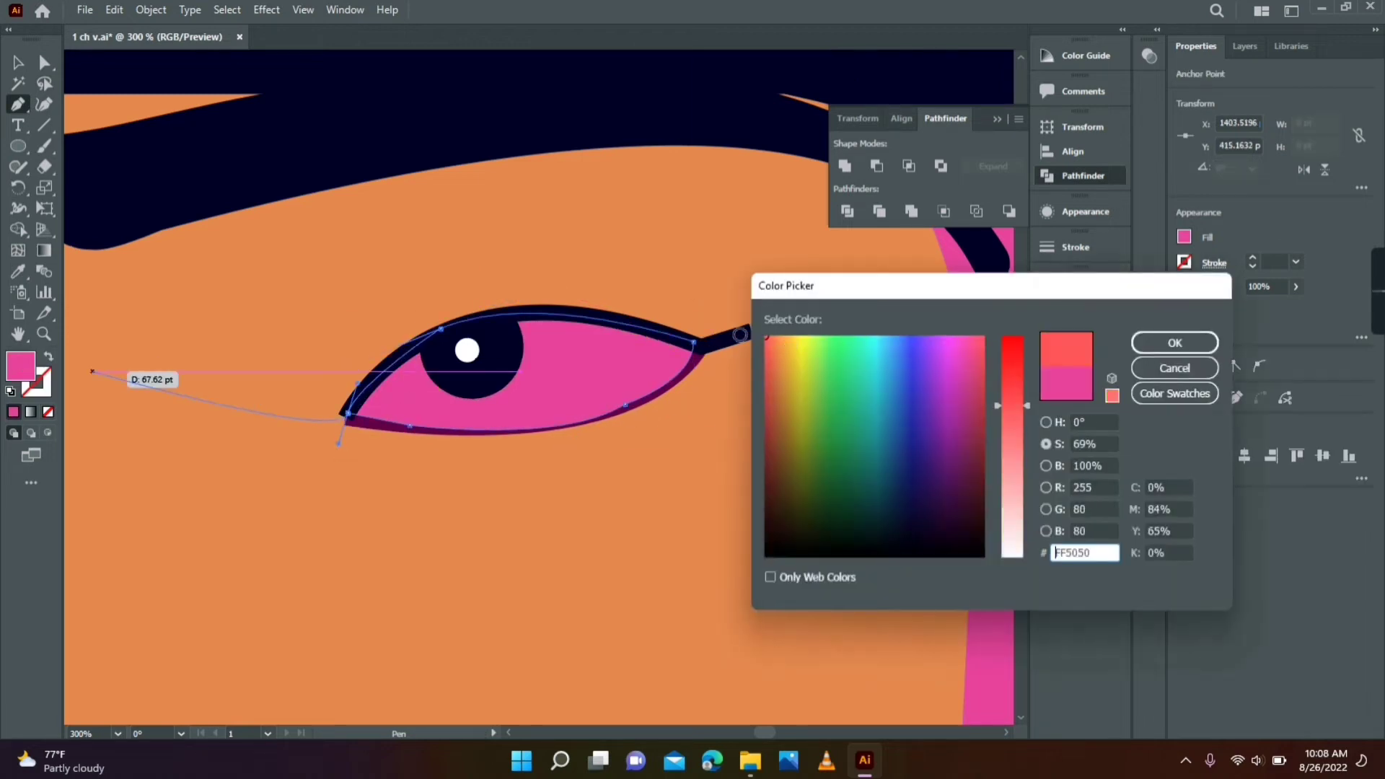
left_click_drag(1010, 406, 1011, 556)
left_click(1175, 342)
- Bring the lower eyelid line in front of the eye white and move the white down to fit within the lids
key("v")
left_click(991, 469)
left_click(703, 349)
left_click(361, 448)
left_click(438, 433)
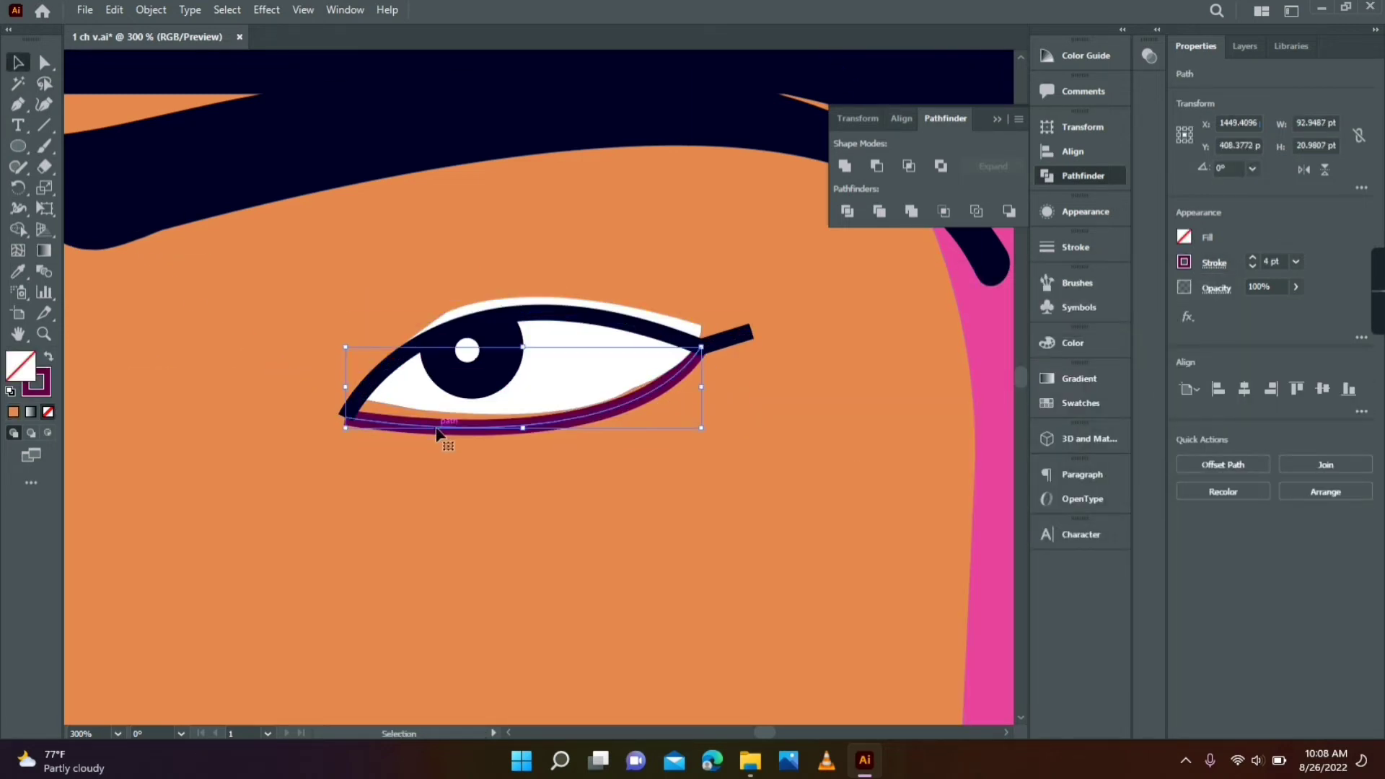
right_click(438, 432)
mouse_move(505, 647)
left_click(681, 649)
left_click(626, 442)
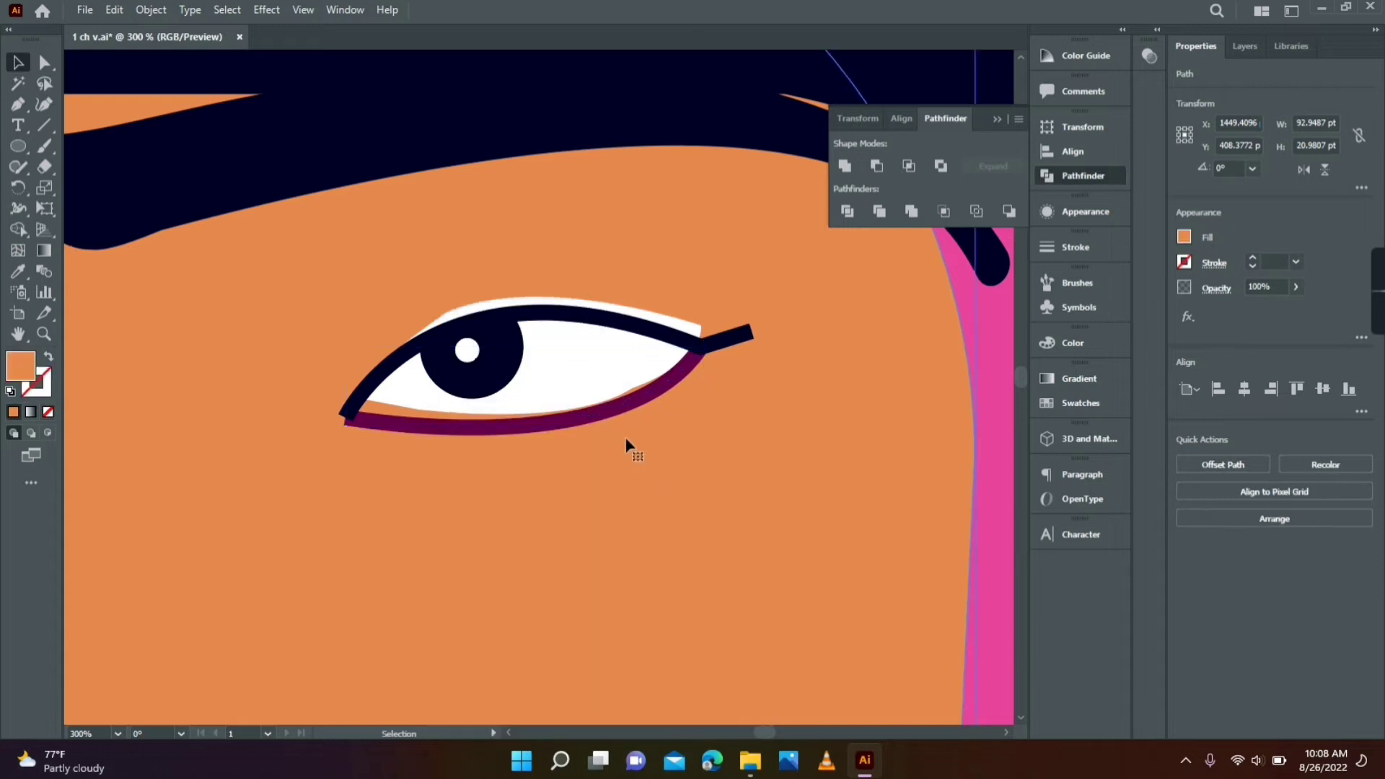
left_click_drag(595, 366, 594, 382)
- Group the highlight, iris, eye white and both eyelid lines into one eye
left_click(44, 334)
left_click(508, 395)
key("v")
left_click(457, 336)
left_click(504, 361, "shift")
left_click(620, 393, "shift")
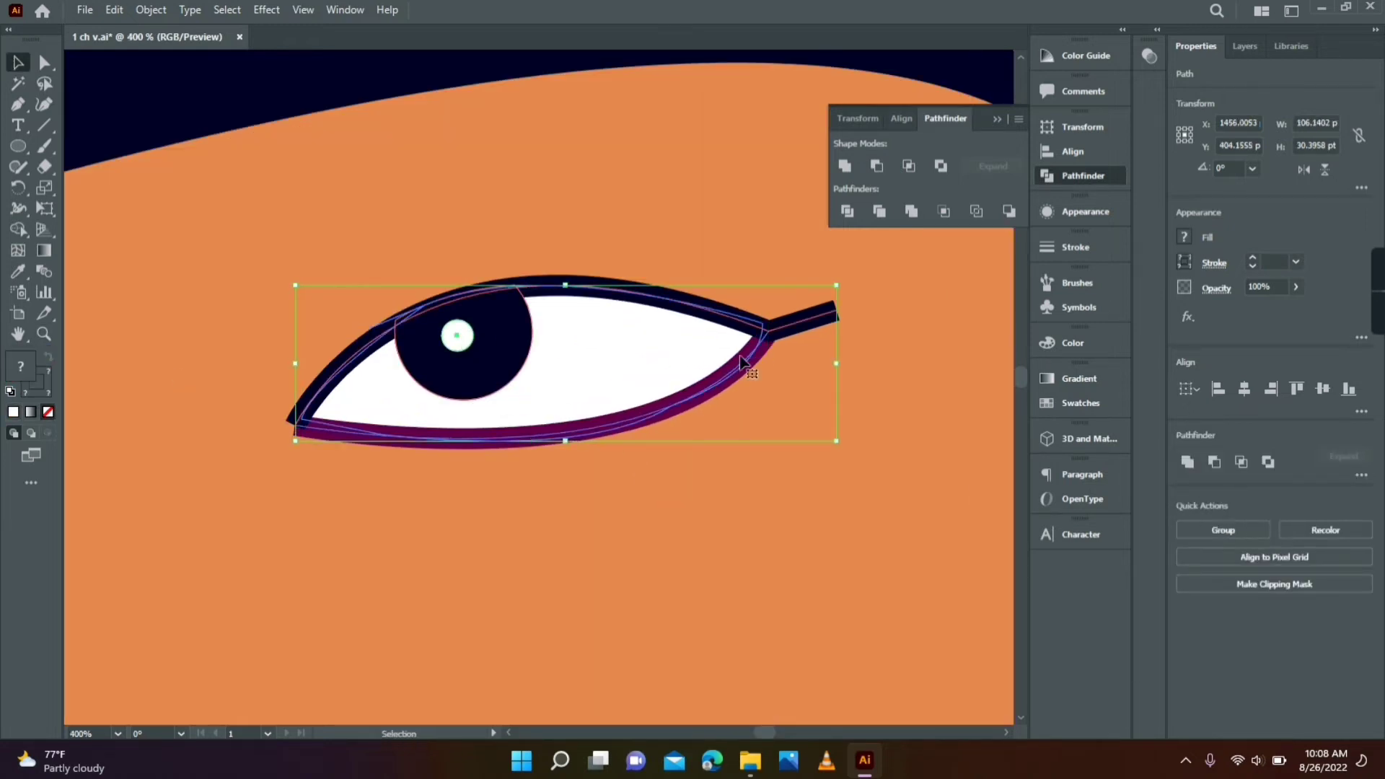
key("ctrl+g")
- Reflect a copy of the eye group across the vertical axis and place it beneath the periwinkle-side eyebrow
scroll(743, 361, "down", 8)
right_click(615, 395)
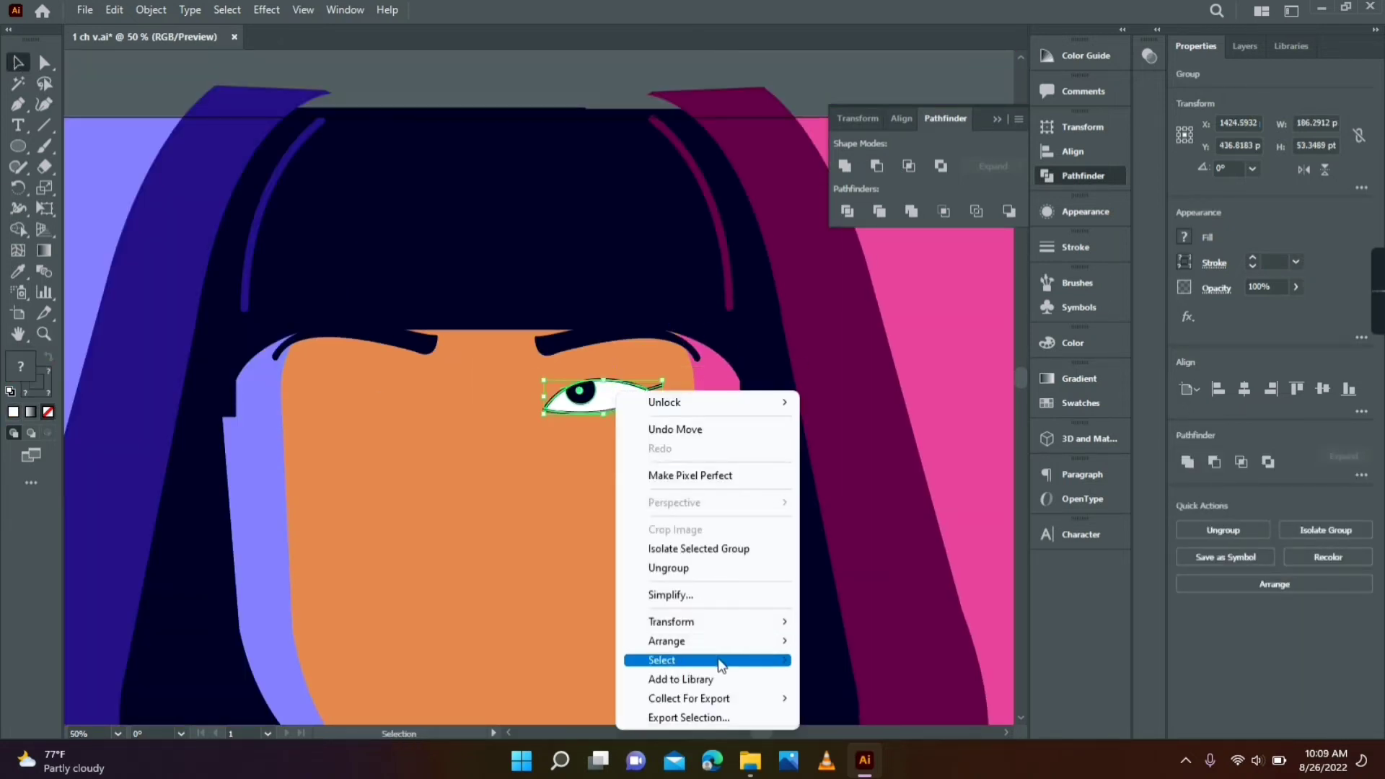
mouse_move(721, 621)
left_click(844, 530)
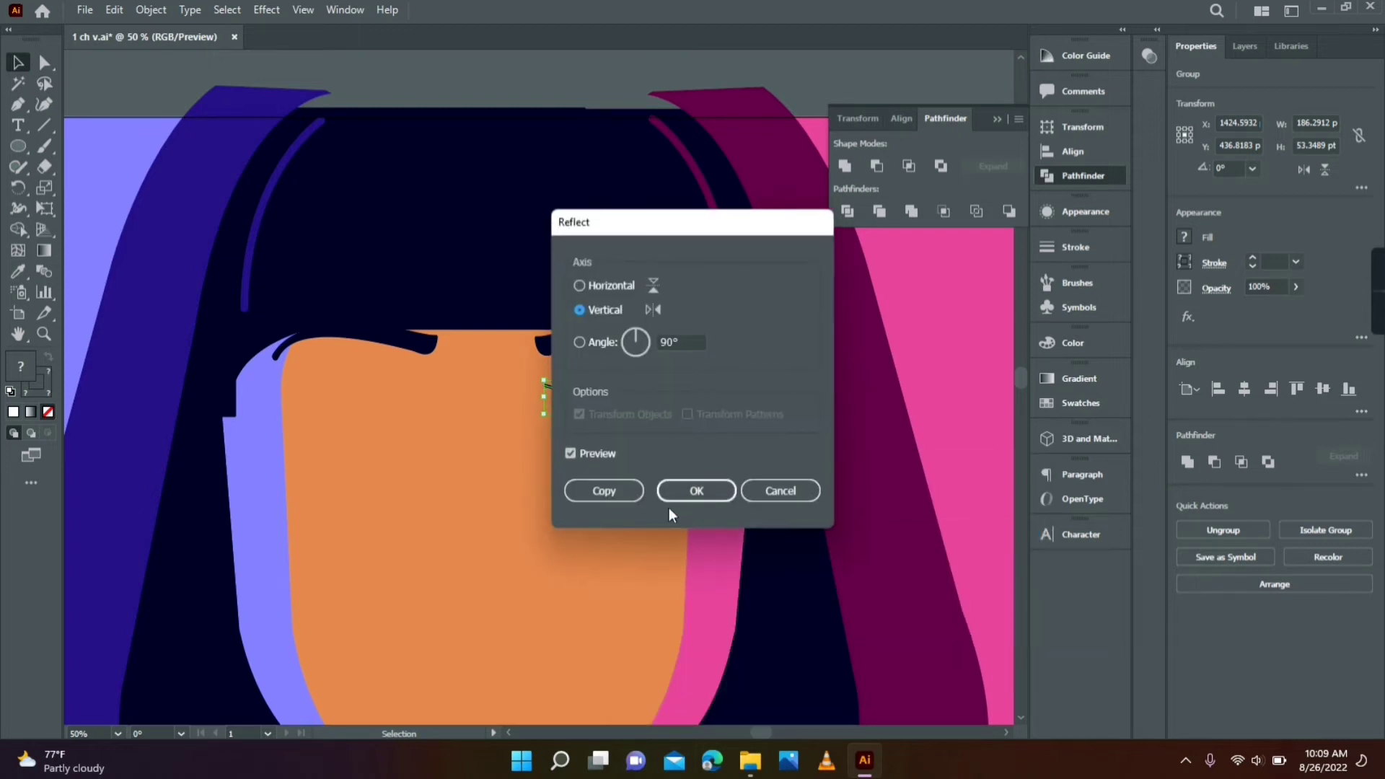
left_click(605, 490)
left_click_drag(606, 397, 339, 417)
key("l")
key("ctrl+shift+a")
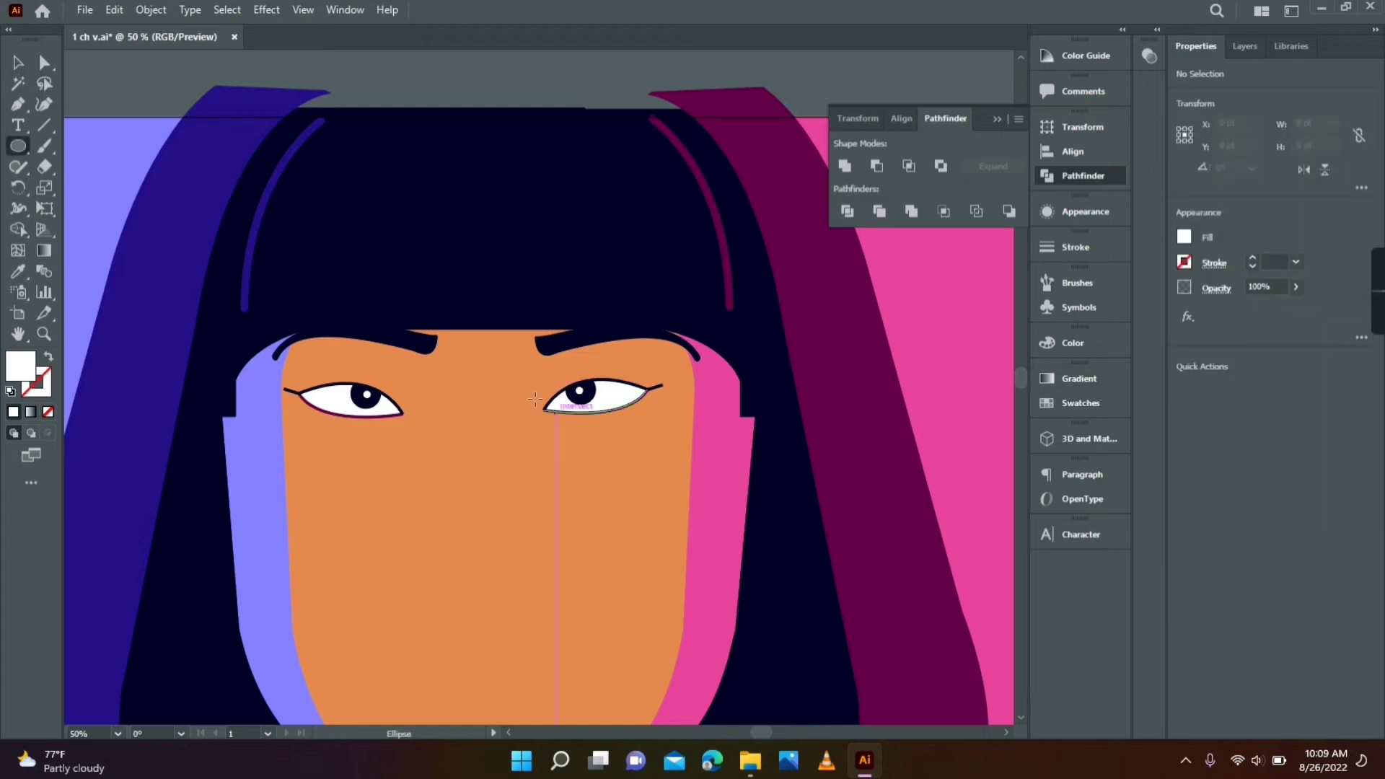
- Draw an ellipse around the pink-side eye and raise its two side anchor points to shape a glasses lens
left_click_drag(518, 373, 682, 531)
key("a")
left_click_drag(518, 452, 522, 430)
left_click_drag(685, 441, 691, 429)
- Turn the lens shape into an unfilled white outline with a 10 pt stroke
left_click(49, 356)
left_click(18, 62)
left_click(1295, 261)
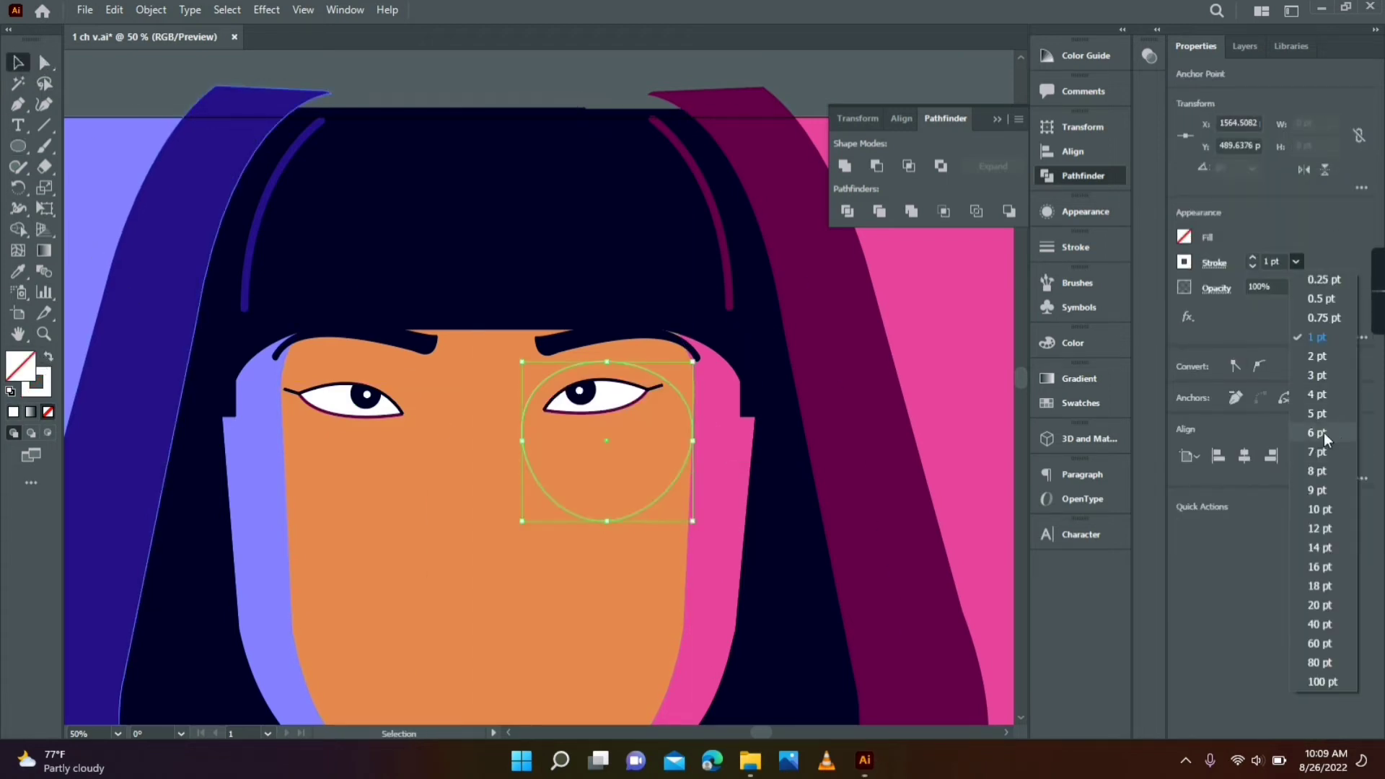
left_click(1322, 507)
left_click(946, 404)
- Copy the lens over the periwinkle-side eye and connect both lenses with a straight white top bar
left_click(692, 430)
left_click_drag(525, 413, 269, 398)
key("p")
left_click(362, 348)
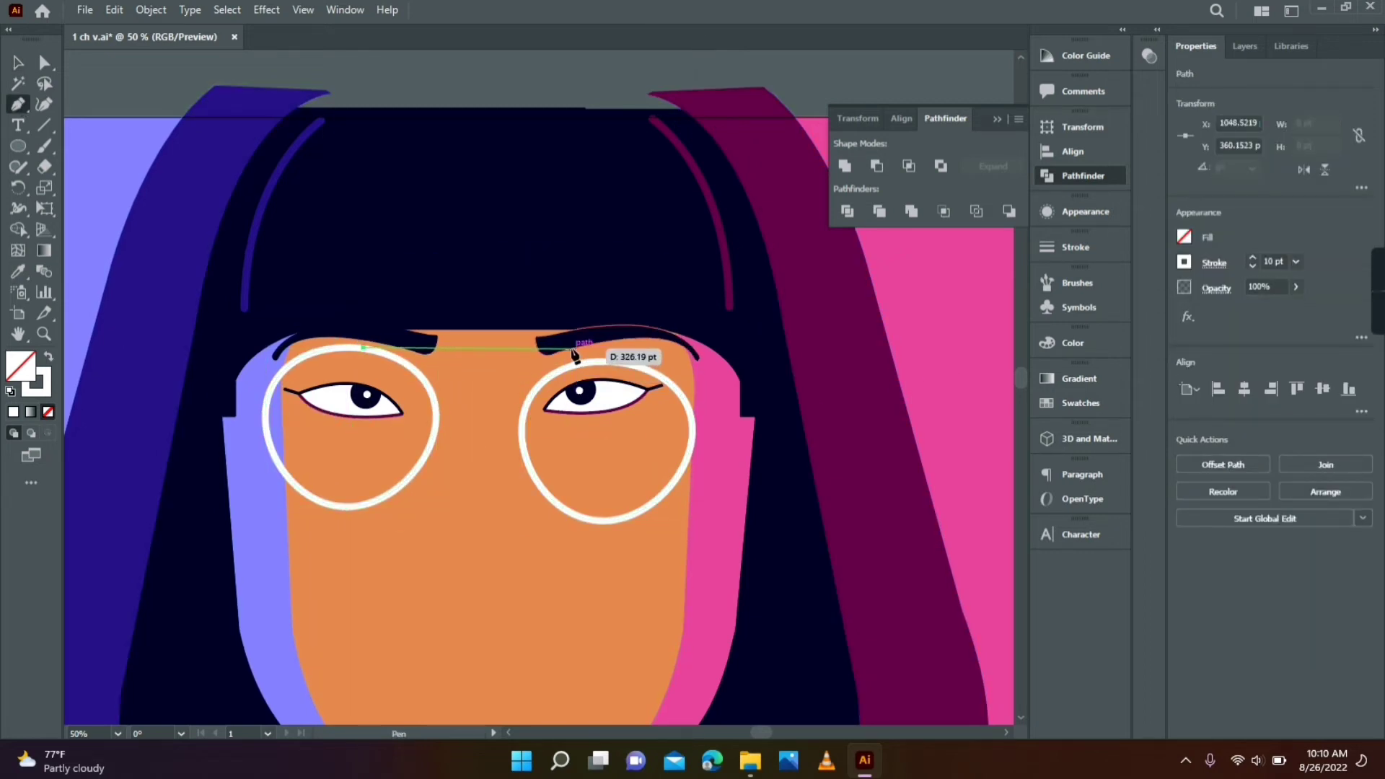
left_click(583, 349)
left_click(18, 63)
left_click_drag(416, 369, 420, 383)
left_click_drag(470, 347, 425, 387)
key("ctrl+shift+a")
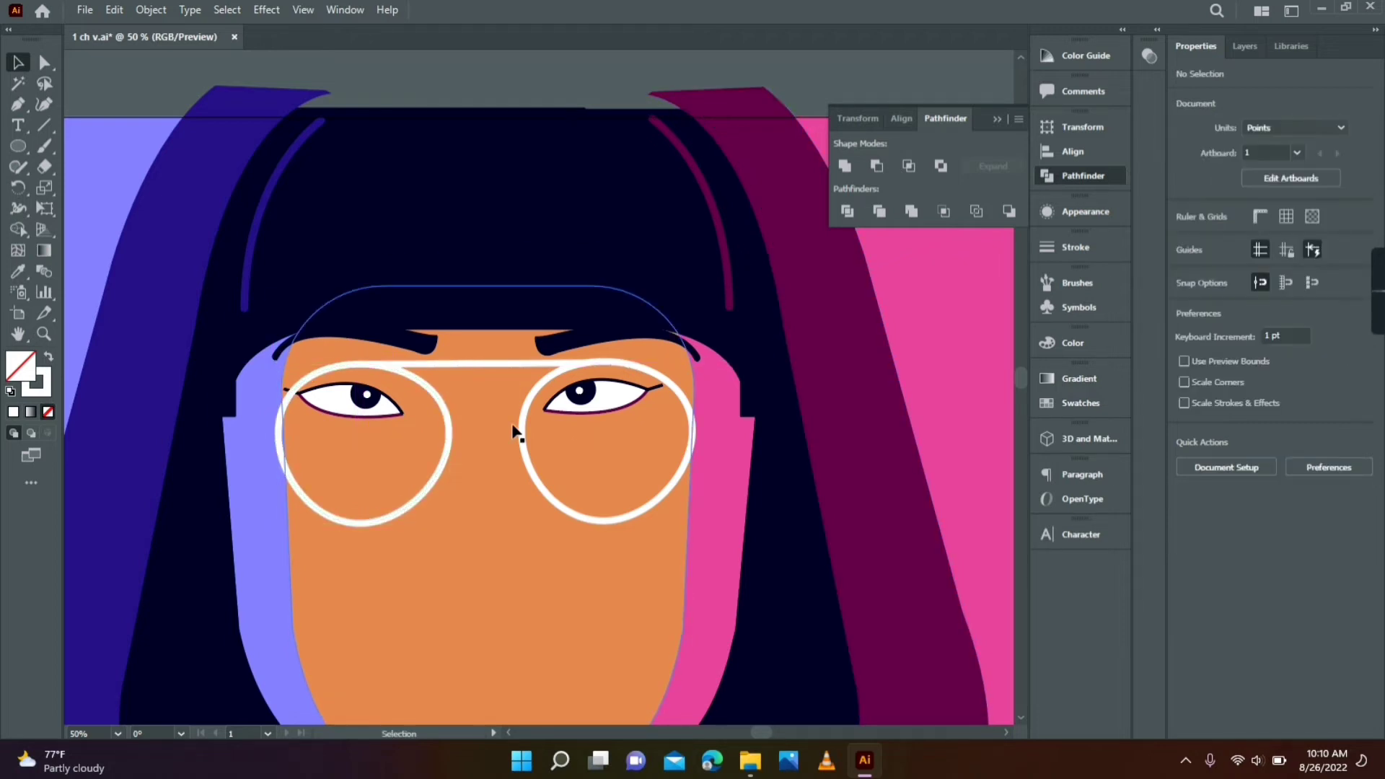
- Draw three short white lines stacked between the two lenses to form the glasses bridge
key("p")
left_click(448, 413)
left_click(521, 413)
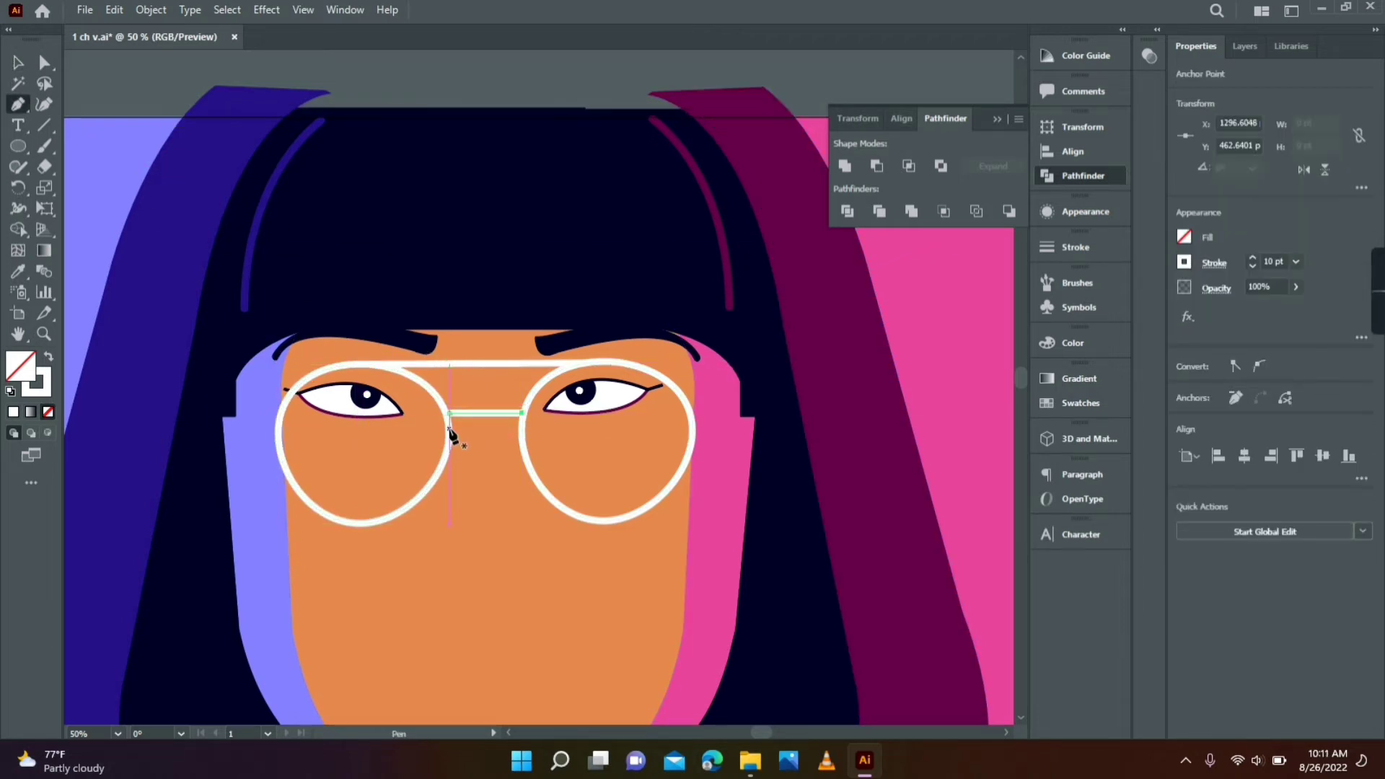
left_click(448, 429)
left_click(521, 425)
left_click(18, 105)
left_click(449, 444)
left_click(521, 440)
left_click(18, 63)
left_click(278, 217)
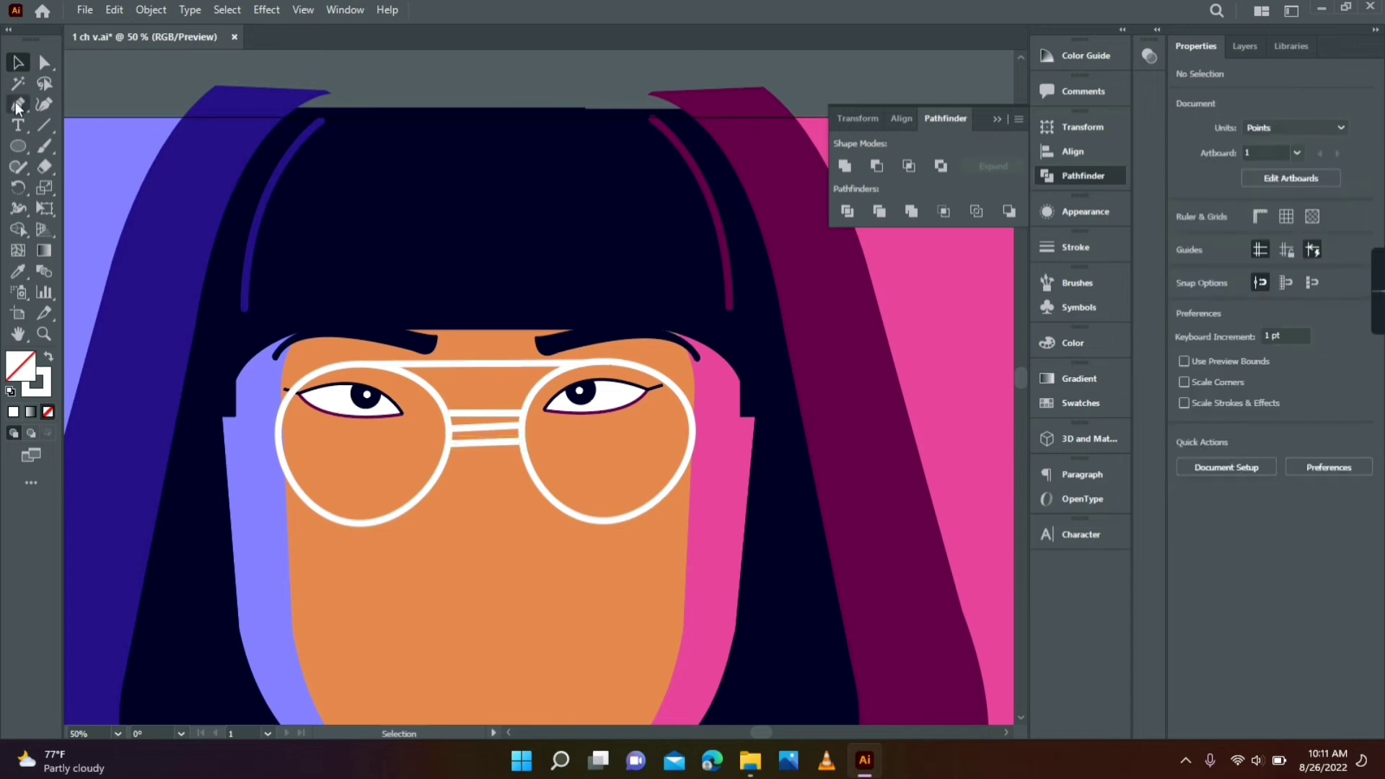
- Increase the stroke weight of all three bridge lines between the lenses
scroll(538, 383, "up", 3)
left_click(618, 369)
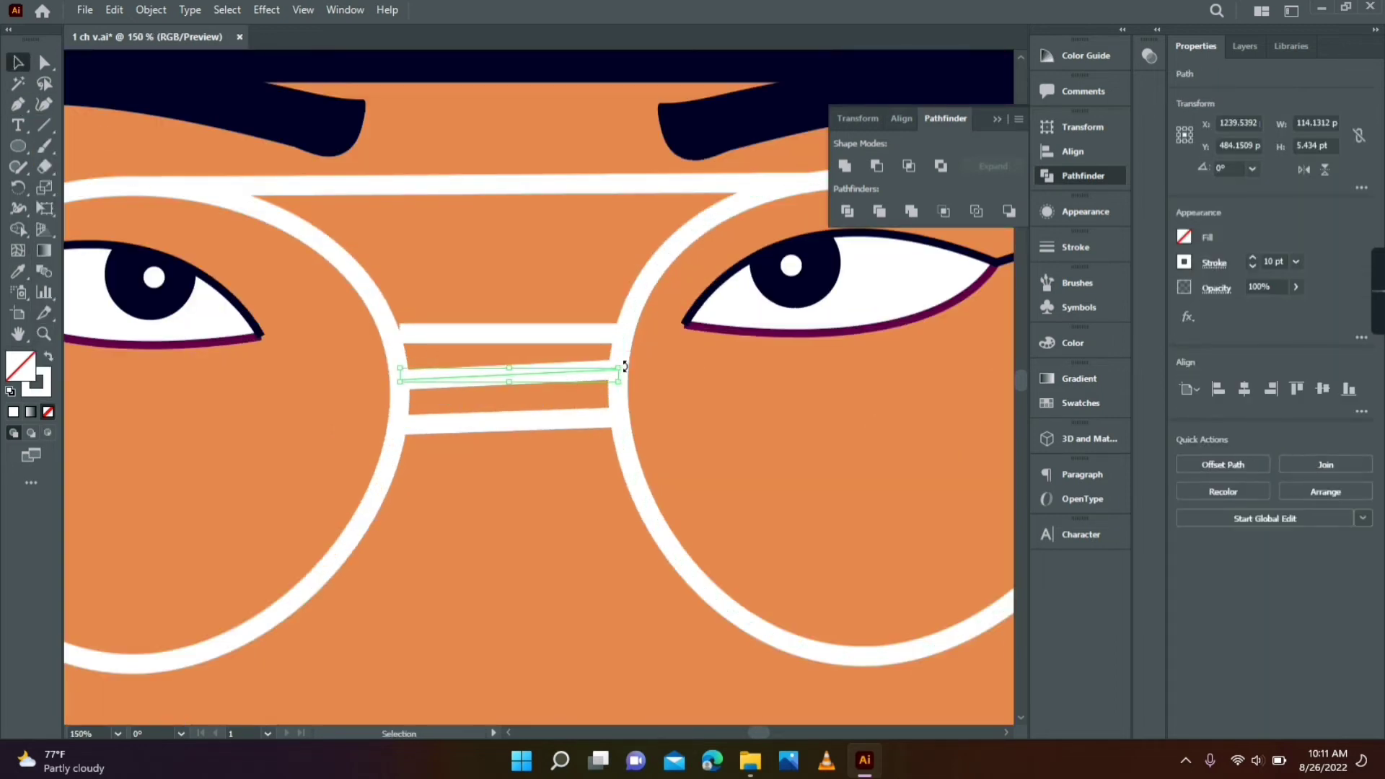
left_click_drag(625, 366, 625, 371)
left_click(1295, 262)
left_click_drag(541, 375, 493, 395)
left_click(1323, 547)
left_click(555, 420)
left_click(558, 334, "shift")
left_click(1295, 262)
left_click(1323, 547)
- Move the bridge lines together so they form one solid white bridge without gaps
left_click(538, 292)
left_click(509, 334)
left_click_drag(509, 334, 499, 360)
left_click(506, 361)
left_click(476, 395)
left_click(498, 448)
- Draw the pink-side half of the lips with the Pen tool, about 151 pt wide, and round its upper corners
left_click(558, 430, "alt")
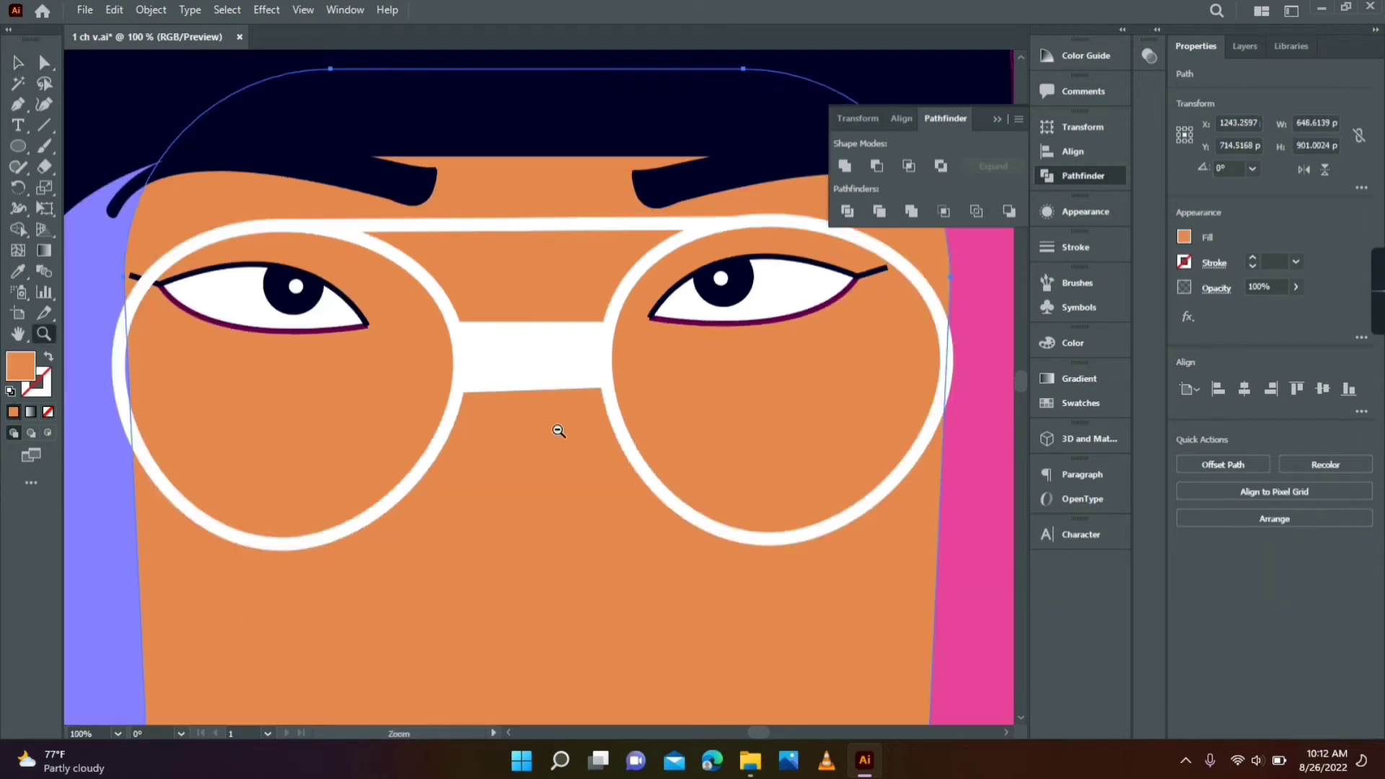
left_click(558, 430, "alt")
scroll(541, 375, "down", 5)
left_click(551, 311)
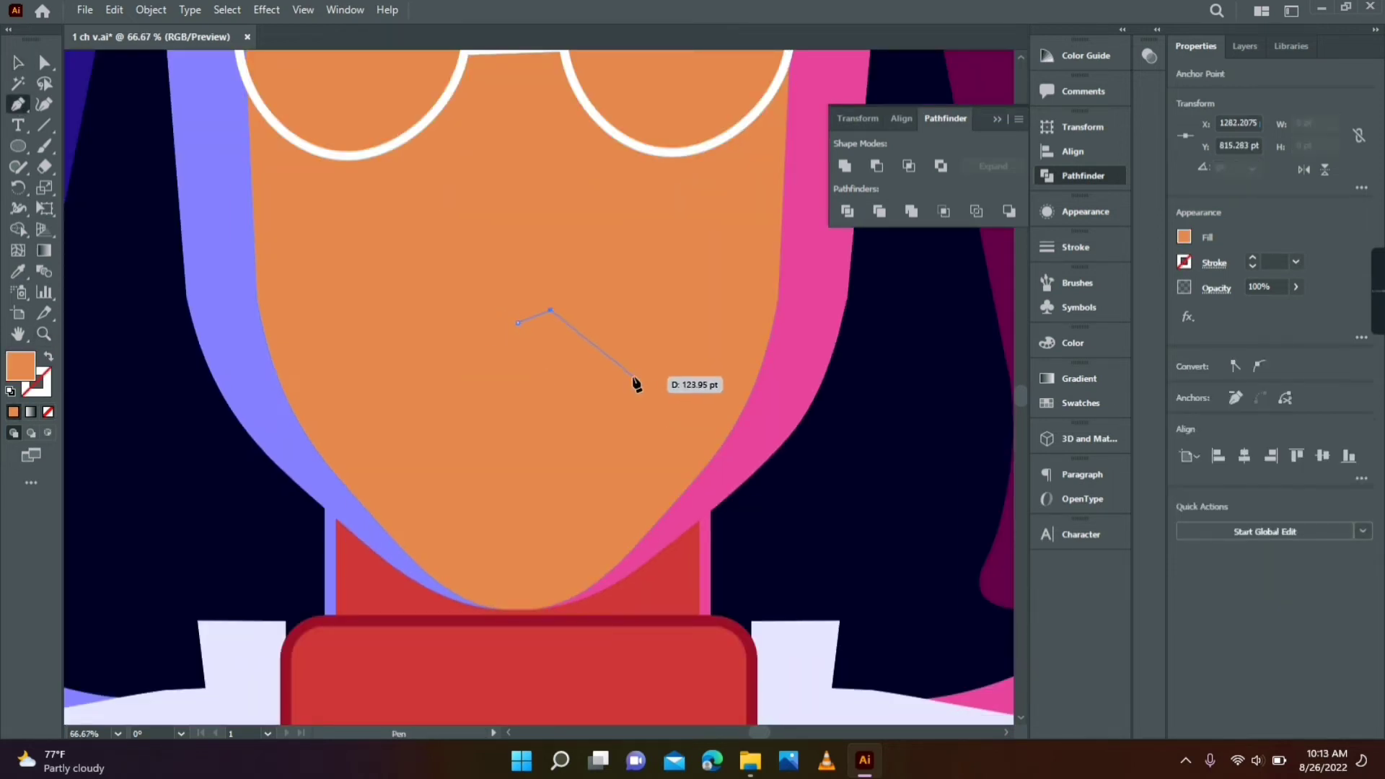
left_click(519, 383)
key("v")
key("a")
left_click_drag(550, 322, 644, 349)
key("v")
- Give the half-lip path a 12 pt outline in the background's pink with no fill, and round its mouth corner
key("i")
key("shift+x")
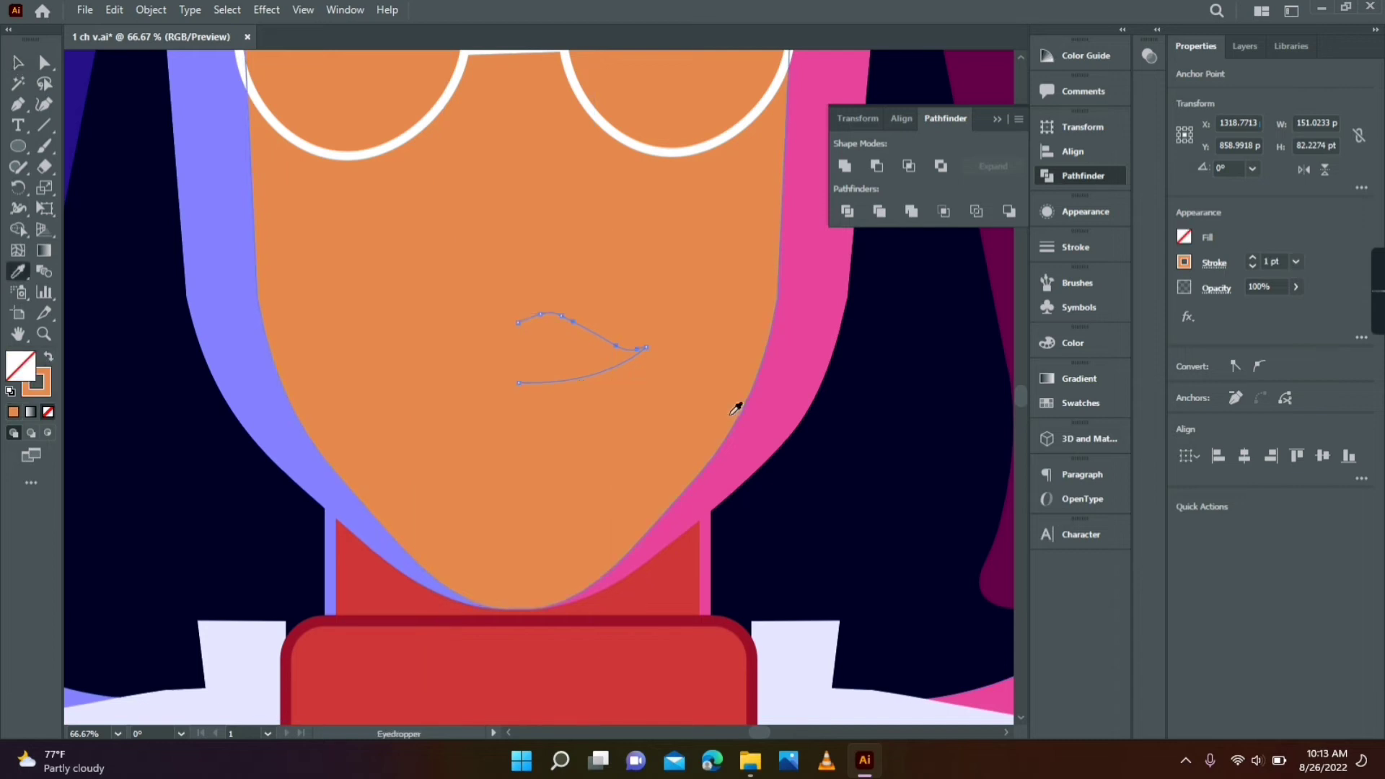
left_click(779, 404)
key("shift+x")
key("v")
left_click(1296, 261)
left_click(1326, 513)
left_click(927, 454)
key("a")
left_click_drag(636, 350, 641, 353)
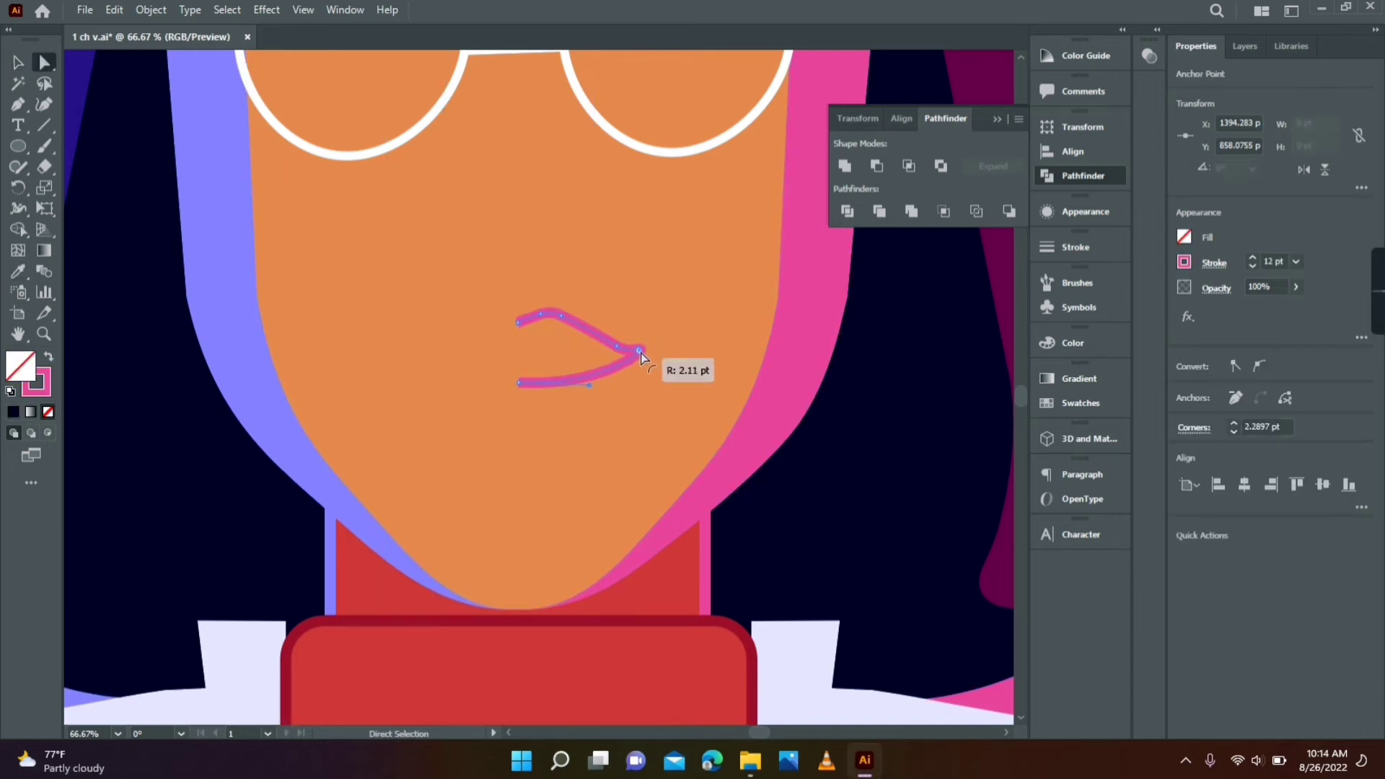
- Reflect a copy of the half-lip across the vertical axis and join it at the middle to complete the lips
key("v")
right_click(568, 322)
mouse_move(683, 626)
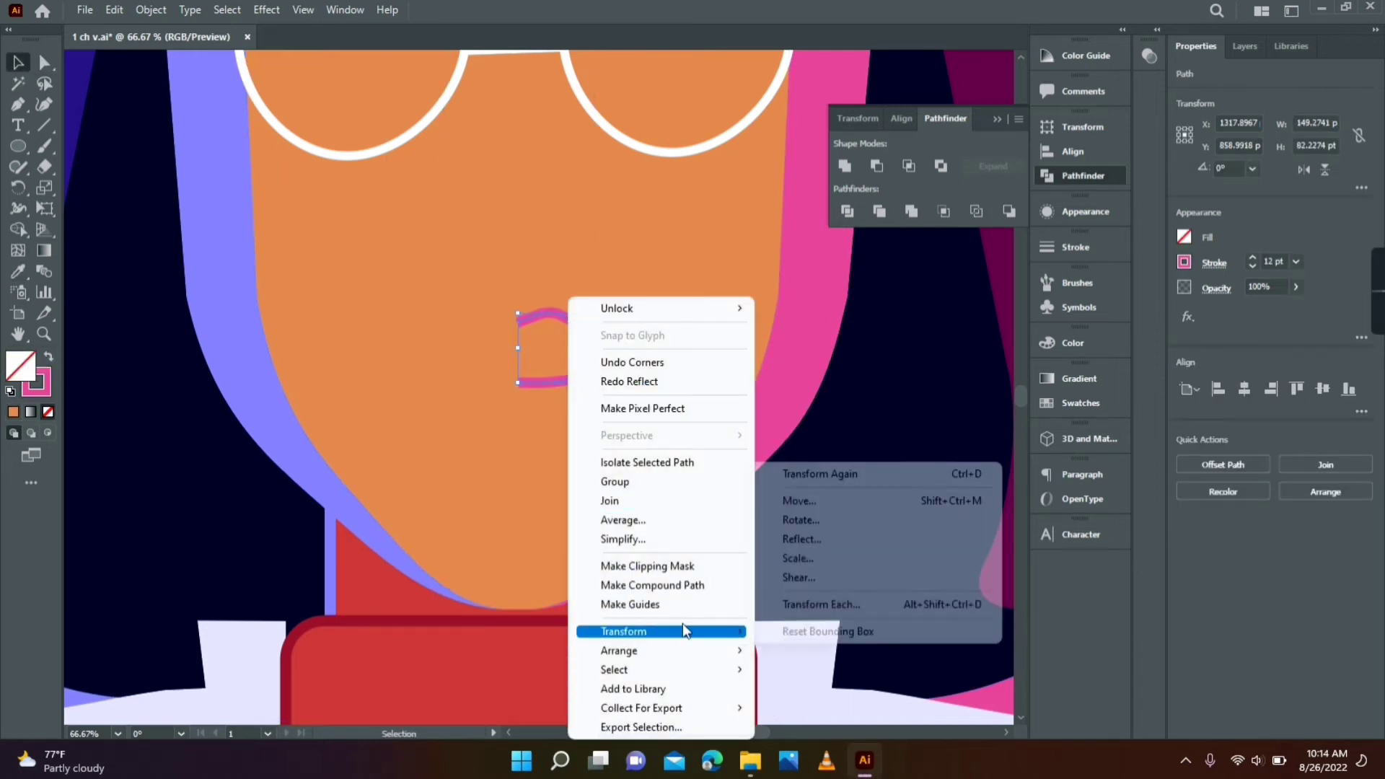
left_click(833, 545)
left_click(603, 491)
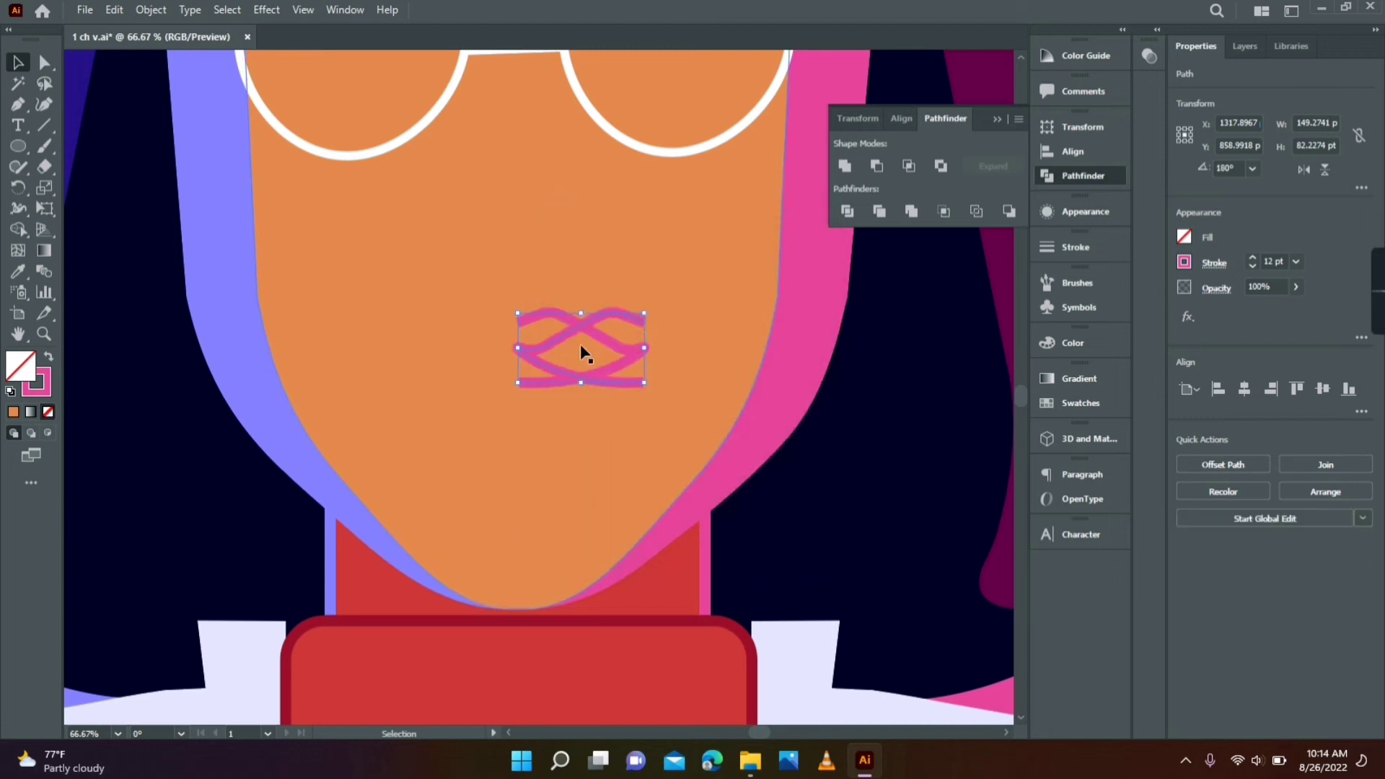
left_click_drag(581, 349, 451, 328)
left_click(440, 404)
- Draw a nearly horizontal line inside the lips and give it the lip outline's 12 pt pink stroke
left_click(17, 104)
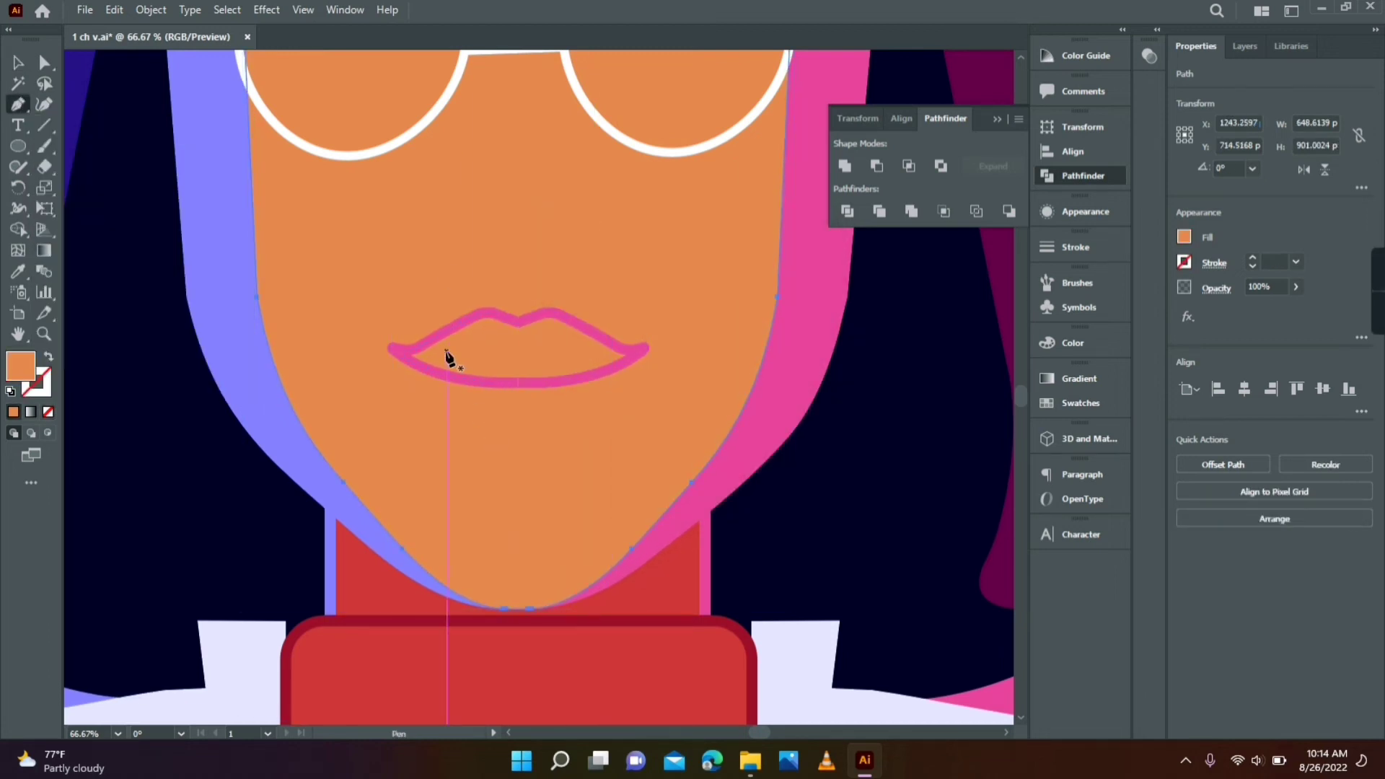
left_click(447, 352)
left_click(502, 351)
left_click(18, 271)
left_click(461, 377)
left_click(18, 62)
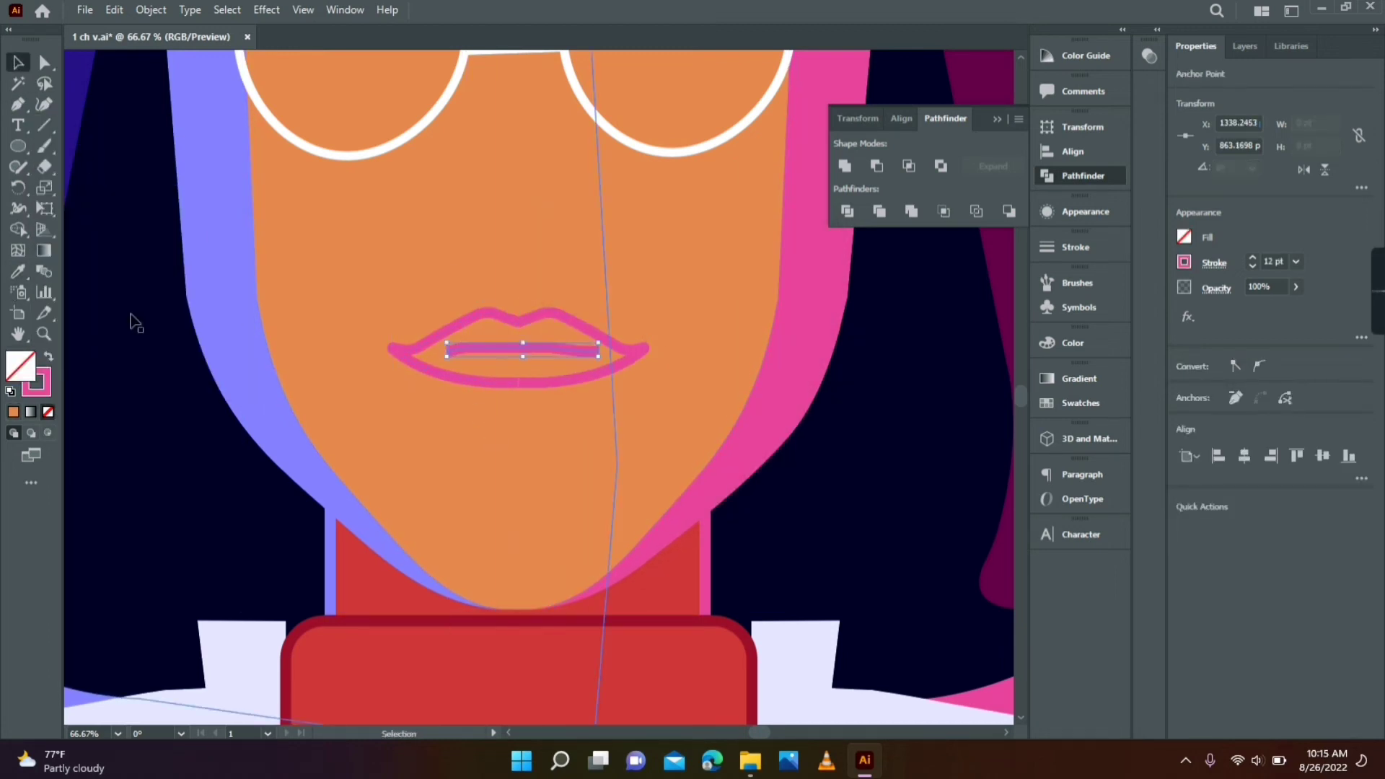
left_click(132, 319)
- Draw a short, slightly arched line just beneath the lower lip with the lips' 12 pt pink stroke
left_click(18, 104)
left_click(475, 395)
left_click_drag(566, 395, 623, 409)
left_click(15, 273)
left_click(465, 378)
left_click(18, 62)
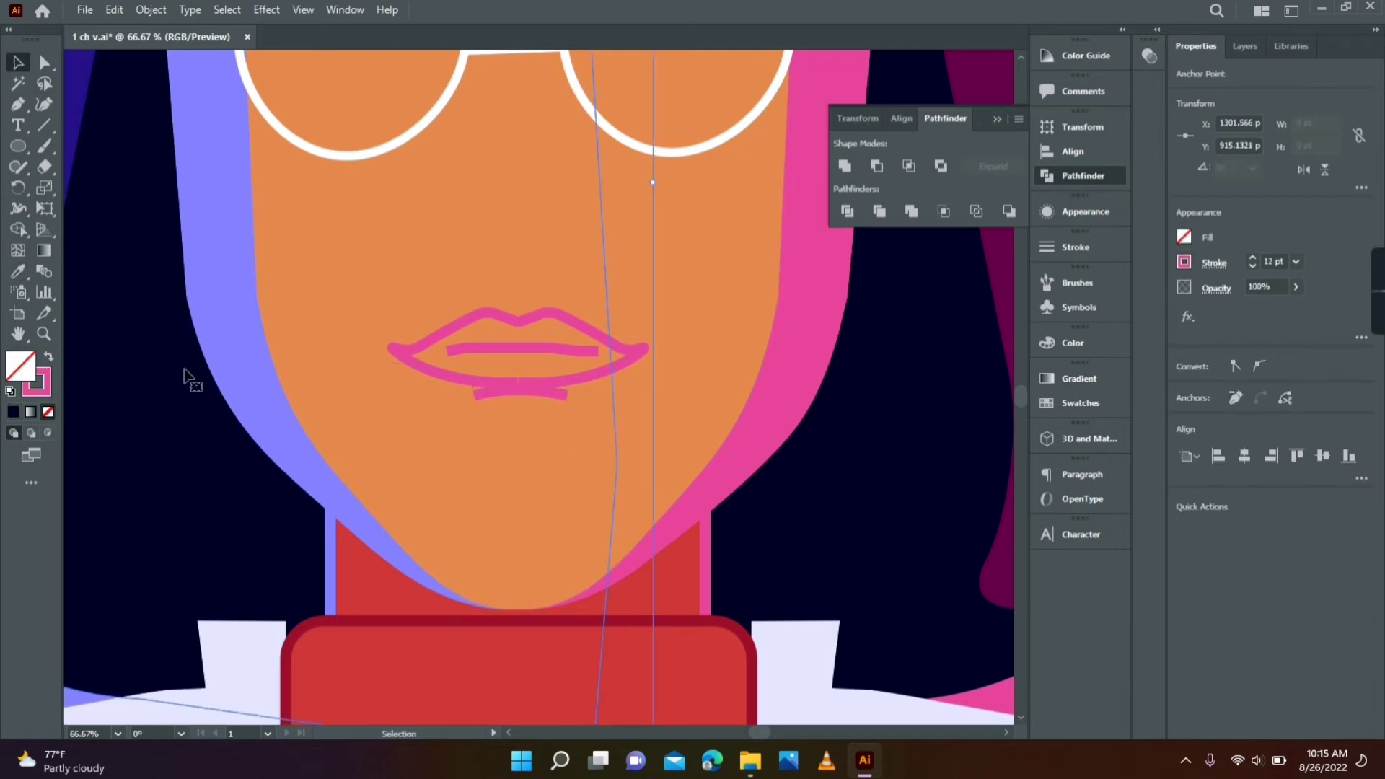
left_click(193, 371)
- Trace the lip outline point by point with the Pen tool as a new closed shape
left_click(405, 358)
left_click(485, 309)
left_click(523, 321)
left_click(555, 313)
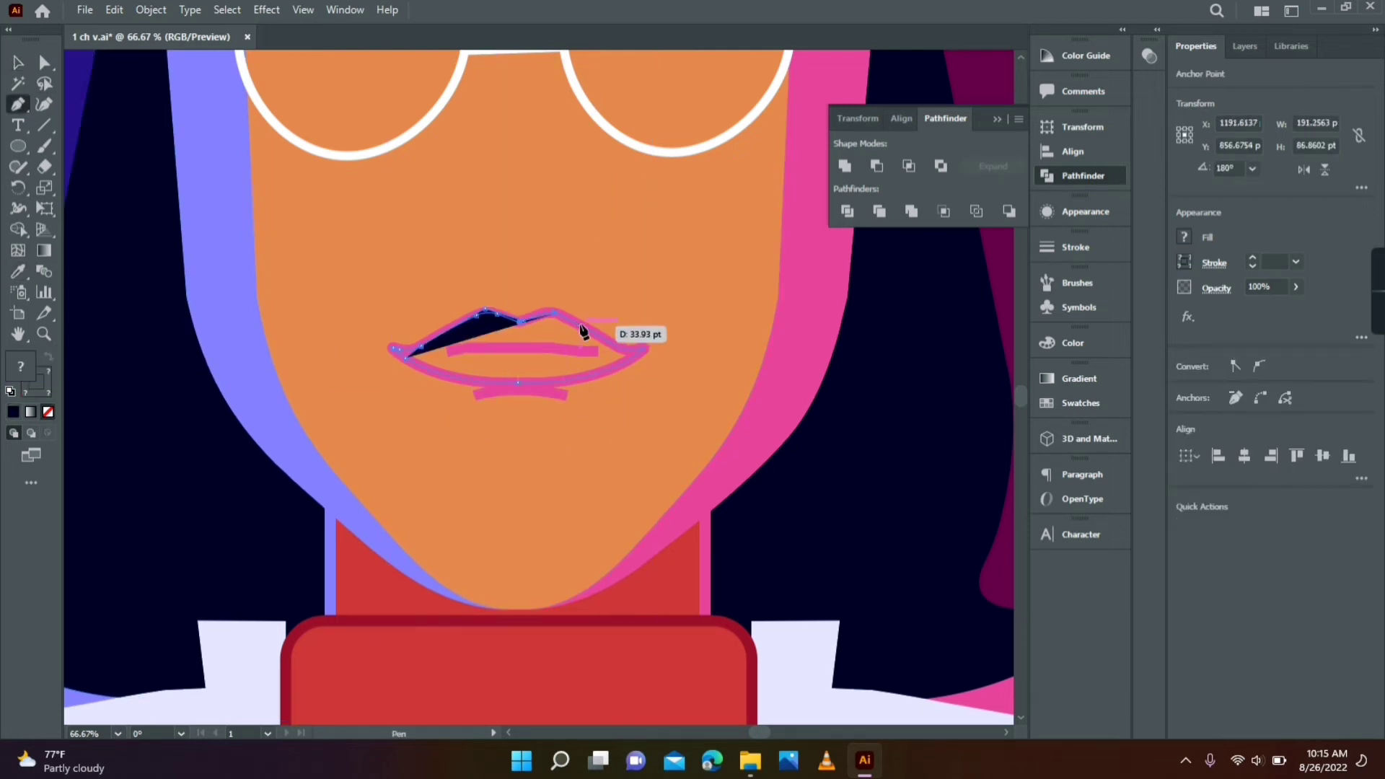
left_click(581, 326)
left_click(617, 346)
left_click(637, 350)
left_click(585, 375)
left_click(529, 381)
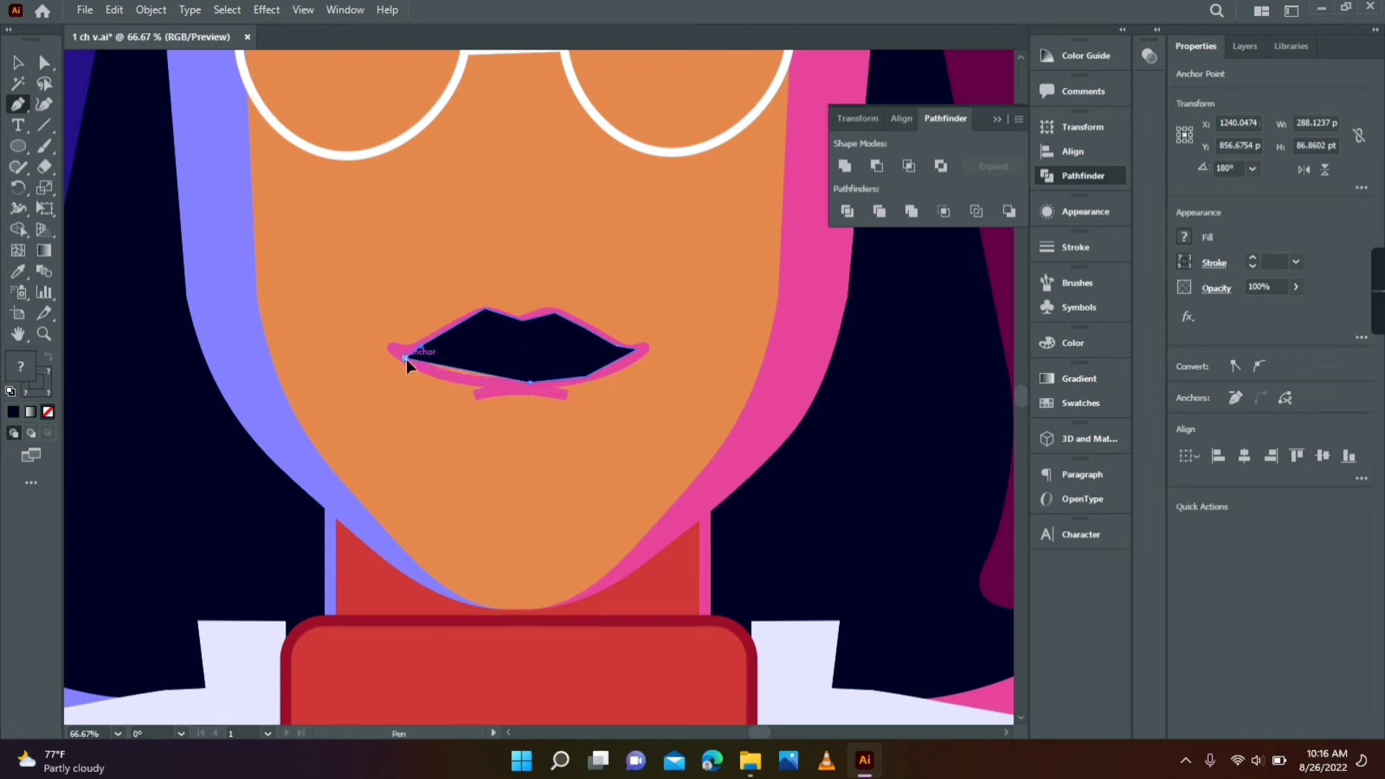
- Fill the traced lip shape with the collar's red and move it below the pink lip outline
left_click(18, 271)
left_click(462, 652)
left_click(18, 62)
left_click(192, 353)
left_click(44, 334)
left_click(547, 355)
left_click(18, 62)
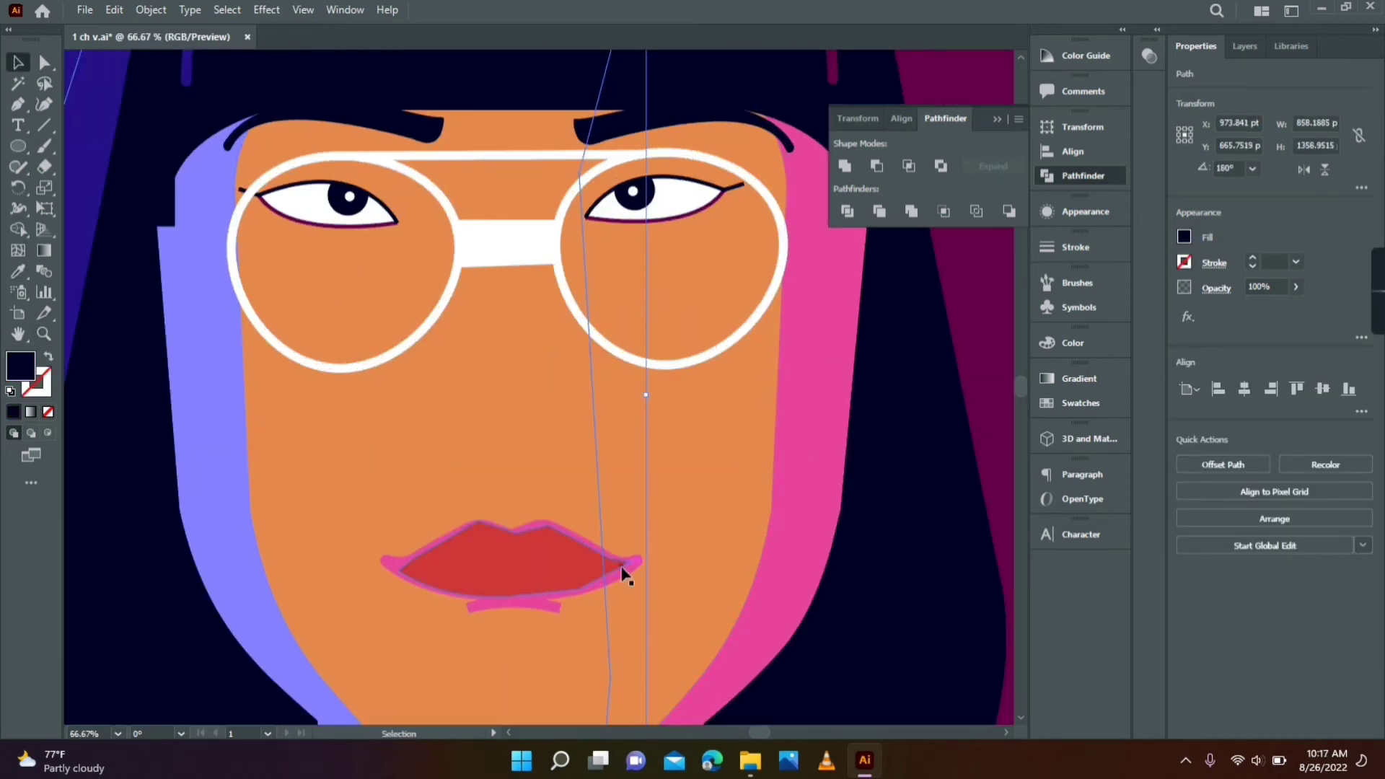
left_click_drag(621, 566, 601, 665)
- Draw the periwinkle-side nose contour from under the glasses down around the nostril, using the lips' 12 pt pink stroke
left_click(457, 291)
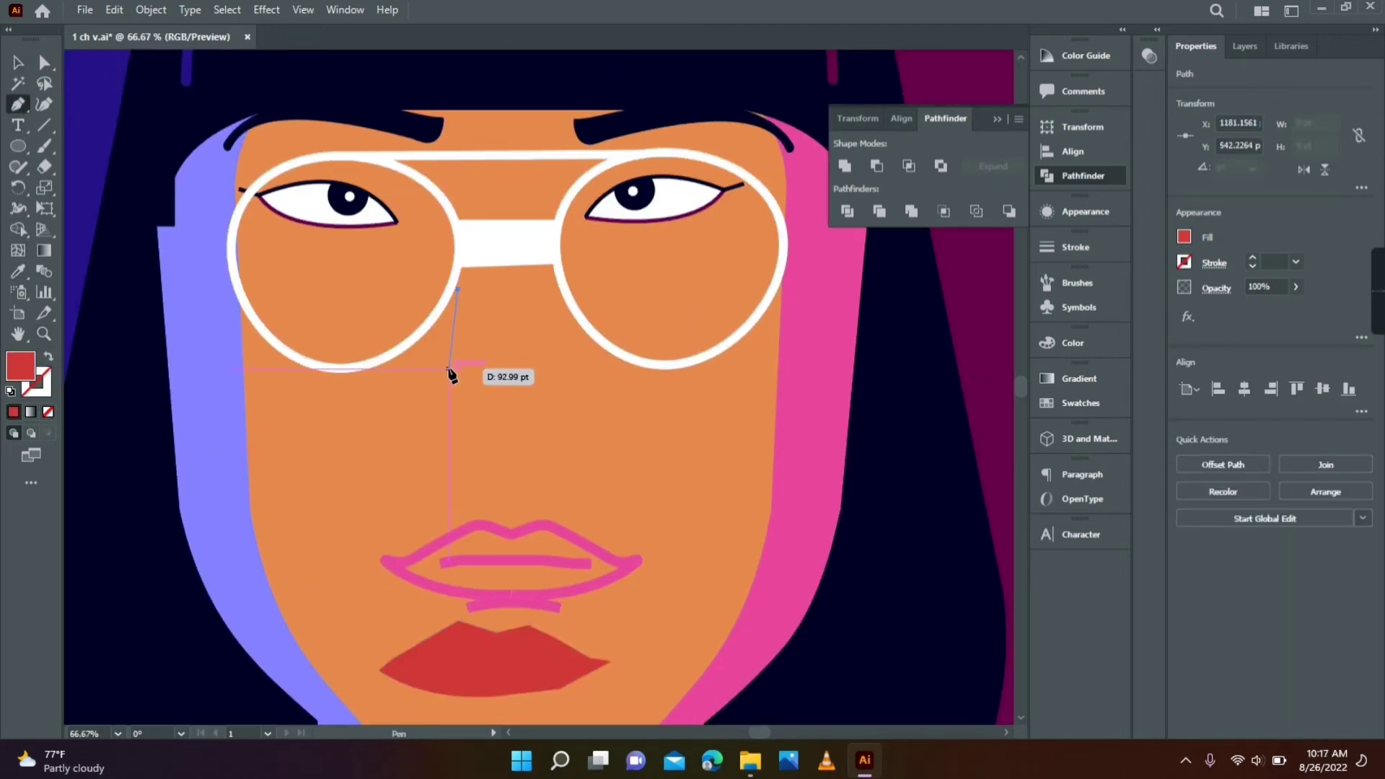
left_click(448, 366)
left_click(18, 271)
left_click(450, 535)
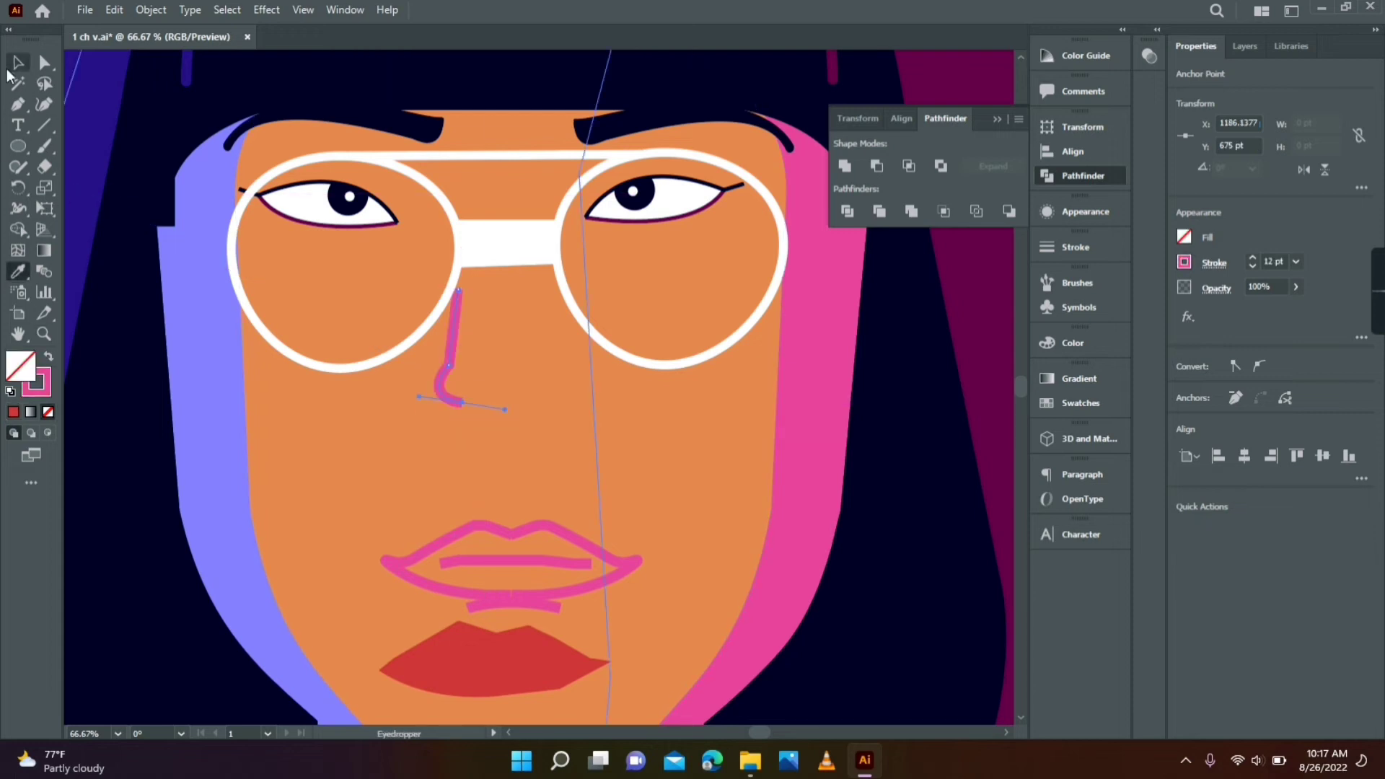
left_click(18, 62)
left_click(131, 354)
- Refine the nose contour's nostril curve with a 10 pt stroke and place a copy slightly offset beside it
left_click(450, 365)
left_click(44, 62)
left_click_drag(436, 359, 378, 325)
left_click(18, 62)
left_click(453, 351)
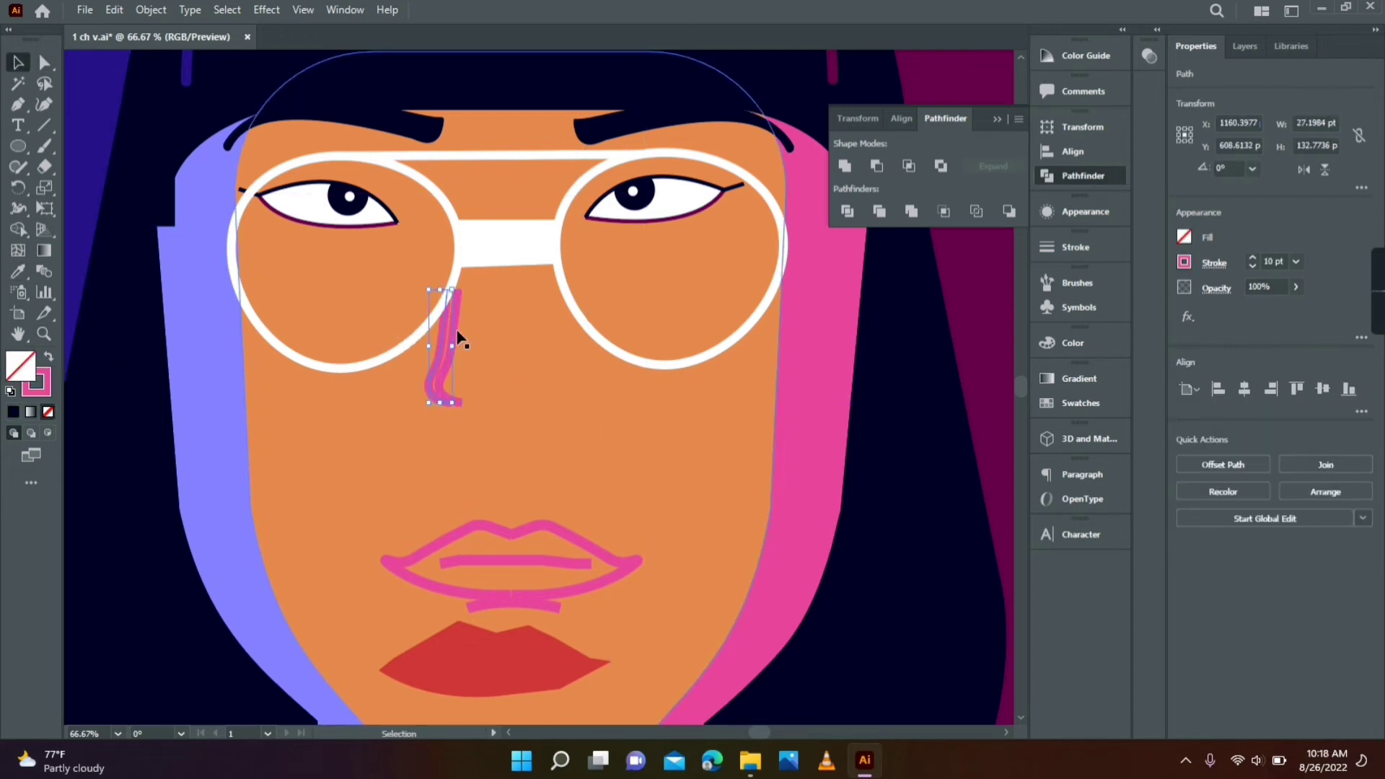
- Reflect a copy of both nose contour lines across the vertical axis, group it and place it on the pink side
left_click(453, 333, "shift")
right_click(453, 332)
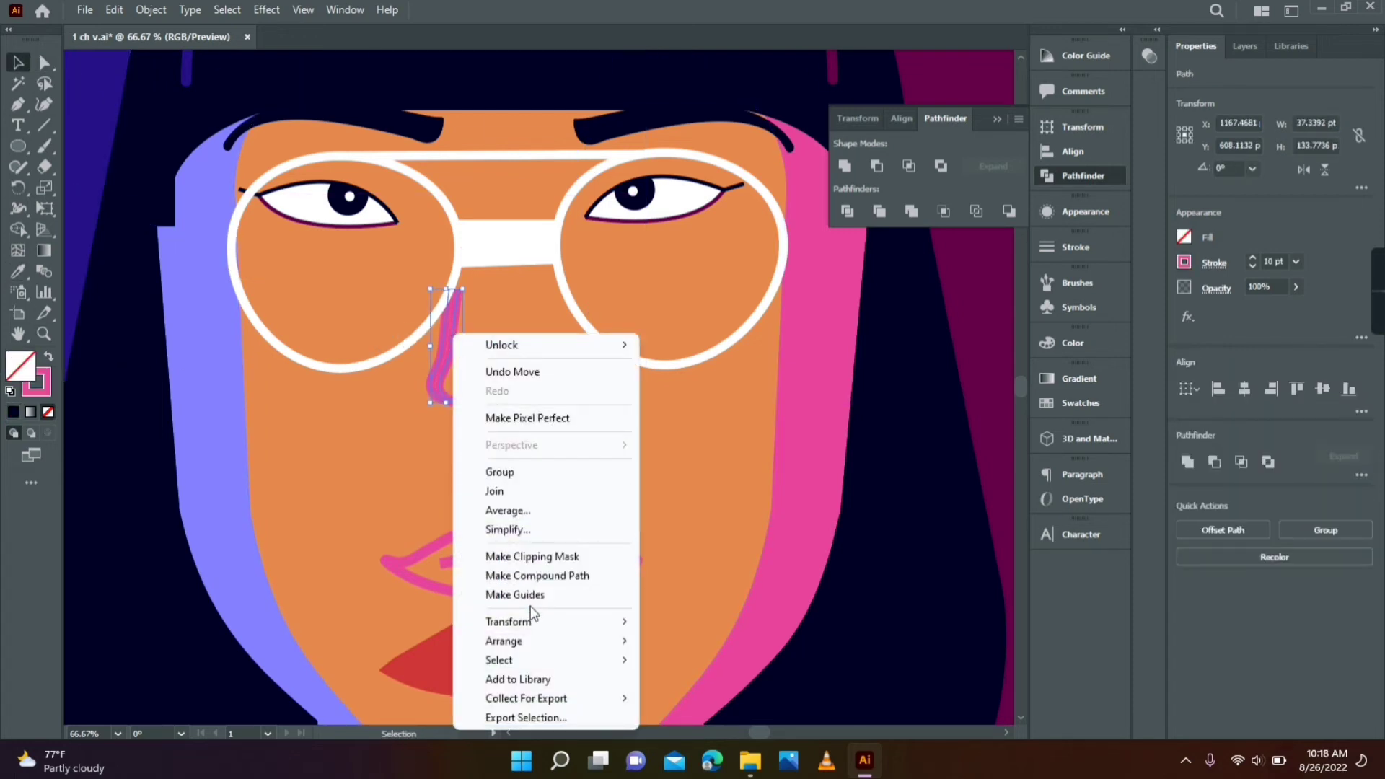
mouse_move(537, 622)
left_click(714, 531)
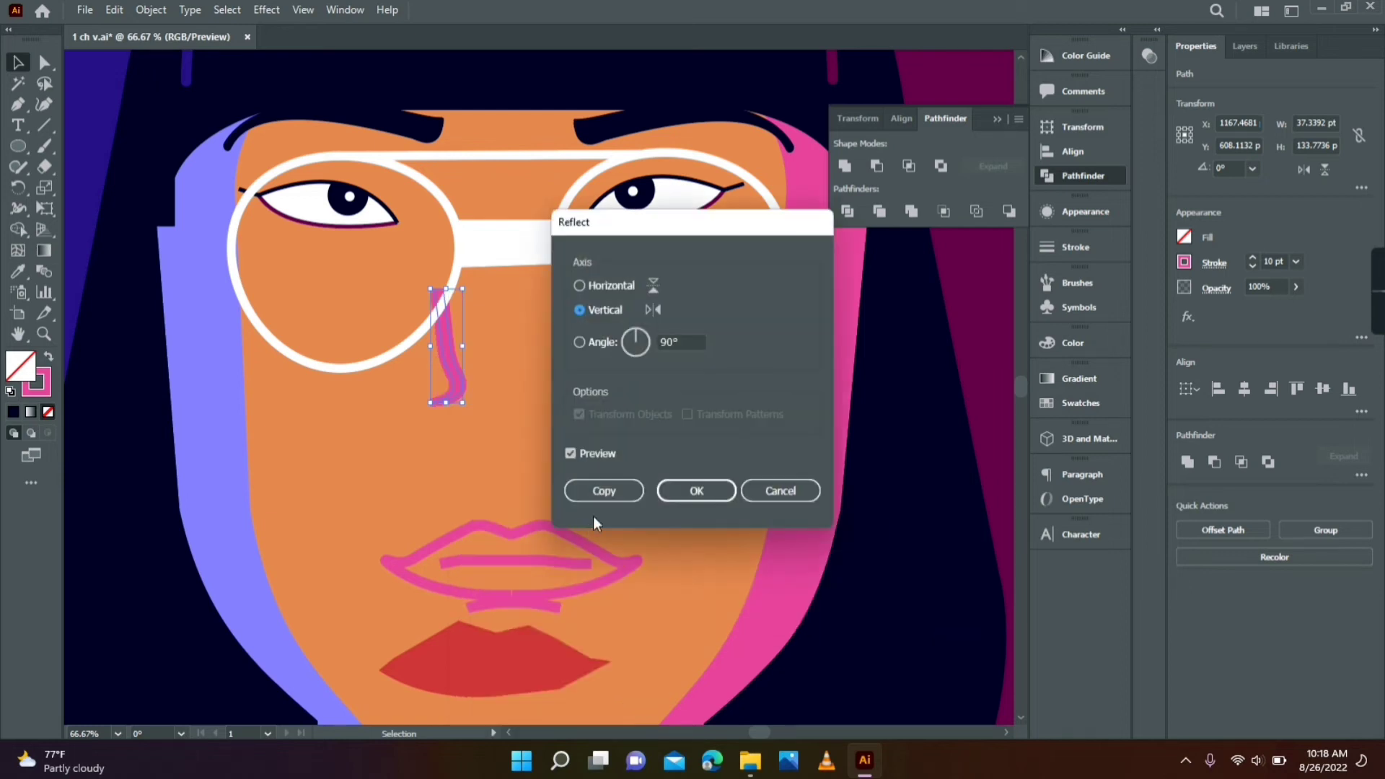
key("Return")
key("ctrl+g")
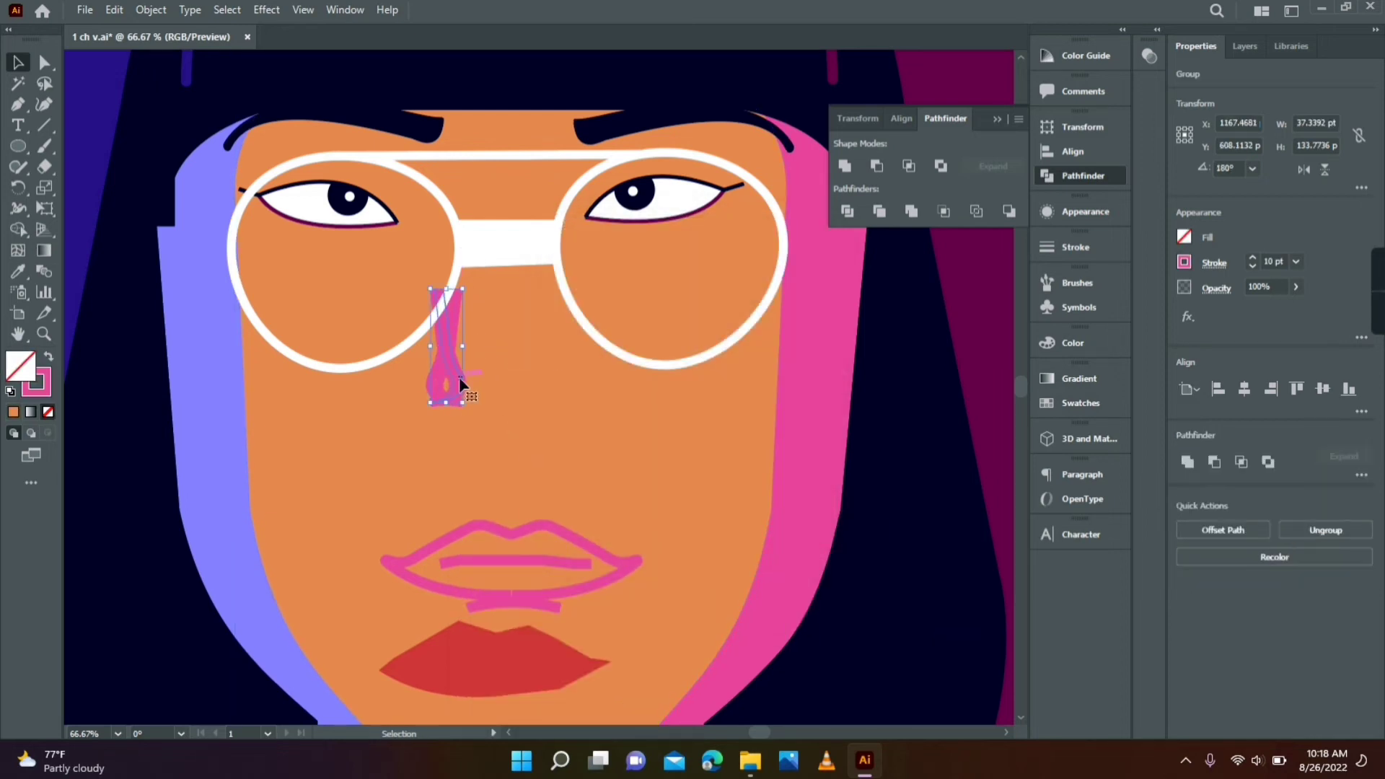
left_click_drag(447, 345, 570, 378)
- Group the periwinkle-side nose lines and shift them slightly inward toward the nose's centre
left_click(447, 356)
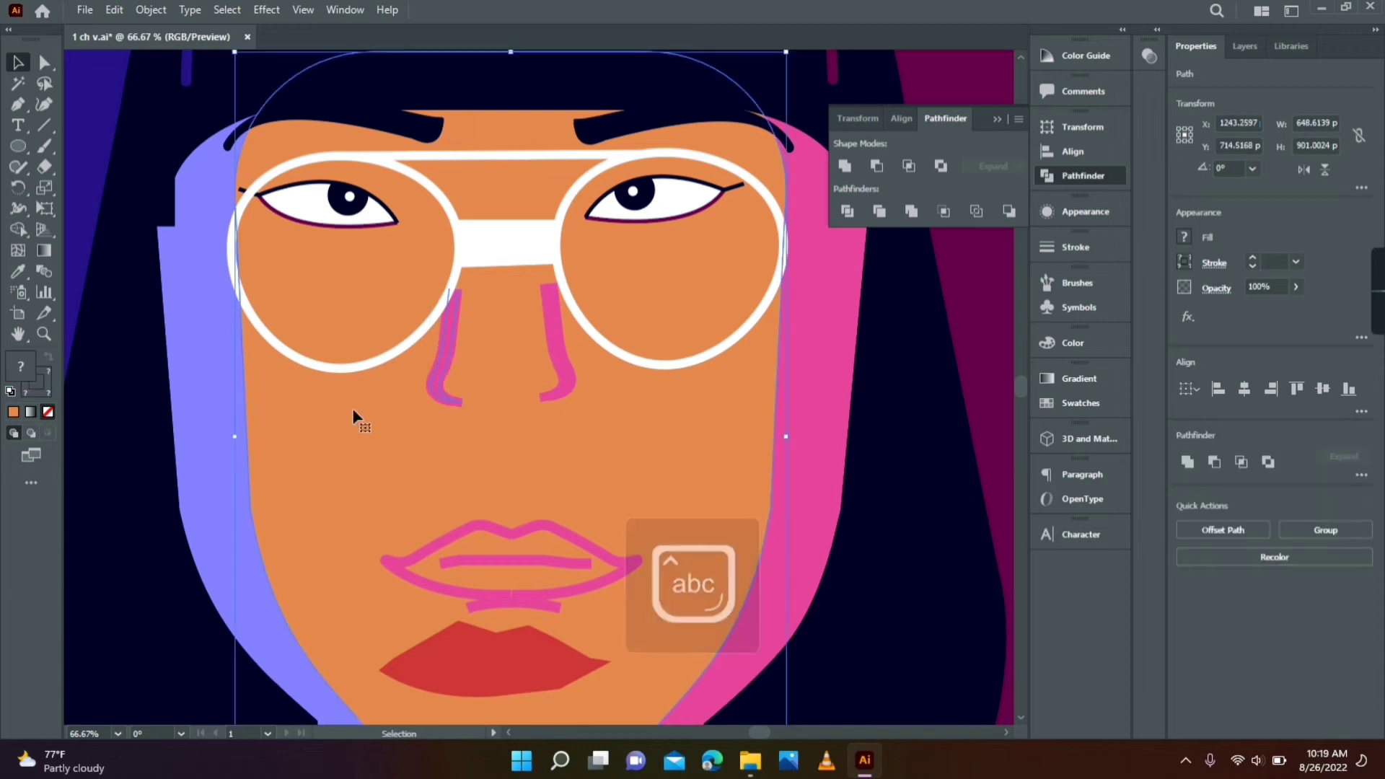
right_click(437, 362)
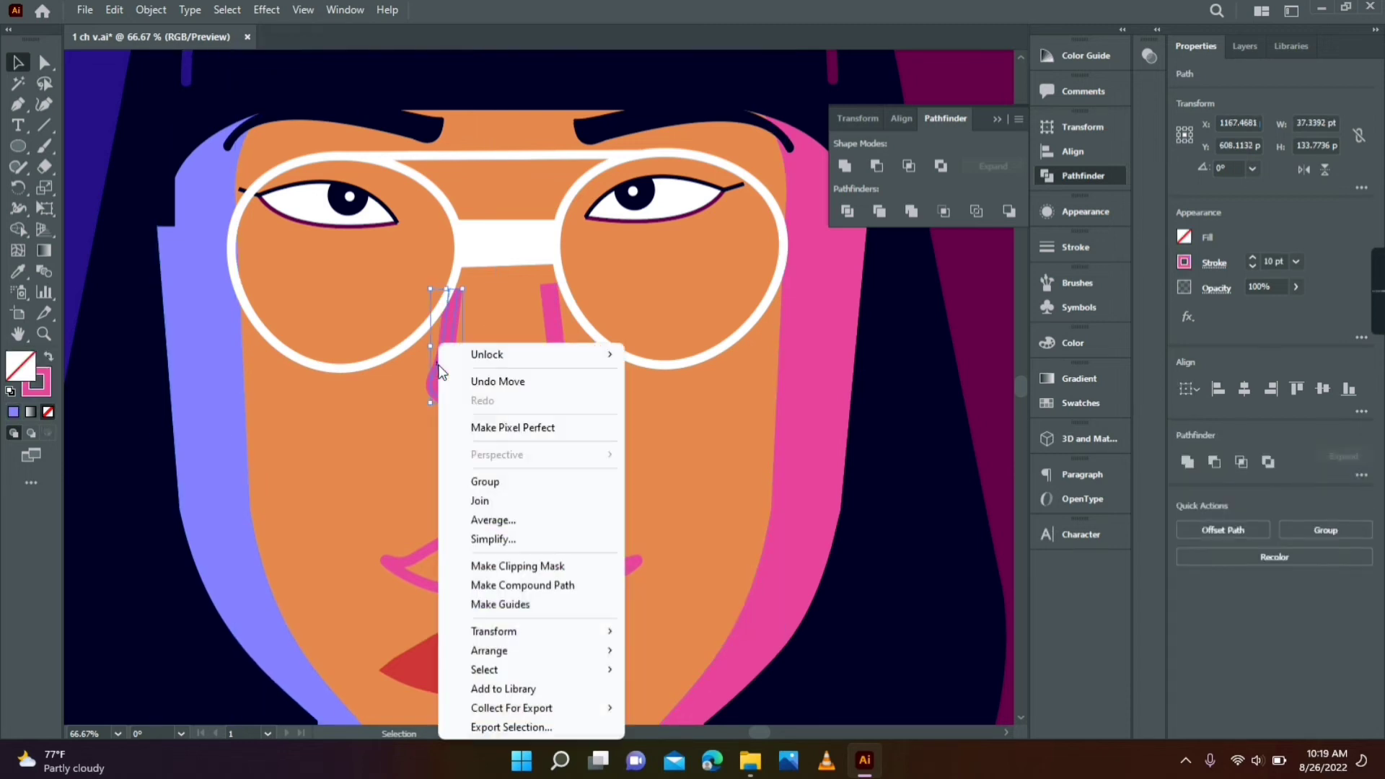
left_click(476, 482)
left_click_drag(444, 332, 456, 332)
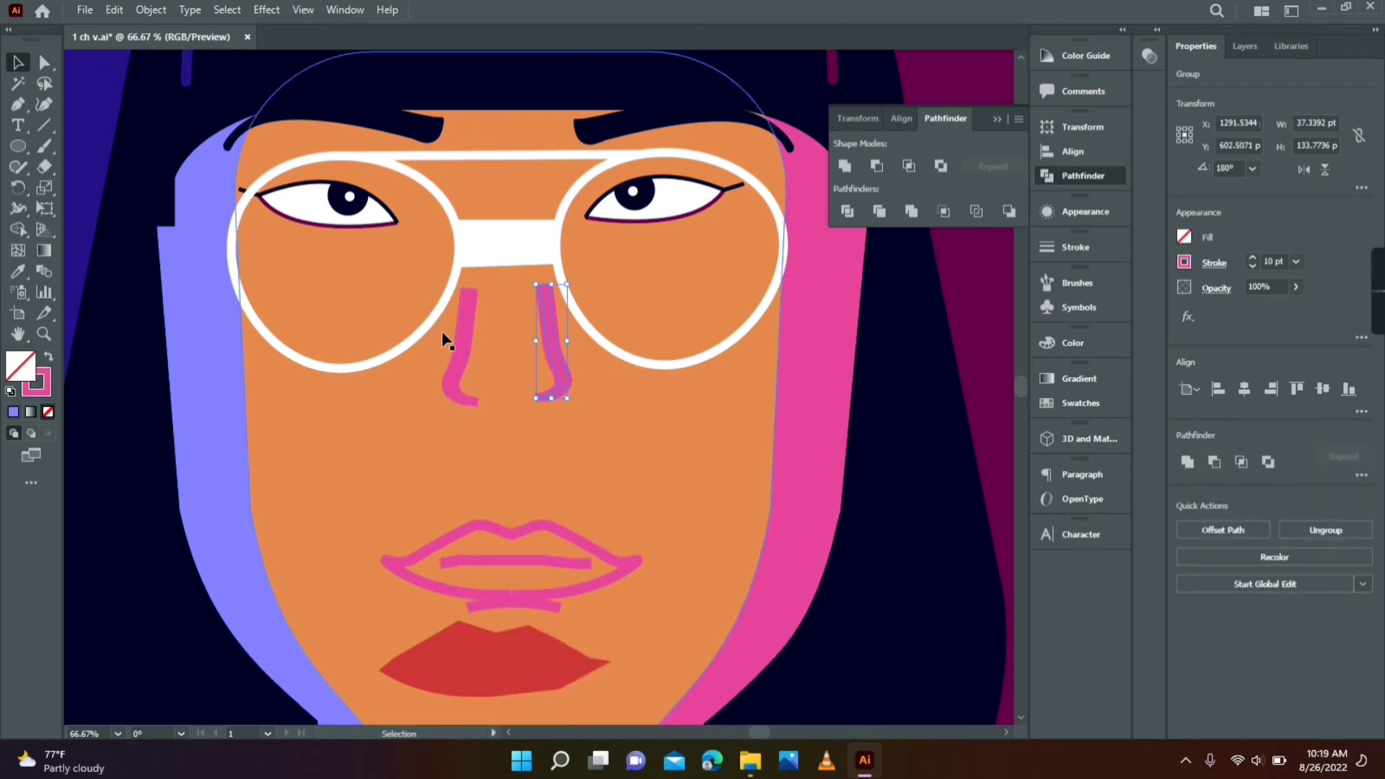
- Draw the nose base as a 10 pt pink path arching over both nostrils, and adjust its starting anchor
key("p")
left_click(460, 388)
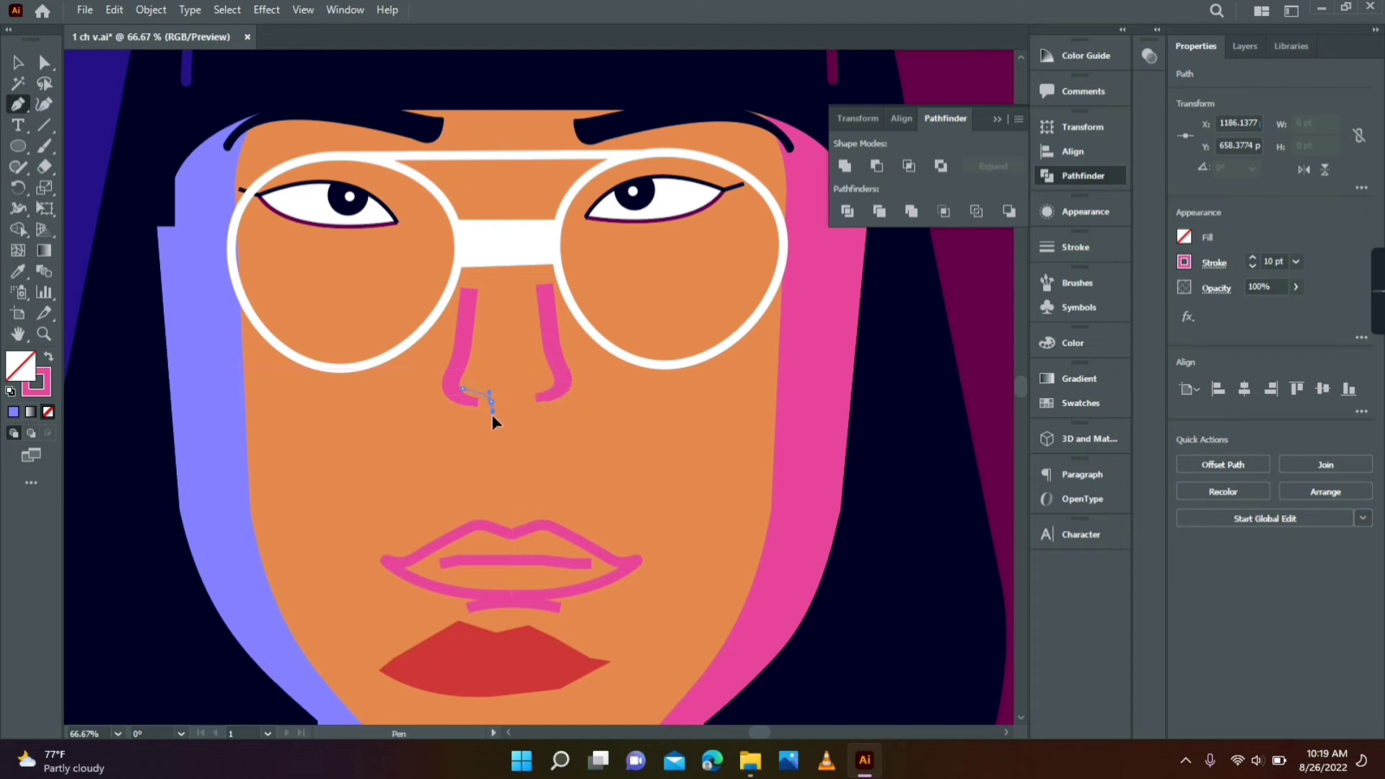
left_click_drag(492, 414, 600, 397)
key("a")
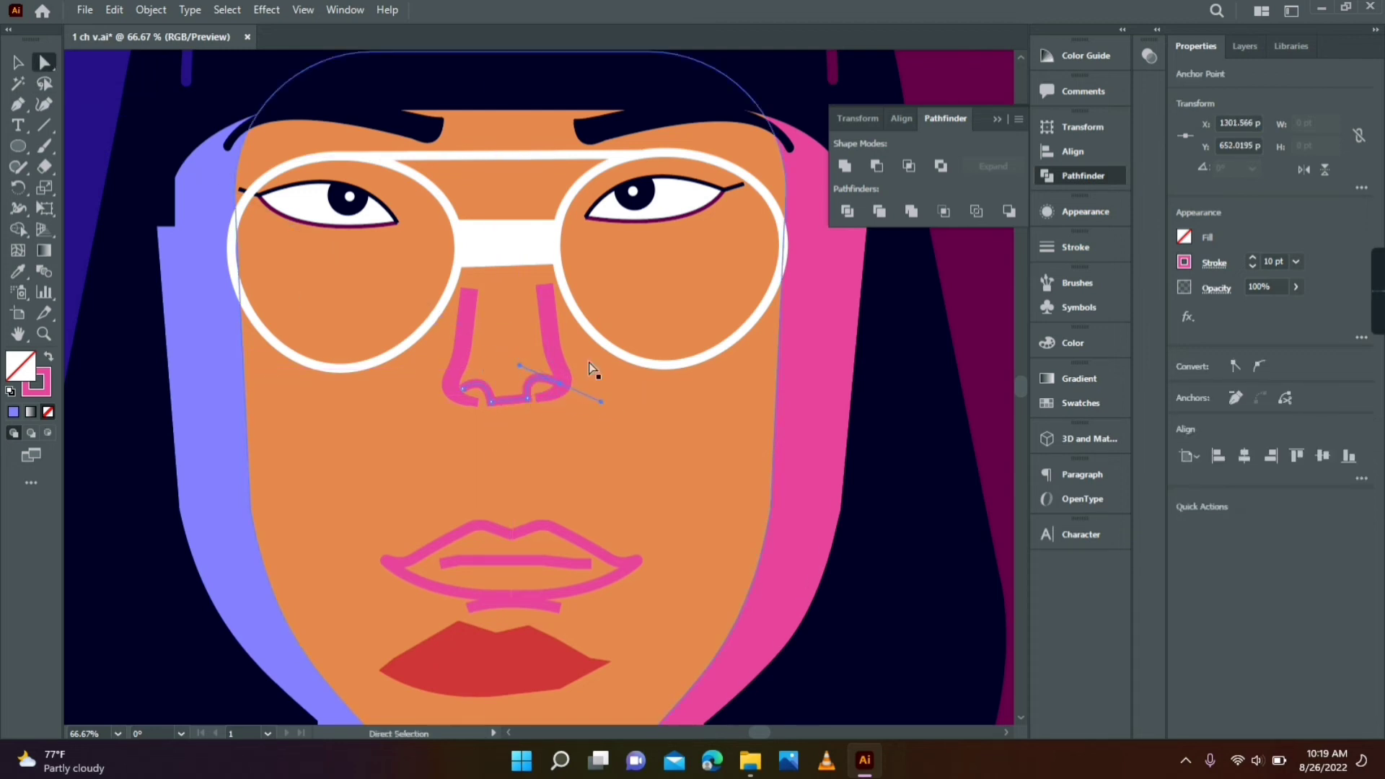
left_click_drag(464, 389, 470, 392)
left_click(521, 429)
- Draw a small curve inside the pink-side nostril and fill it with navy
key("p")
left_click(530, 390)
left_click(548, 385)
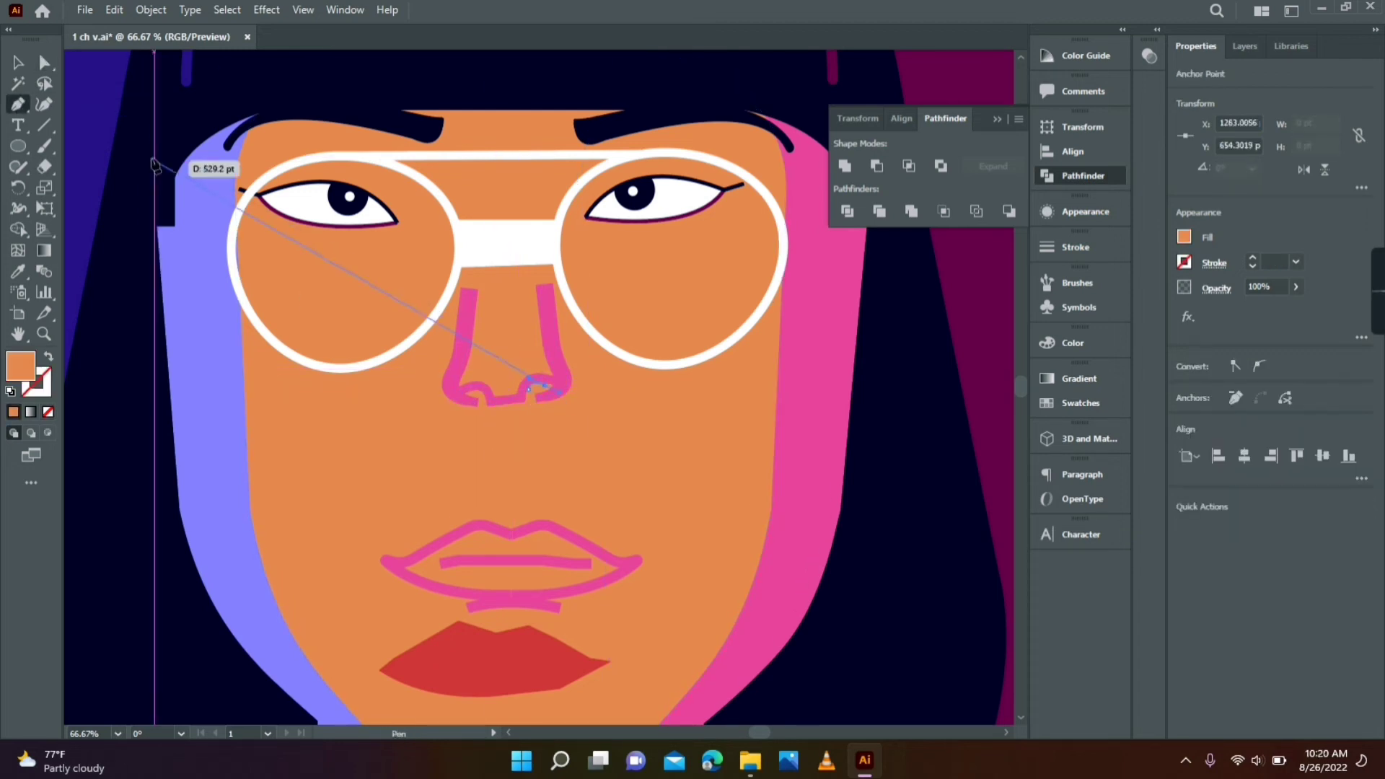
left_click(18, 63)
left_click(18, 271)
left_click(473, 332)
left_click(18, 62)
left_click(118, 173)
- Switch the nostril curve's navy from fill to stroke and copy the curve into the other nostril
left_click(541, 389)
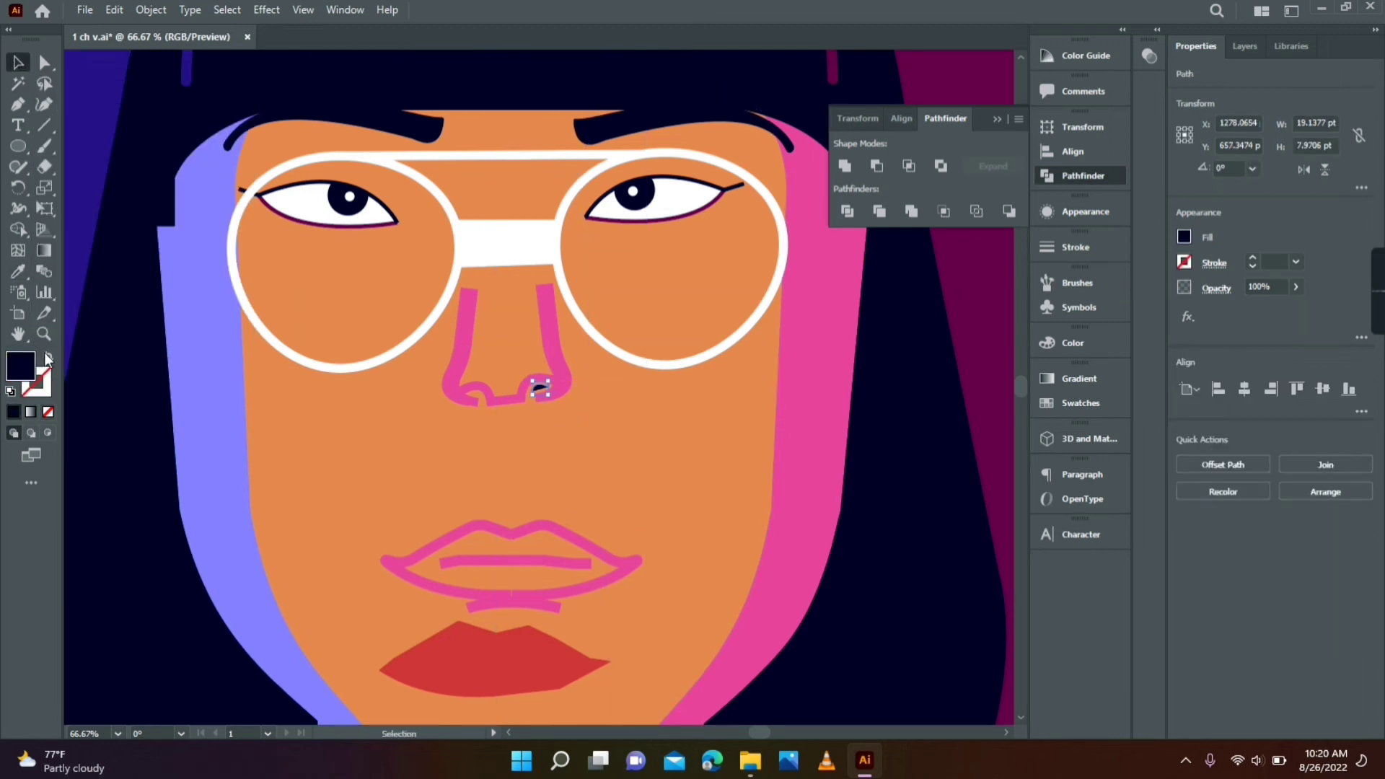
left_click(47, 358)
left_click(894, 469)
left_click_drag(541, 387, 477, 394)
left_click(137, 238)
- Draw a pair of short vertical pink lines, about 35 pt long, between the nose and the upper lip
left_click(18, 104)
left_click(485, 441)
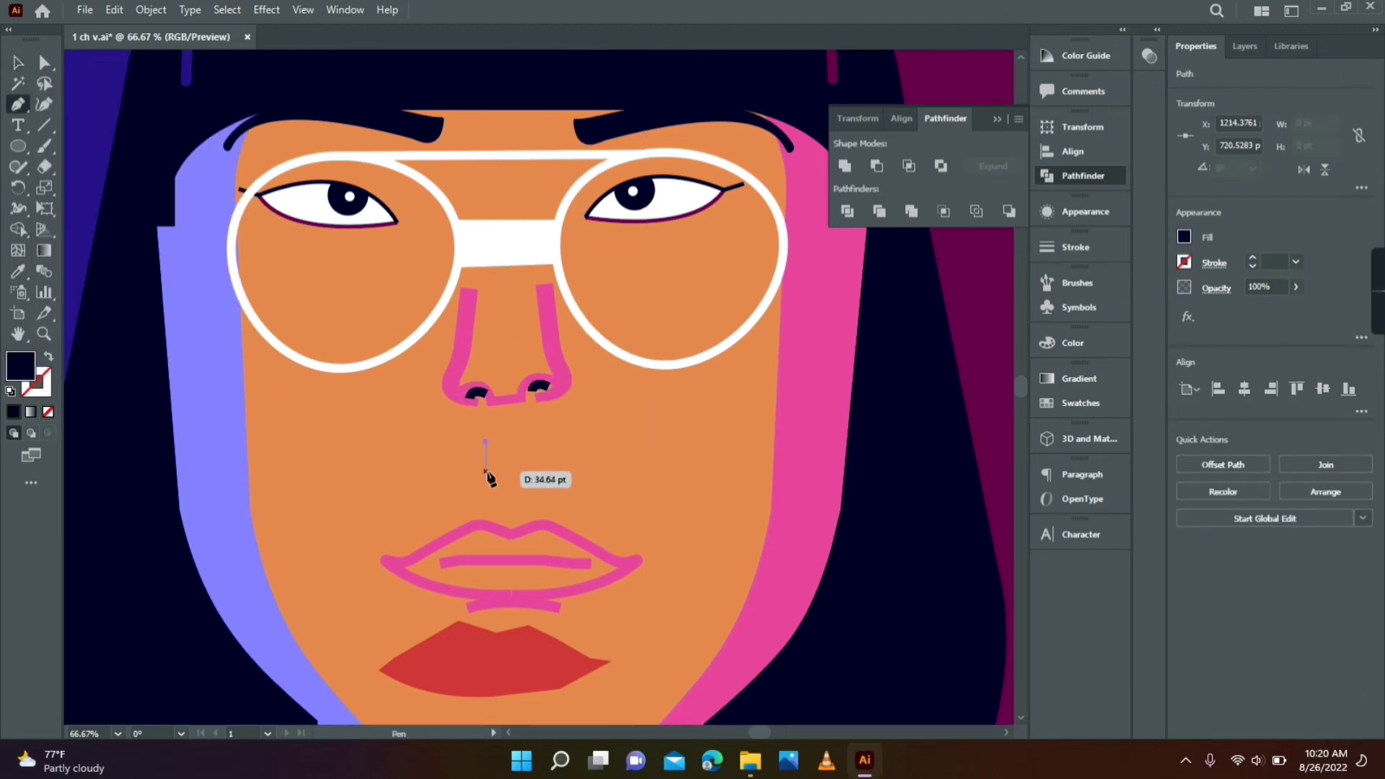
left_click(486, 471)
left_click(18, 271)
left_click(479, 525)
- Reshape the pink nose base path where it arches over the periwinkle-side nostril
left_click(44, 335)
left_click(541, 422, "alt")
left_click(541, 422, "alt")
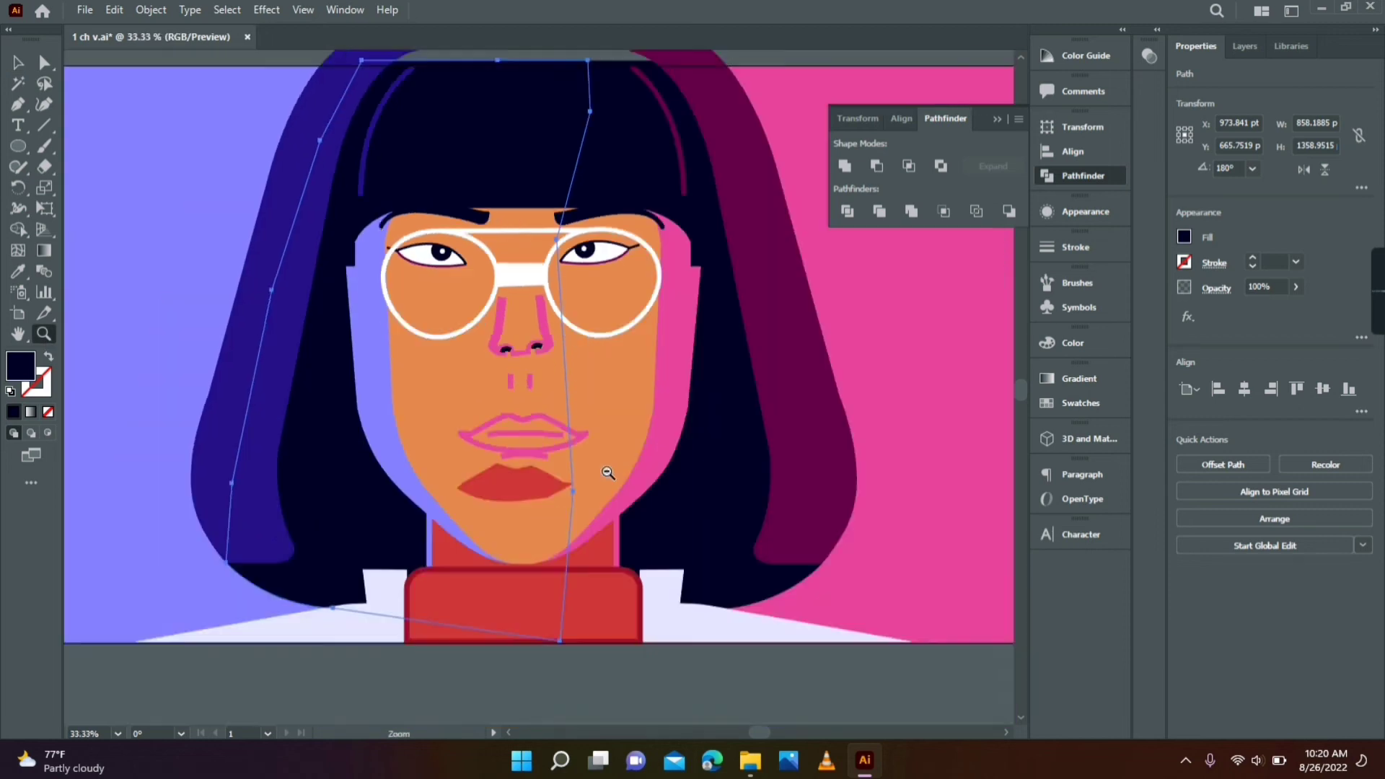
left_click(543, 375)
left_click(543, 375)
double_click(543, 375)
left_click(44, 65)
left_click_drag(465, 387, 465, 397)
left_click_drag(541, 358, 367, 285)
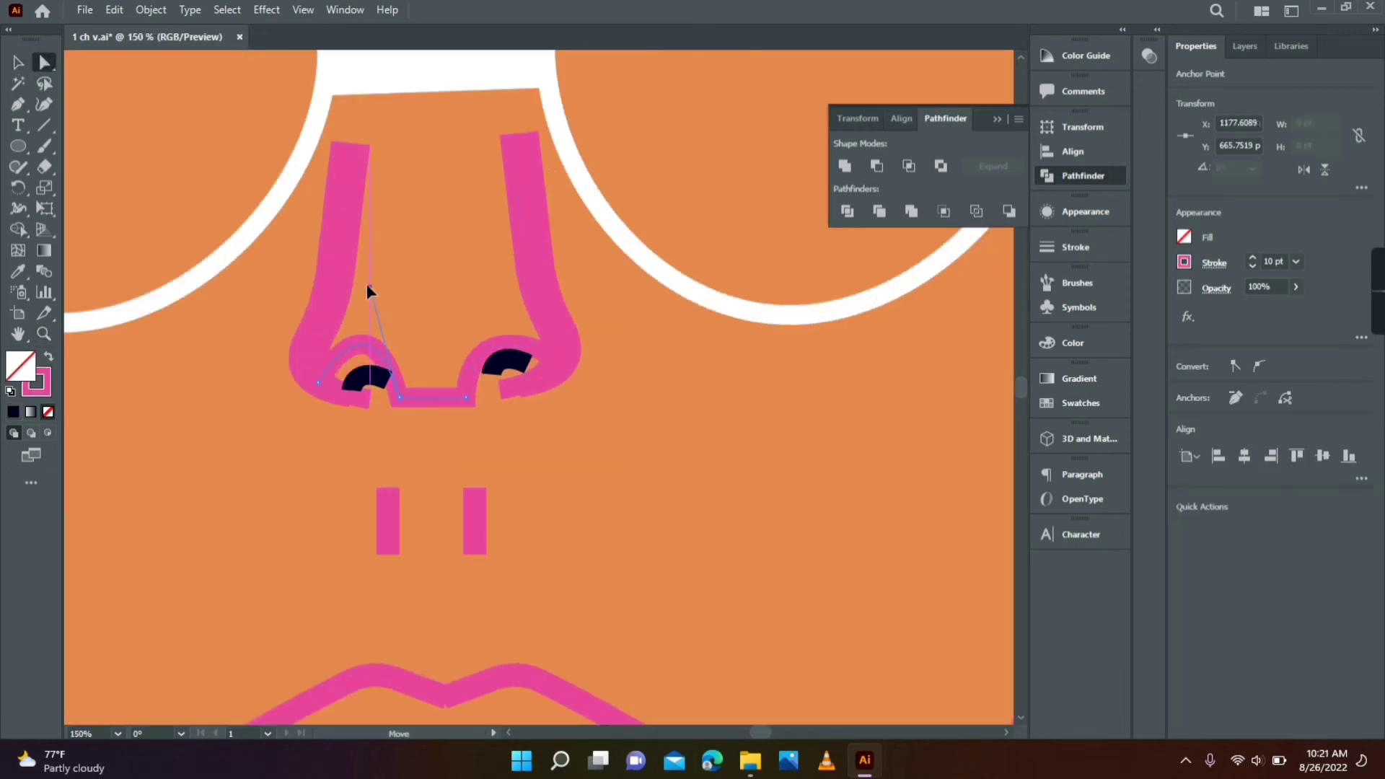
- Move the navy nostril curve on the periwinkle side slightly up into the nose base arch
left_click(433, 398)
key("v")
left_click_drag(367, 376, 360, 367)
left_click(496, 448)
- Recolour the outer nose line on the pink side red and set its stroke to 10 pt
key("z")
left_click(551, 404, "alt")
left_click(552, 404, "alt")
left_click(552, 404, "alt")
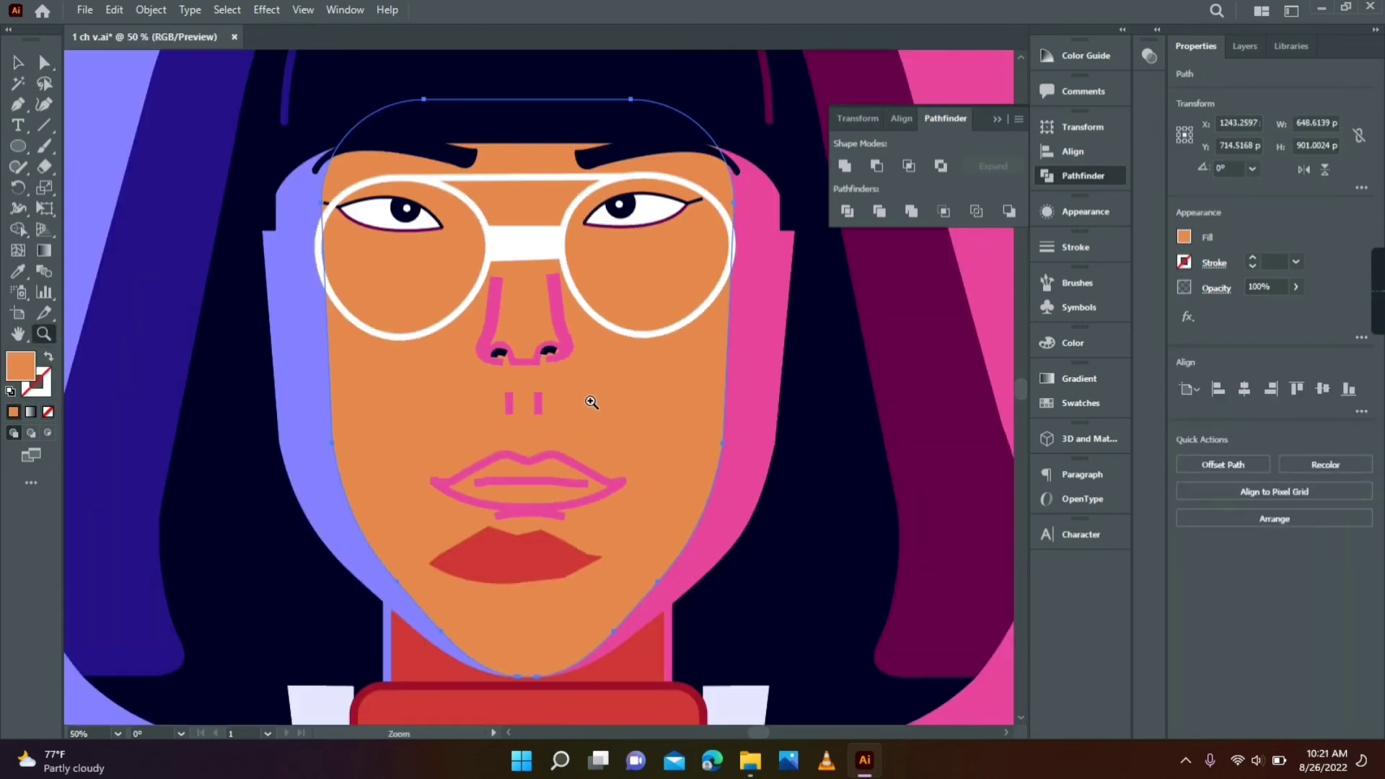
left_click(43, 62)
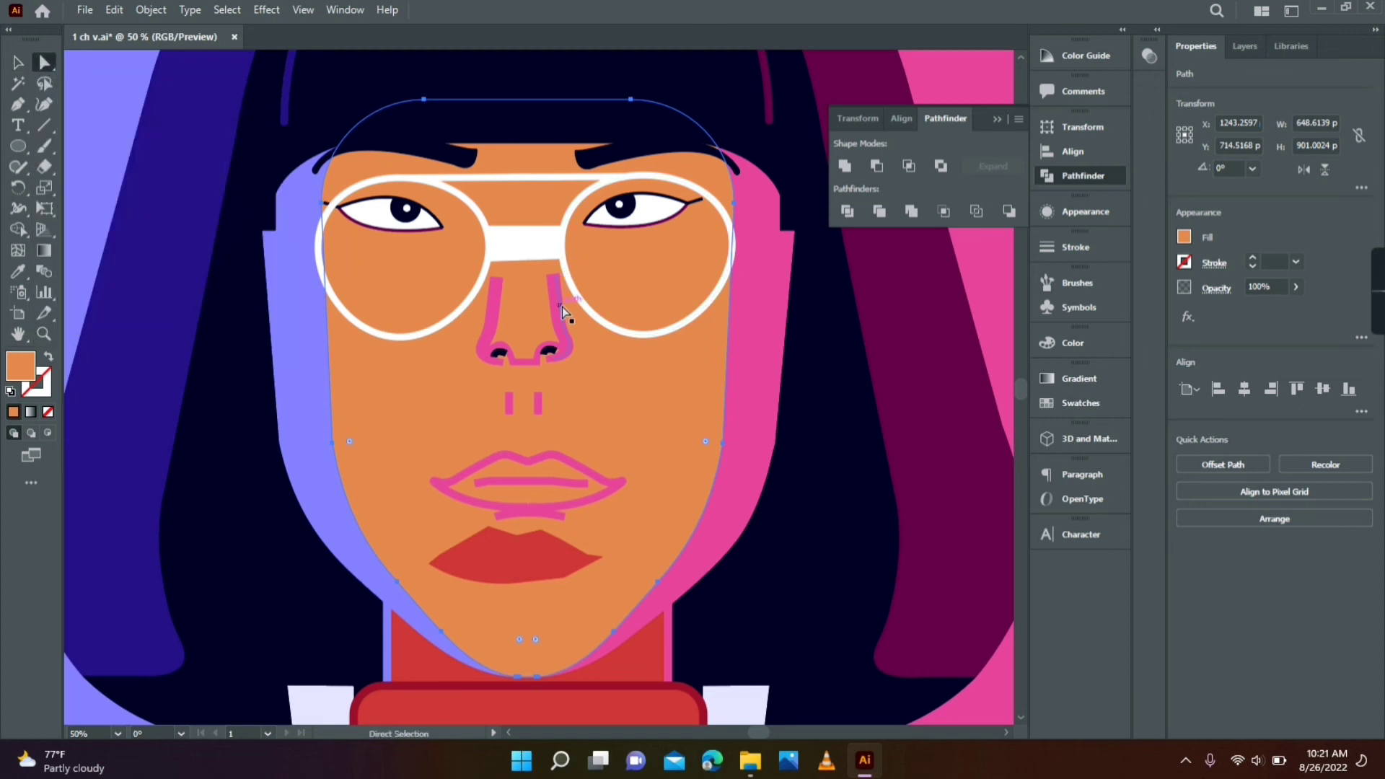
left_click(561, 306)
left_click(18, 271)
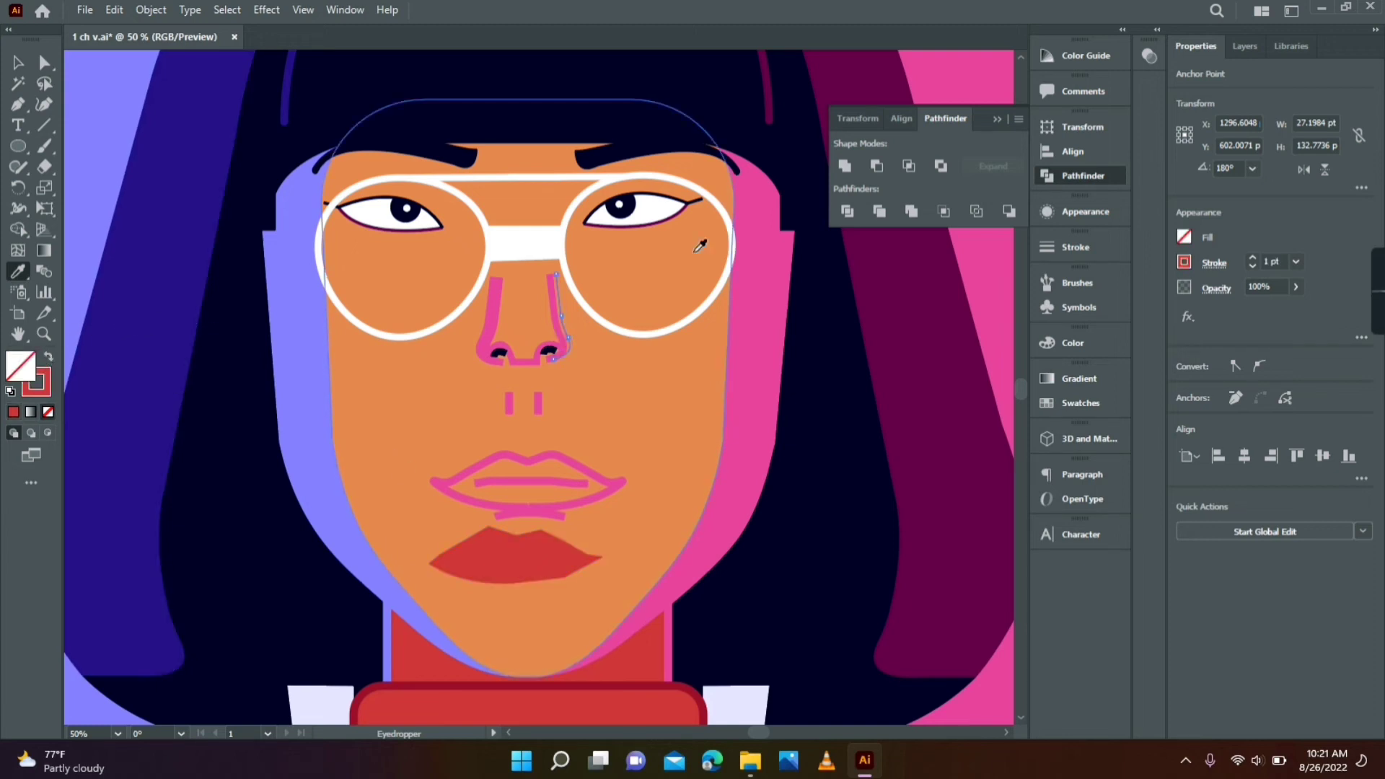
left_click(1295, 262)
left_click(1323, 508)
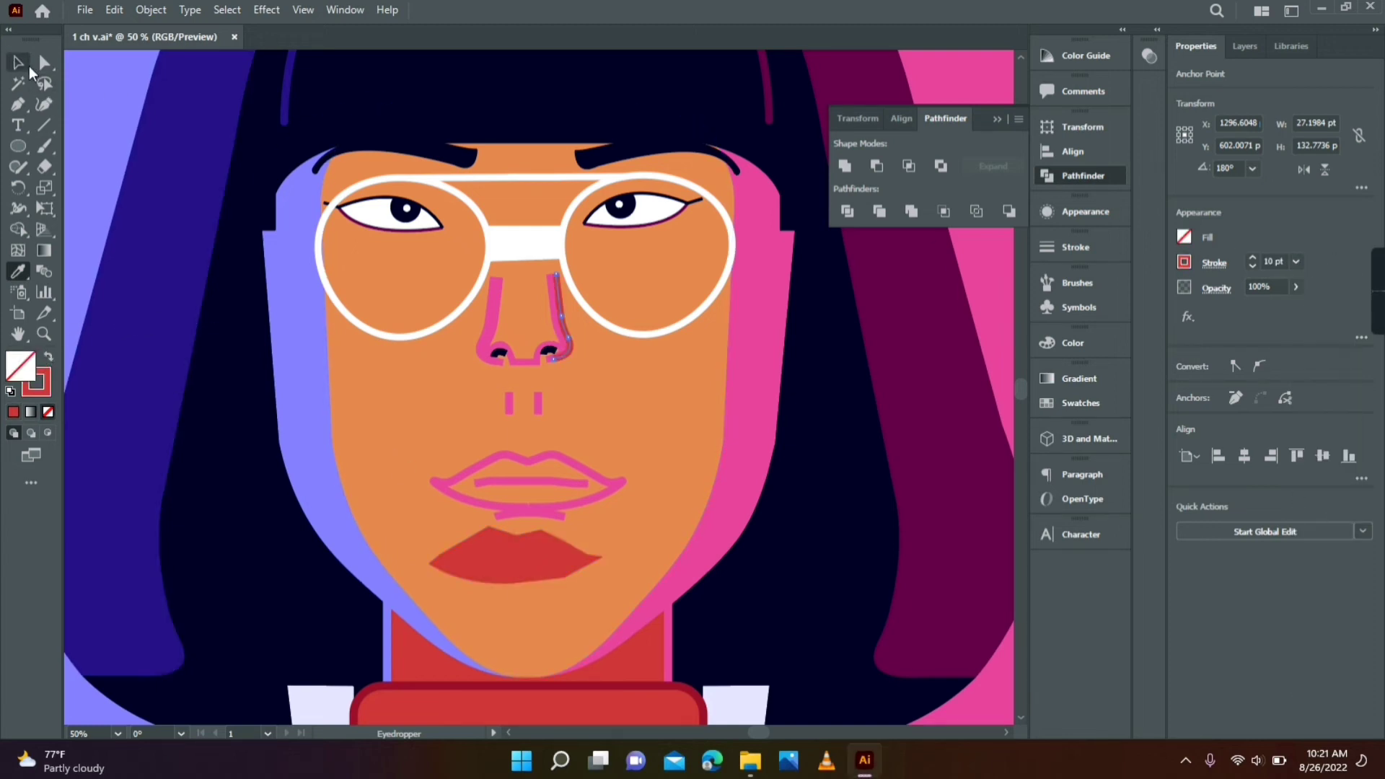
- Match the outer nose line on the periwinkle side to the red 10 pt stroke
left_click(29, 66)
left_click(503, 328)
left_click(44, 65)
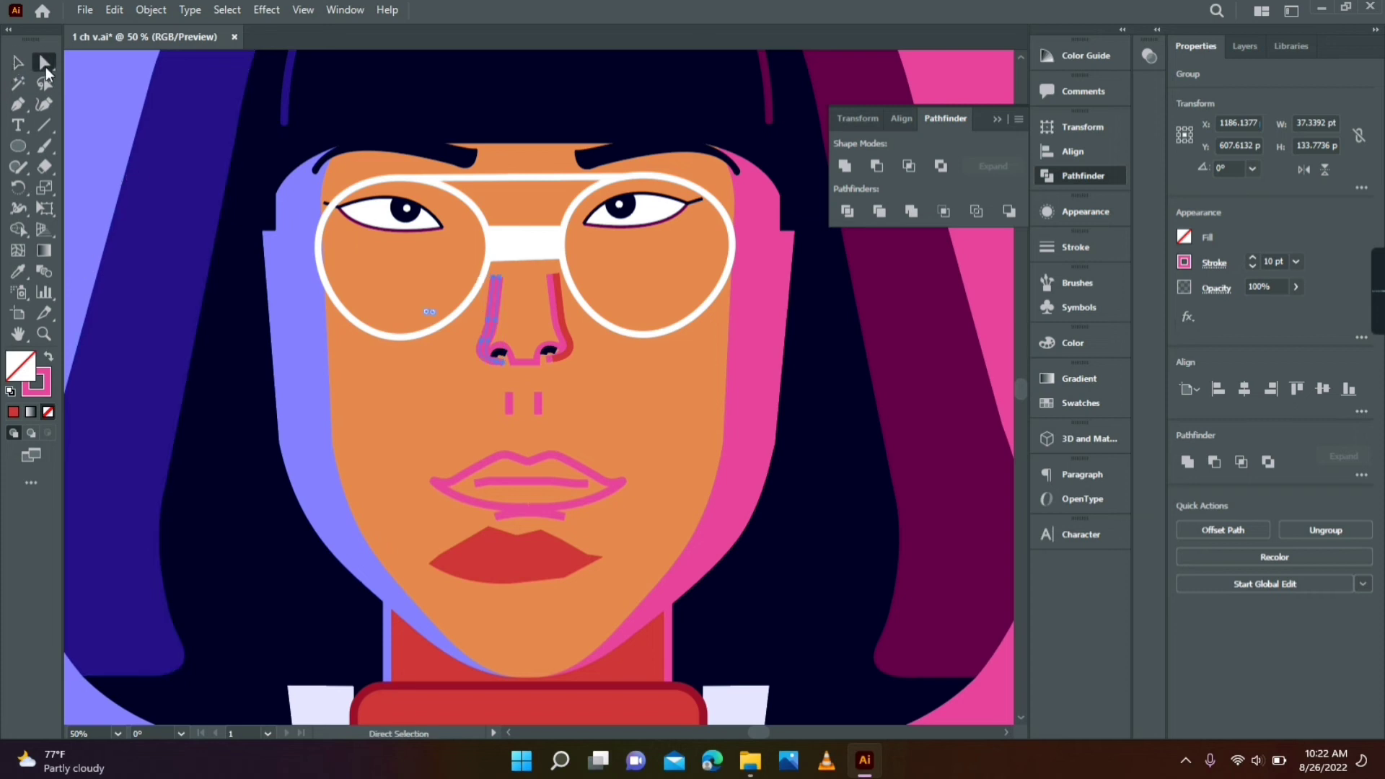
left_click(101, 104)
left_click(491, 318)
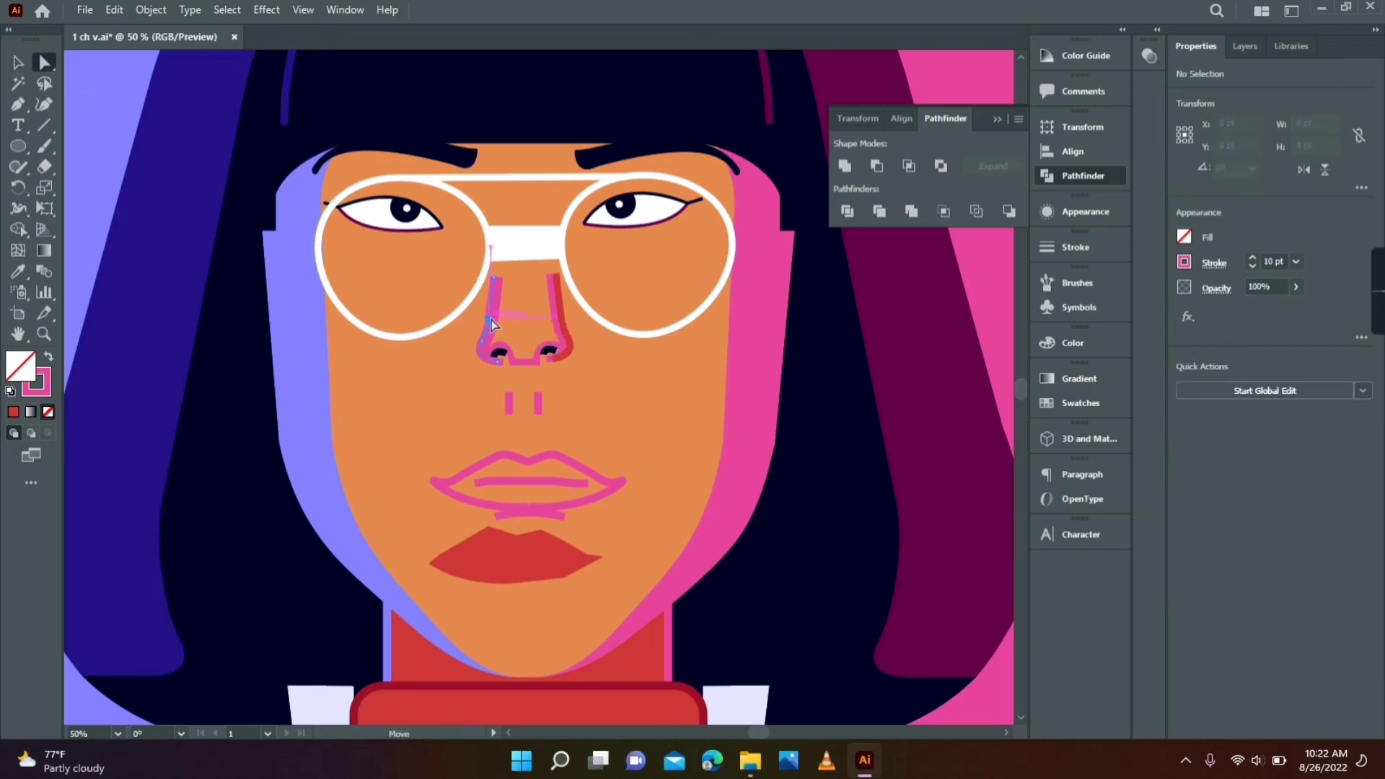
left_click(18, 272)
left_click(40, 68)
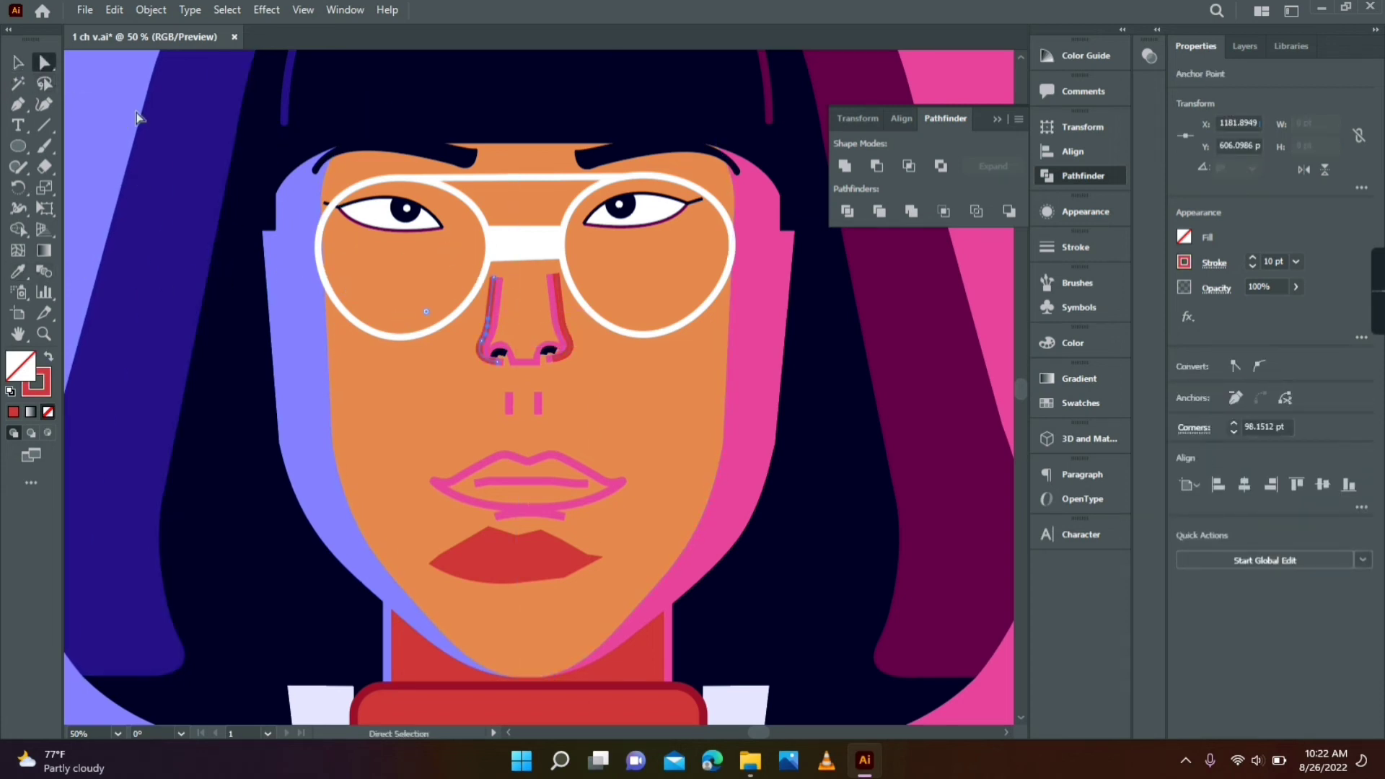
- Recolour the nose base red and the pink-side short line above the upper lip periwinkle
left_click(521, 361)
key("i")
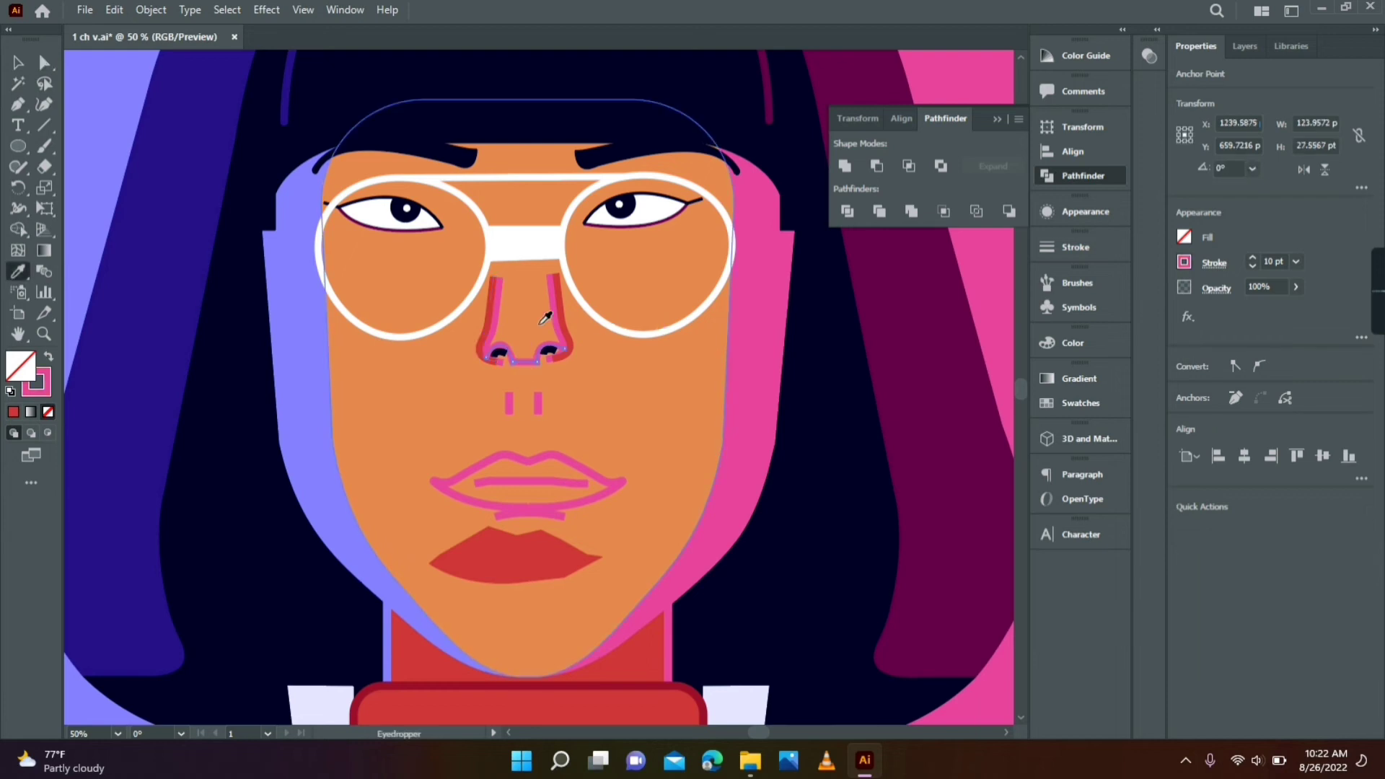
left_click(538, 404, "ctrl")
left_click(292, 292)
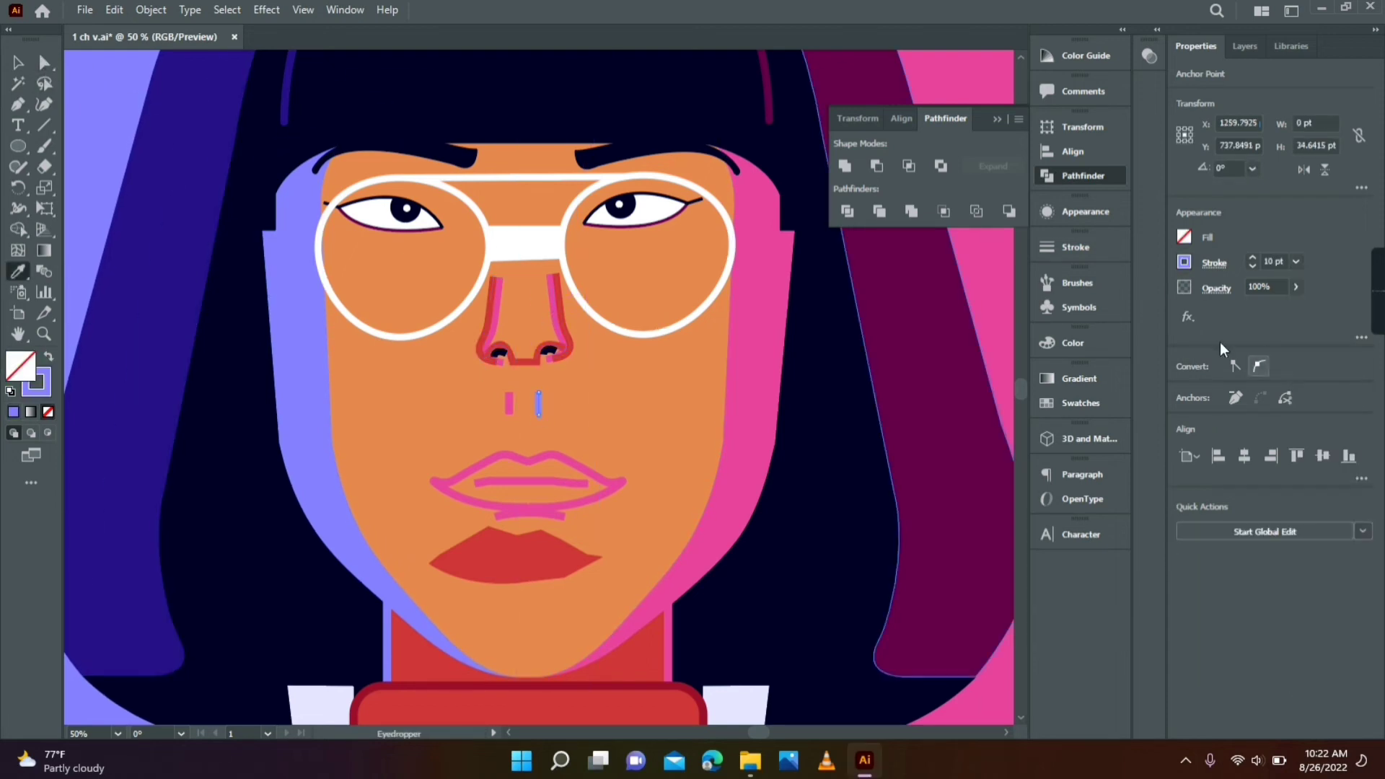
- Recolour the line between the lips dark red and thicken its stroke
left_click(496, 454, "ctrl")
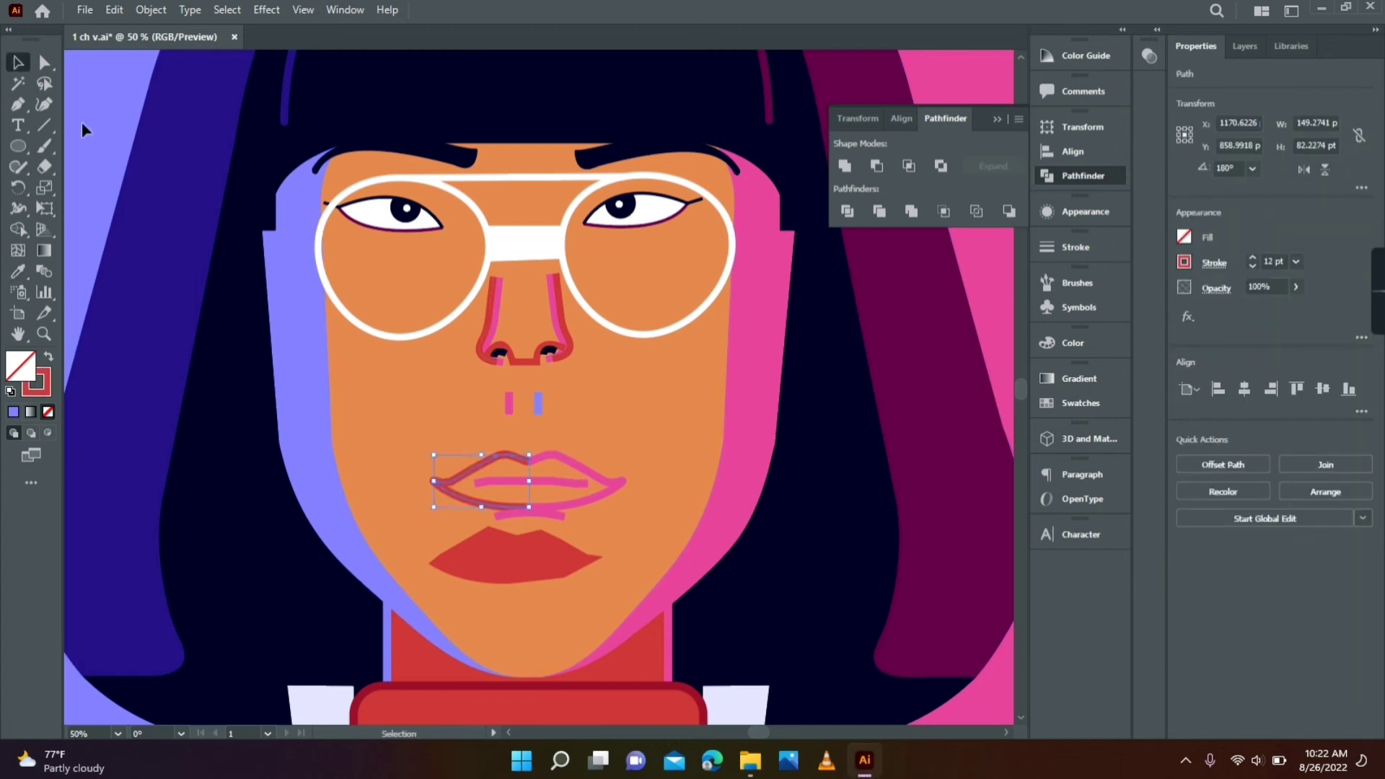
left_click(530, 481)
left_click(18, 272)
left_click(486, 459)
left_click(463, 685)
key("shift+x")
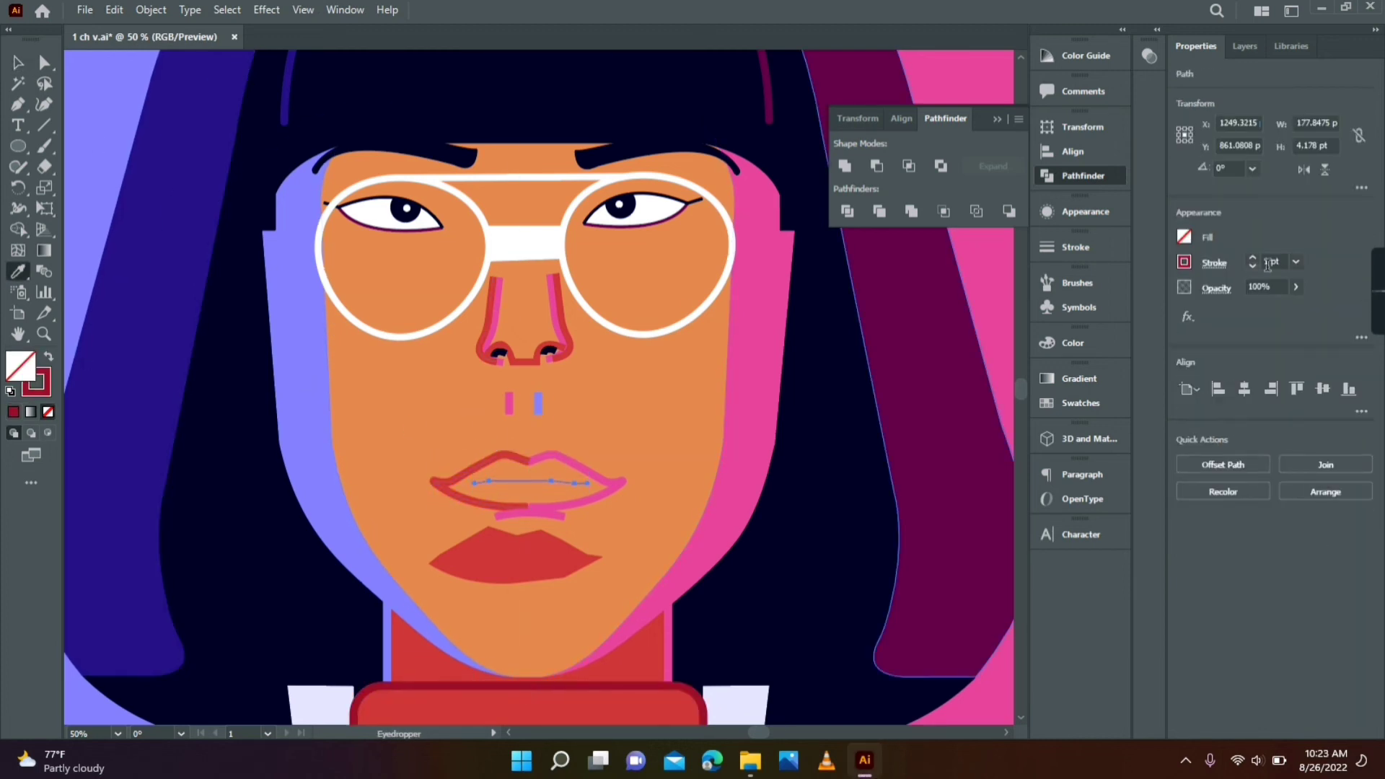
left_click(1296, 262)
left_click(1320, 514)
- Recolour the periwinkle-side half of the lip outline dark red and the short line below the lips red
left_click(45, 62)
left_click(490, 458)
left_click(18, 272)
left_click(530, 482)
left_click(18, 63)
left_click(535, 514)
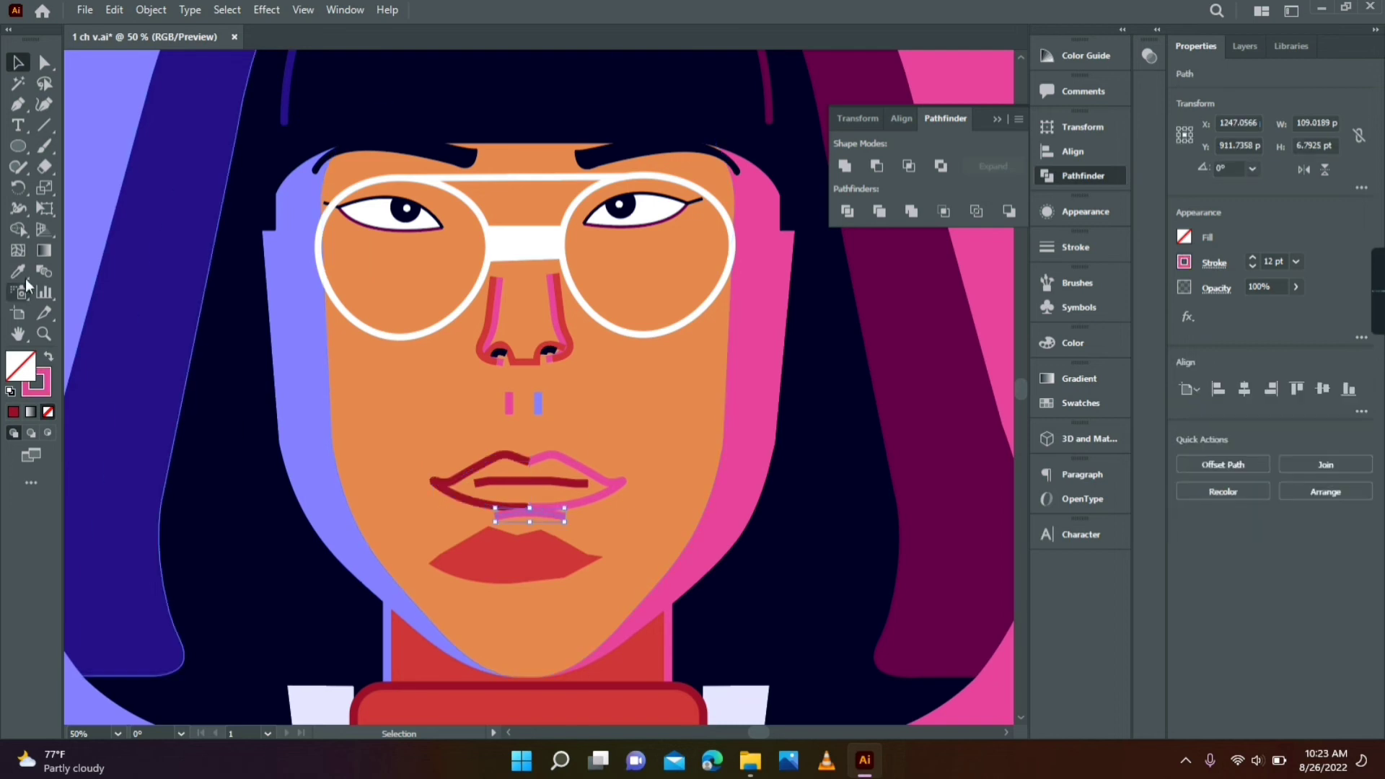
left_click(18, 271)
left_click(494, 300)
left_click(490, 335)
- Rearrange the lip outline in the stacking order and move the solid red lip shape up inside it
left_click(18, 63)
left_click(598, 500)
right_click(479, 470)
left_click(711, 375)
left_click_drag(520, 566, 537, 494)
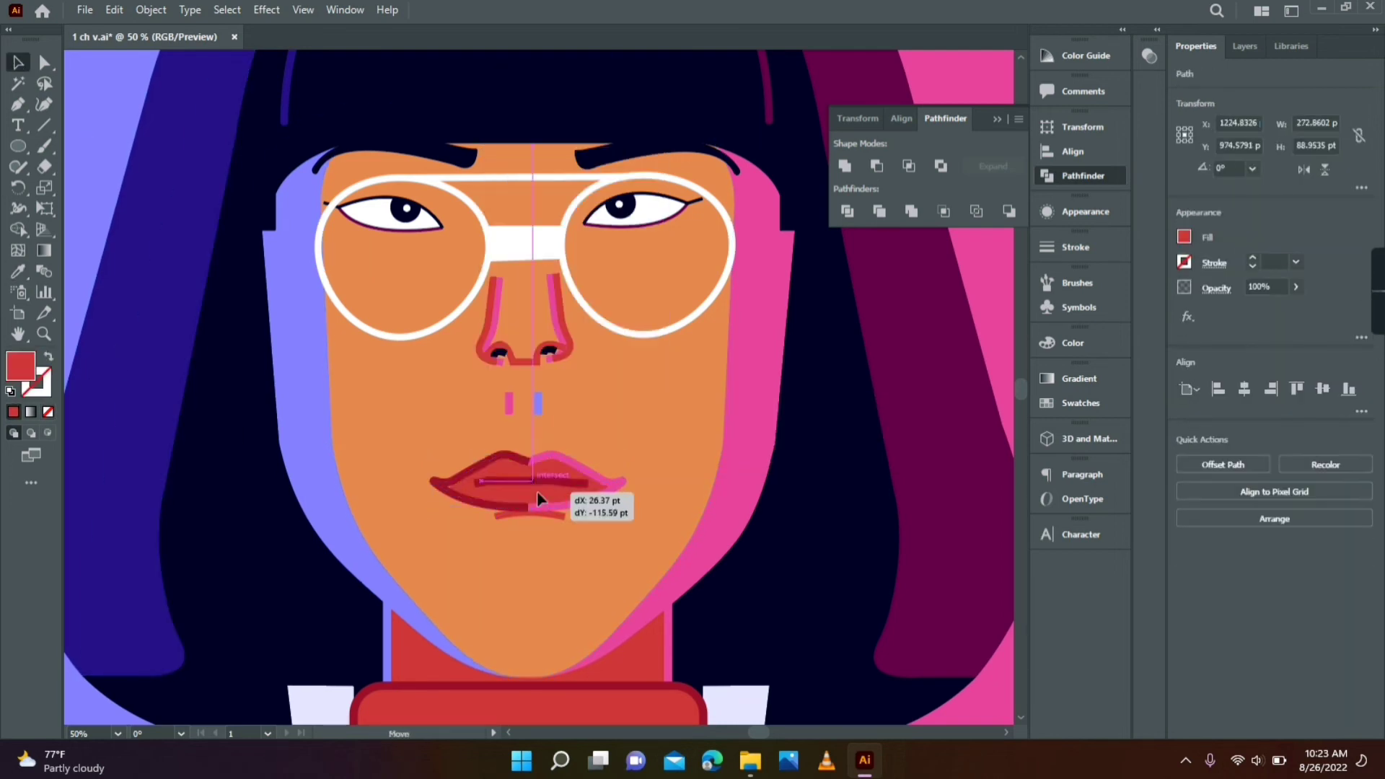
- Recolour both round lens frames and the glasses' top bar yellow with a 12 pt stroke
left_click(660, 437)
left_click(659, 336)
scroll(668, 404, "down", 2)
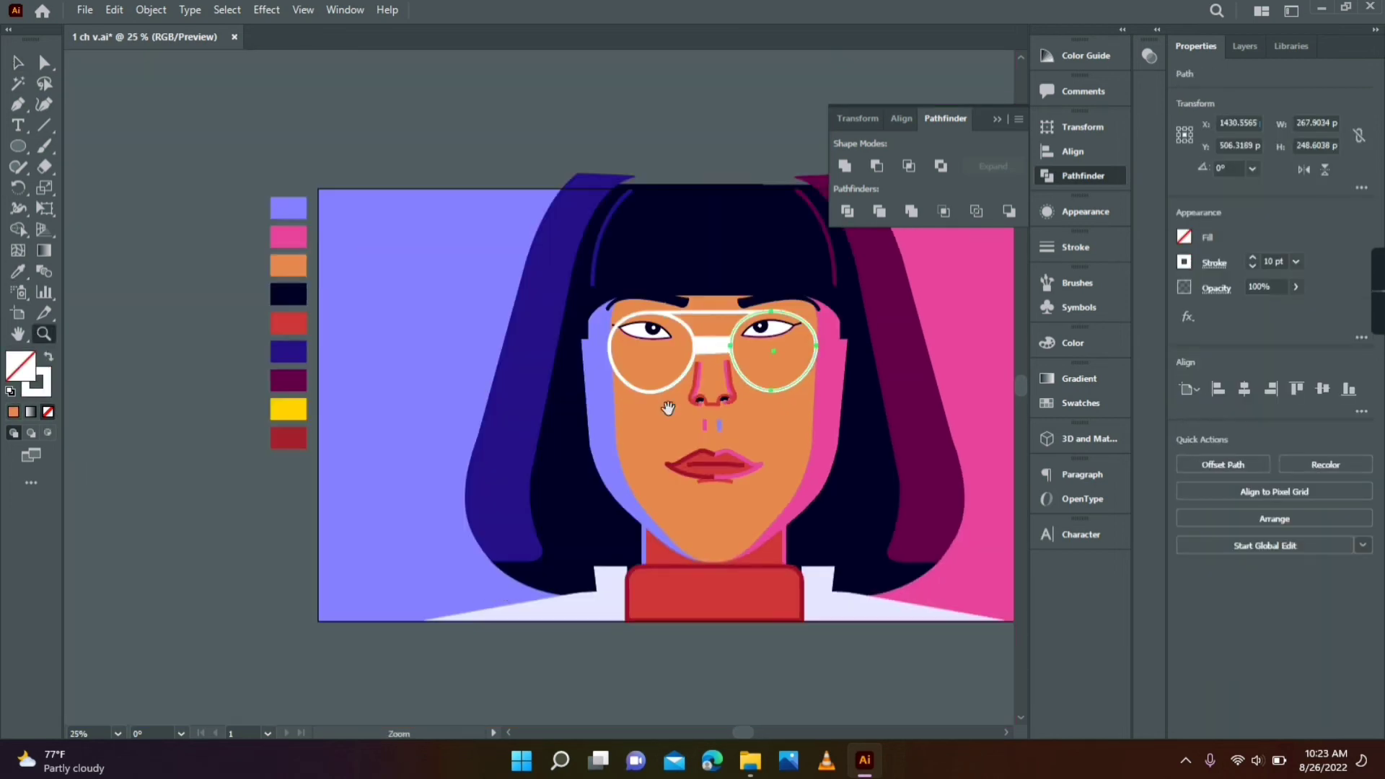
scroll(667, 403, "right", 3)
left_click(618, 313, "shift")
left_click(598, 322, "shift")
left_click(18, 272)
left_click(205, 409)
left_click(1296, 261)
left_click(1321, 508)
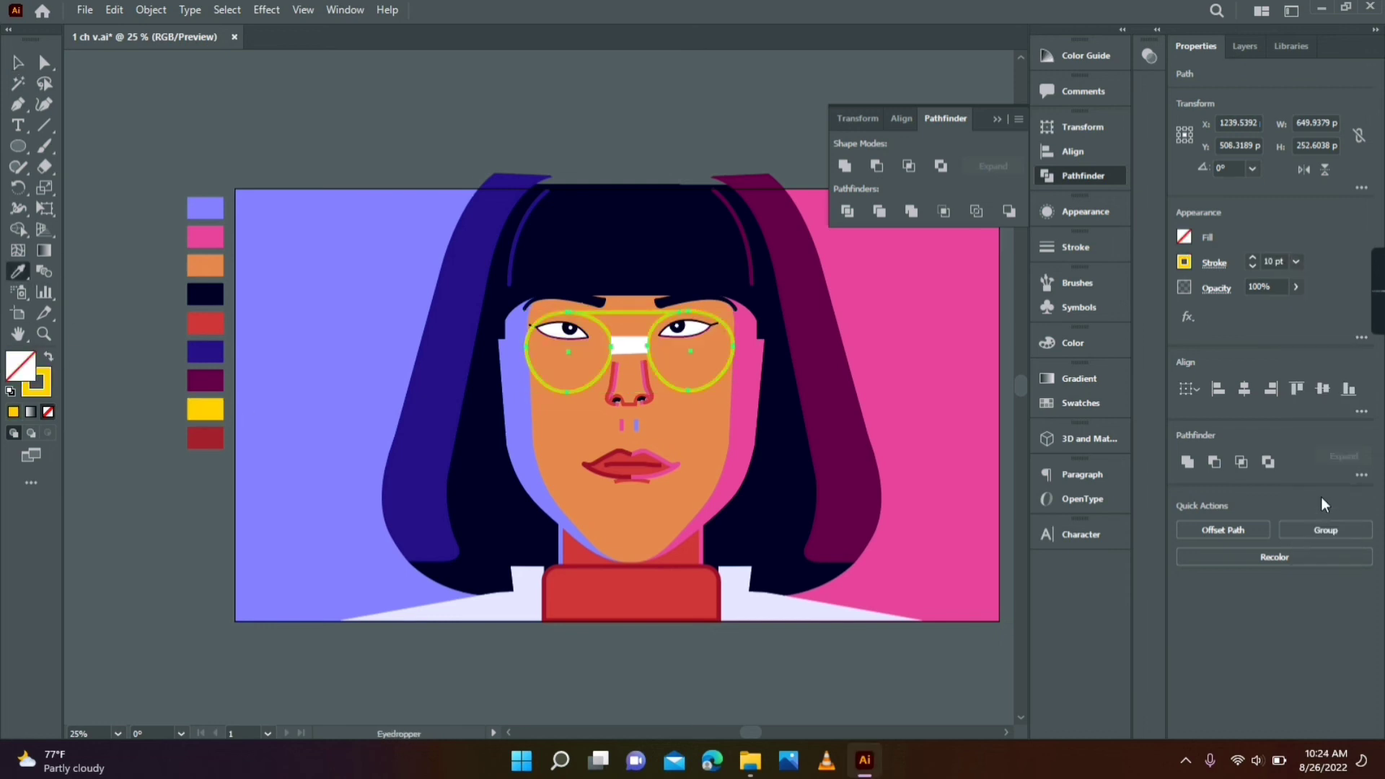
left_click(1252, 257)
left_click(1252, 257)
- Recolour the stacked bars of the glasses bridge: yellow for the top one, dark gold below it, red for the two lowest
left_click(44, 63)
left_click(635, 343)
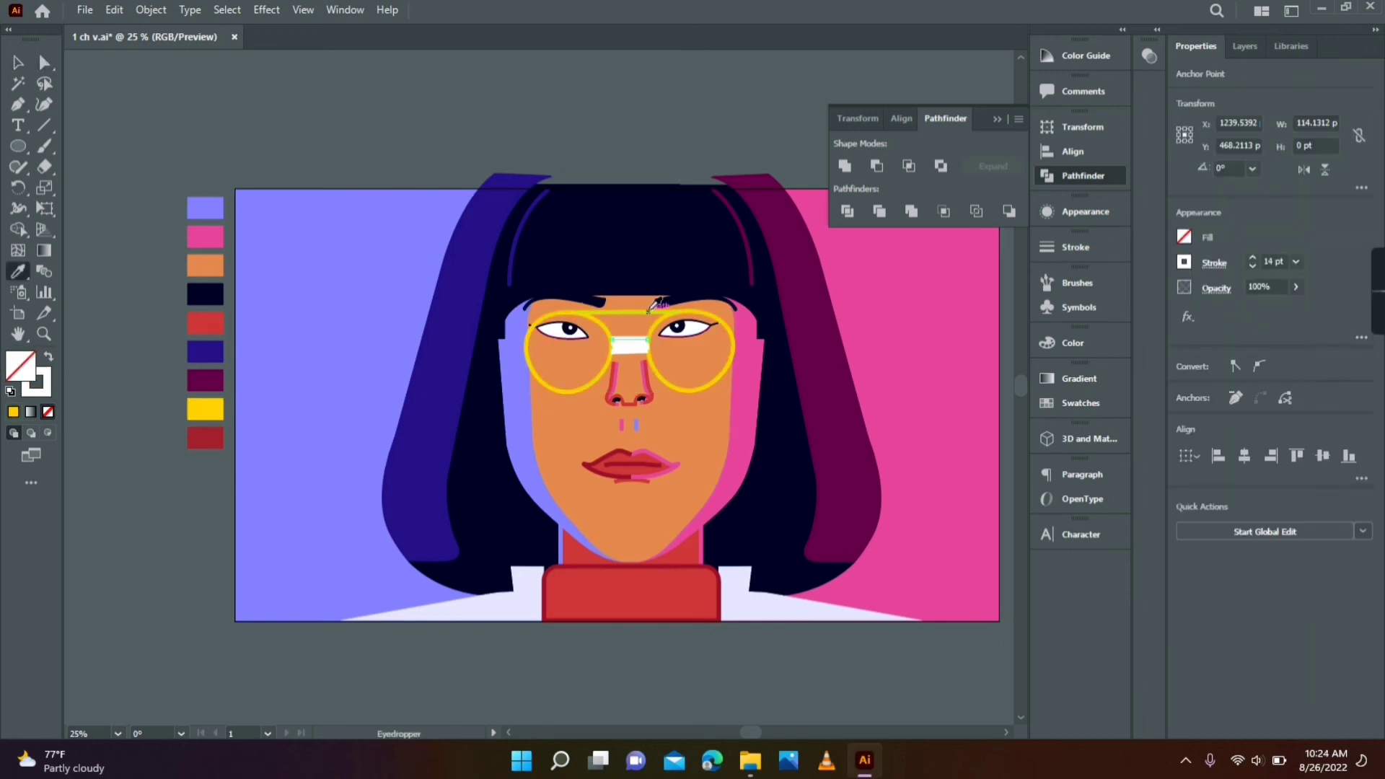
double_click(44, 334)
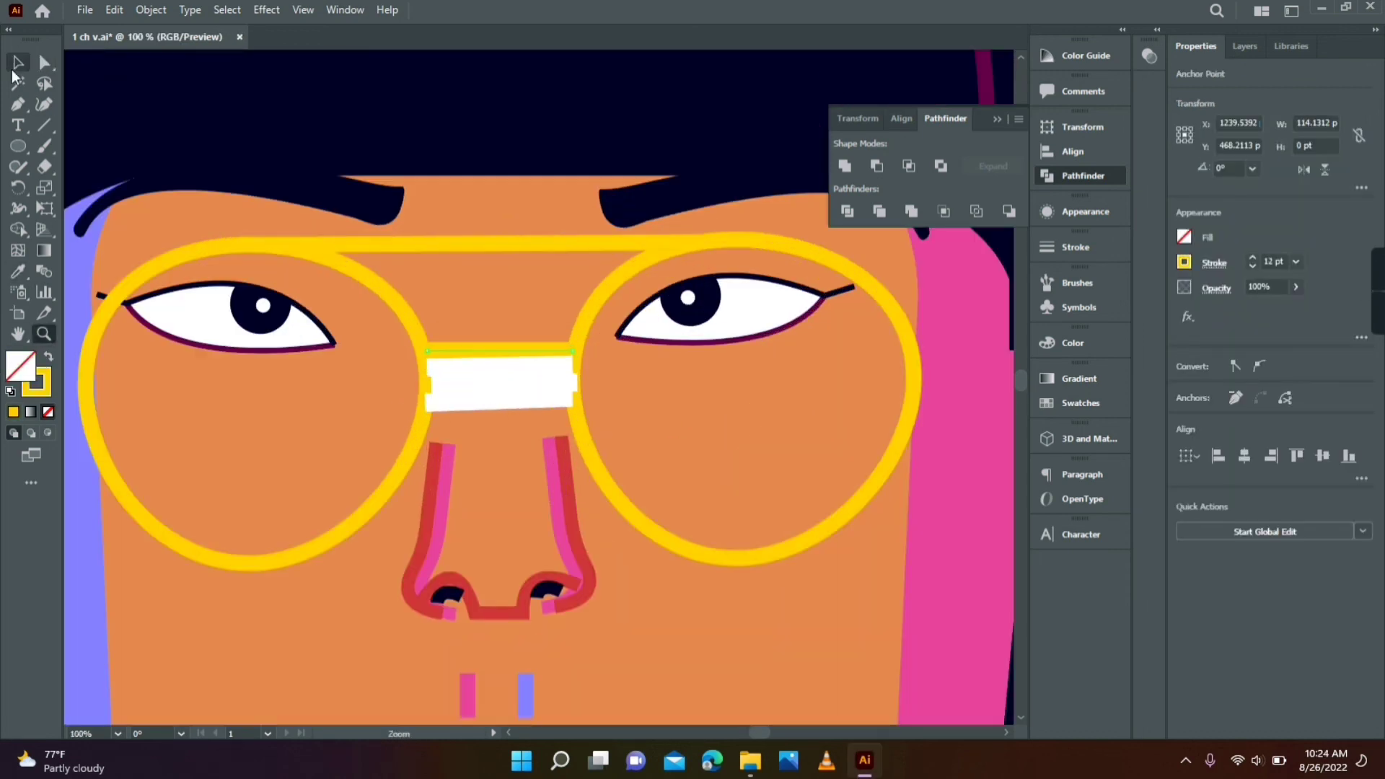
left_click(18, 272)
left_click(437, 465)
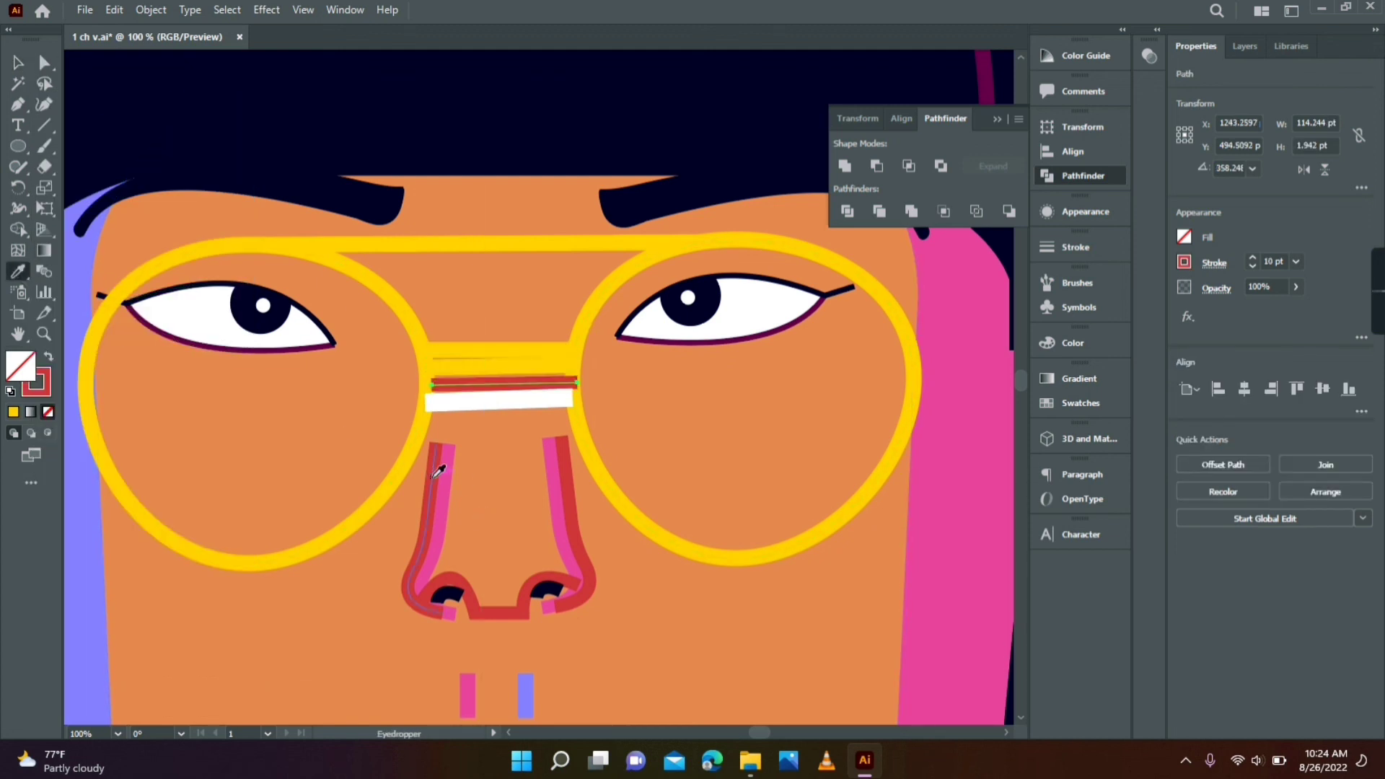
left_click(18, 63)
left_click(519, 401)
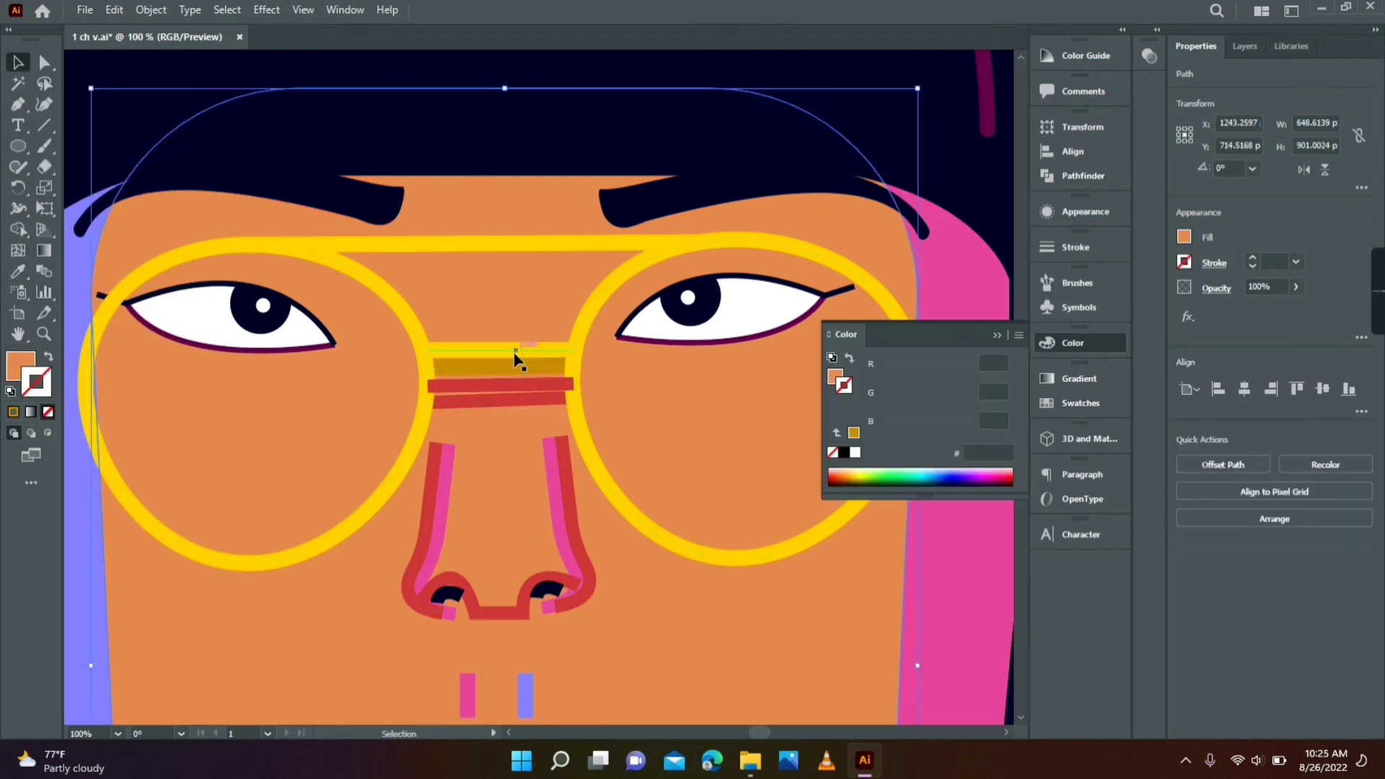
- Set the stroke of the two red bridge bars to 12 pt
left_click(513, 386)
left_click(512, 401, "shift")
left_click(1296, 262)
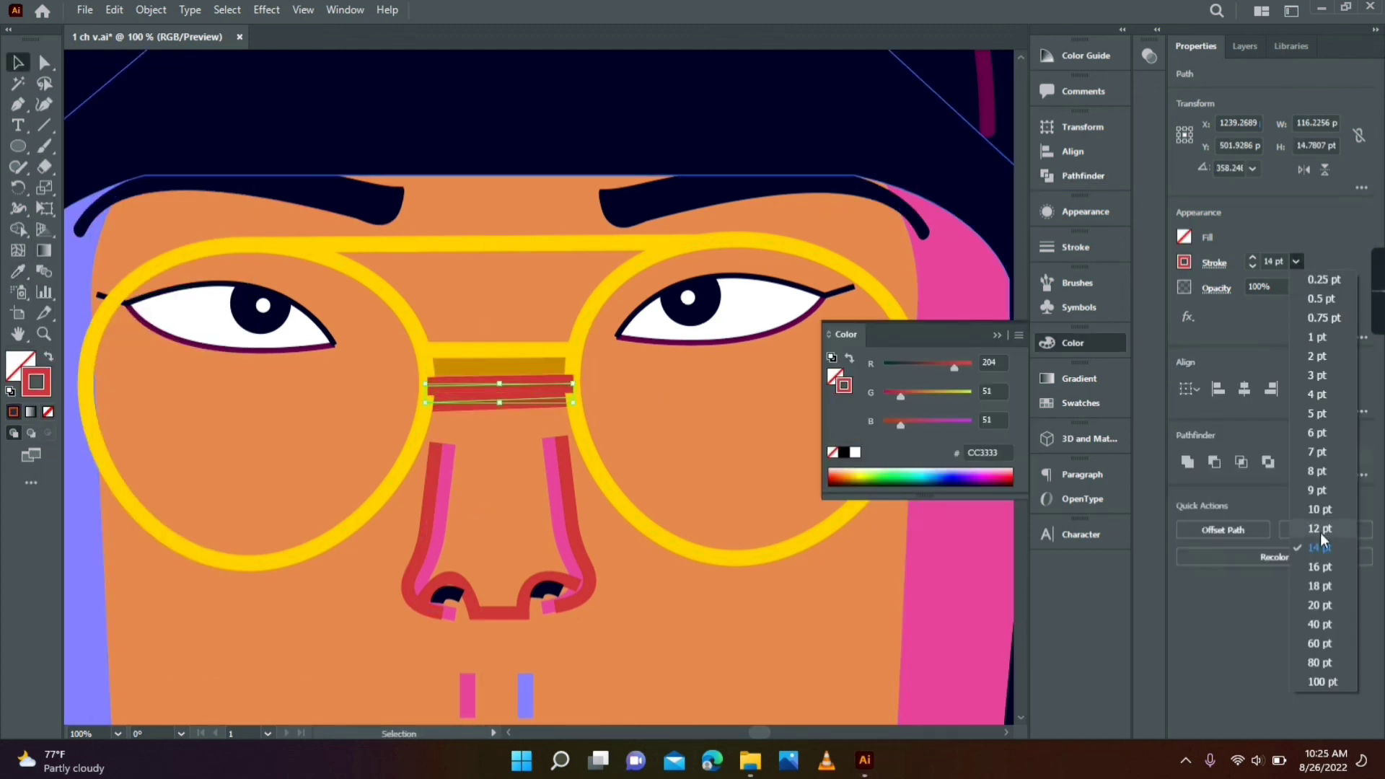
left_click(1320, 530)
left_click(509, 382)
left_click(506, 274)
- Draw an upright orange rectangle about 42 by 441 pt on the periwinkle background and fully round its ends
left_click(44, 334)
left_click(520, 408, "alt")
left_click(520, 408, "alt")
left_click(519, 408, "alt")
left_click(519, 409, "alt")
key("v")
left_click(381, 126)
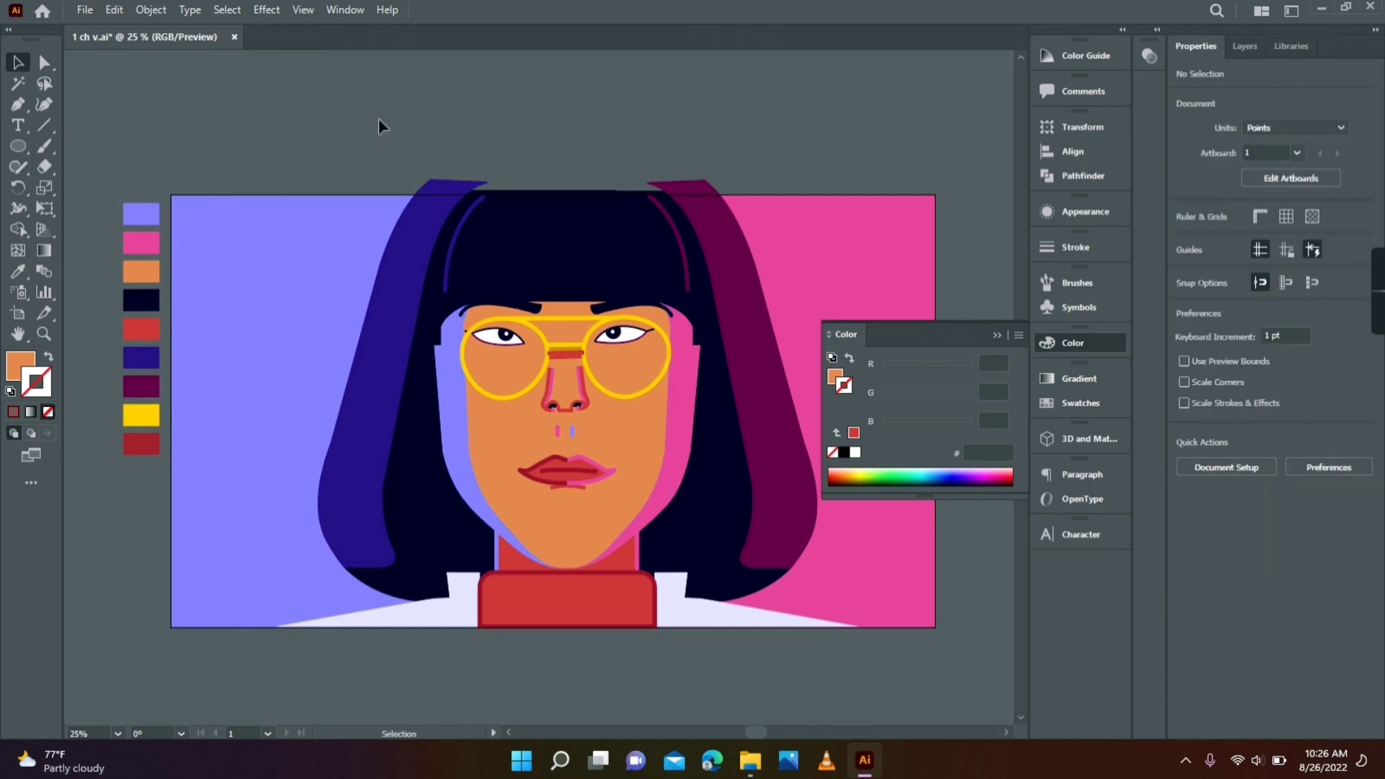
right_click(18, 146)
left_click(87, 147)
mouse_move(277, 247)
left_mouse_down()
mouse_move(304, 343)
mouse_move(290, 388)
mouse_move(284, 256)
left_mouse_up()
left_click(45, 62)
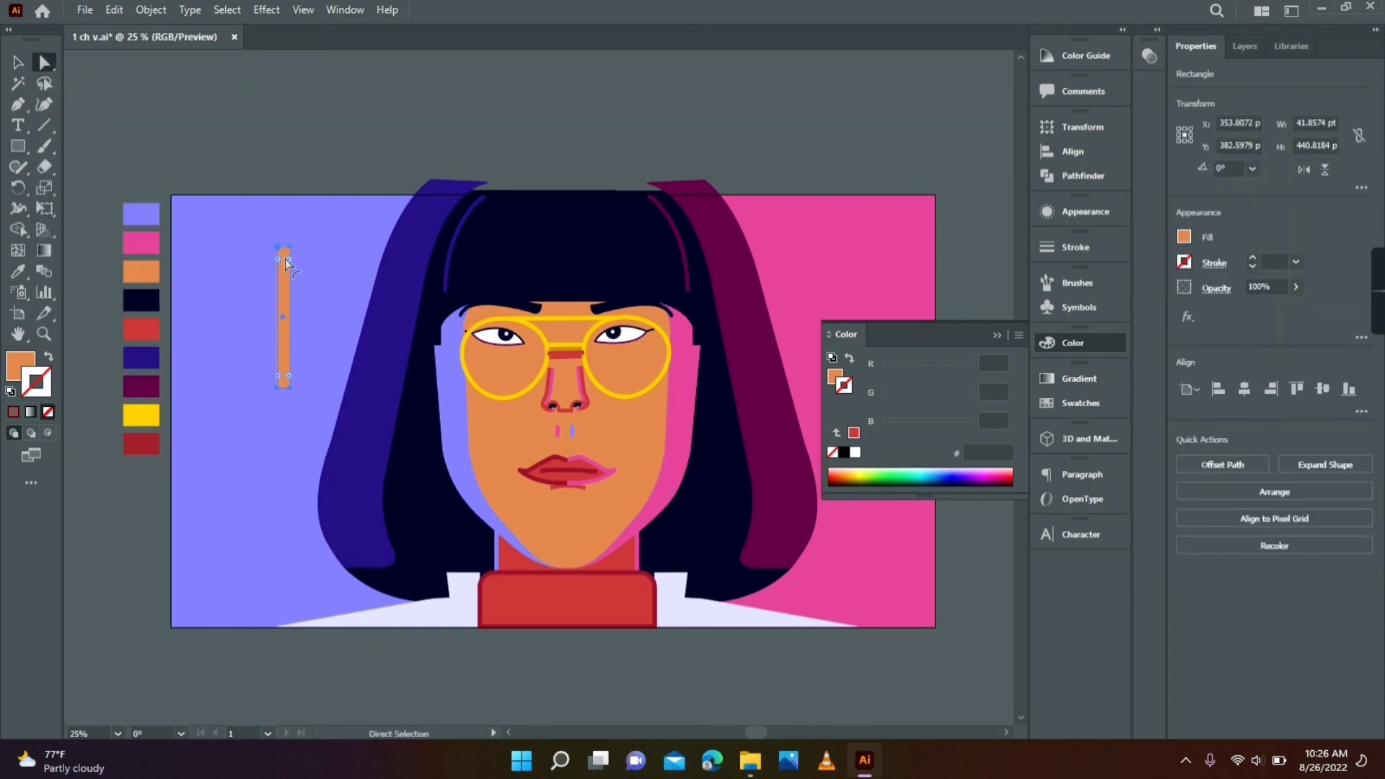
left_click(18, 62)
left_click(209, 161)
- Rotate the rounded orange bar diagonally and place its upper end on the mouth as a cigarette
left_click_drag(547, 498, 548, 499)
left_click_drag(564, 462, 605, 481)
left_click_drag(572, 505, 532, 495)
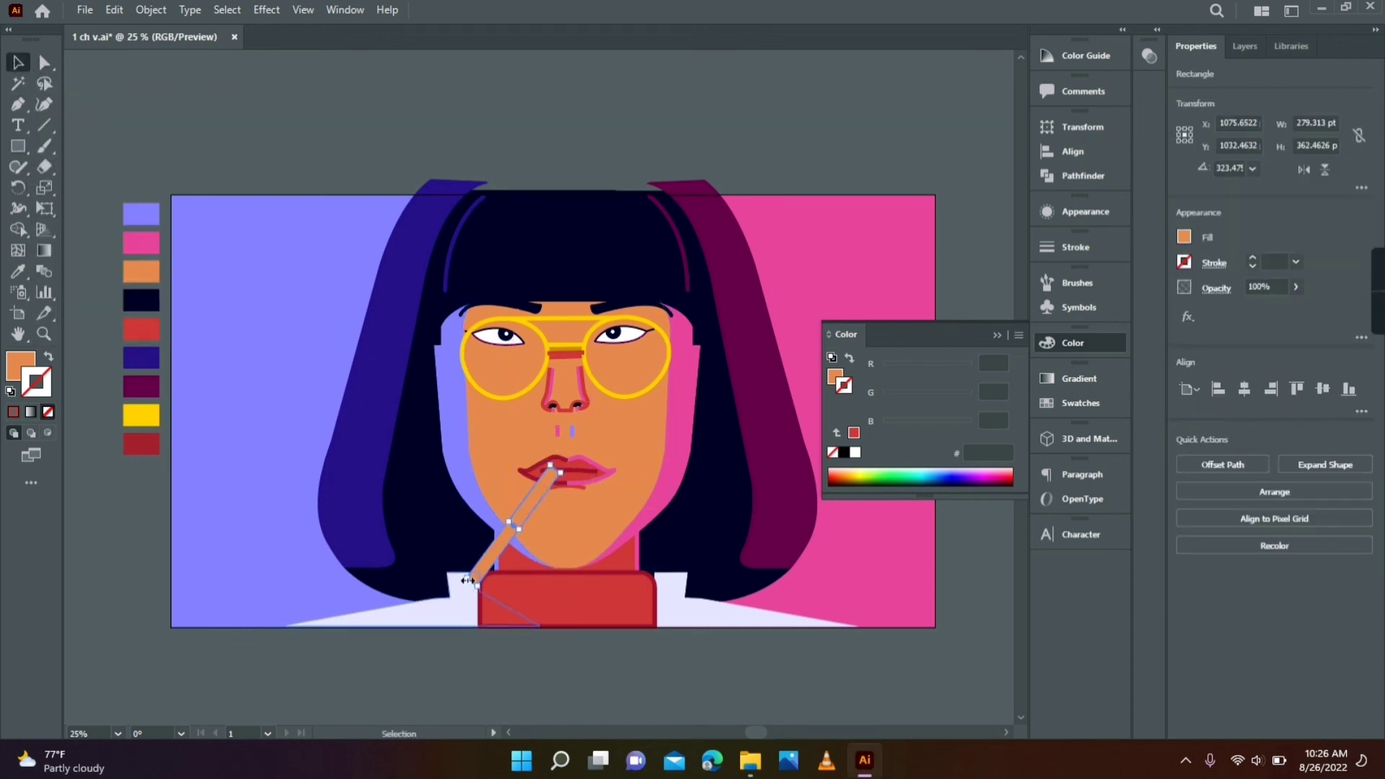
- Fill the cigarette bar with the pale lavender sampled from the collar
left_click(45, 63)
left_click(477, 586)
left_click(469, 578, "shift")
key("i")
left_click(459, 587)
left_click(18, 63)
left_click(232, 117)
- Shorten the cigarette bar so its lower end sits beside the jaw at the edge of the neck
key("z")
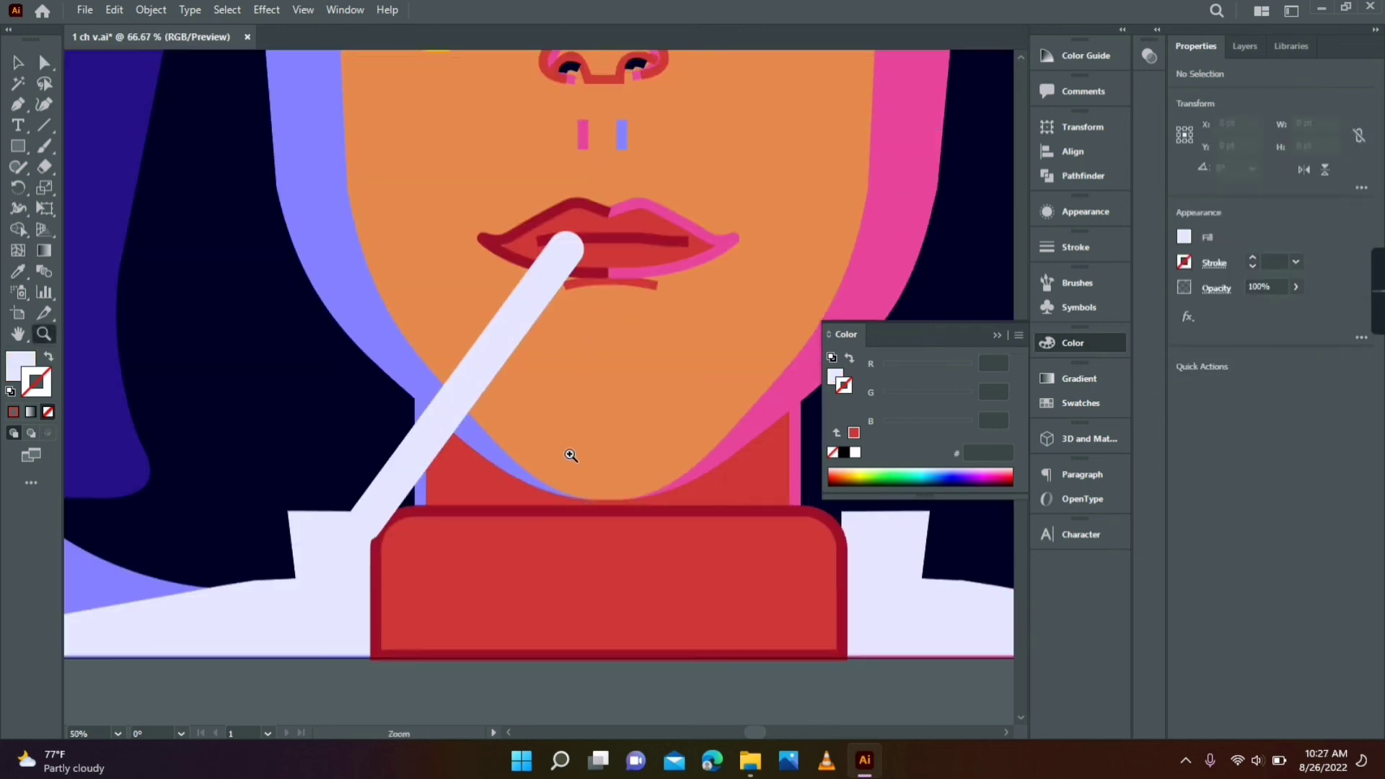
key("a")
left_click_drag(355, 533, 413, 443)
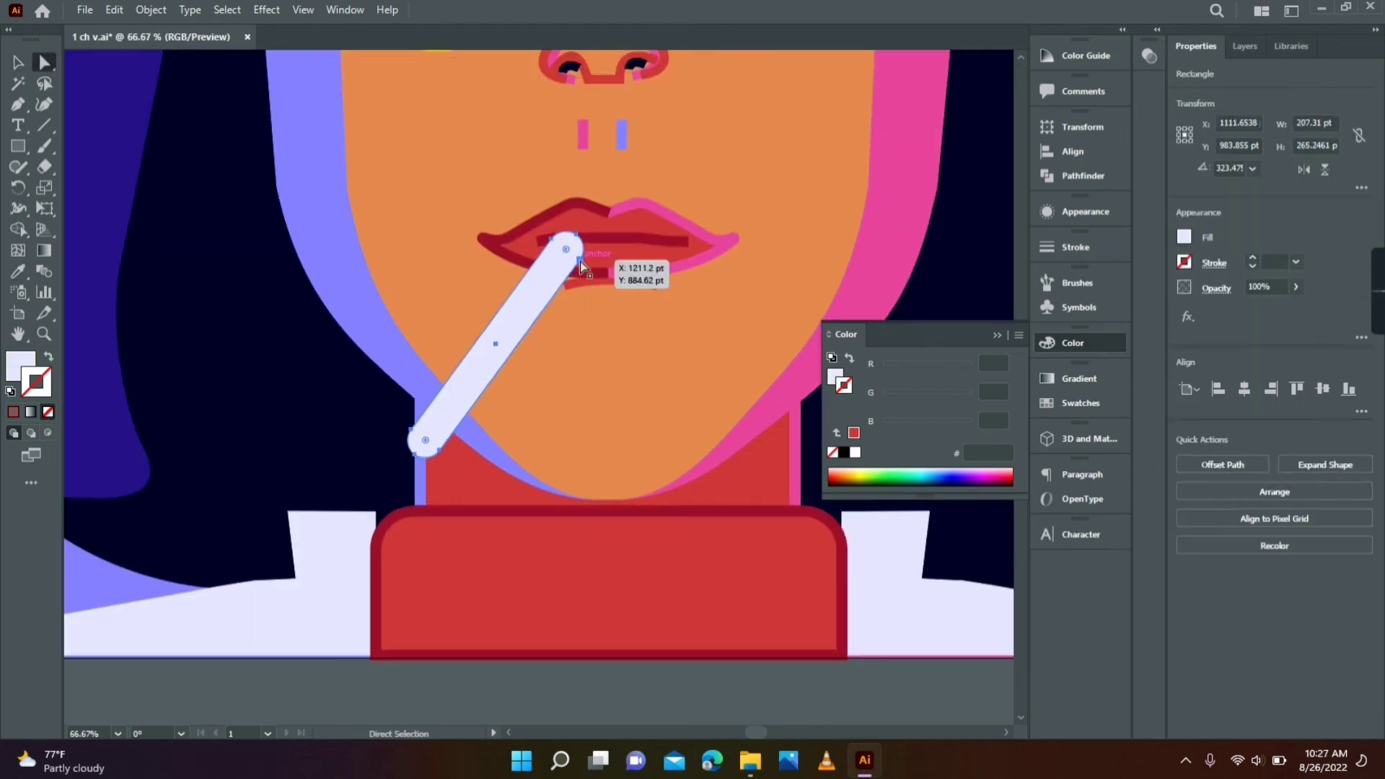
- Narrow the cigarette bar by nudging both of its long edges a few points inward
left_click(580, 260)
left_click(439, 452, "shift")
key("Left")
key("Left")
key("Left")
key("Left")
key("Left")
left_click(552, 239)
left_click(411, 430, "shift")
key("Right")
key("Right")
key("Right")
key("Right")
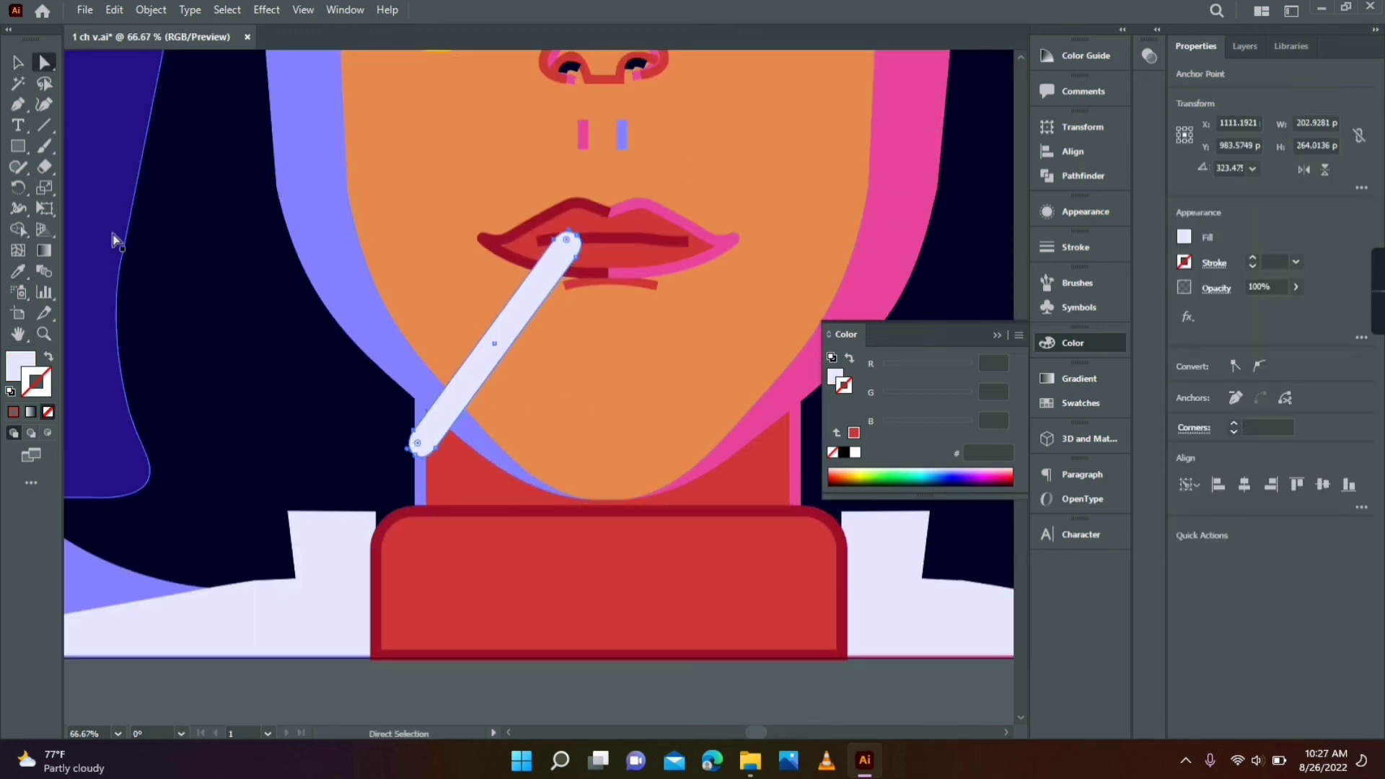
- Draw two short curved dividing paths across the cigarette, one near the mouth and one near the lower tip
key("p")
left_click(526, 266)
left_click_drag(565, 292, 582, 336)
key("shift+x")
left_click_drag(402, 433, 442, 458)
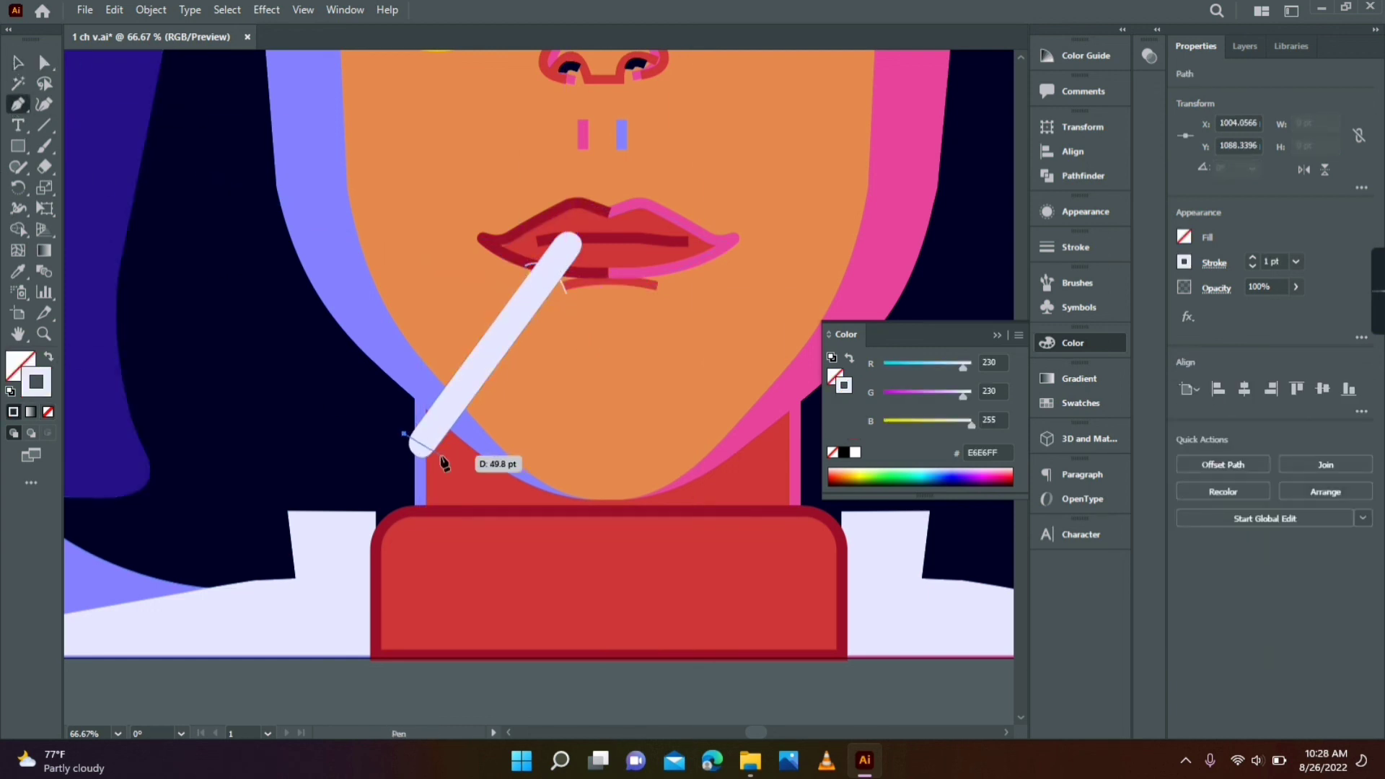
left_click_drag(447, 508, 449, 462)
- Divide the cigarette bar along the two curved paths with Pathfinder
key("v")
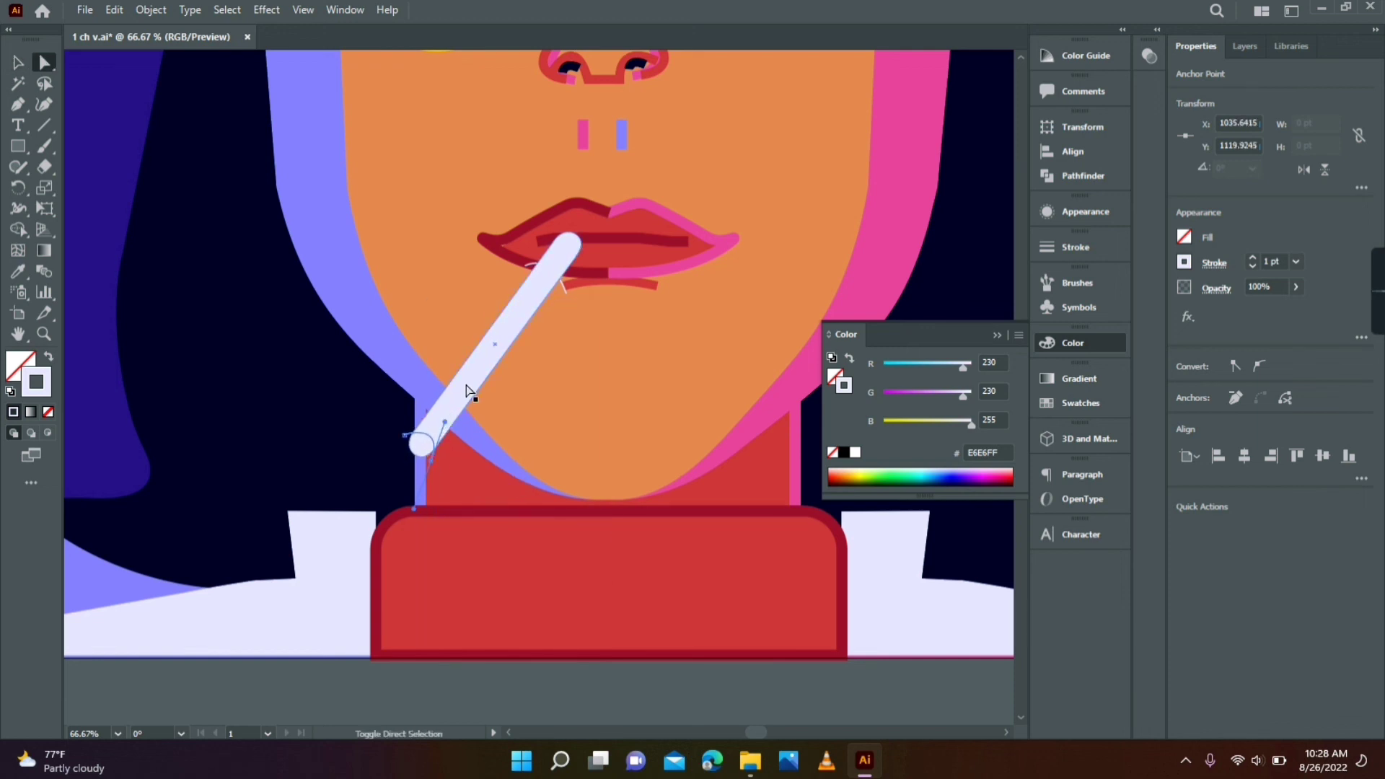
left_click(569, 261, "shift")
key("v")
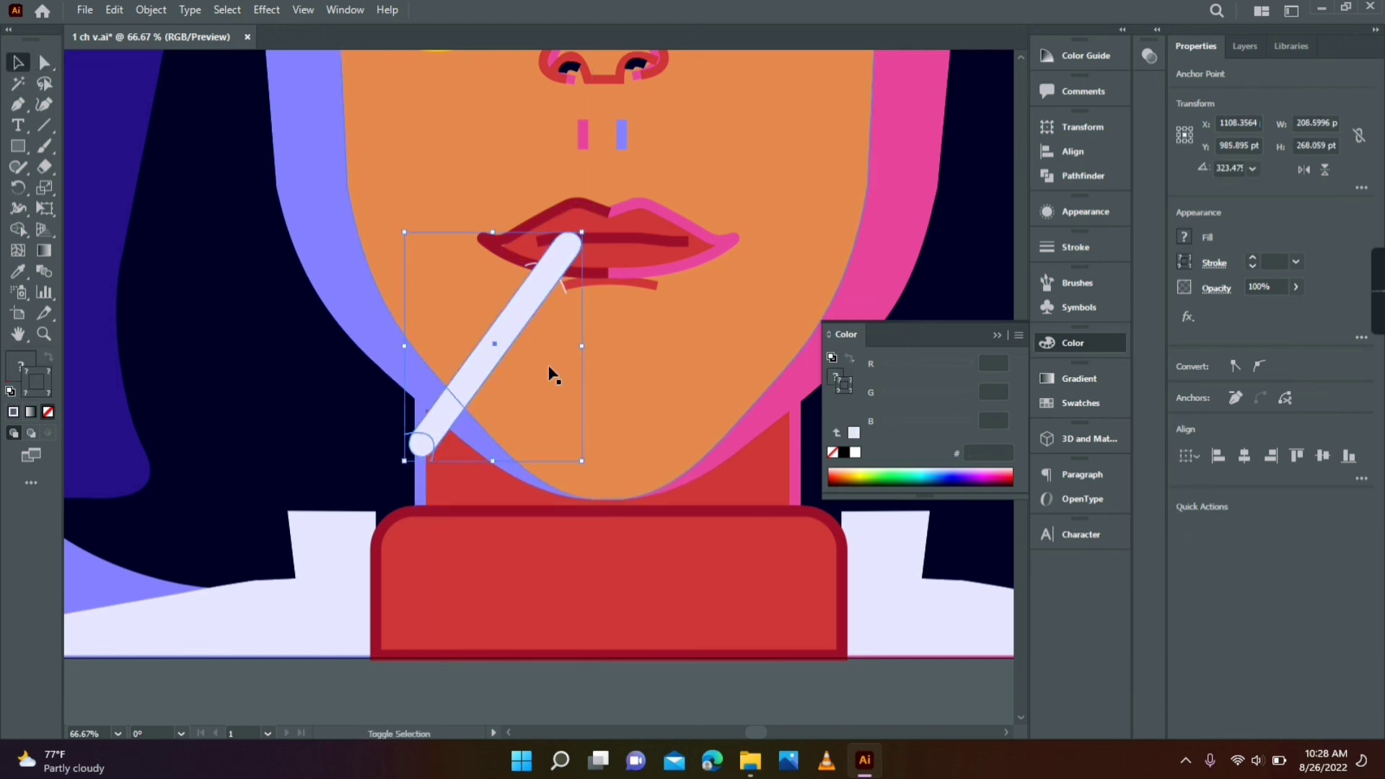
left_click(1082, 176)
left_click(847, 211)
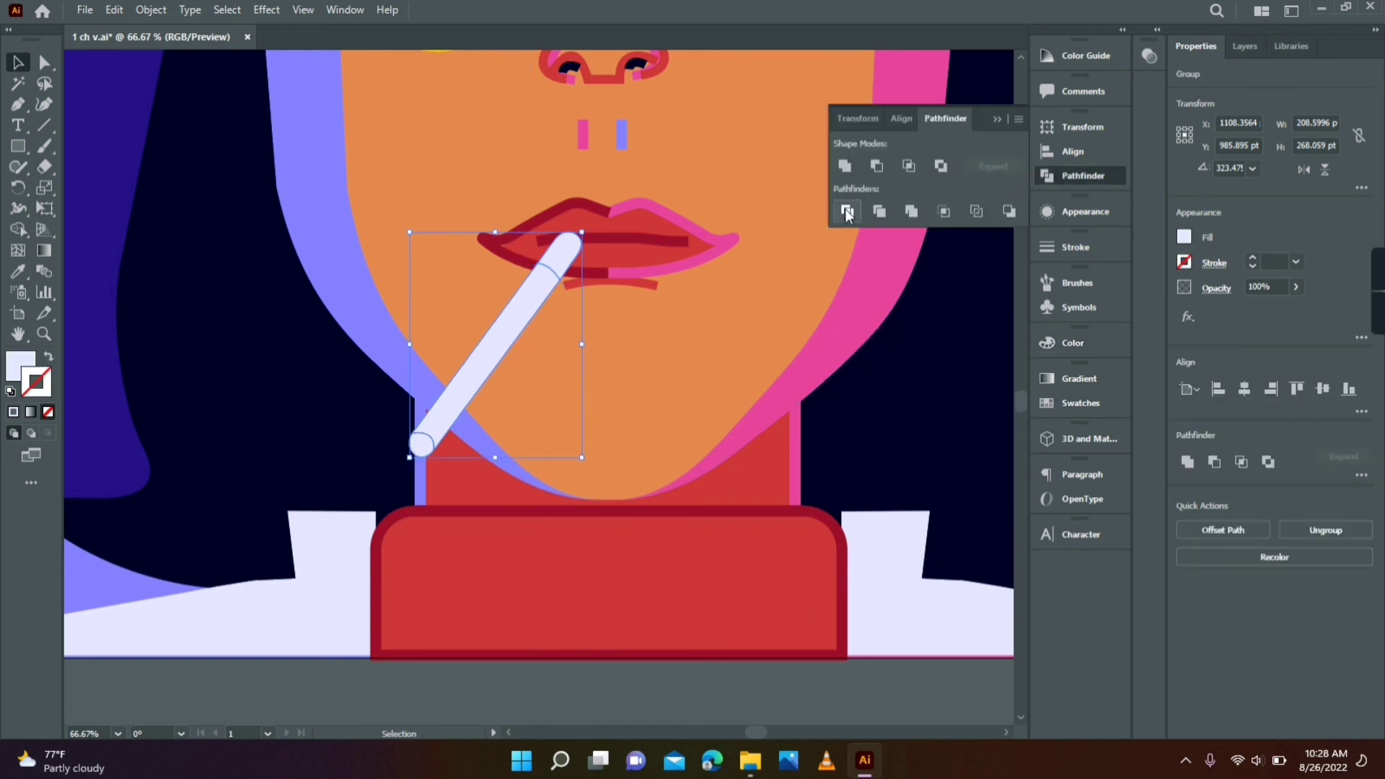
- Ungroup the divided cigarette and fill its mouth end orange and its lower tip red
right_click(496, 344)
left_click(550, 518)
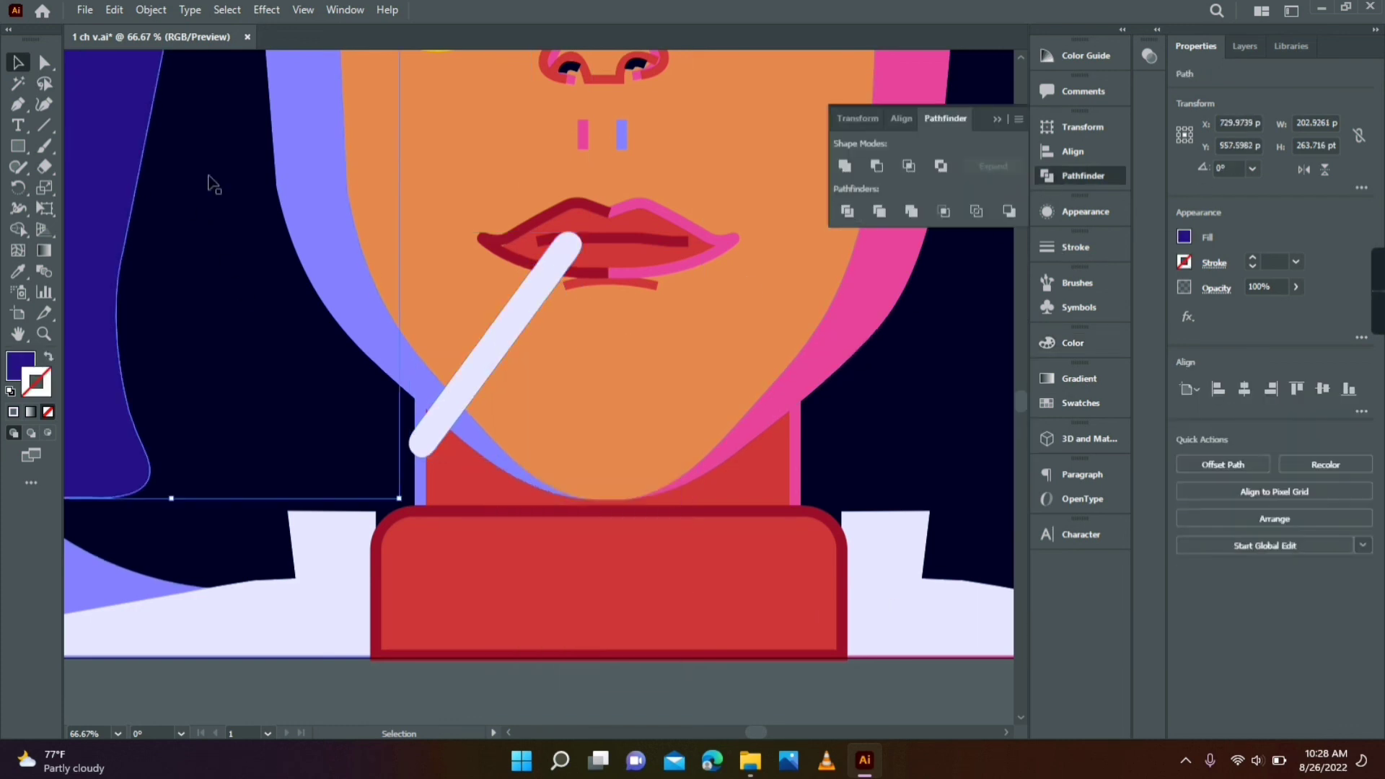
left_click(422, 445)
left_click(108, 118)
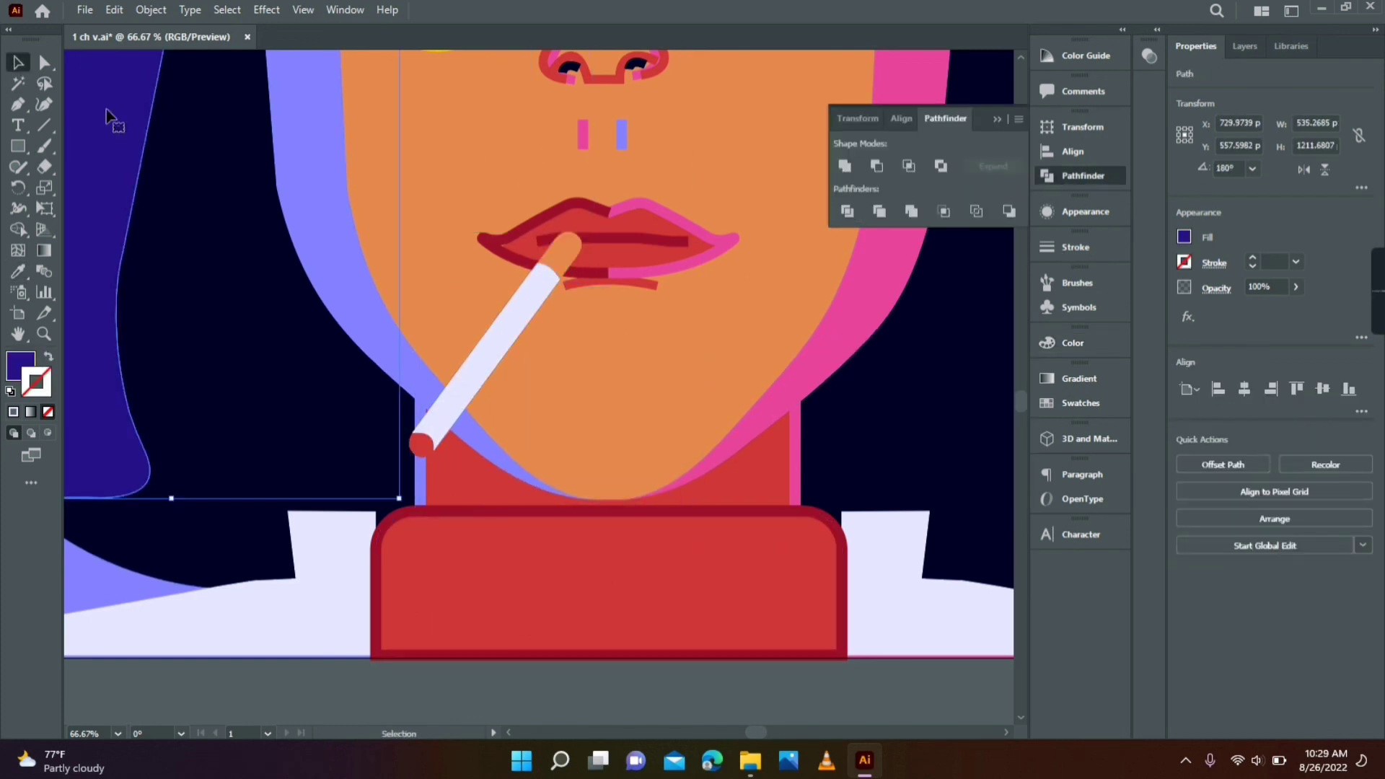
- Draw a winding open smoke path, about 549 pt wide and 966 pt tall, rising from the cigarette's lit tip toward the upper-left background
key("z")
left_click(519, 385, "alt")
right_click(595, 331)
left_click(483, 519)
key("p")
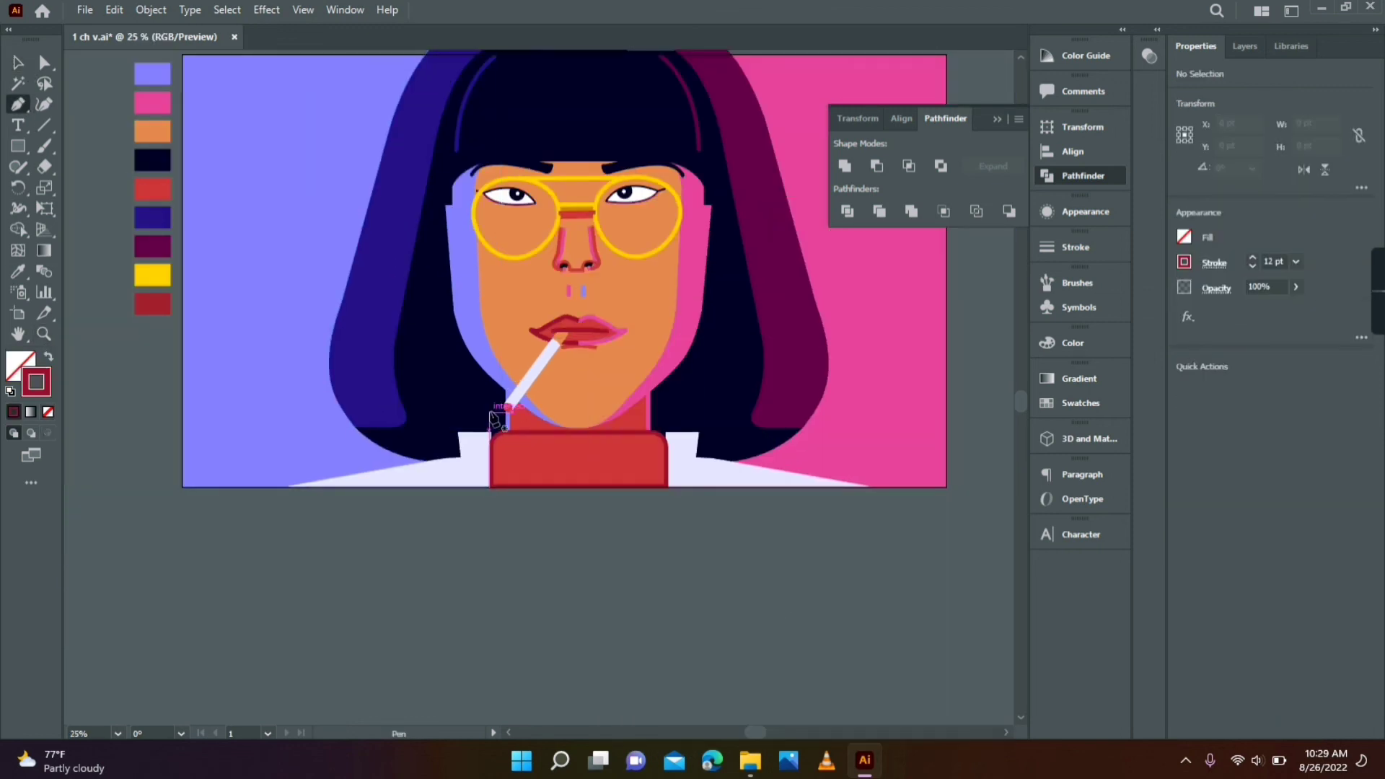
left_click(491, 412)
left_click_drag(415, 270, 508, 119)
left_click(415, 271)
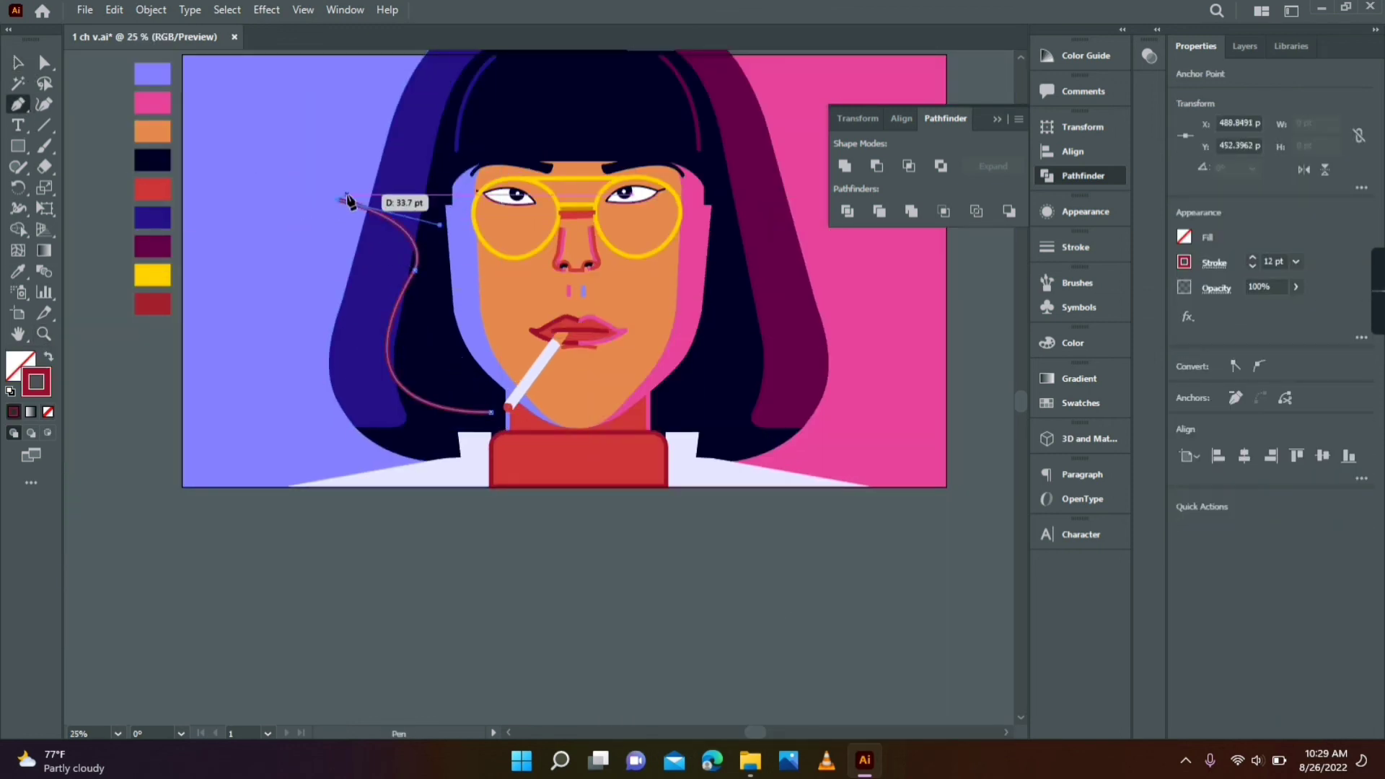
left_click_drag(348, 198, 352, 361)
left_click_drag(352, 264, 410, 214)
key("v")
- Give the smoke path the collar's pale colour as its stroke with no fill, and set the stroke weight to 20 pt
left_click(343, 359)
key("i")
left_click(465, 618)
key("shift+x")
left_click(1296, 261)
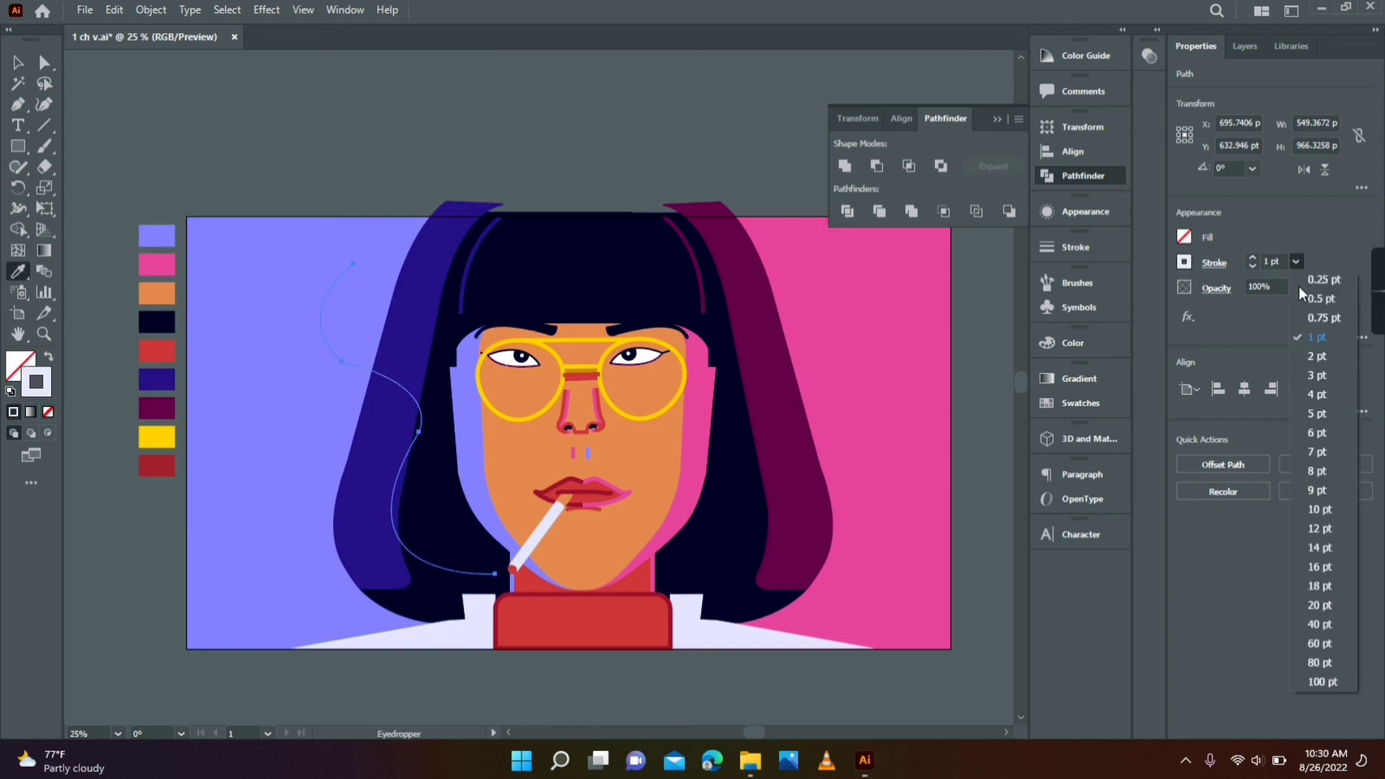
left_click(1319, 605)
key("v")
left_click(268, 110)
left_click_drag(687, 472, 652, 469)
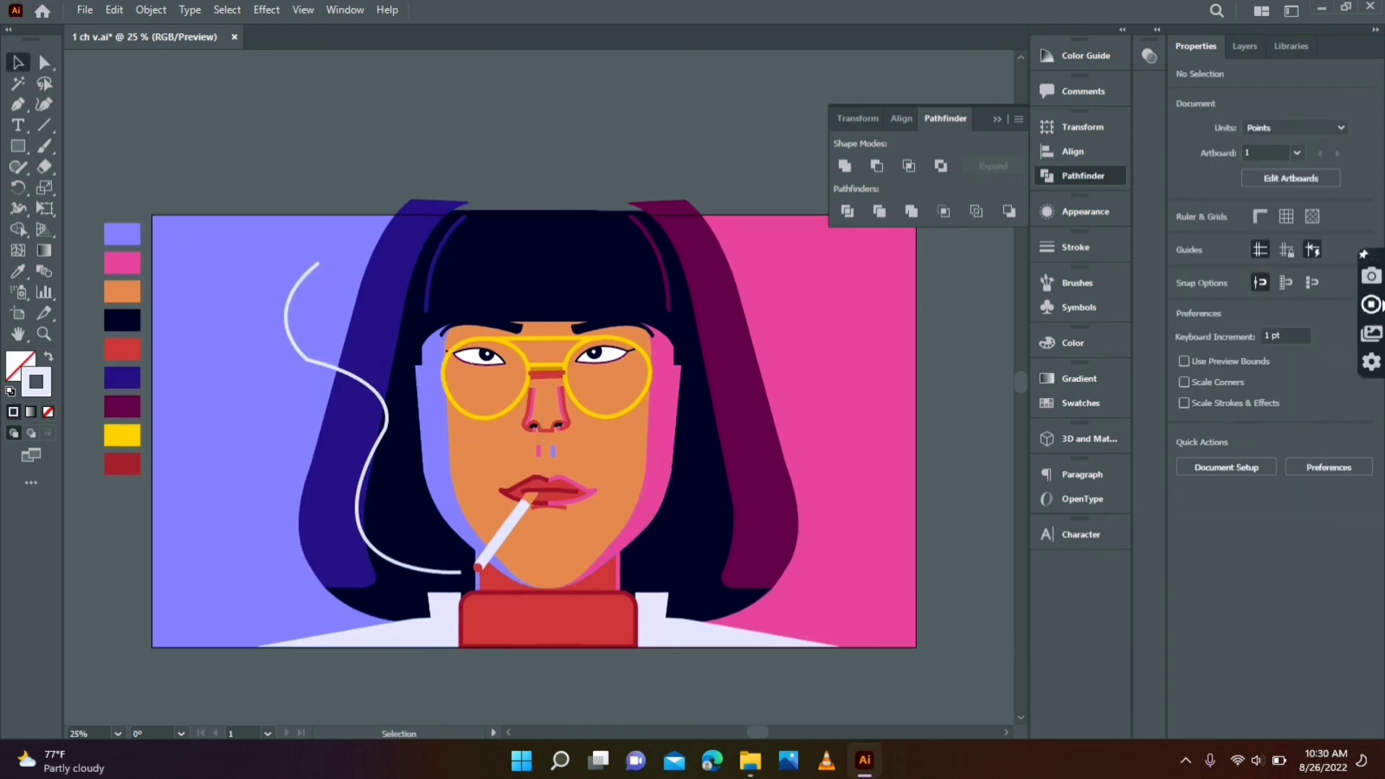
- Duplicate the right lens ring about 8 pt right and 6 pt down, and give the copy the nose outline's red 10 pt stroke
key("z")
left_click(612, 355)
triple_click(534, 405)
key("v")
left_click(379, 280)
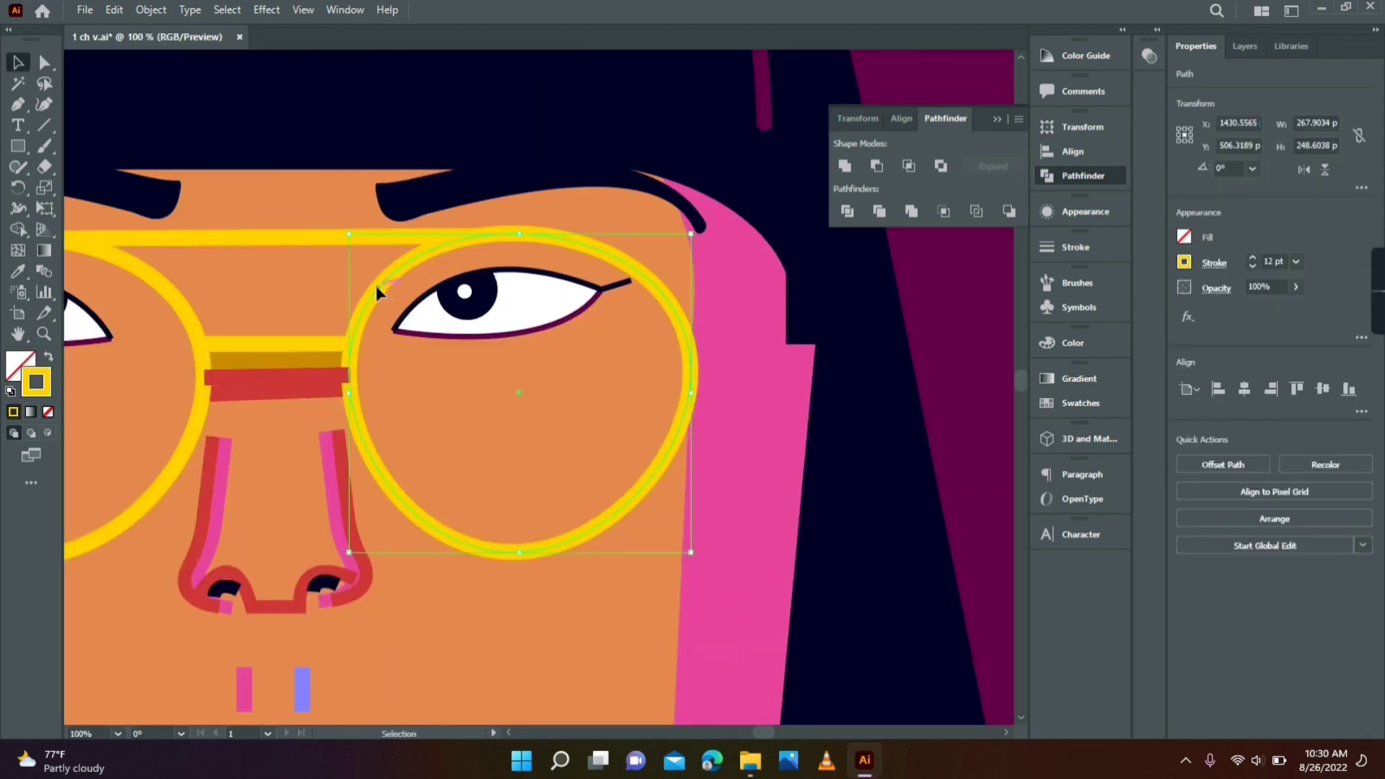
left_click_drag(375, 284, 389, 300)
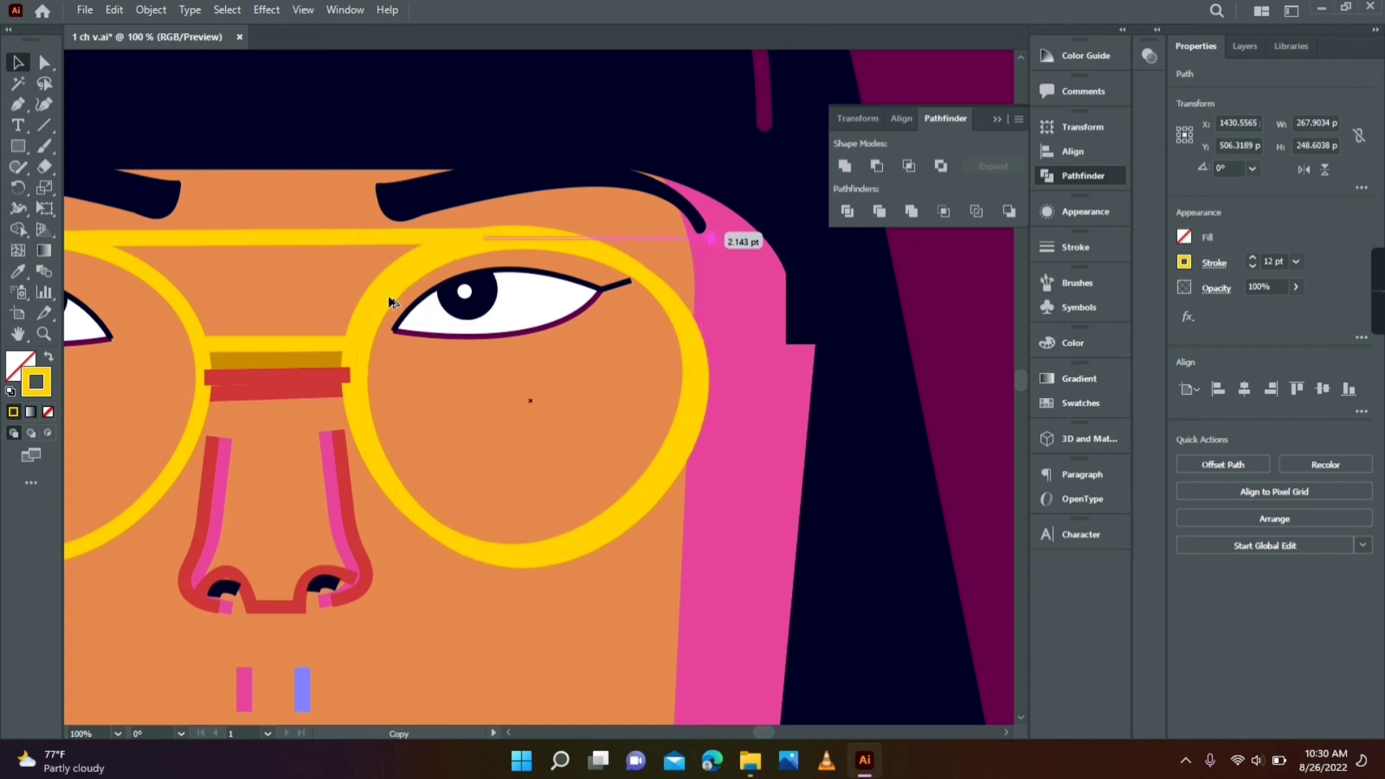
left_click(15, 274)
left_click(213, 486)
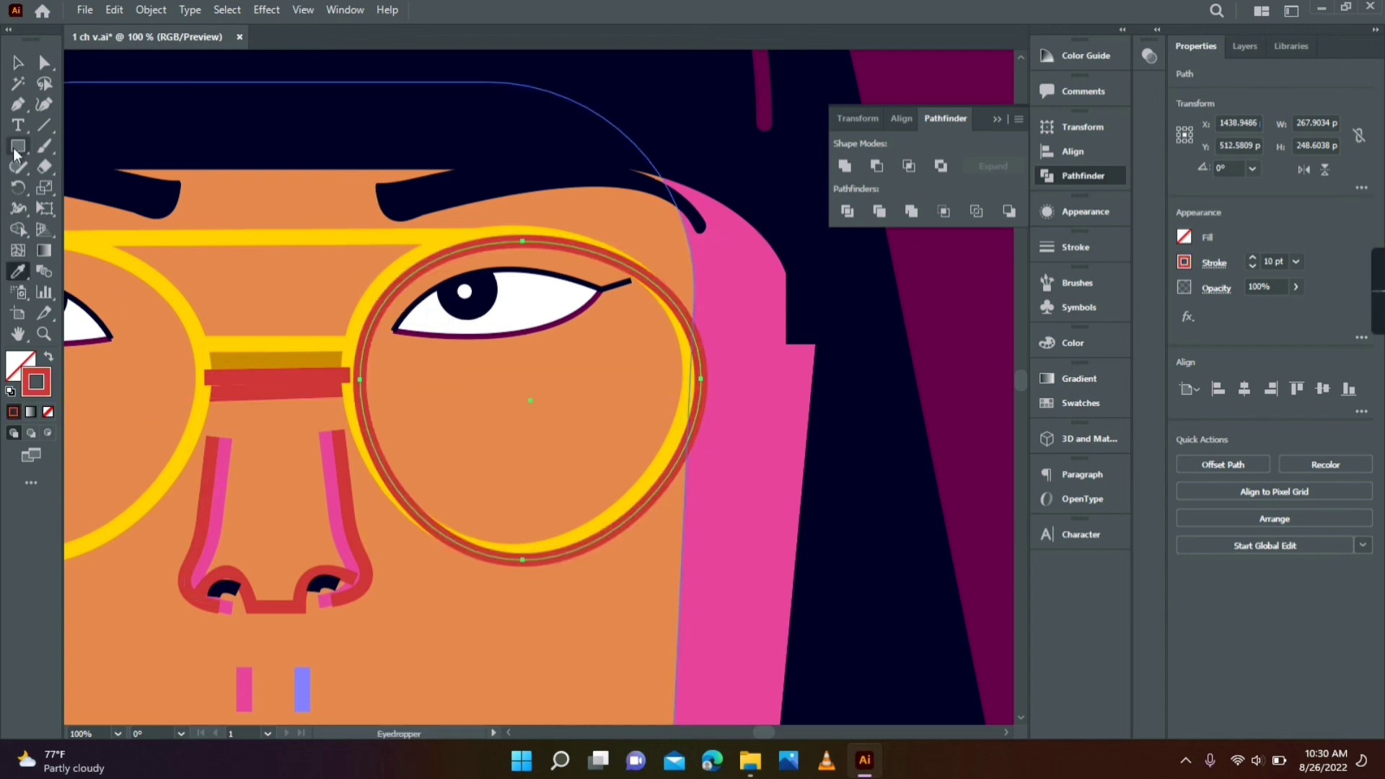
- Arrange the yellow right lens ring in front of its red shadow copy
key("v")
left_click_drag(509, 244, 499, 232)
right_click(499, 232)
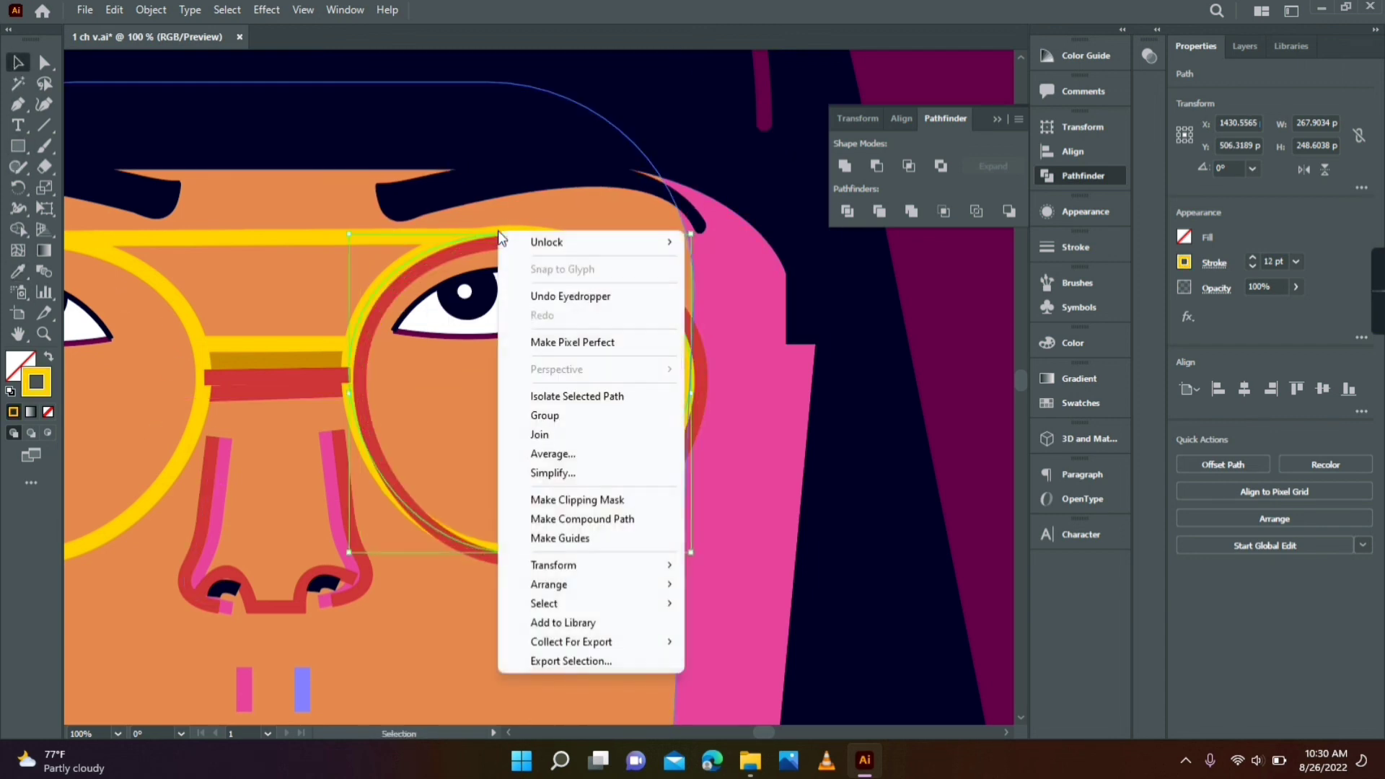
mouse_move(649, 583)
left_click(757, 624)
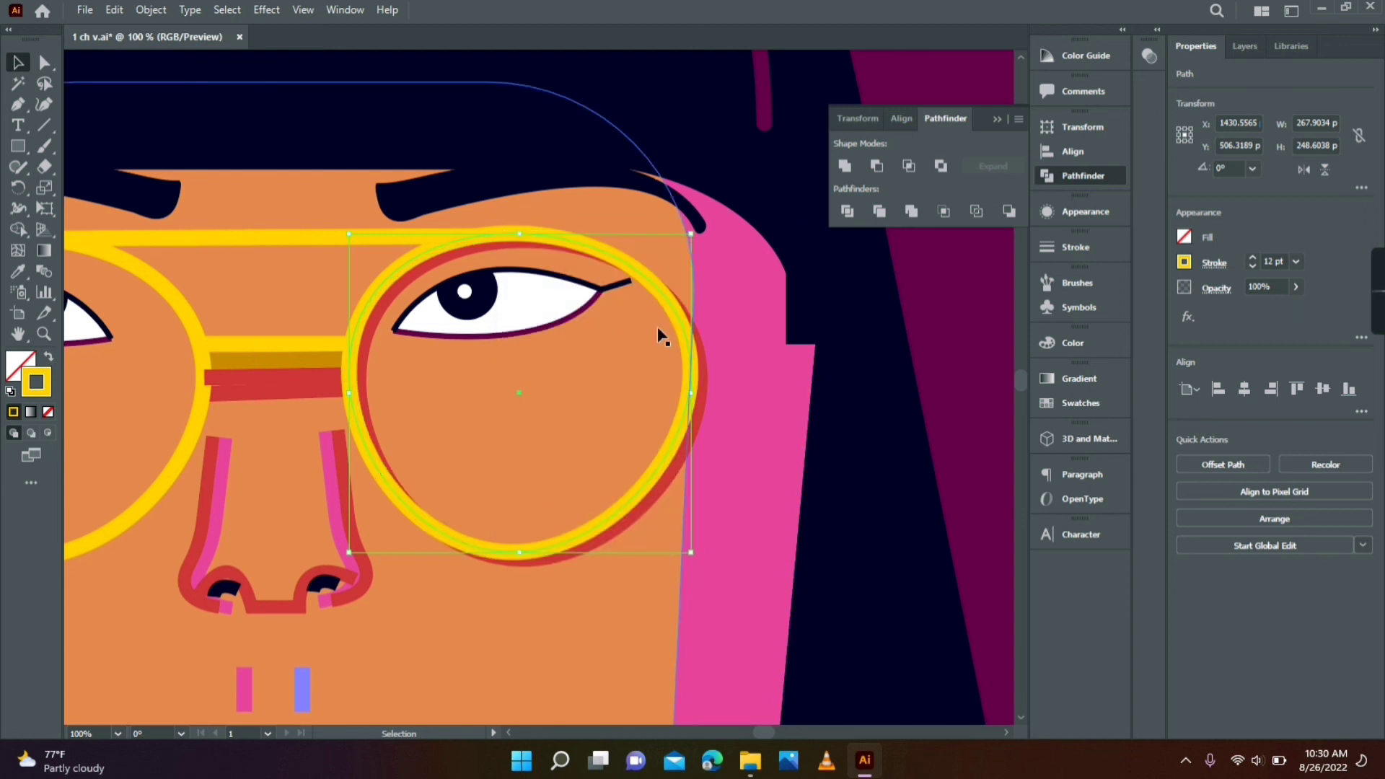
- Duplicate the red shadow ring onto the left lens, slightly offset behind the yellow frame
left_click(317, 182)
left_click_drag(260, 322, 589, 308)
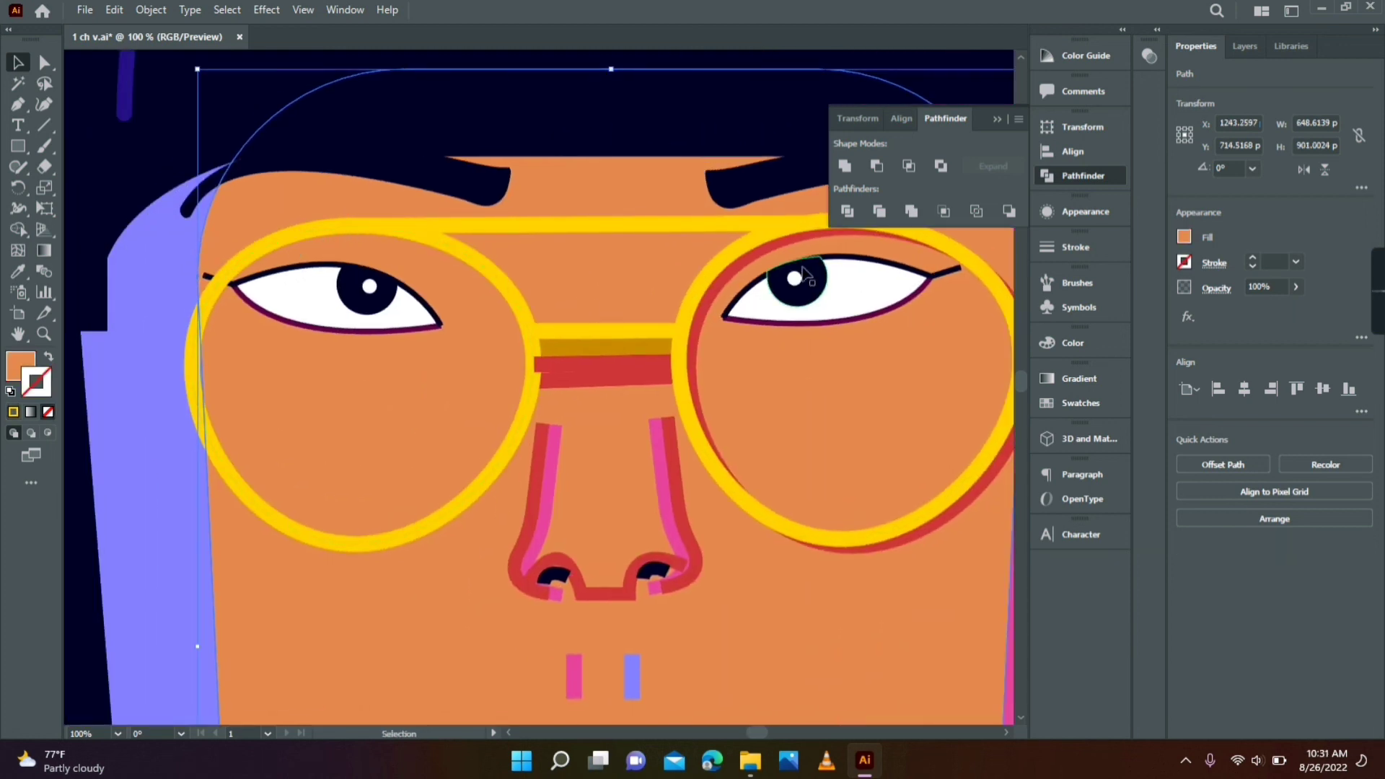
left_click_drag(751, 249, 268, 261)
- Draw a red 10 pt arched shadow path between the two lenses, just below the glasses' top bar
key("p")
left_click(463, 252)
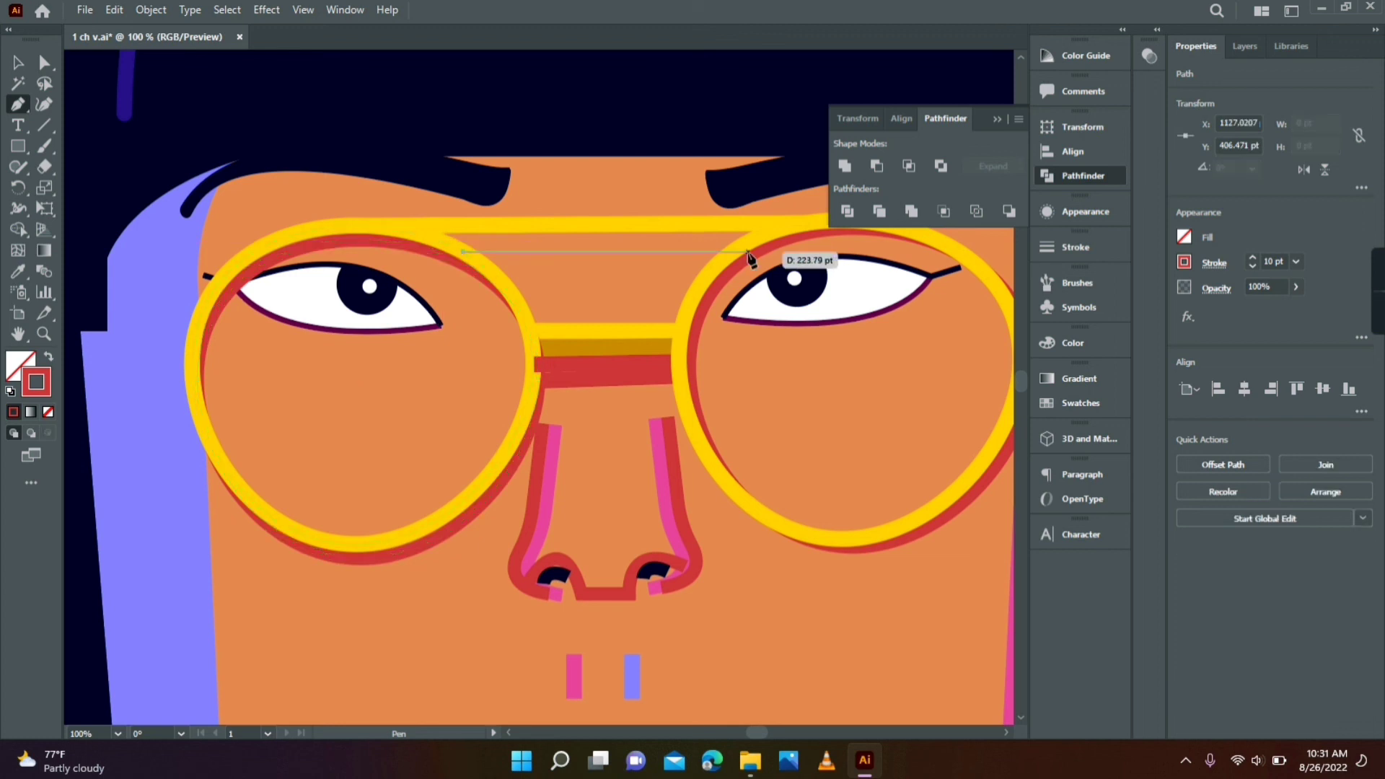
left_click_drag(747, 252, 876, 298)
left_click(19, 65)
- Bring the yellow glasses frame pieces to the front, above the red arched shadow path
left_click(494, 271)
left_click(719, 228, "shift")
right_click(717, 227)
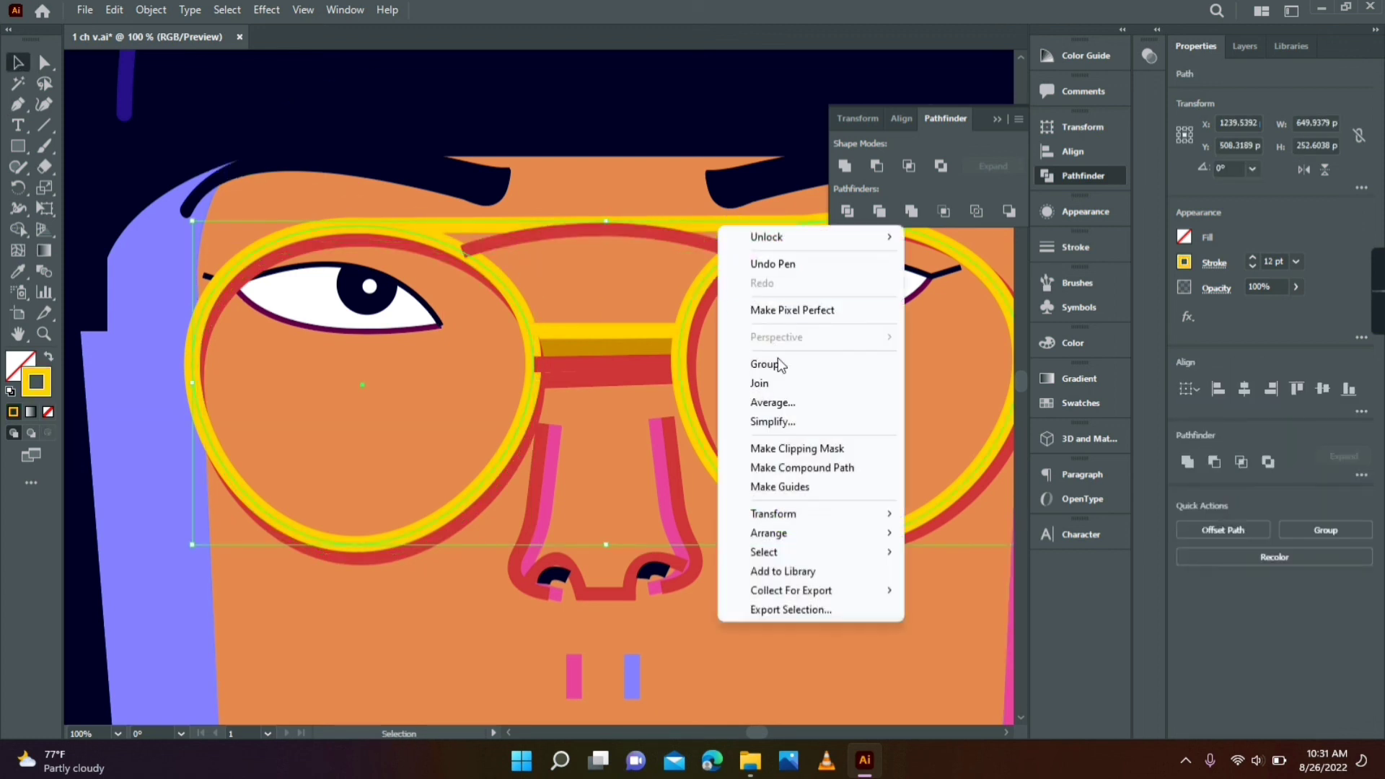
mouse_move(884, 535)
left_click(950, 534)
left_click(621, 182)
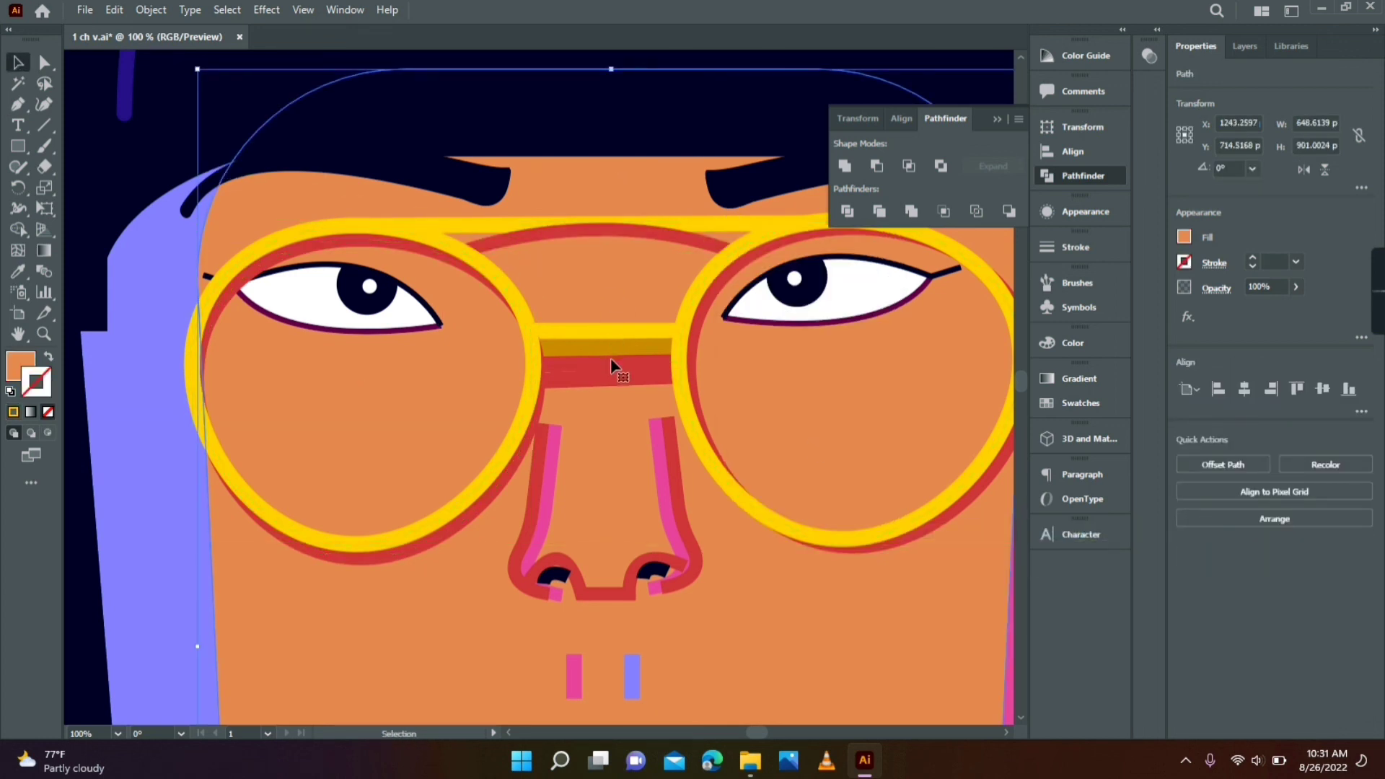
- Bring the red shadow line beneath the glasses' nose bridge to the front
left_click(610, 362)
right_click(610, 364)
mouse_move(707, 649)
left_click(836, 647)
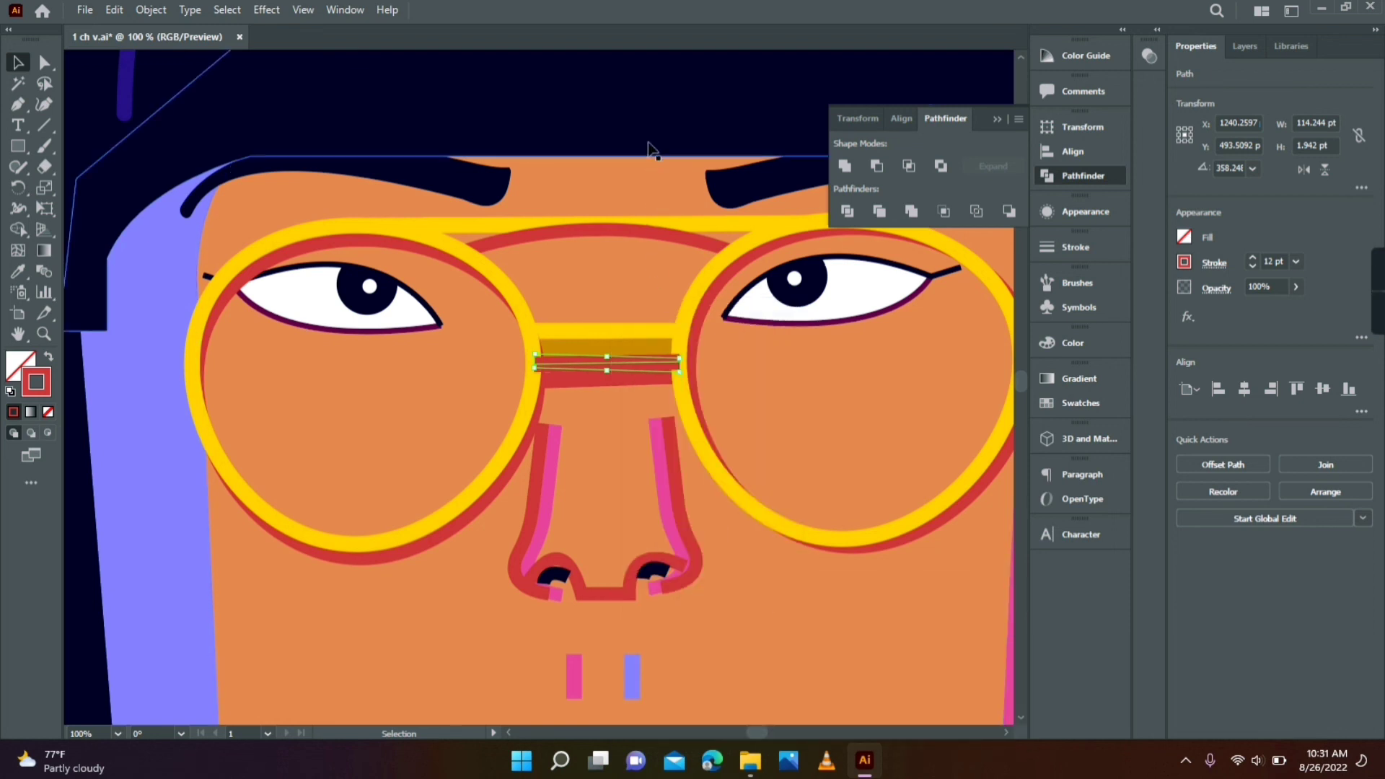
key("a")
left_click(664, 368)
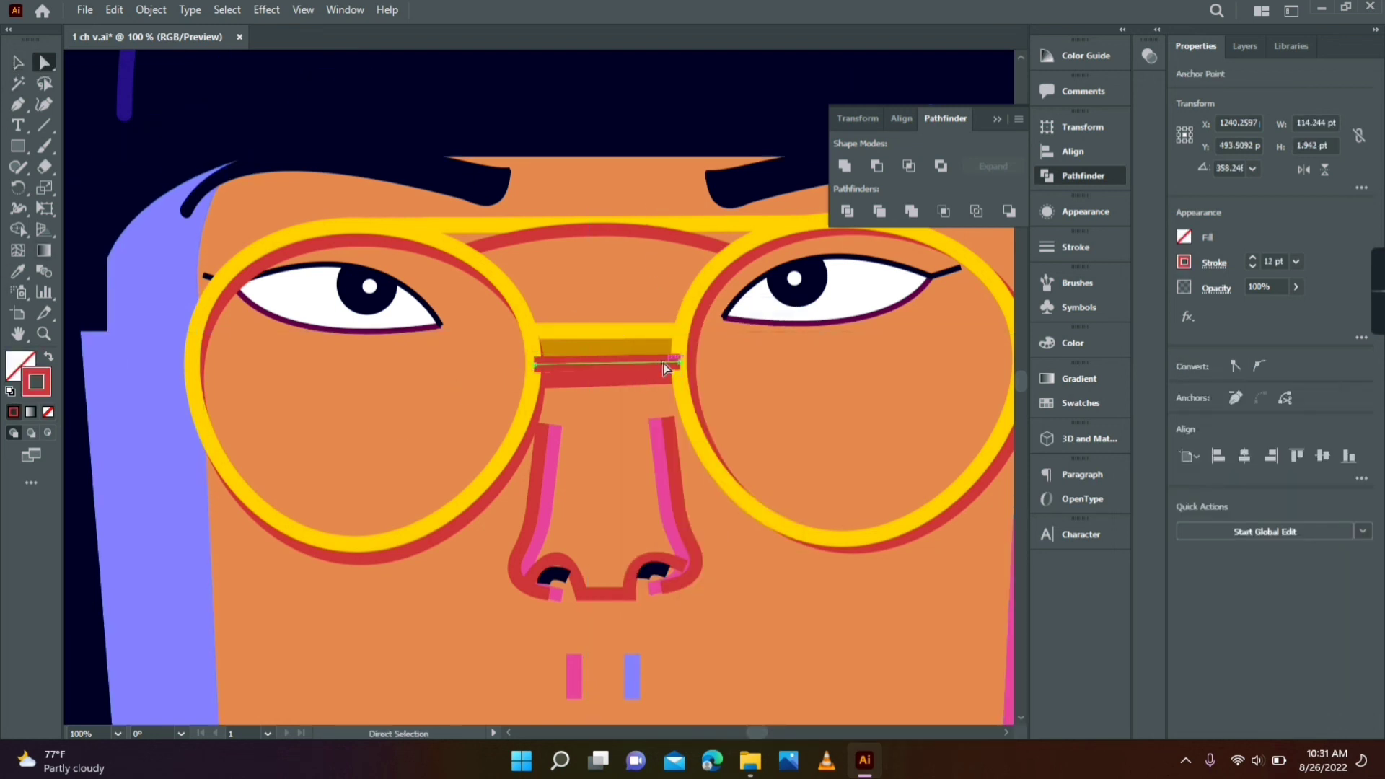
- Examine the whole portrait with the new smoke trail and glasses shadows
key("z")
left_click(652, 406, "alt")
left_click(642, 409, "alt")
left_click(555, 418, "alt")
left_click(490, 431, "alt")
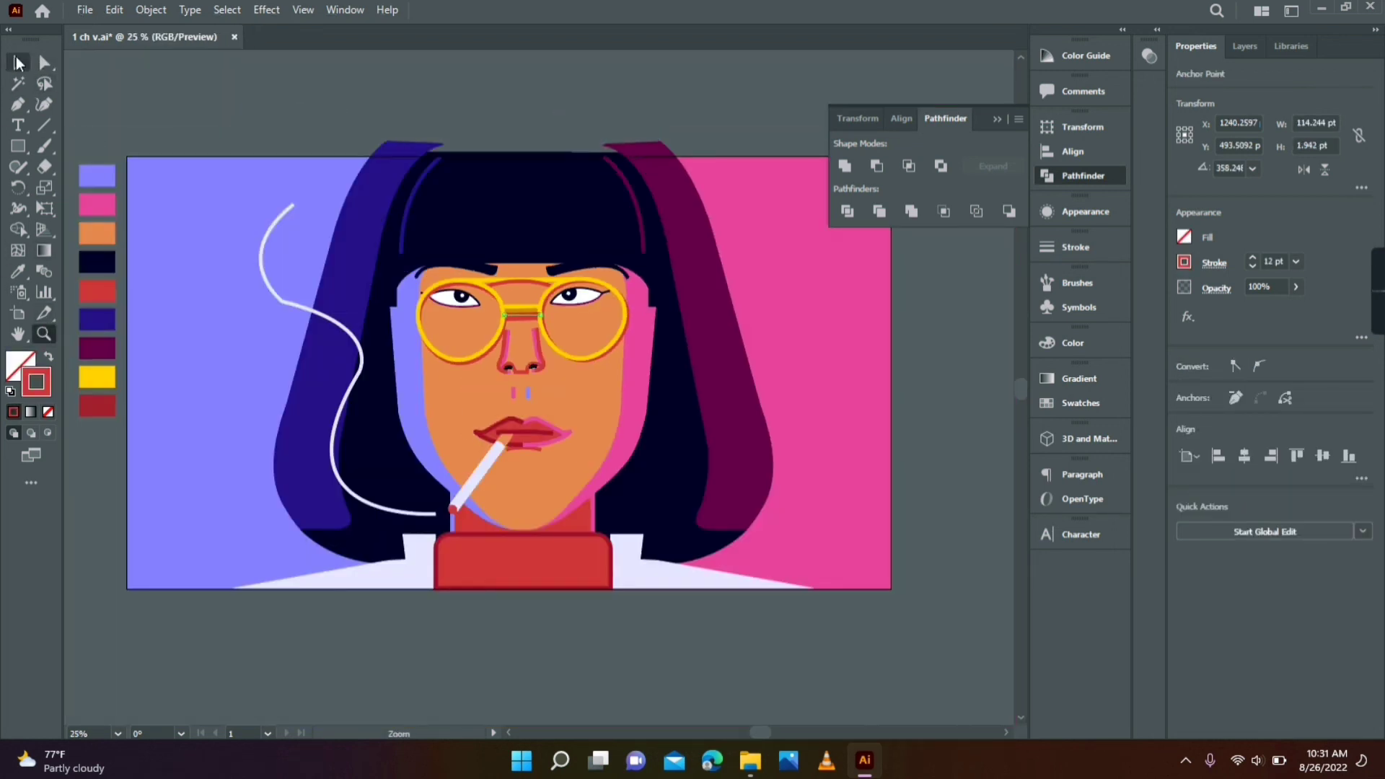
left_click(18, 63)
left_click(155, 86)
scroll(395, 184, "down", 1)
scroll(395, 184, "right", 1)
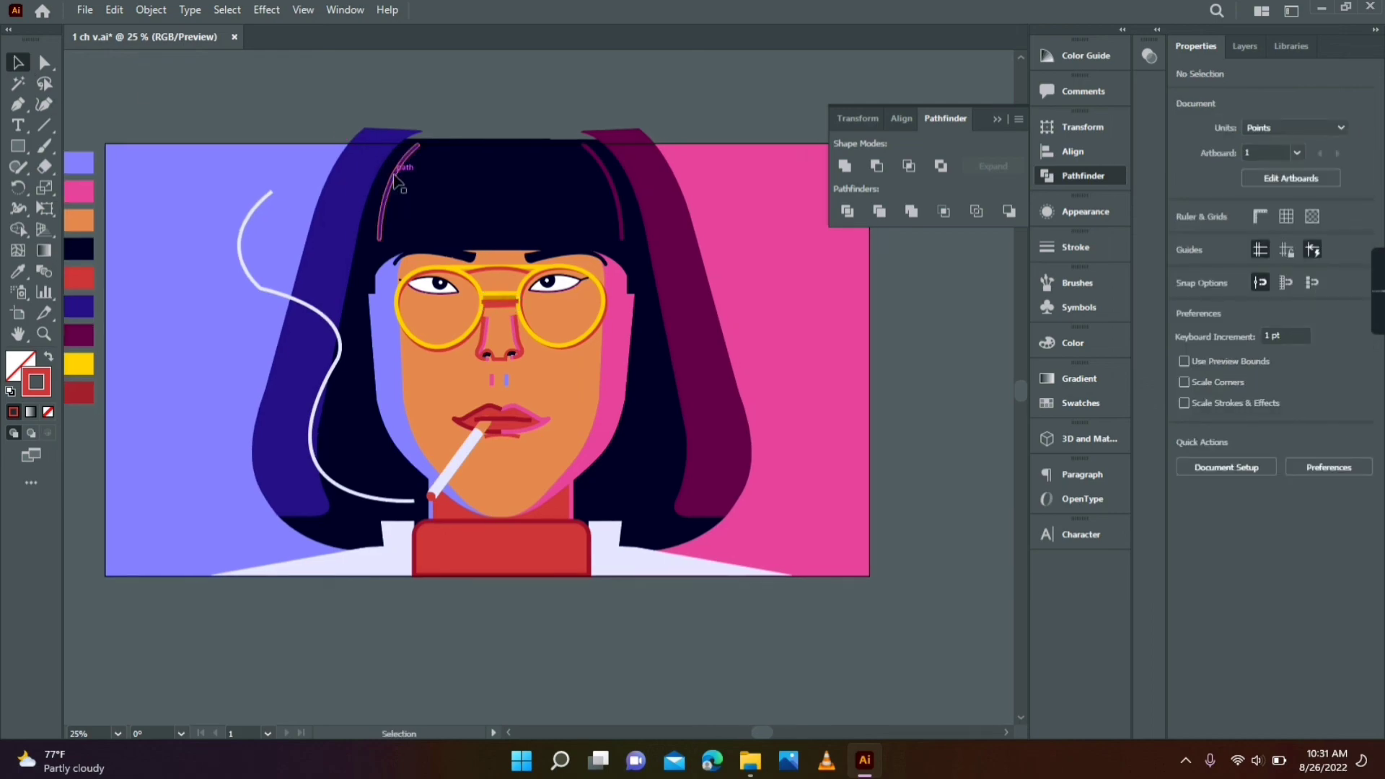